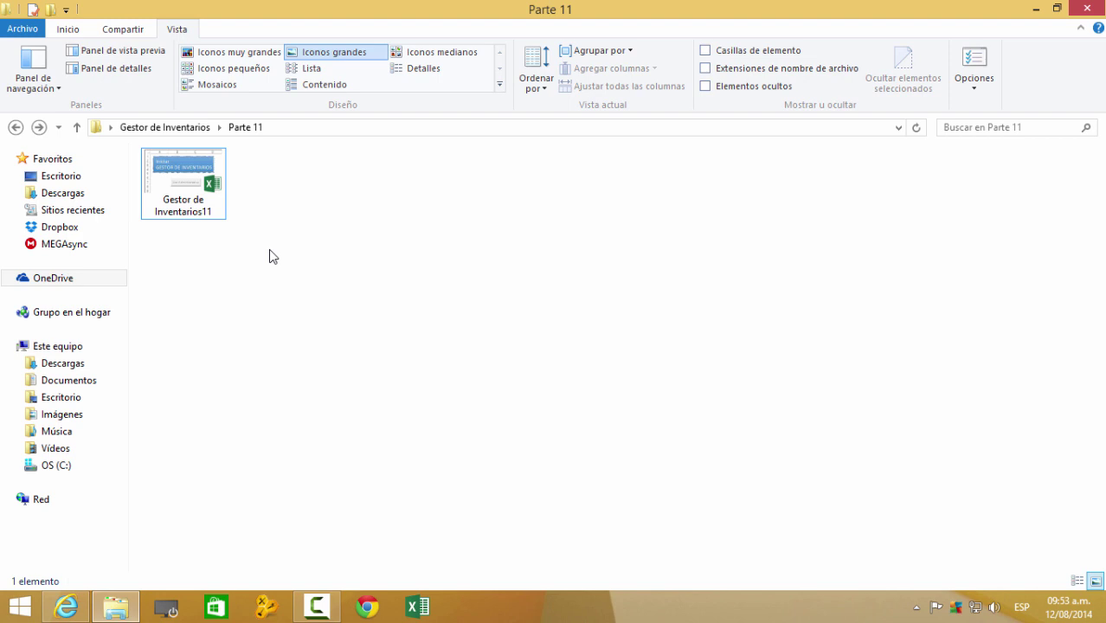
Step: Open the Gestor de Inventarios11 workbook from the Parte 11 folder
{"action": "double_click", "coordinate": [203, 188]}
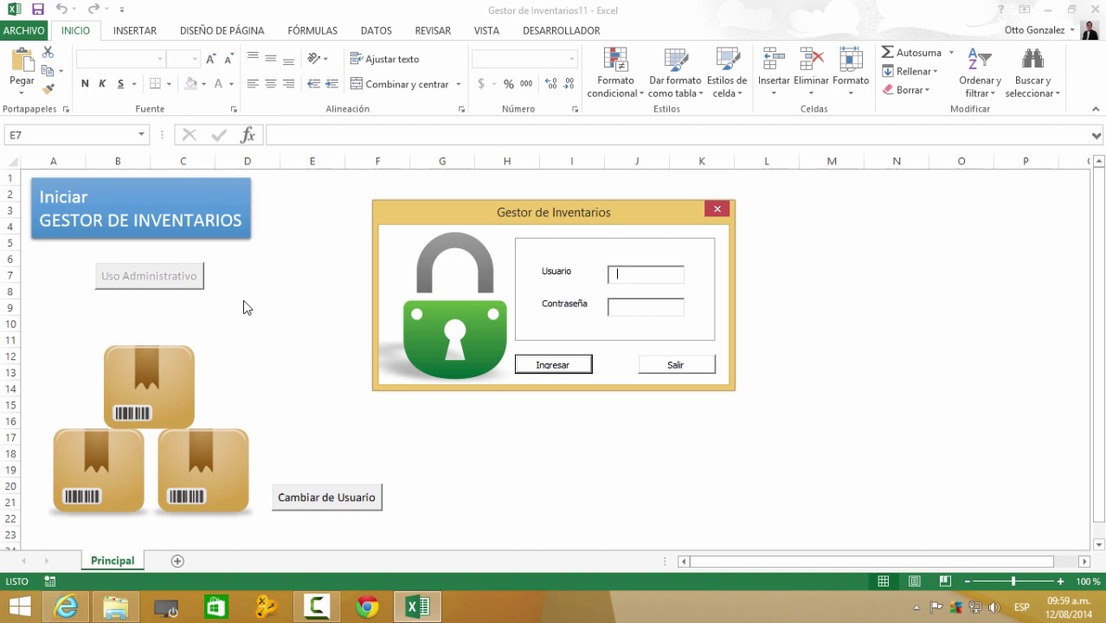
Step: Sign in through the login form with the administrator username and password
{"action": "type", "text": "otto"}
{"action": "type", "text": "1234"}
{"action": "type", "text": "56"}
{"action": "left_click", "coordinate": [536, 363]}
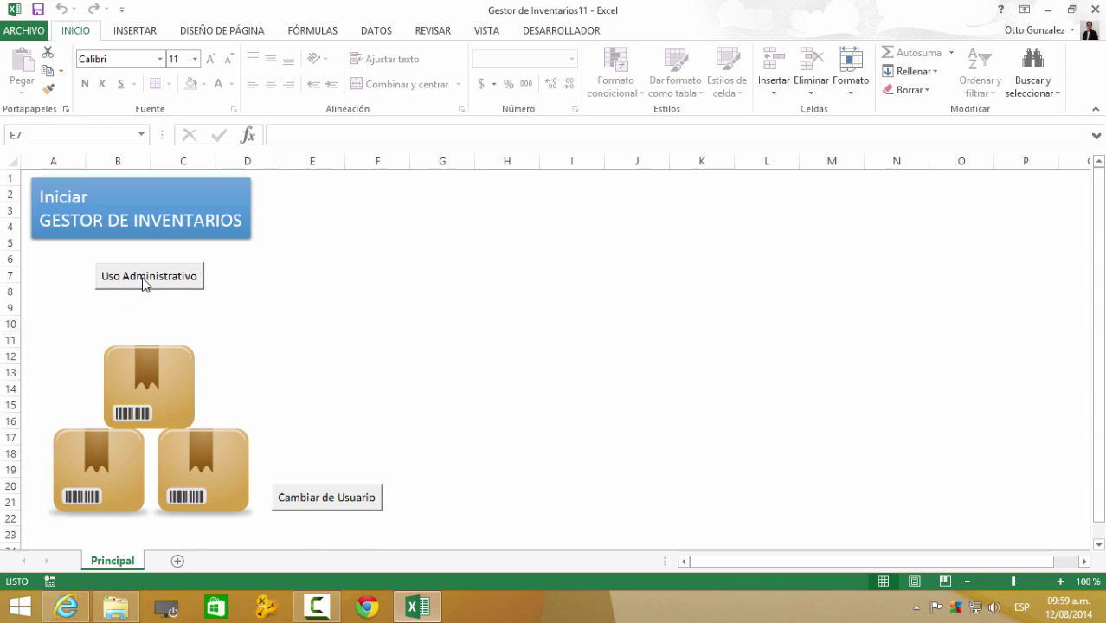
Step: Open the Uso Administrativo panel, then open and close the Agregar Usuario form
{"action": "left_click", "coordinate": [144, 278]}
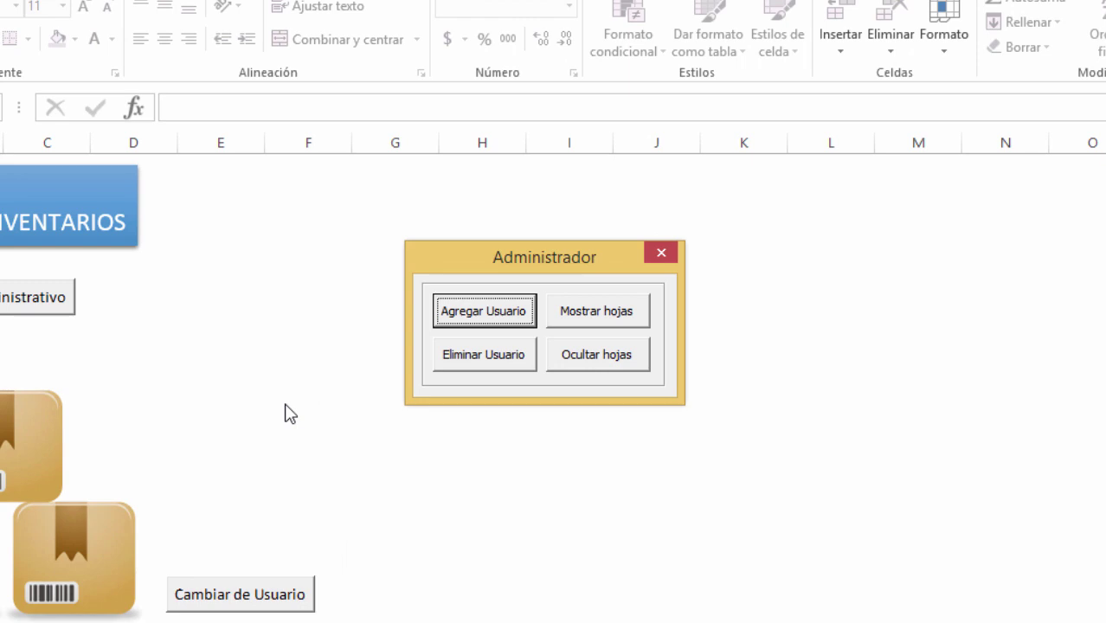
{"action": "left_click", "coordinate": [455, 321]}
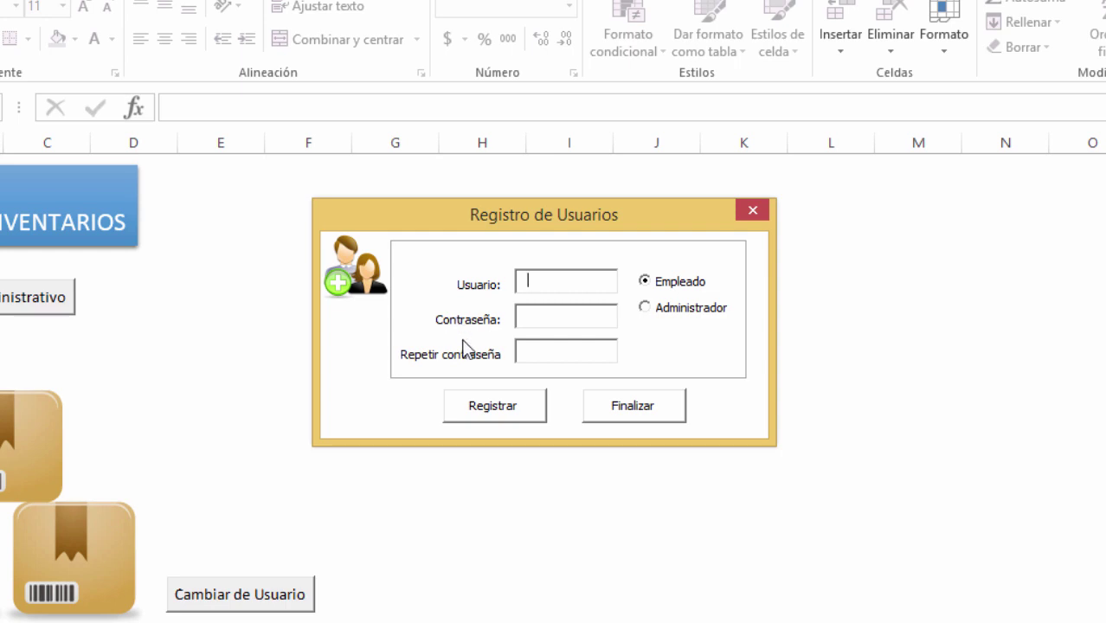
{"action": "left_click", "coordinate": [611, 413]}
Step: In the Eliminar Usuarios form, pick a user from the Usuario list to see its Admin level
{"action": "left_click", "coordinate": [487, 356]}
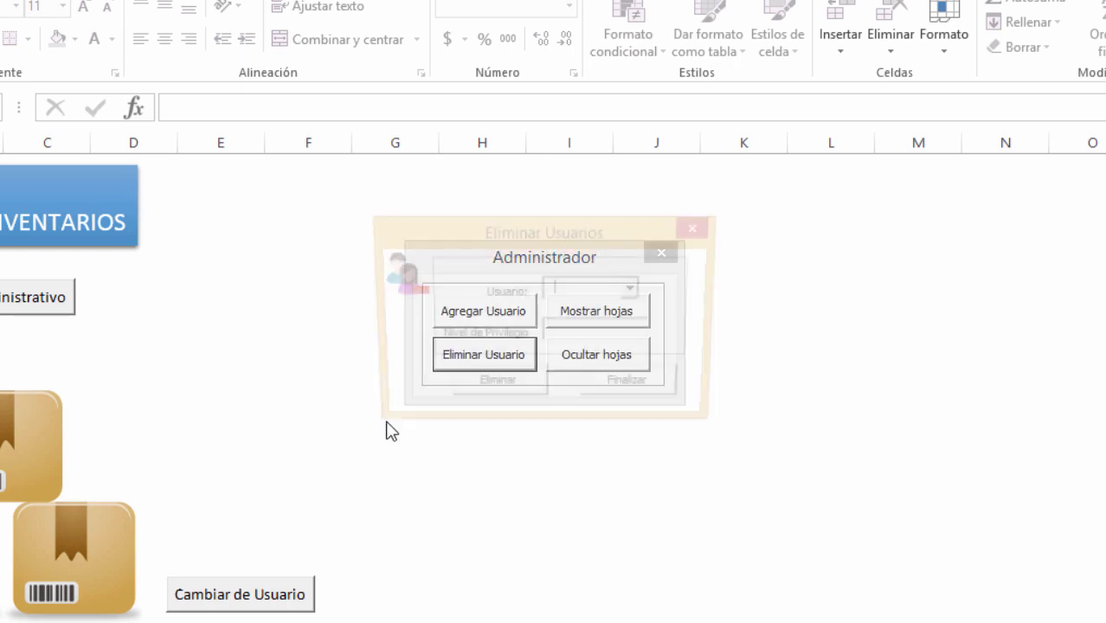
{"action": "left_click", "coordinate": [630, 290]}
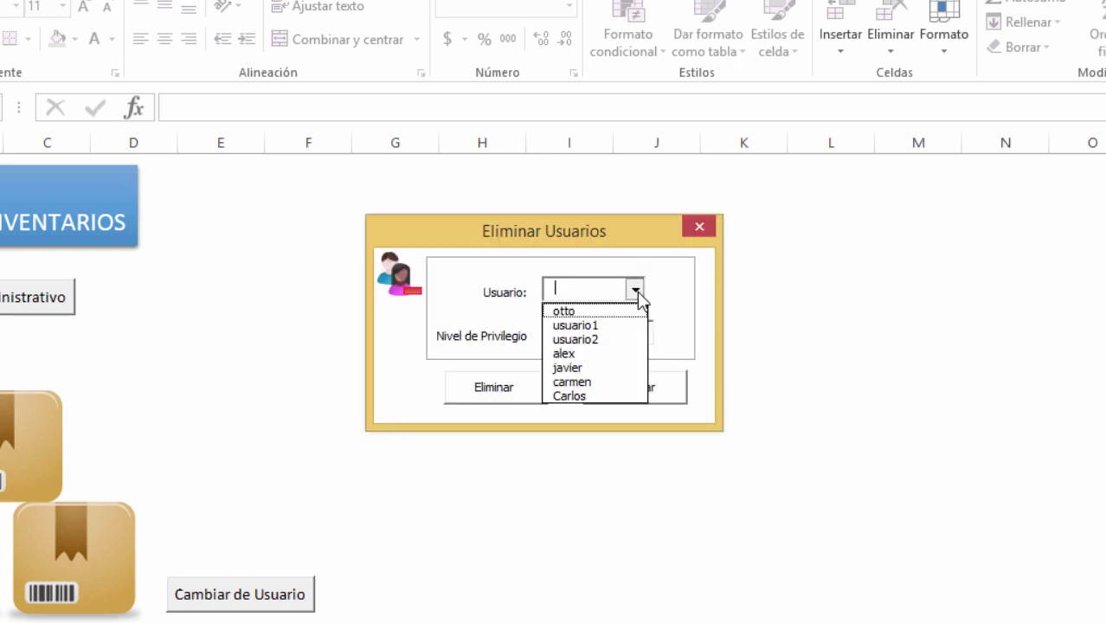
{"action": "left_click", "coordinate": [585, 387]}
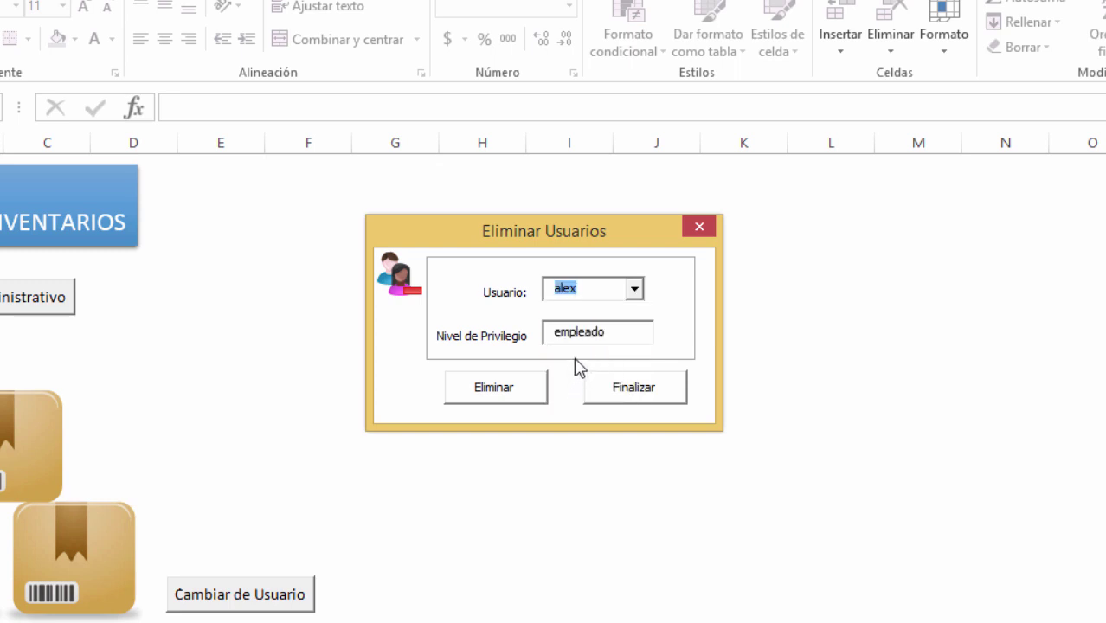
{"action": "left_click", "coordinate": [635, 291]}
{"action": "left_click", "coordinate": [594, 310]}
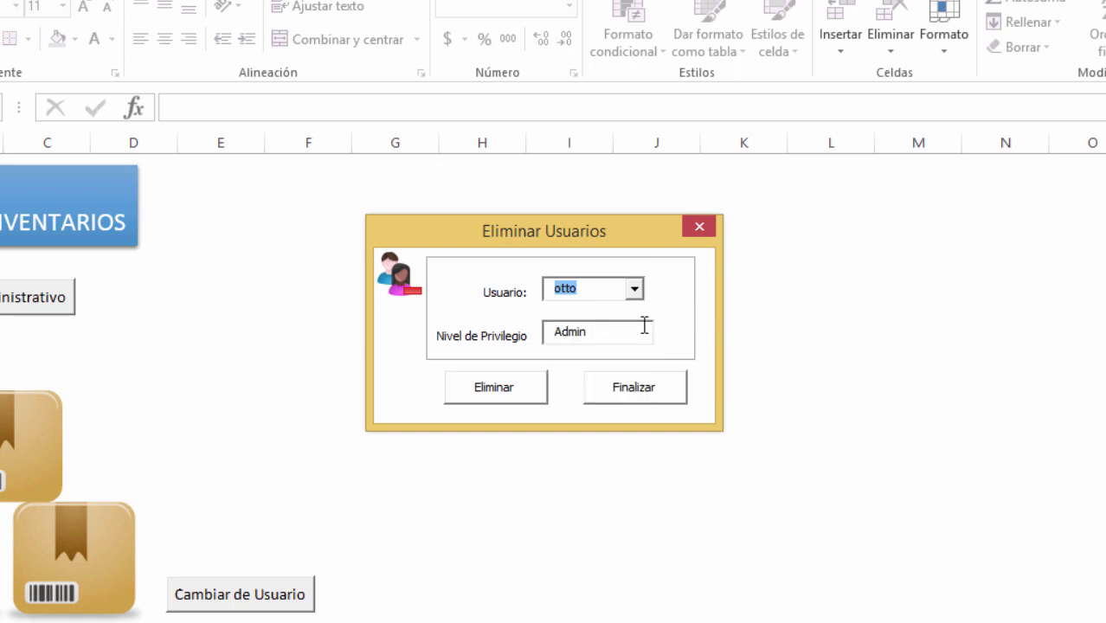
{"action": "left_click", "coordinate": [636, 291]}
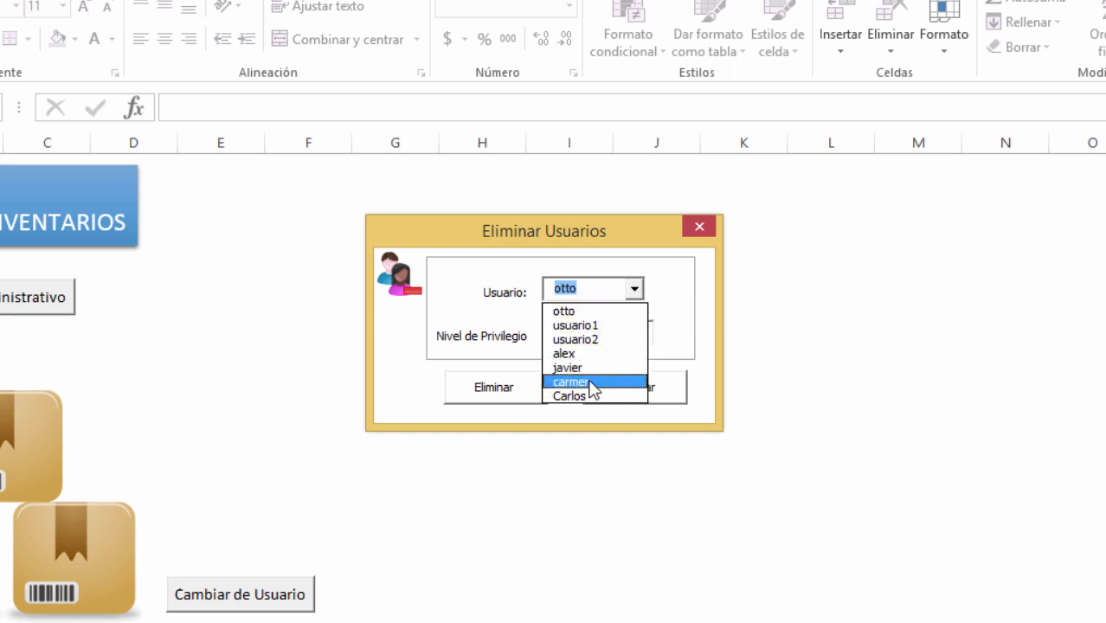
{"action": "left_click", "coordinate": [477, 310]}
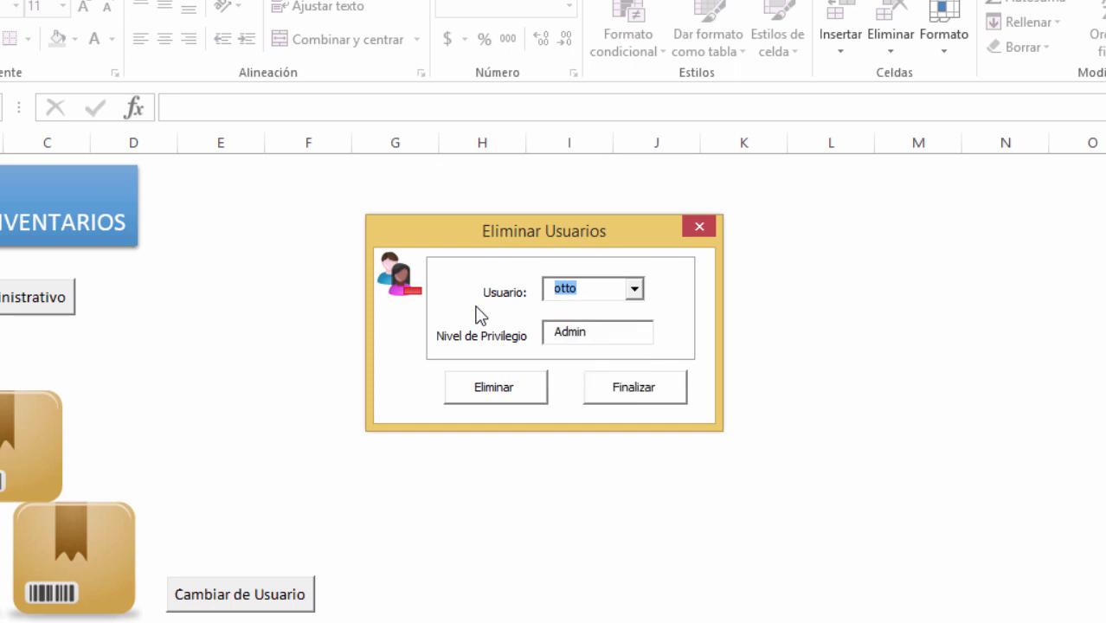
Step: Close Eliminar Usuarios, show then re-hide the other sheets, and close the Administrador panel
{"action": "left_click", "coordinate": [656, 393]}
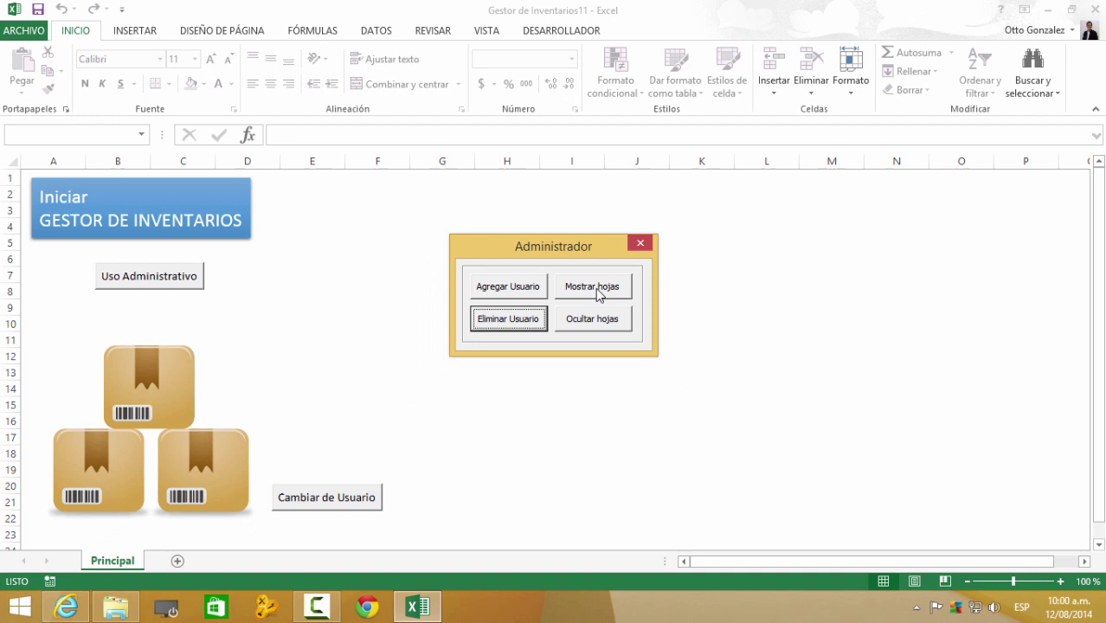
{"action": "left_click", "coordinate": [600, 295]}
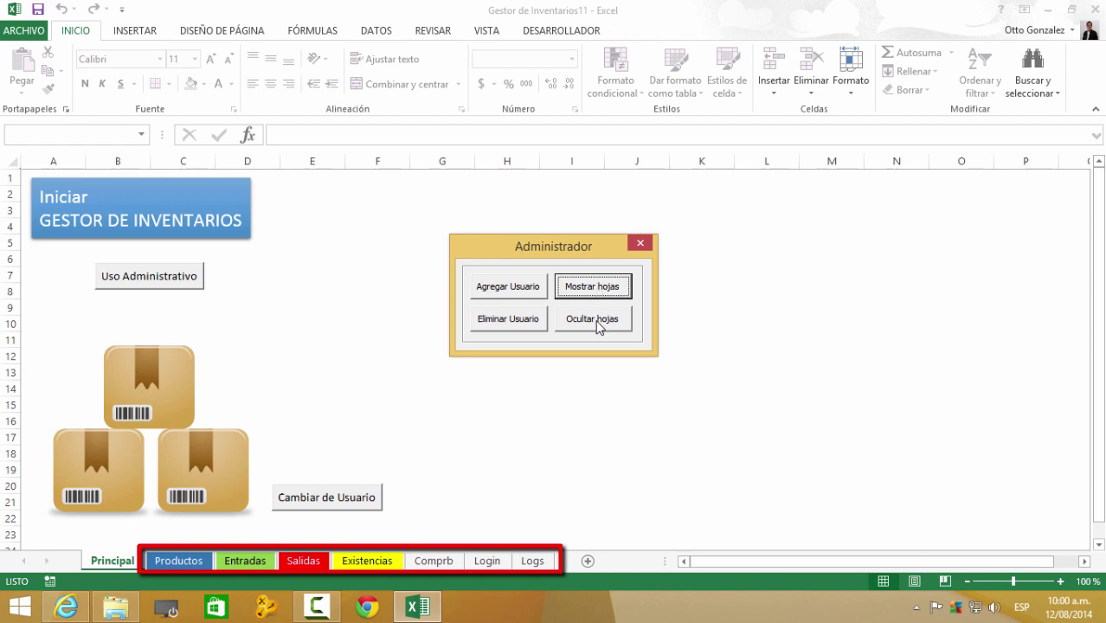
{"action": "left_click", "coordinate": [597, 325]}
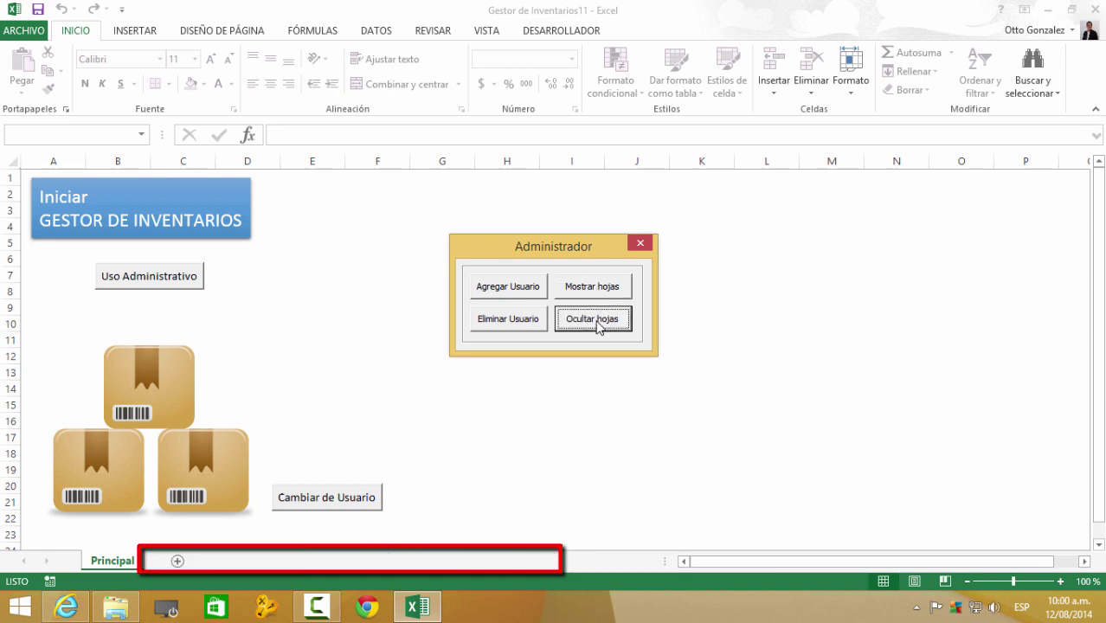
{"action": "left_click", "coordinate": [641, 245]}
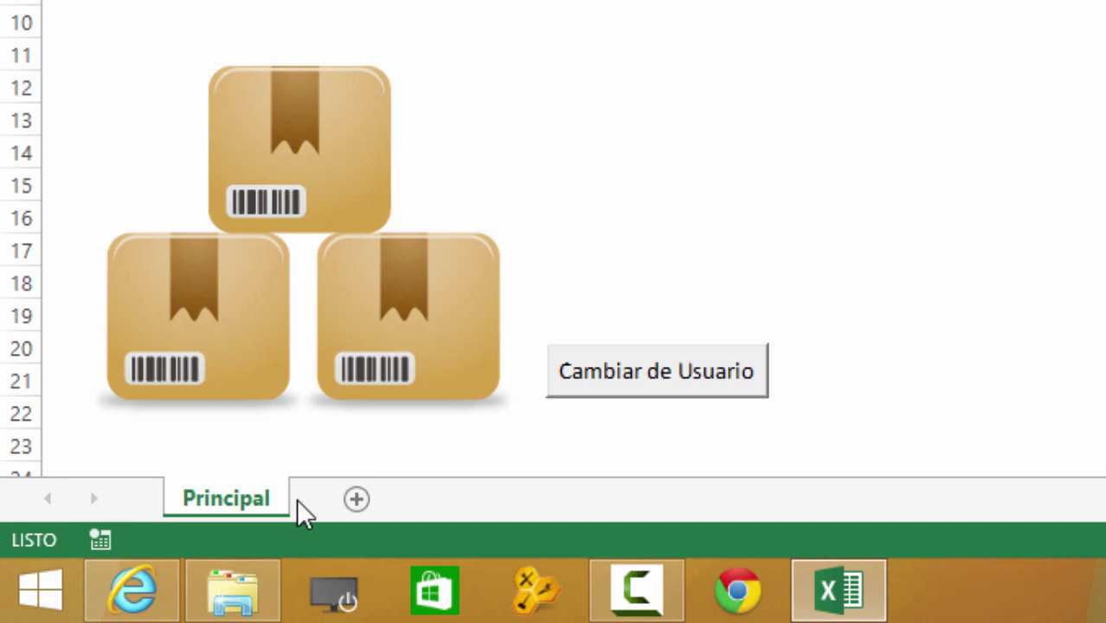
{"action": "right_click", "coordinate": [266, 502]}
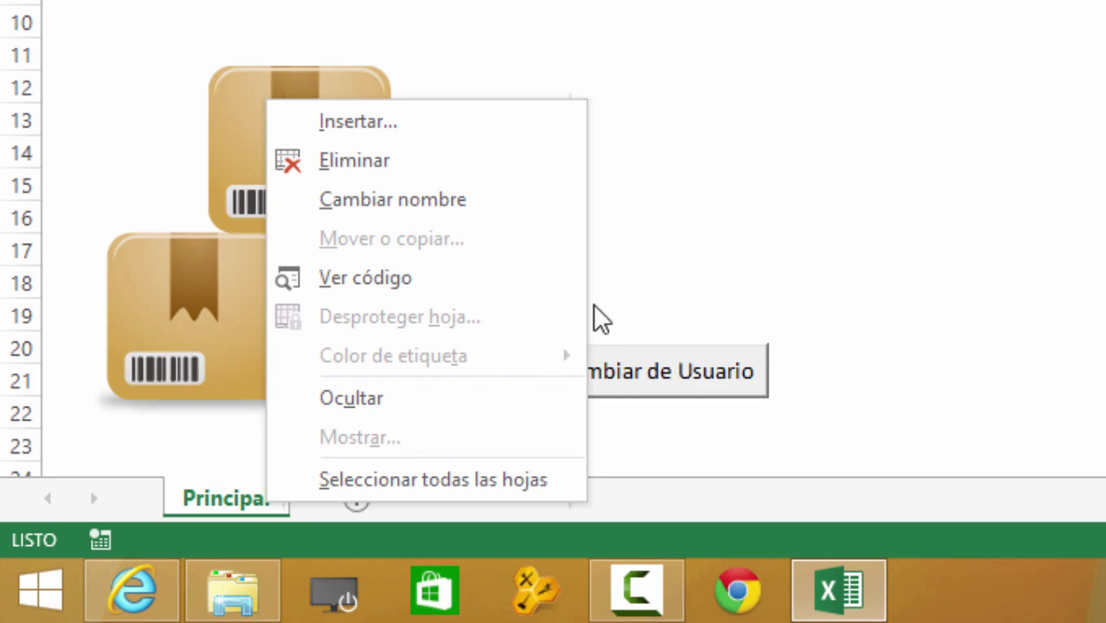
{"action": "left_click", "coordinate": [400, 321]}
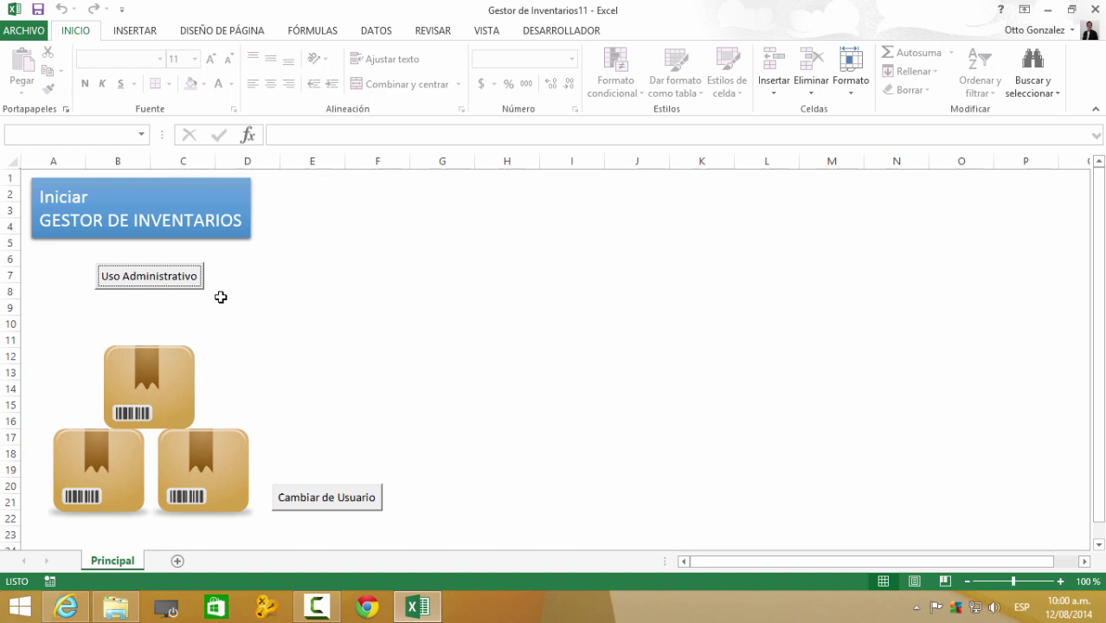
Step: Unhide all eight sheets with Mostrar hojas in the Administrador panel
{"action": "left_click", "coordinate": [174, 289]}
{"action": "left_click", "coordinate": [195, 275]}
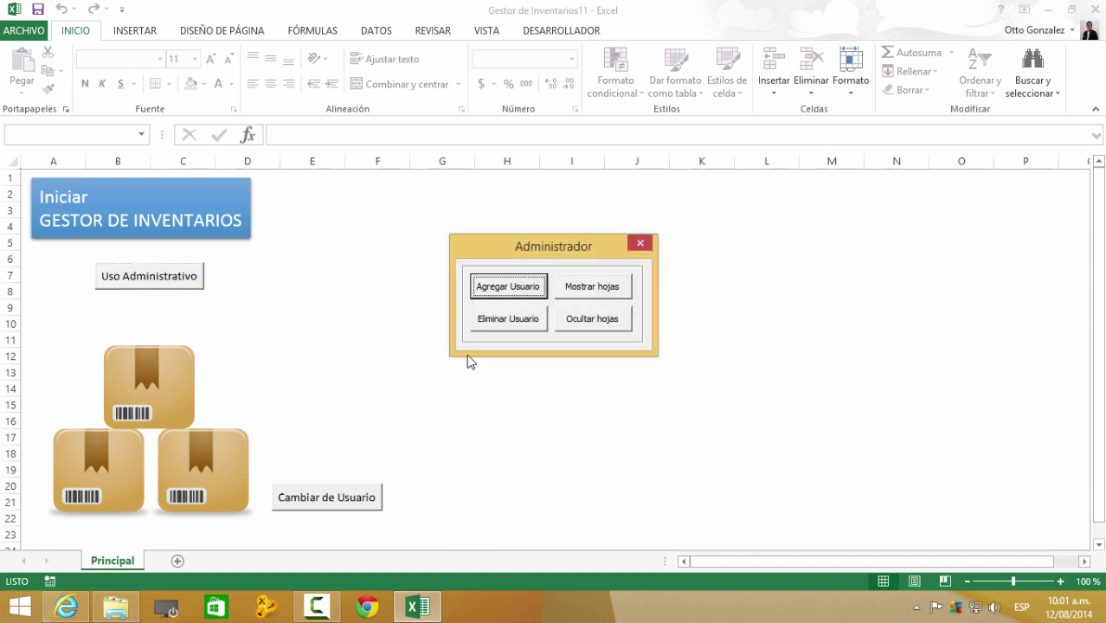
{"action": "left_click", "coordinate": [587, 293]}
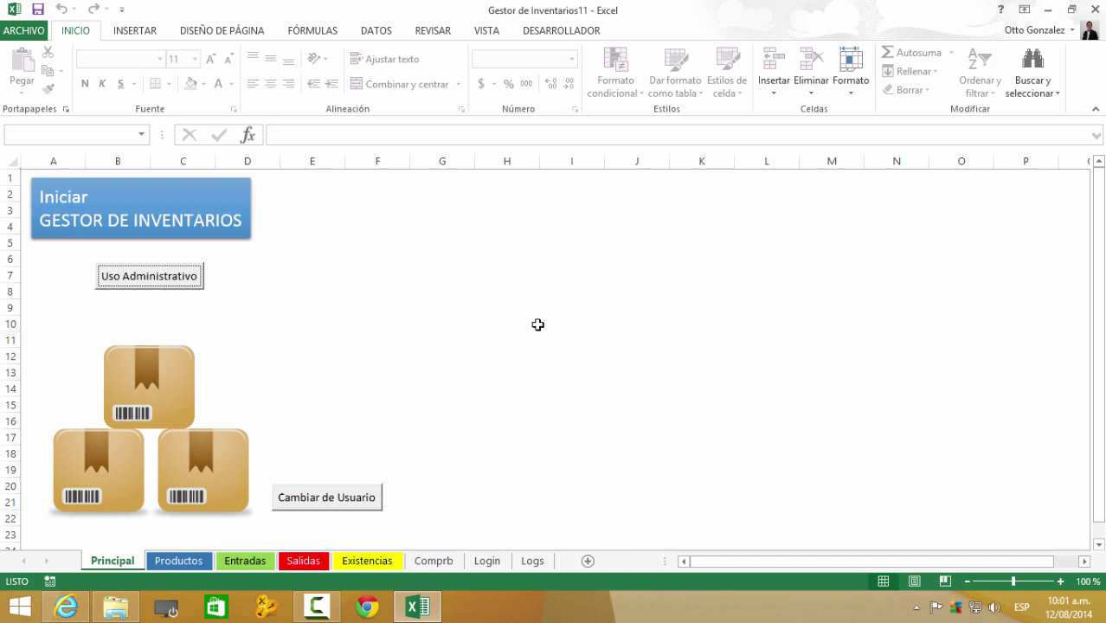
Step: Check G1 and the latest Logs entry (12/08/2014 09:59), then go back to Principal
{"action": "left_click", "coordinate": [489, 562]}
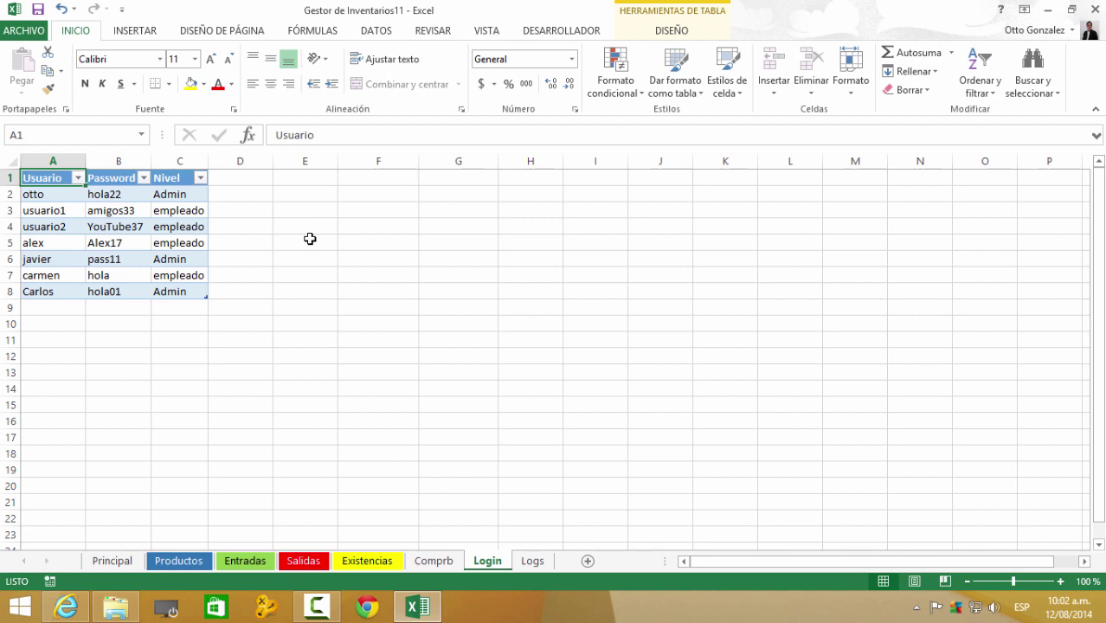
{"action": "left_click", "coordinate": [532, 562]}
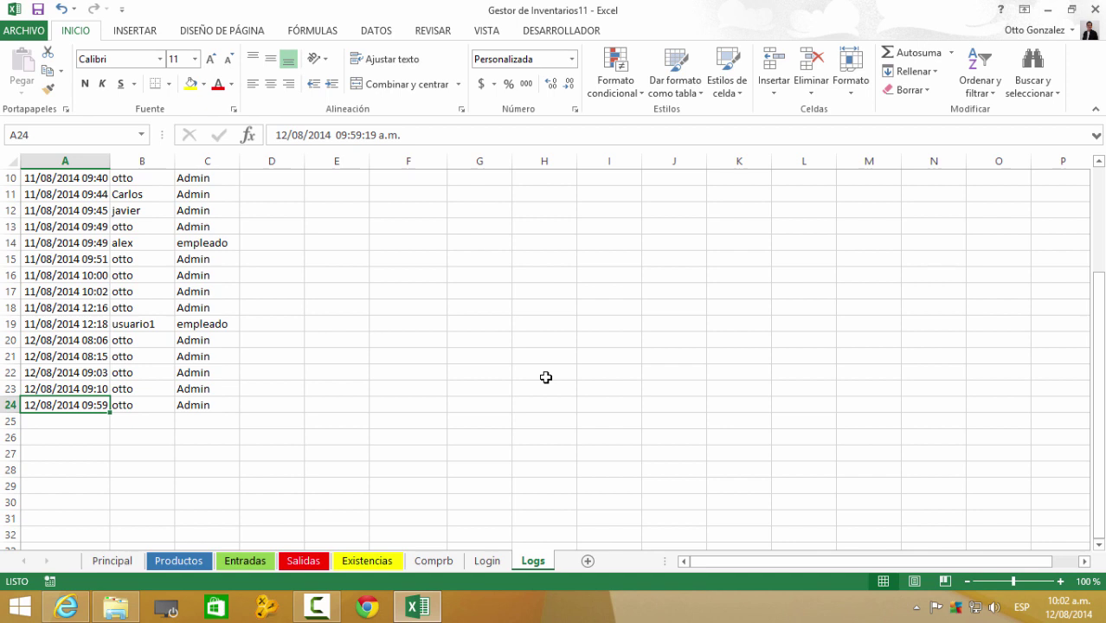
{"action": "scroll", "coordinate": [258, 378], "scroll_direction": "up", "scroll_amount": 1}
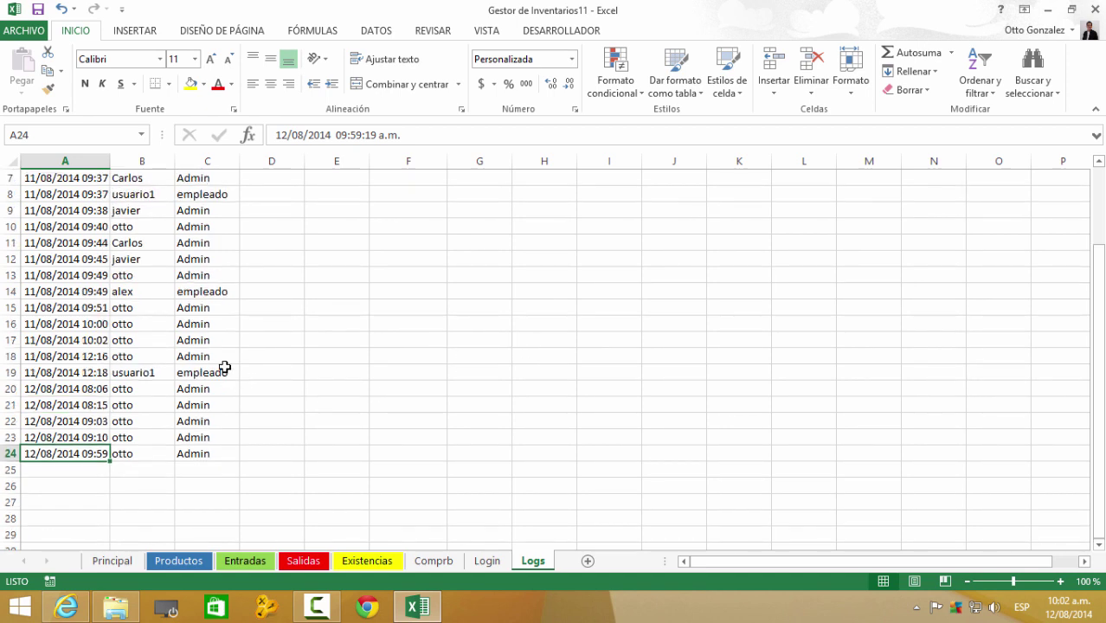
{"action": "scroll", "coordinate": [224, 368], "scroll_direction": "up", "scroll_amount": 2}
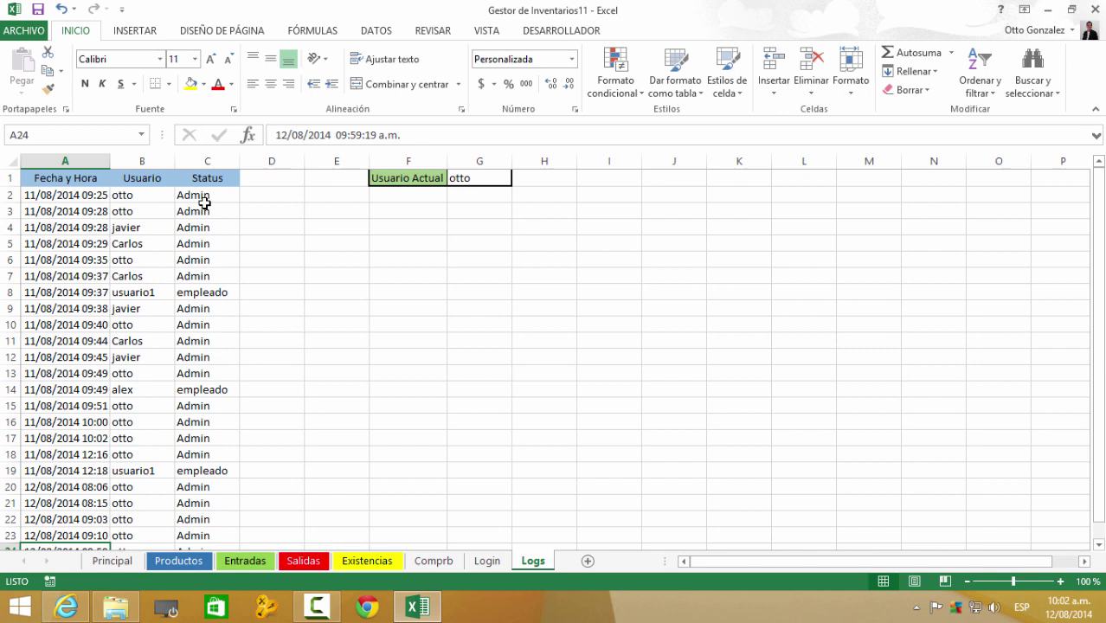
{"action": "left_click", "coordinate": [487, 178]}
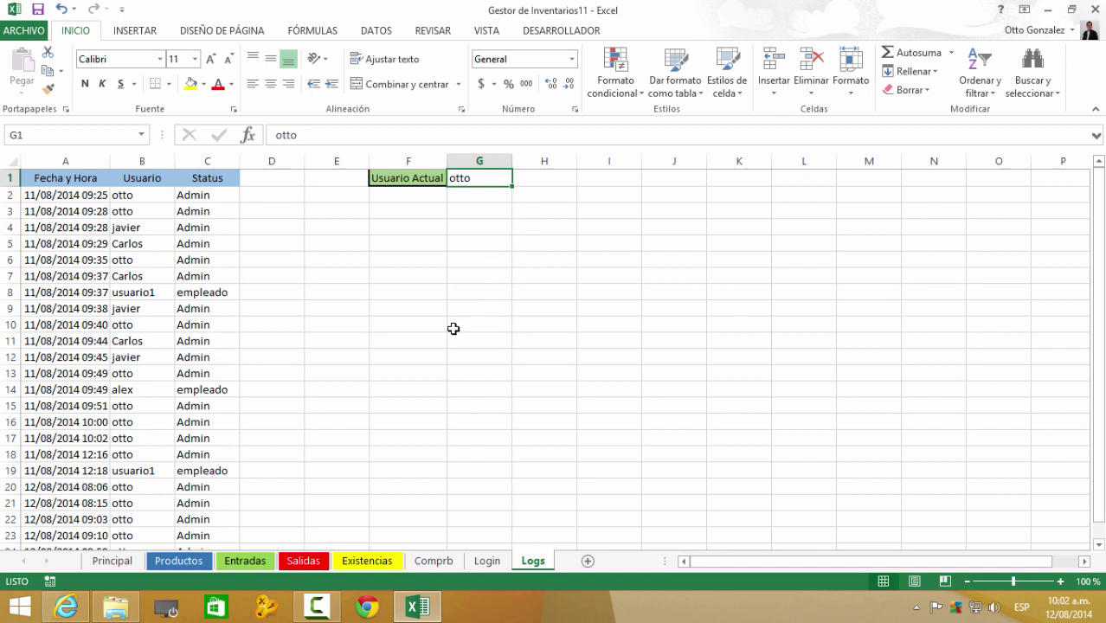
{"action": "scroll", "coordinate": [355, 324], "scroll_direction": "down", "scroll_amount": 3}
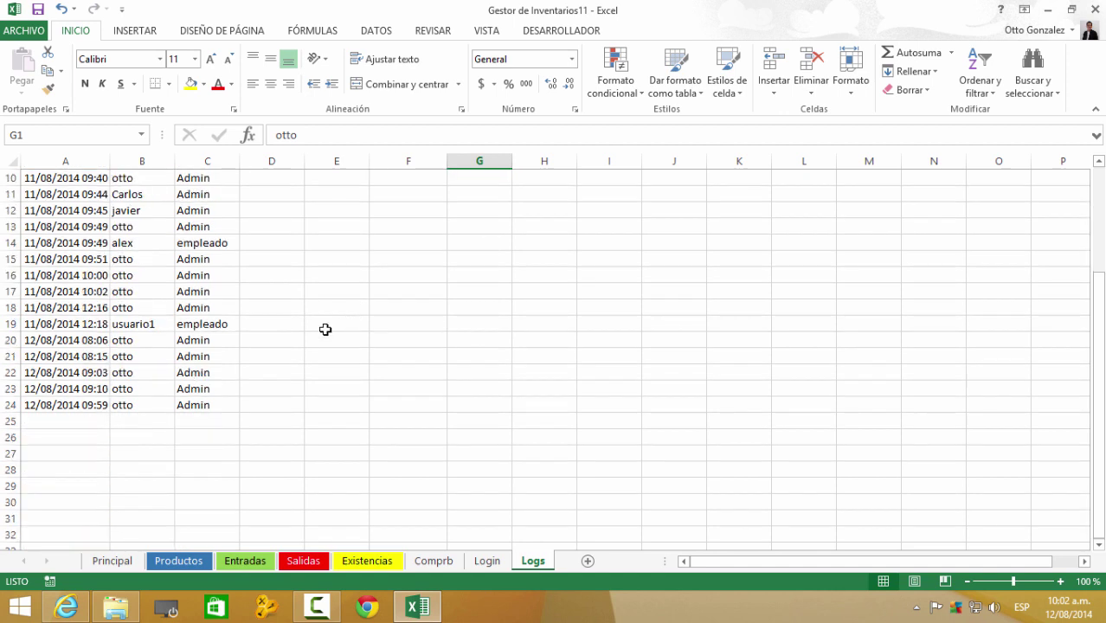
{"action": "left_click", "coordinate": [86, 406]}
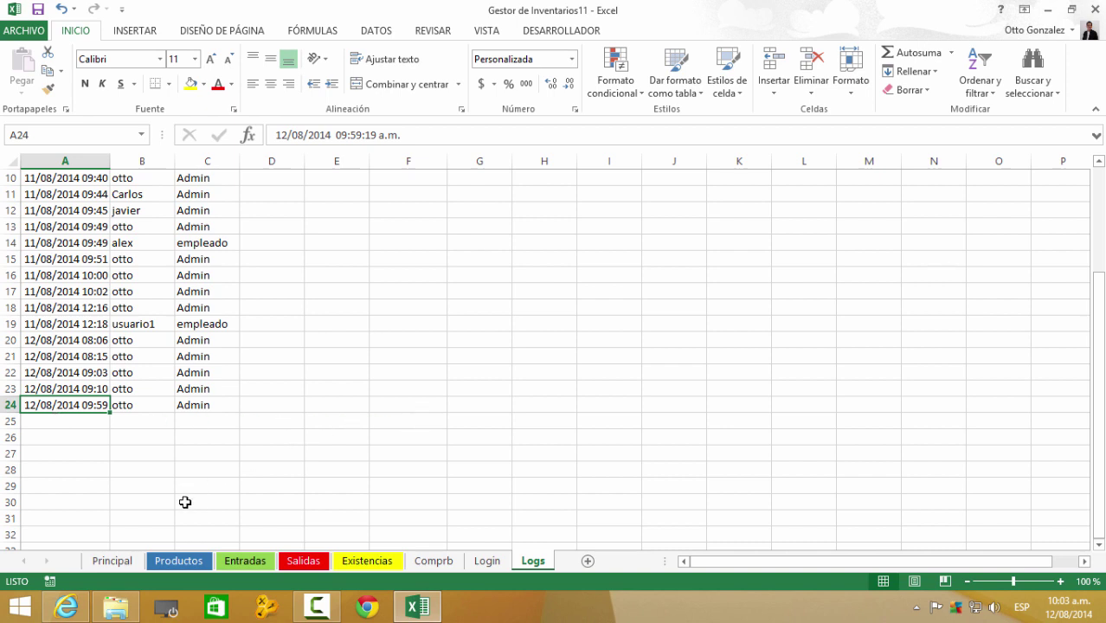
{"action": "left_click", "coordinate": [115, 561]}
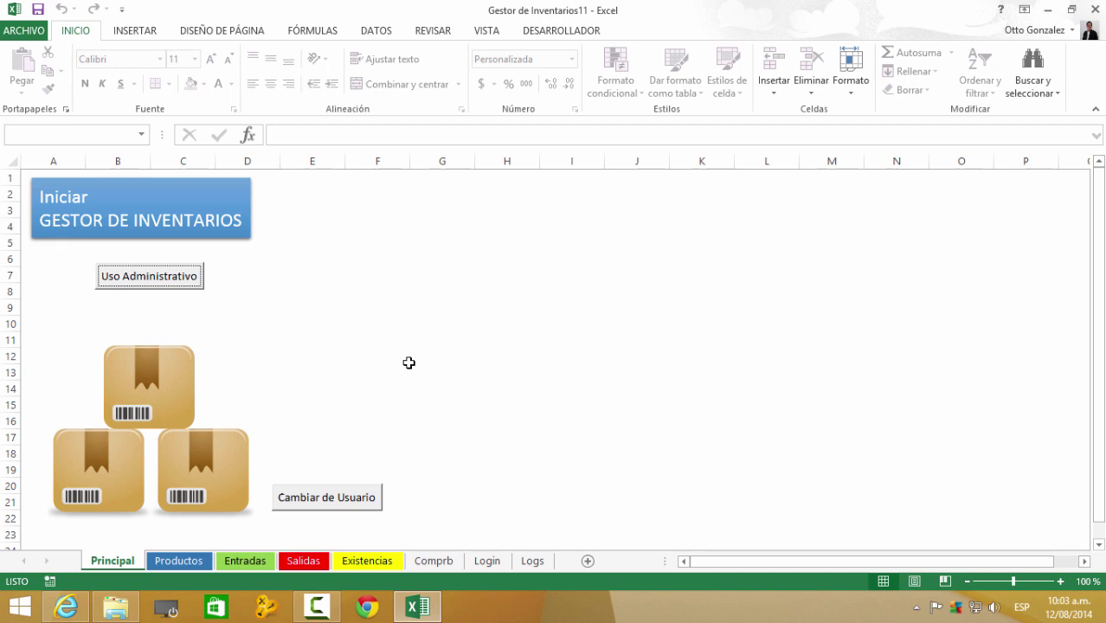
Step: Bring up Registro de Usuarios via Uso Administrativo and Agregar Usuario
{"action": "left_click", "coordinate": [178, 279]}
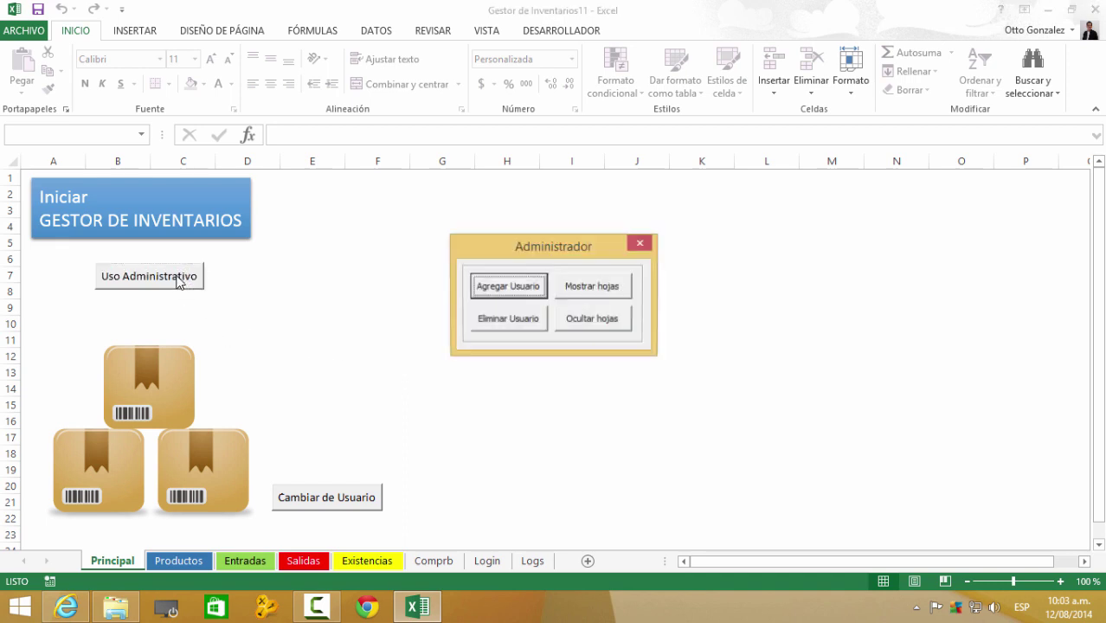
{"action": "left_click", "coordinate": [511, 293]}
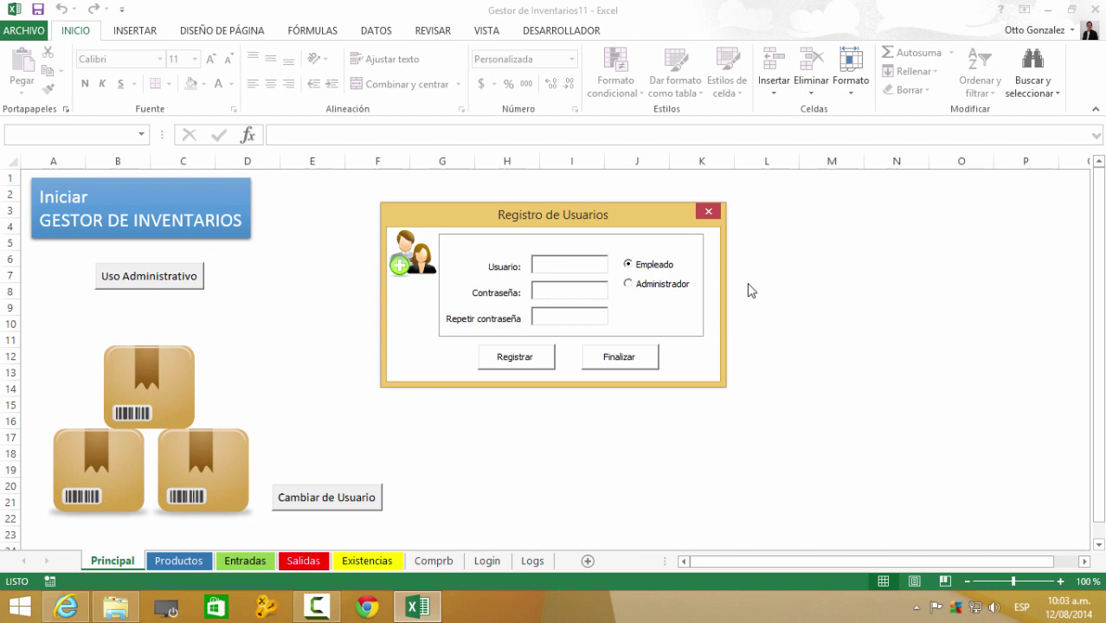
Step: Enter username usuario3, the password and its confirmation, keeping the level at Empleado
{"action": "type", "text": "usuario"}
{"action": "type", "text": "3"}
{"action": "type", "text": "123"}
{"action": "key", "text": "BackSpace"}
{"action": "key", "text": "BackSpace"}
{"action": "key", "text": "BackSpace"}
{"action": "type", "text": "1234"}
{"action": "type", "text": "56"}
{"action": "key", "text": "Tab"}
{"action": "type", "text": "123456"}
{"action": "type", "text": "1"}
{"action": "left_click", "coordinate": [635, 285]}
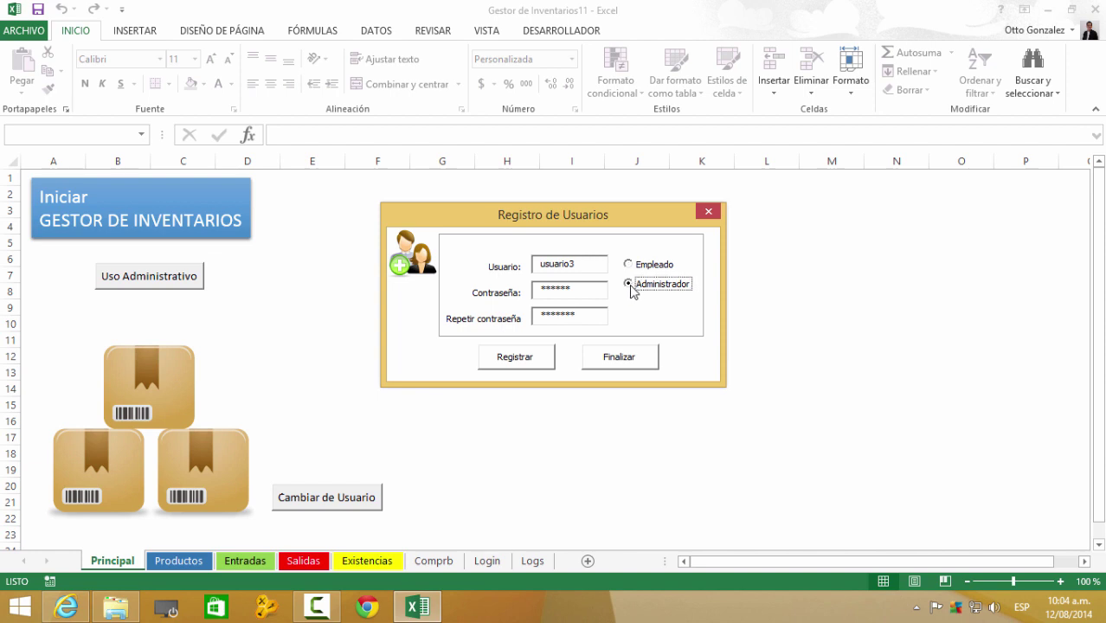
{"action": "left_click", "coordinate": [631, 265]}
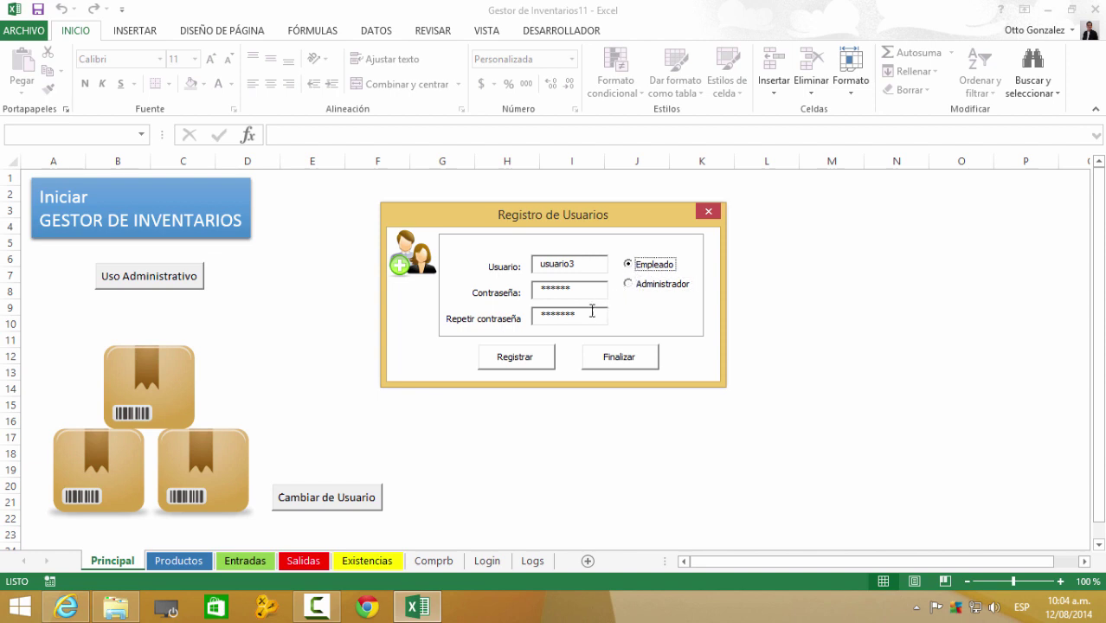
Step: Register the user after fixing the mismatched confirmation, then close the registration form
{"action": "left_click", "coordinate": [504, 368]}
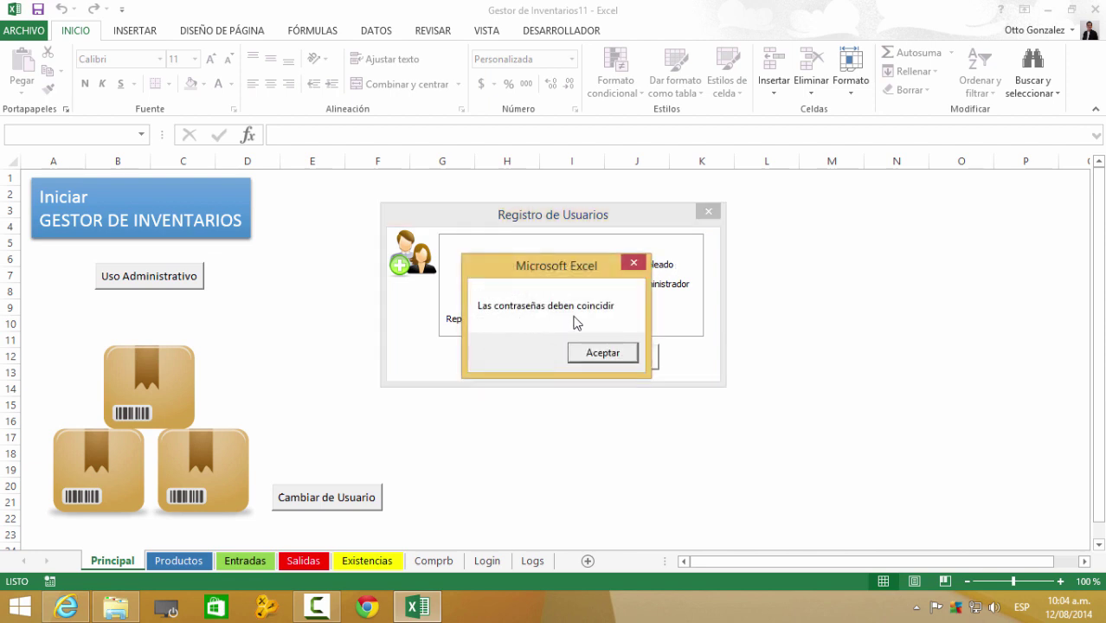
{"action": "left_click", "coordinate": [595, 353]}
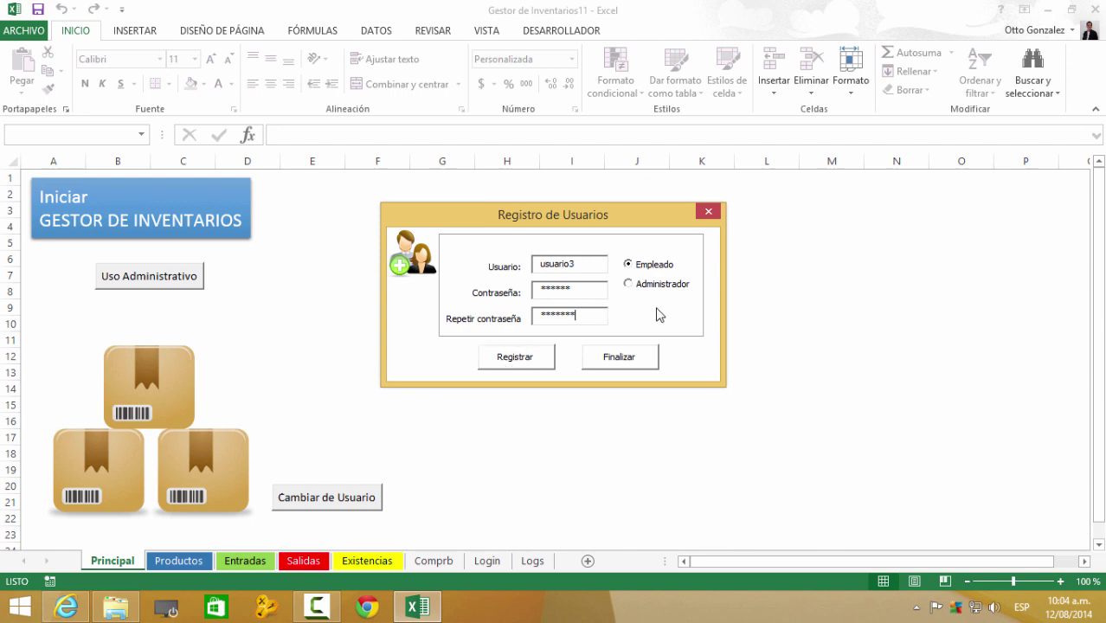
{"action": "key", "text": "BackSpace"}
{"action": "left_click", "coordinate": [520, 362]}
{"action": "left_click", "coordinate": [605, 361]}
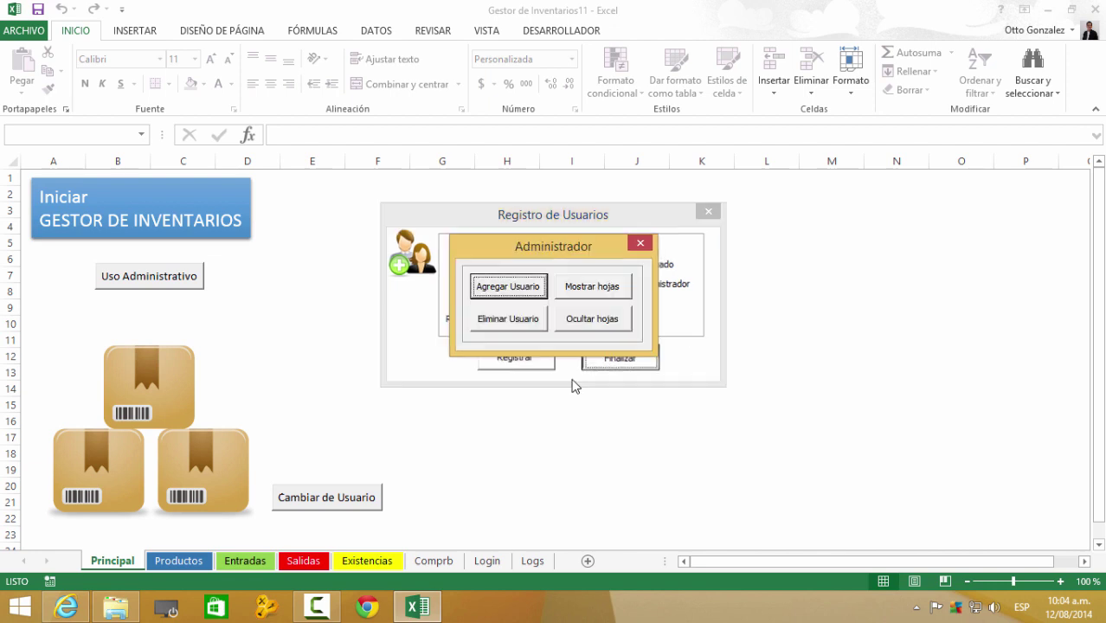
Step: Verify usuario3's name, password and Empleado level in Login row 9, then return to Principal
{"action": "left_click", "coordinate": [592, 321]}
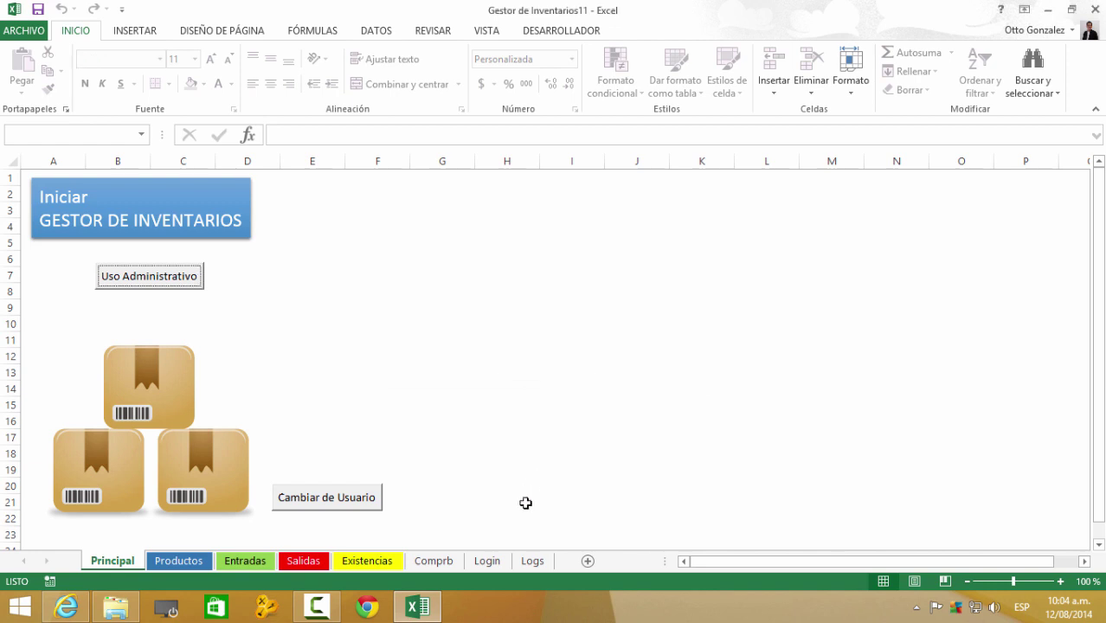
{"action": "left_click", "coordinate": [486, 563]}
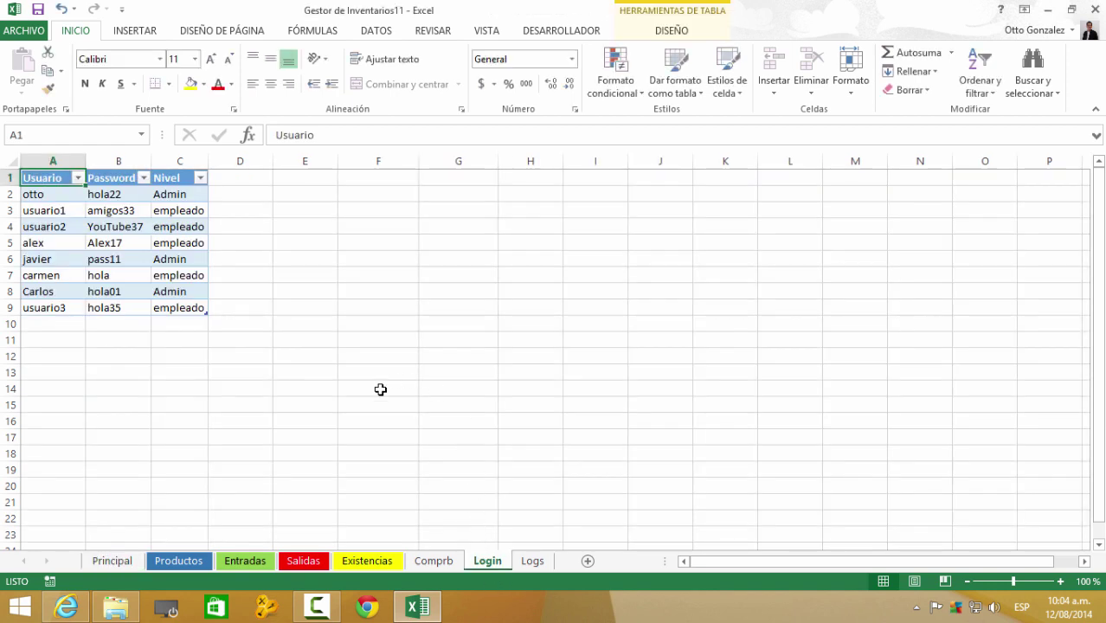
{"action": "left_click", "coordinate": [45, 310]}
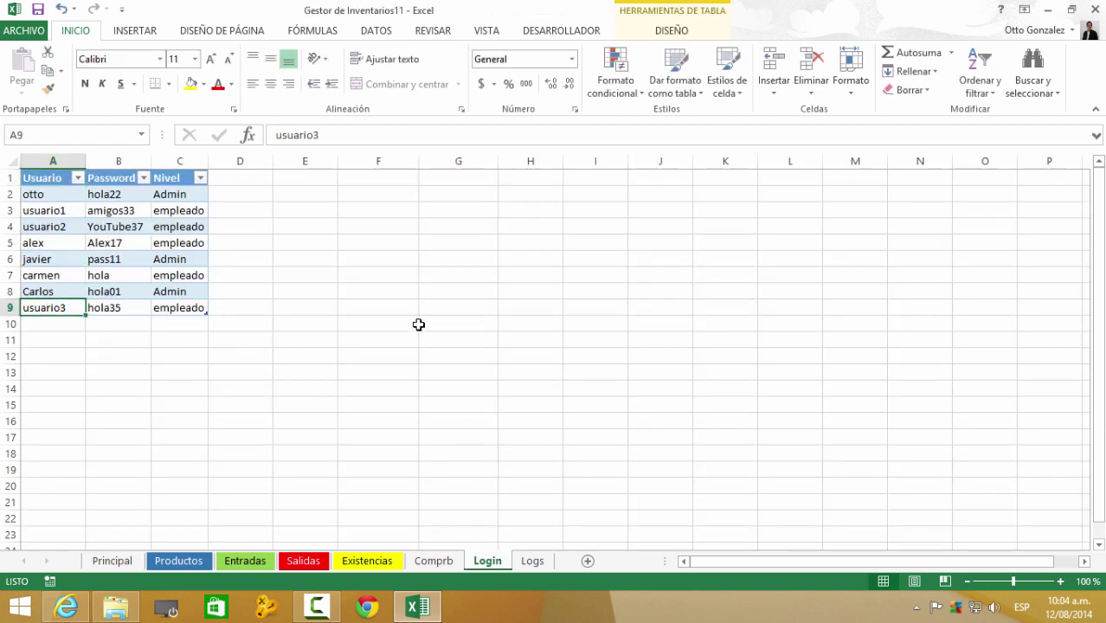
{"action": "key", "text": "Right"}
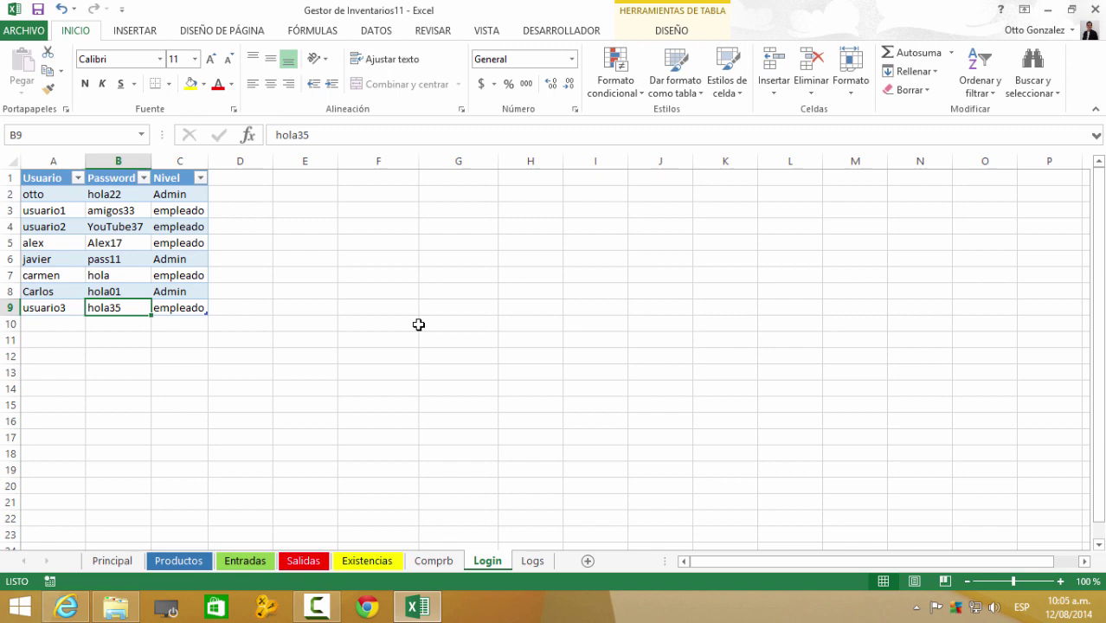
{"action": "key", "text": "Right"}
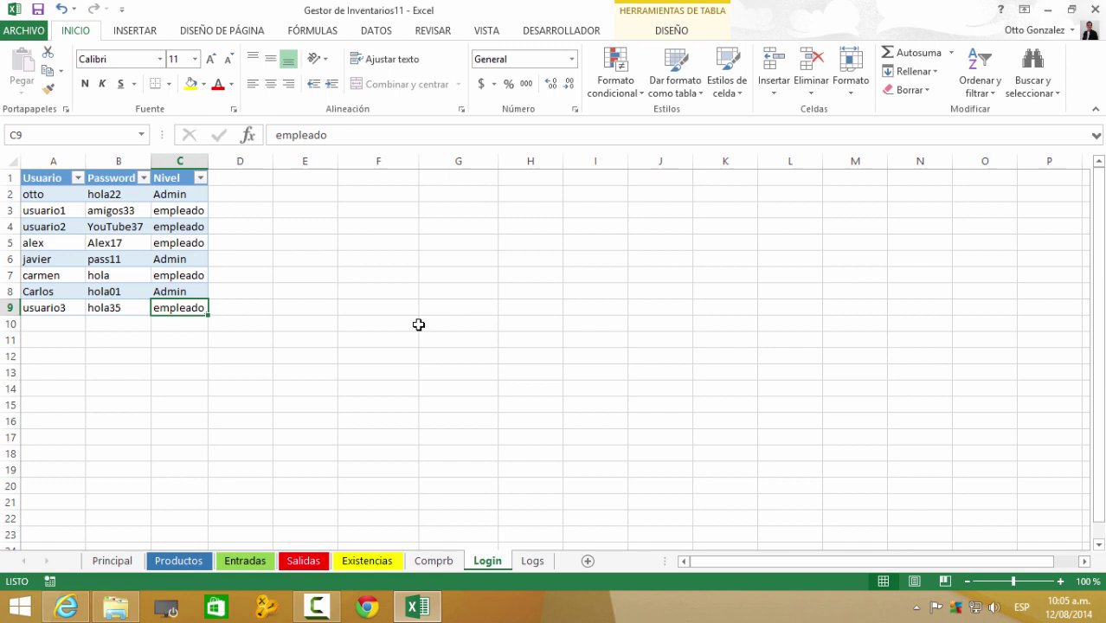
{"action": "left_click", "coordinate": [128, 563]}
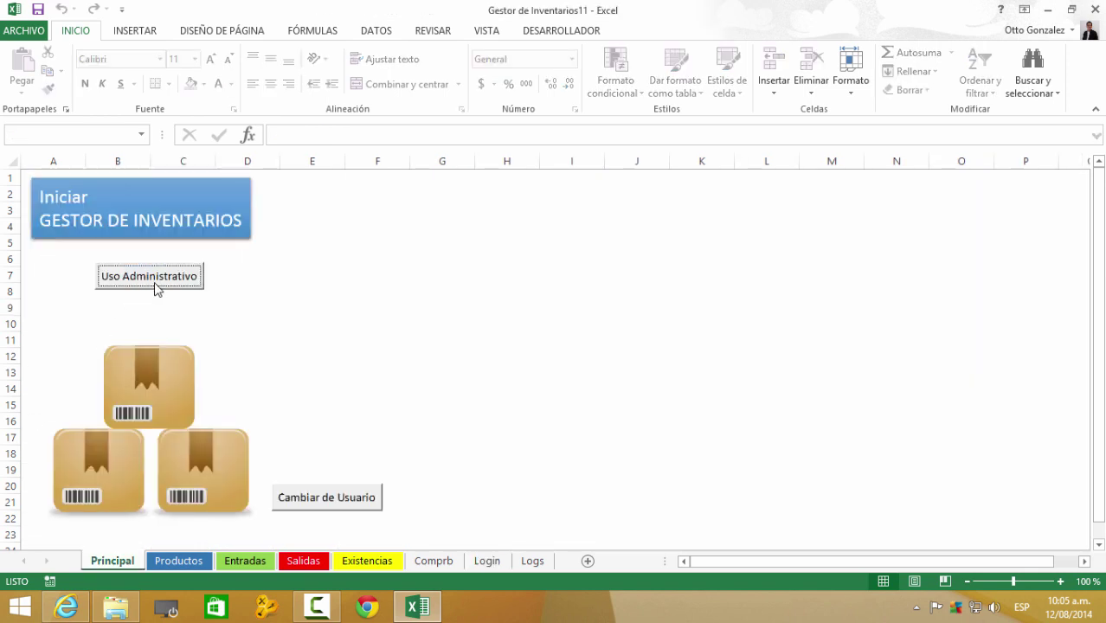
Step: Switch user and sign in as usuario3 with its password
{"action": "left_click", "coordinate": [329, 504]}
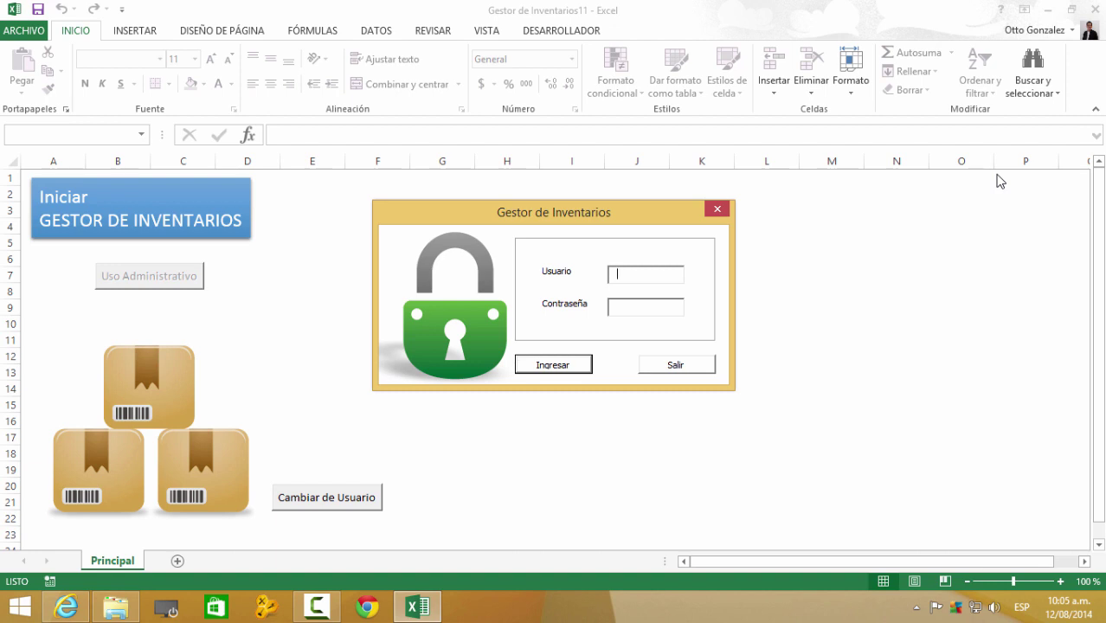
{"action": "type", "text": "usuario"}
{"action": "type", "text": "31234"}
{"action": "type", "text": "56"}
{"action": "key", "text": "Return"}
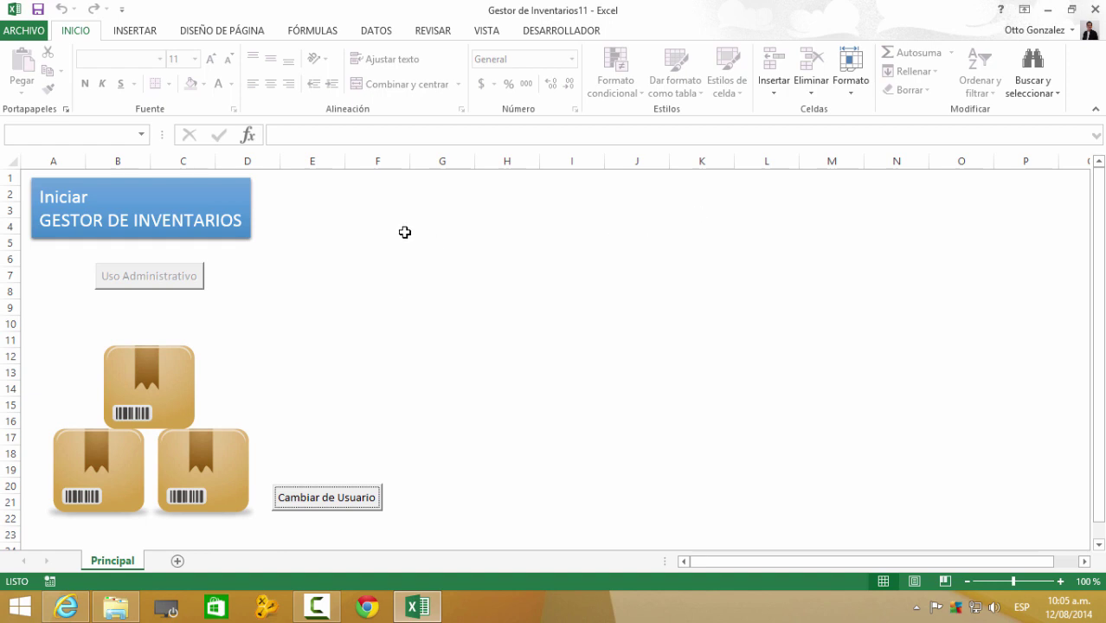
{"action": "left_click", "coordinate": [156, 278]}
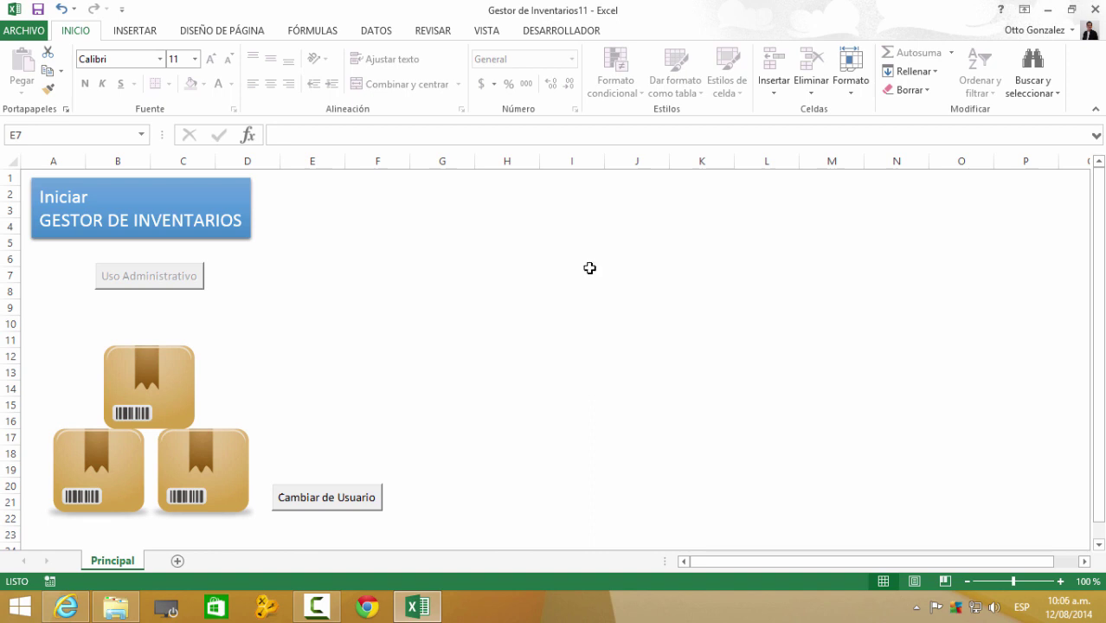
Step: Open the Gestor de Inventarios main menu and then its ENTRADAS stock-entry form
{"action": "left_click", "coordinate": [218, 199]}
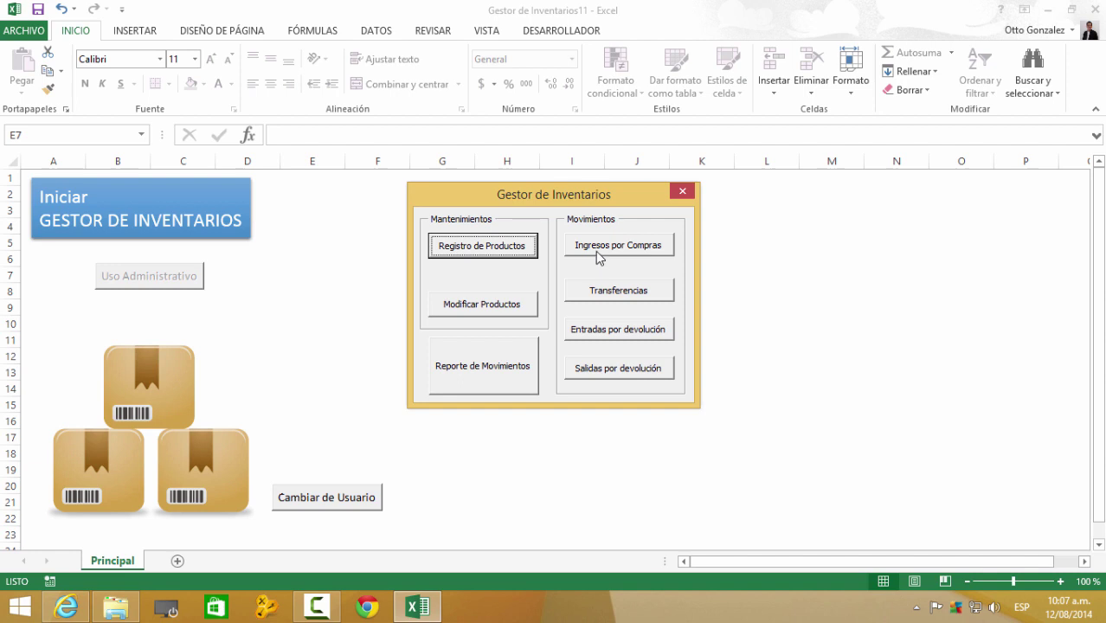
{"action": "left_click", "coordinate": [596, 251]}
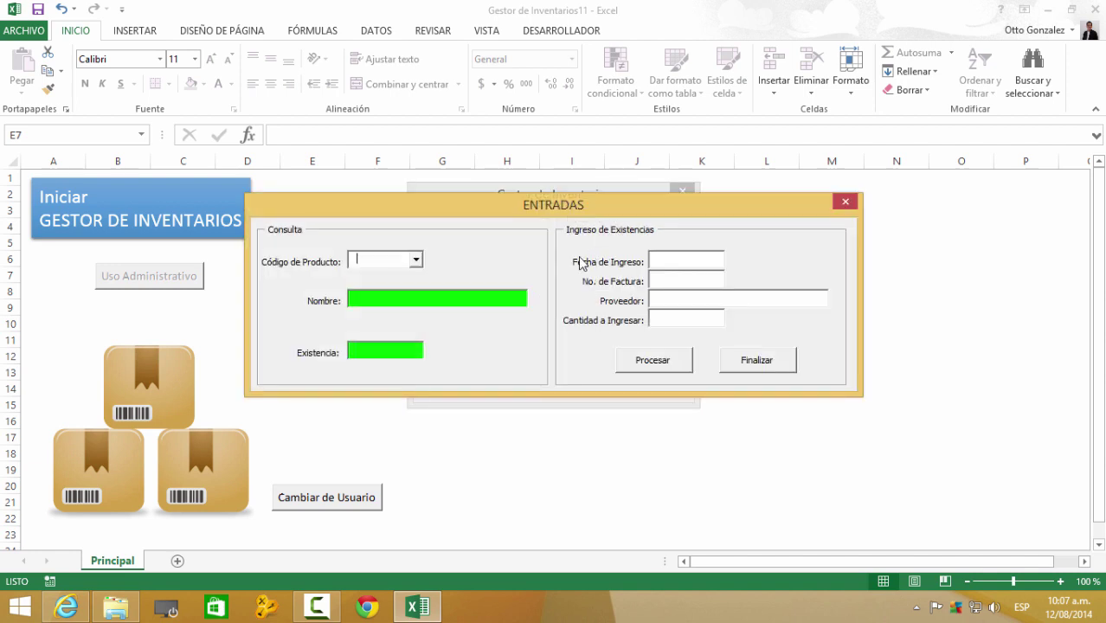
Step: Select product code 1001 (Calzado para Damas, stock 300) and set the entry date to 12/08/2014
{"action": "left_click", "coordinate": [416, 260]}
{"action": "left_click", "coordinate": [405, 277]}
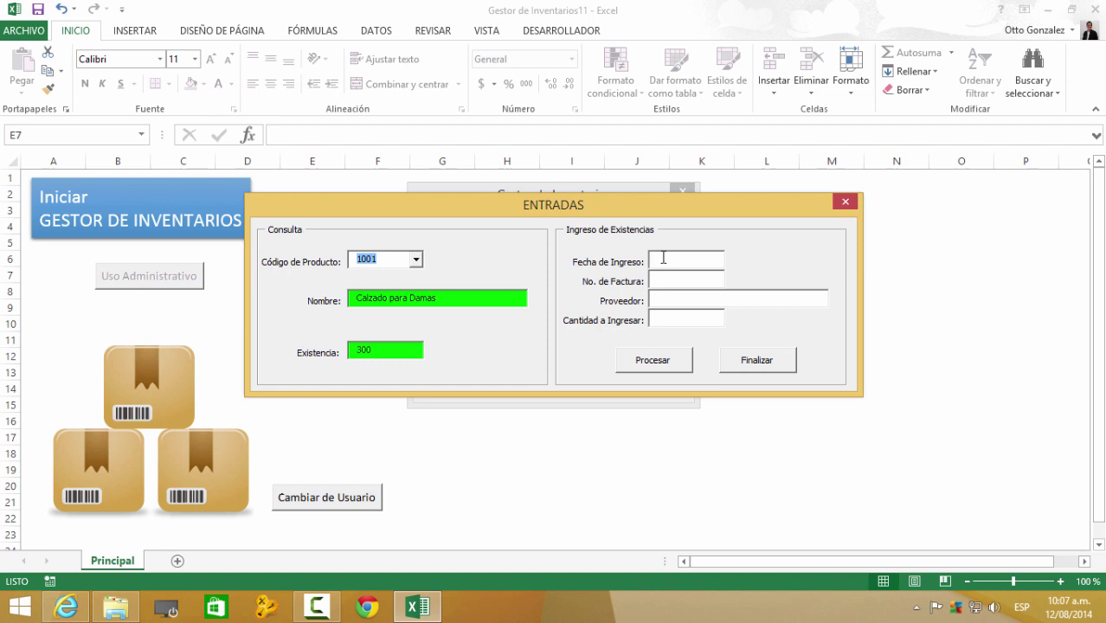
{"action": "left_click", "coordinate": [667, 257]}
{"action": "type", "text": "12/08/2014"}
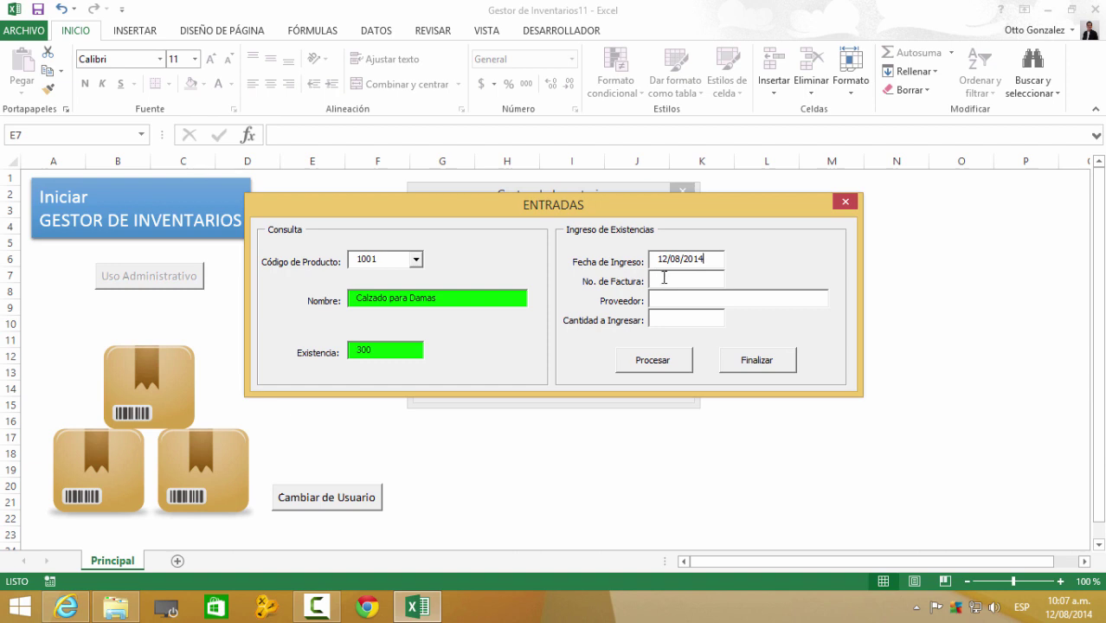
{"action": "left_click", "coordinate": [668, 280]}
{"action": "double_click", "coordinate": [679, 258]}
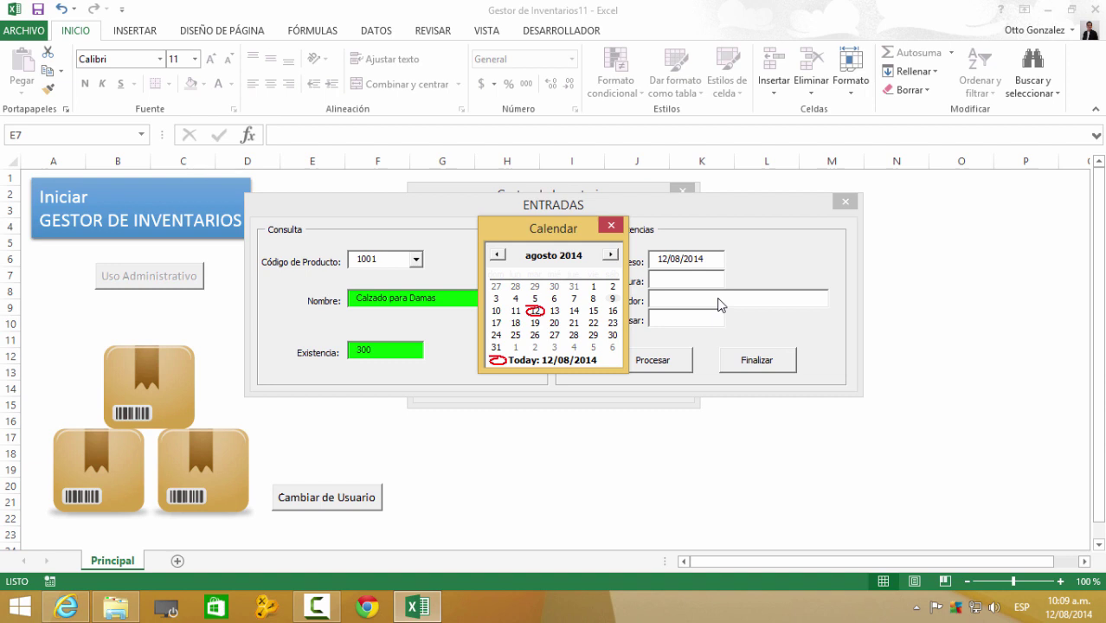
{"action": "left_click", "coordinate": [611, 227]}
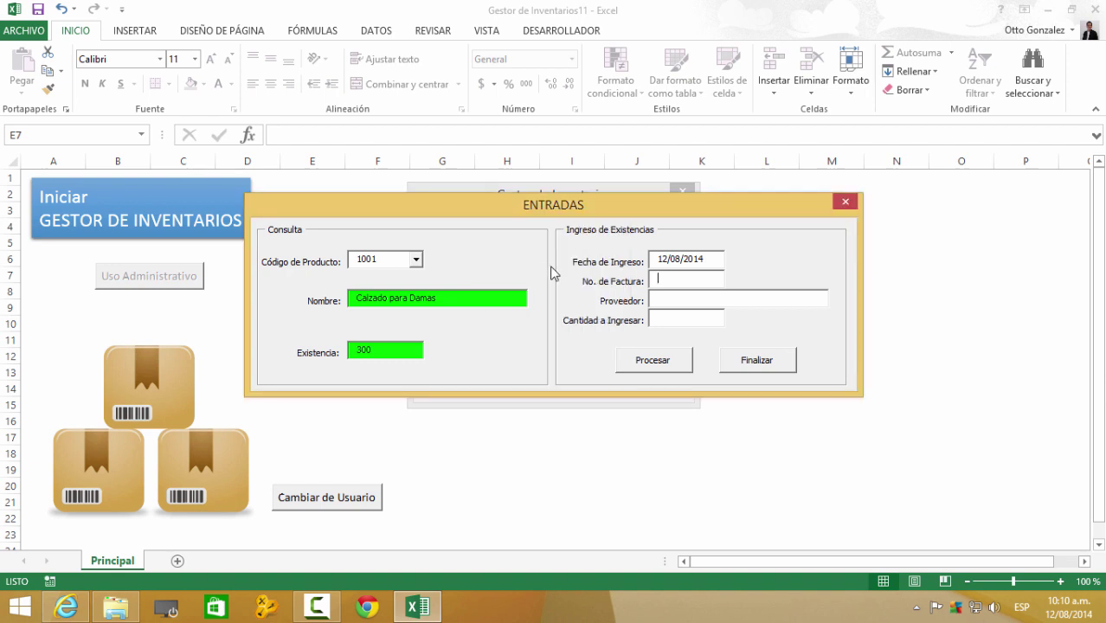
{"action": "left_click", "coordinate": [680, 264]}
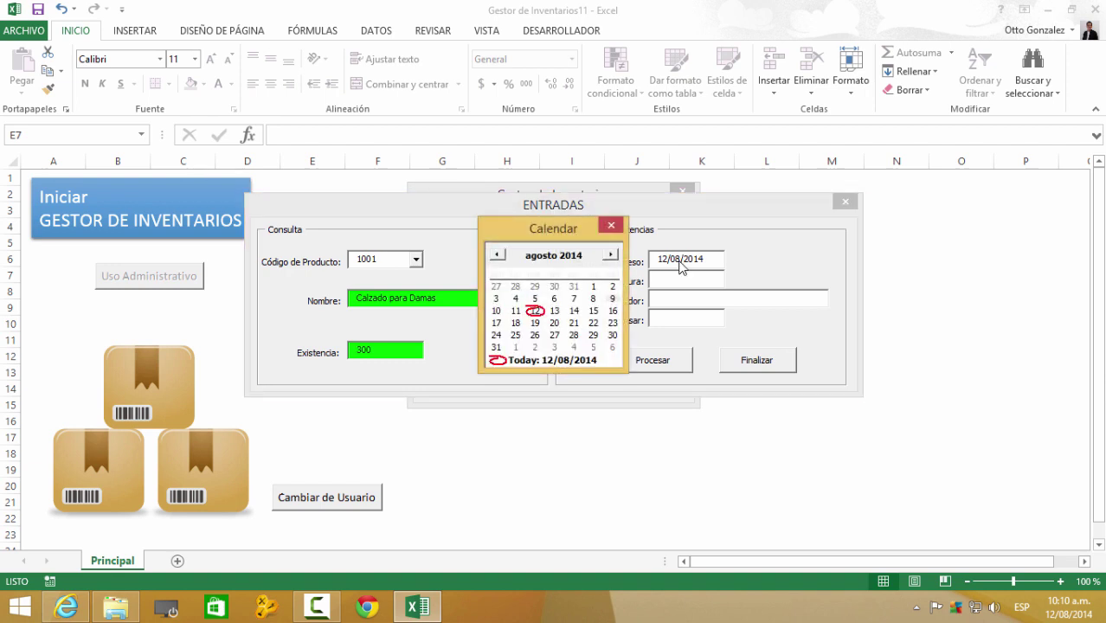
{"action": "left_click", "coordinate": [612, 226]}
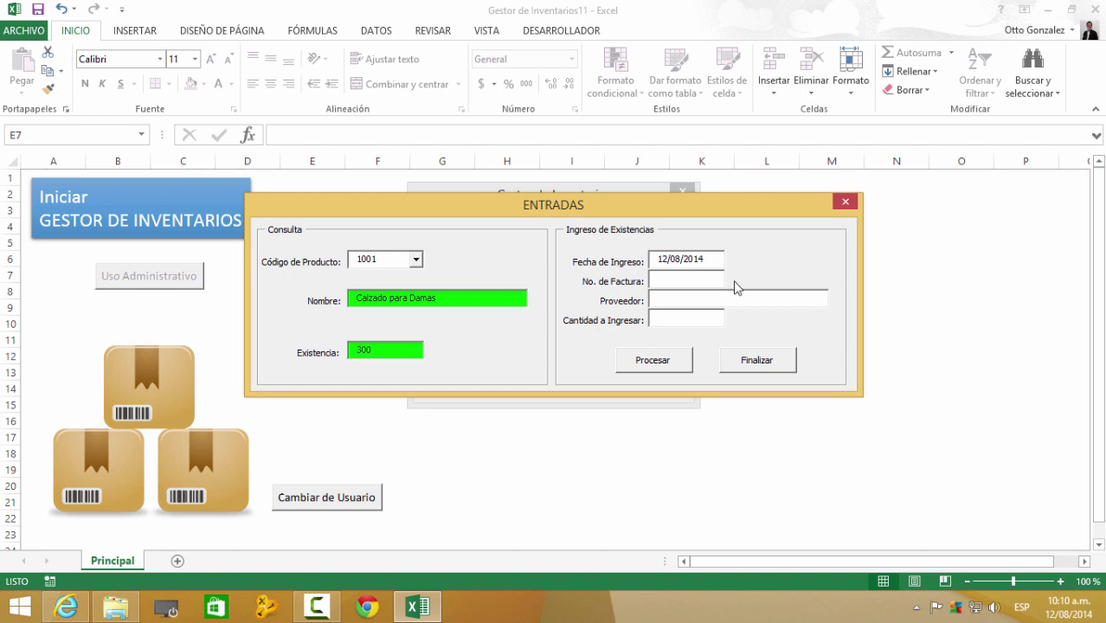
Step: Close the ENTRADAS form, then preview the Transferencias form and its exit-date calendar before closing it
{"action": "left_click", "coordinate": [752, 358]}
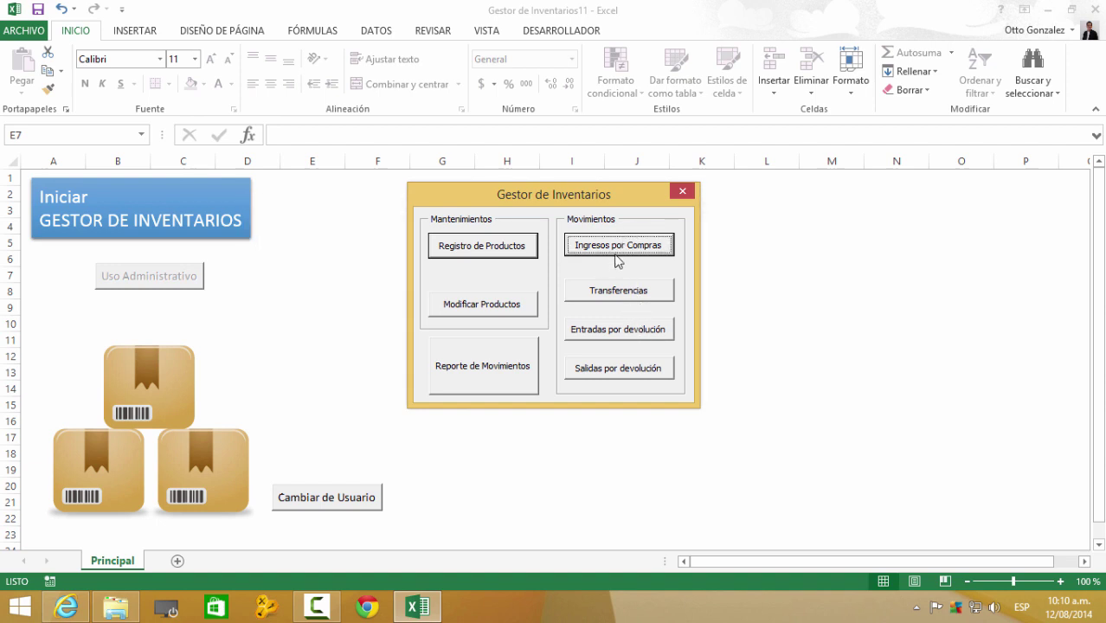
{"action": "left_click", "coordinate": [599, 293]}
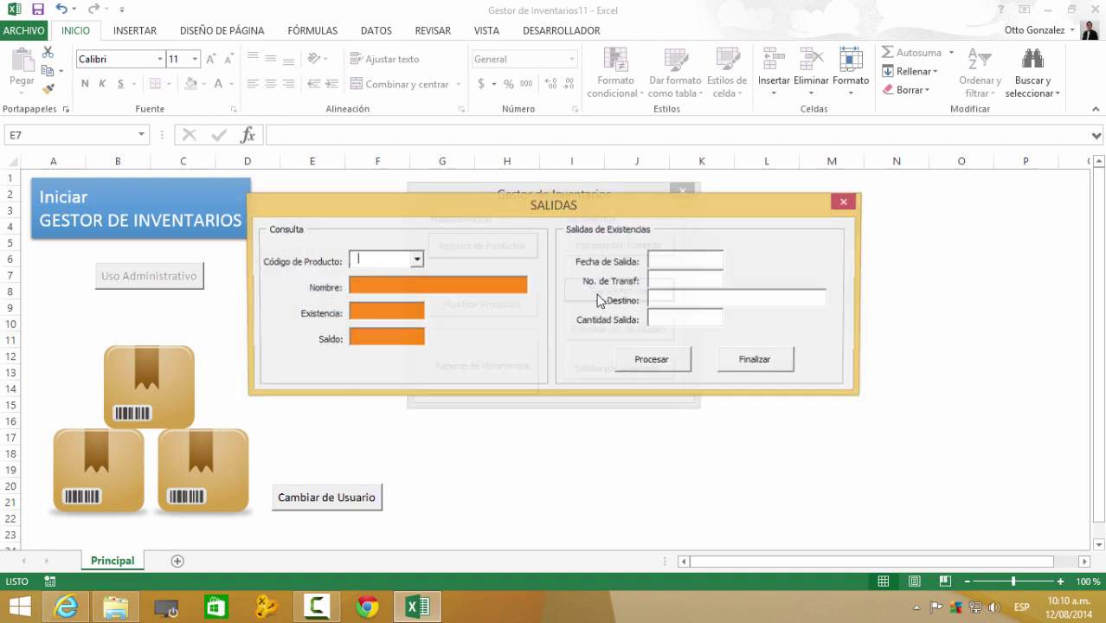
{"action": "left_click", "coordinate": [665, 263]}
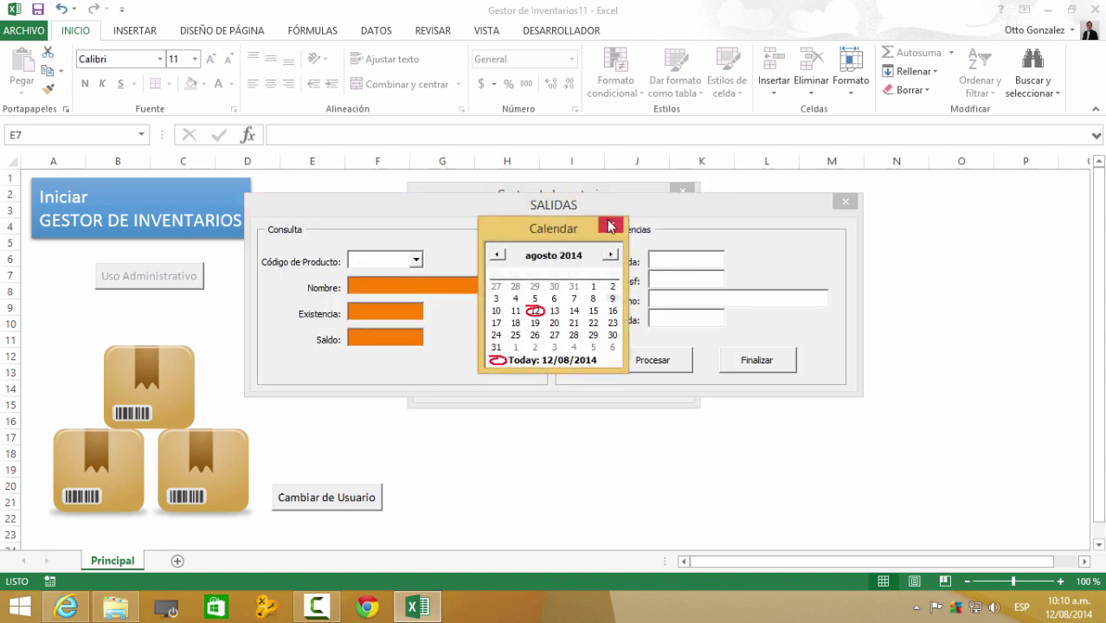
{"action": "left_click", "coordinate": [610, 226]}
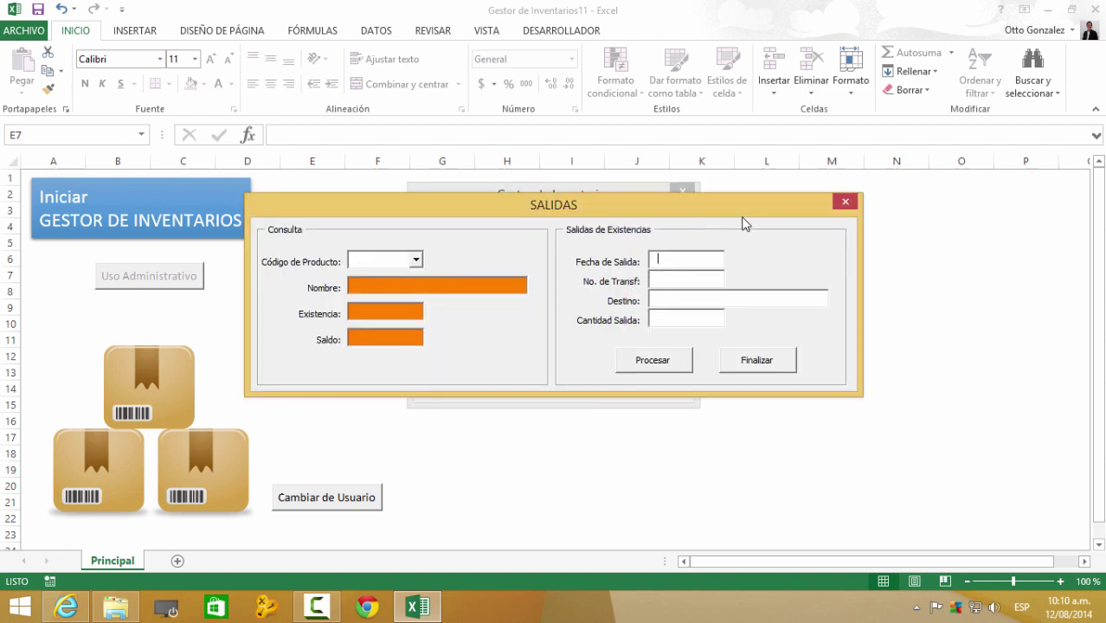
{"action": "left_click", "coordinate": [845, 202]}
Step: Preview the Entradas and Salidas por devolución forms with their date calendars, then close both
{"action": "left_click", "coordinate": [623, 329]}
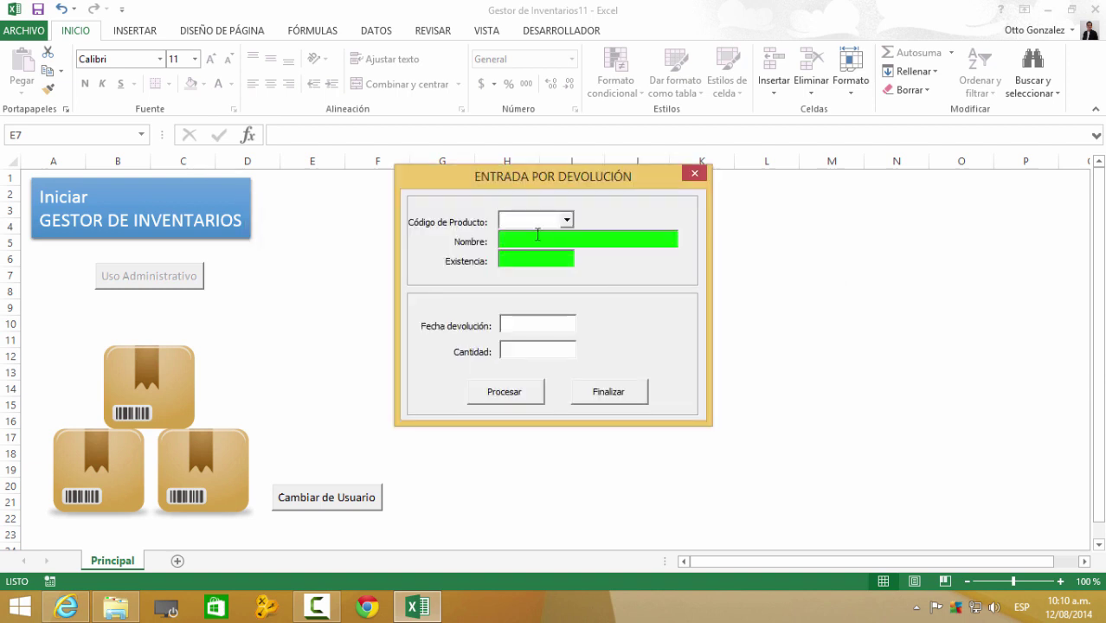
{"action": "left_click", "coordinate": [517, 323]}
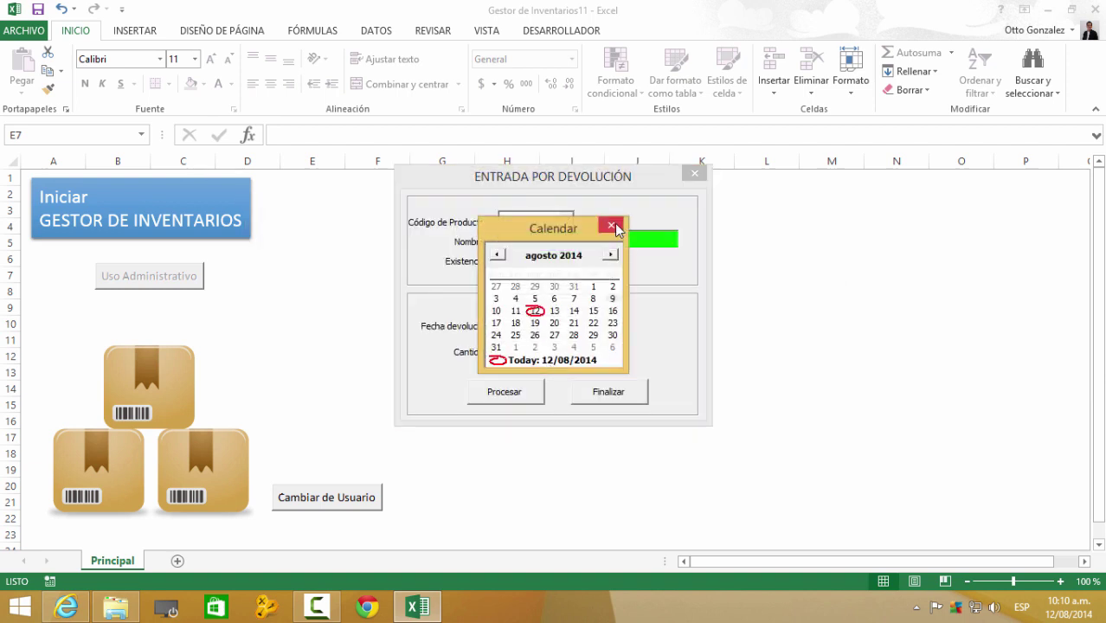
{"action": "left_click", "coordinate": [614, 223]}
{"action": "left_click", "coordinate": [611, 387]}
{"action": "left_click", "coordinate": [611, 370]}
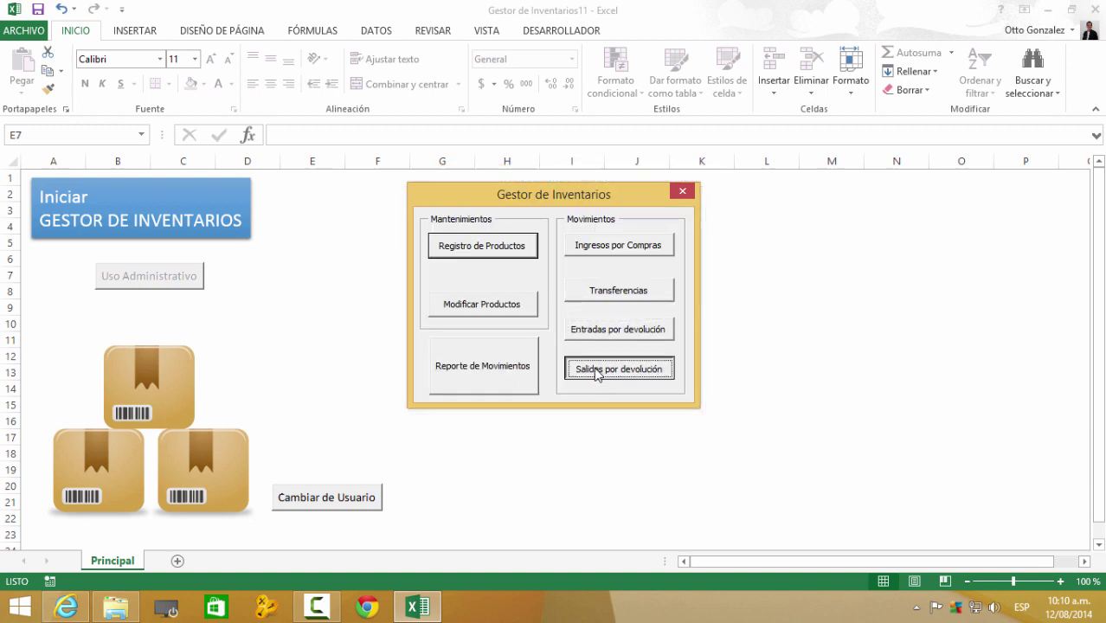
{"action": "left_click", "coordinate": [523, 322]}
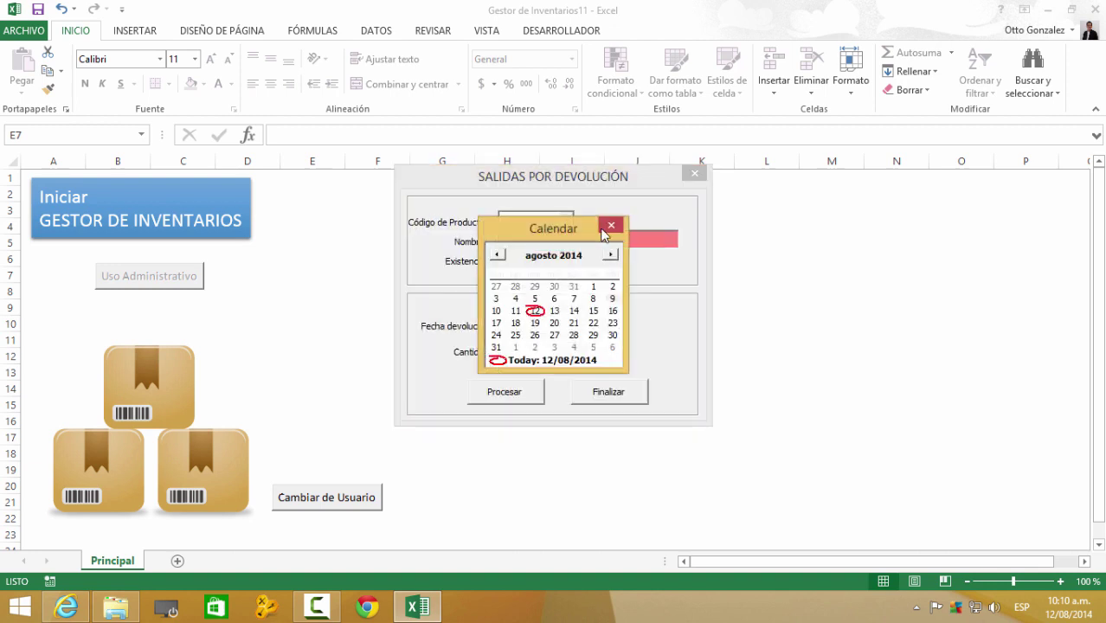
{"action": "left_click", "coordinate": [607, 225]}
{"action": "left_click", "coordinate": [595, 398]}
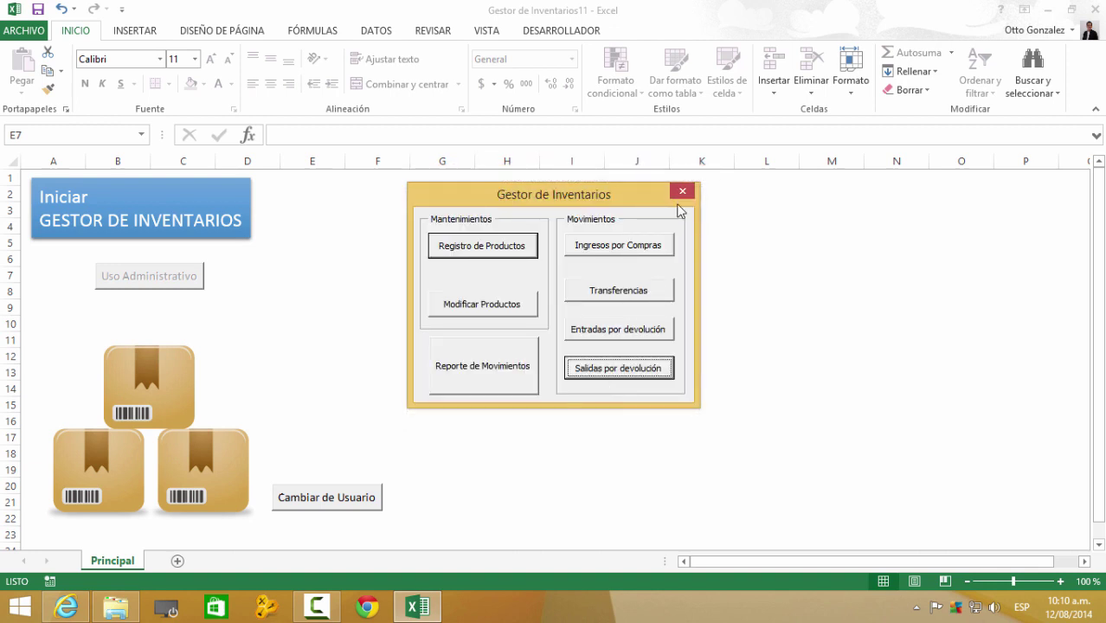
Step: Sign back in with the administrator's credentials and unhide all sheets, from Productos through Logs
{"action": "left_click", "coordinate": [684, 190]}
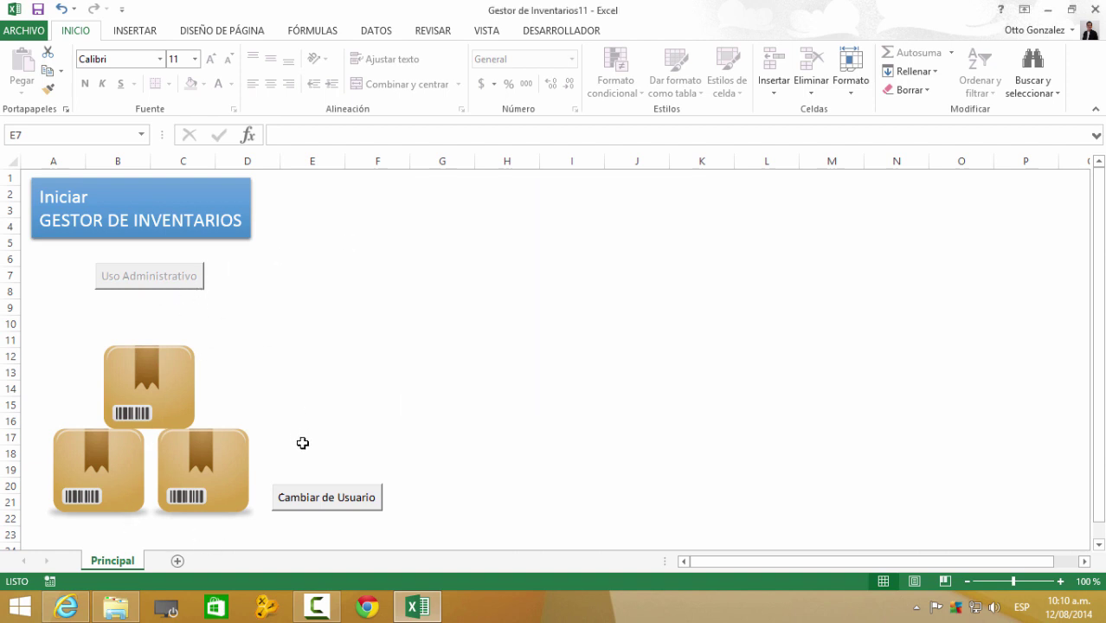
{"action": "left_click", "coordinate": [320, 498]}
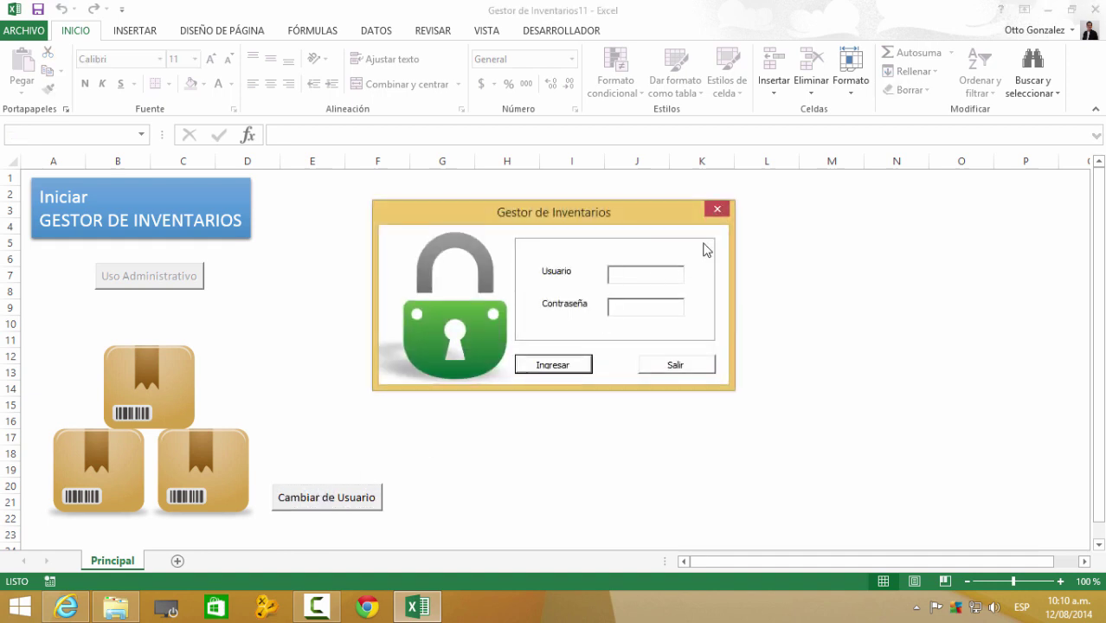
{"action": "type", "text": "otto"}
{"action": "type", "text": "123456"}
{"action": "key", "text": "Return"}
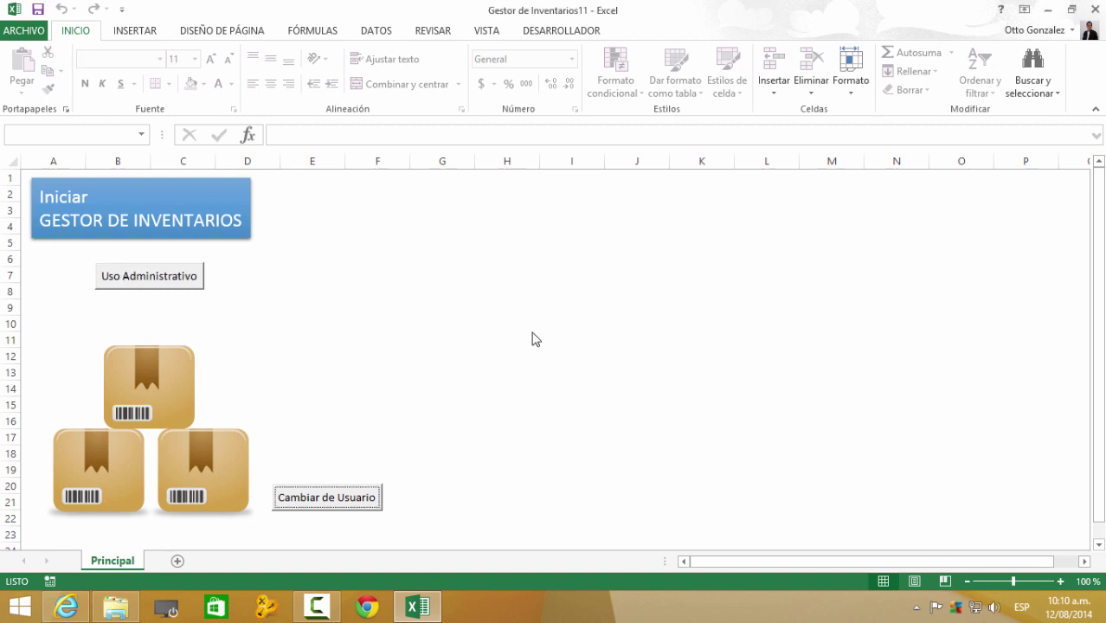
{"action": "left_click", "coordinate": [605, 288]}
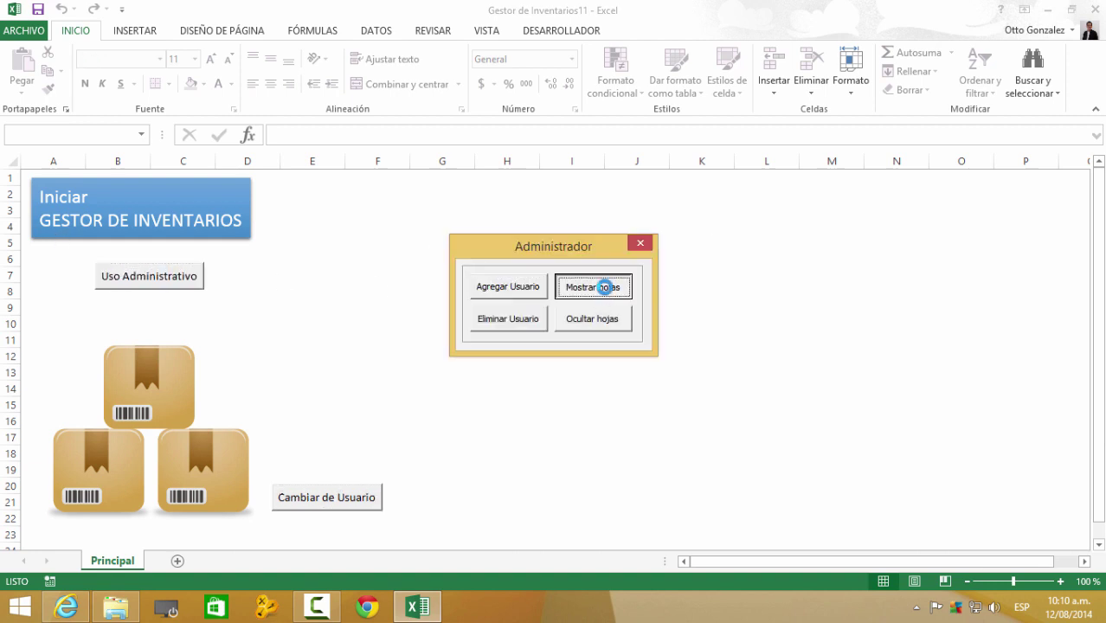
{"action": "left_click", "coordinate": [640, 243]}
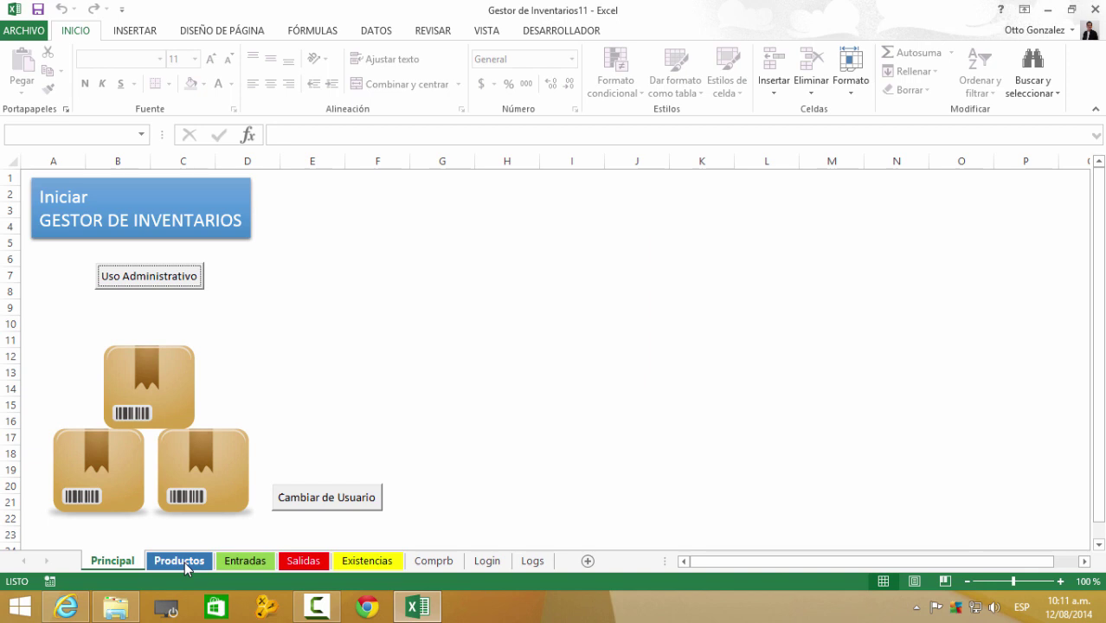
Step: Check the Usuario column entries on the Entradas and Salidas sheets
{"action": "left_click", "coordinate": [231, 563]}
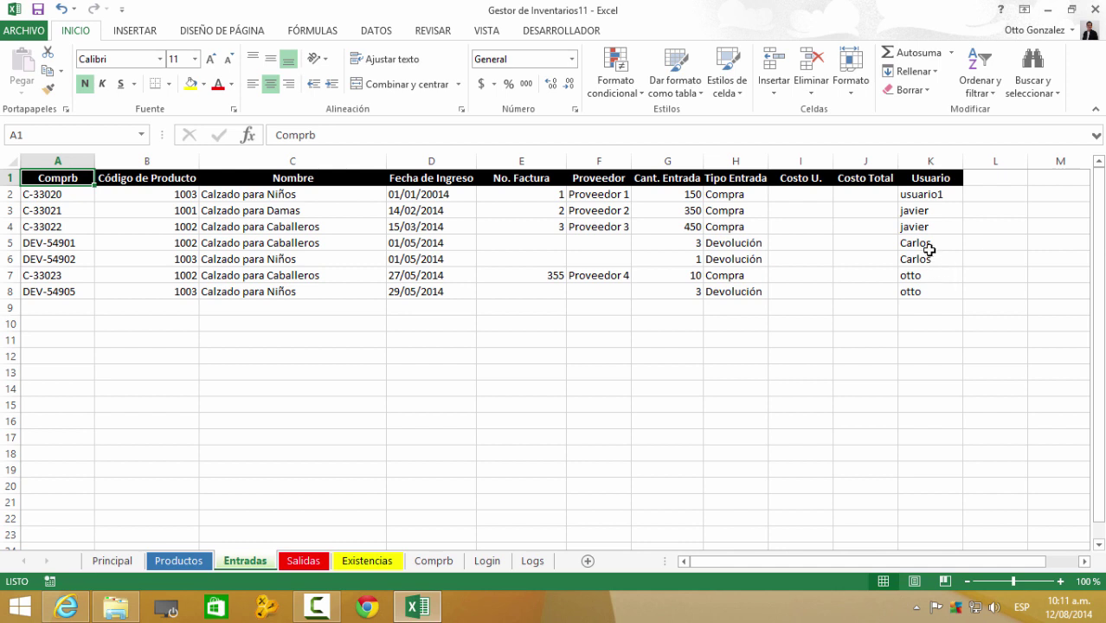
{"action": "left_click", "coordinate": [938, 292]}
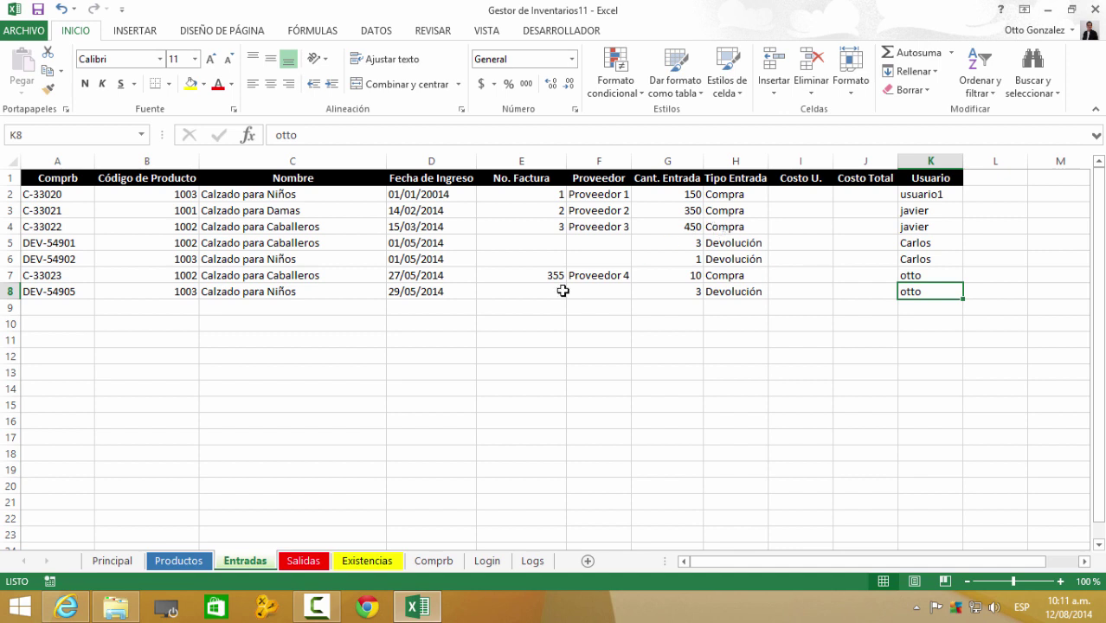
{"action": "left_click", "coordinate": [303, 561]}
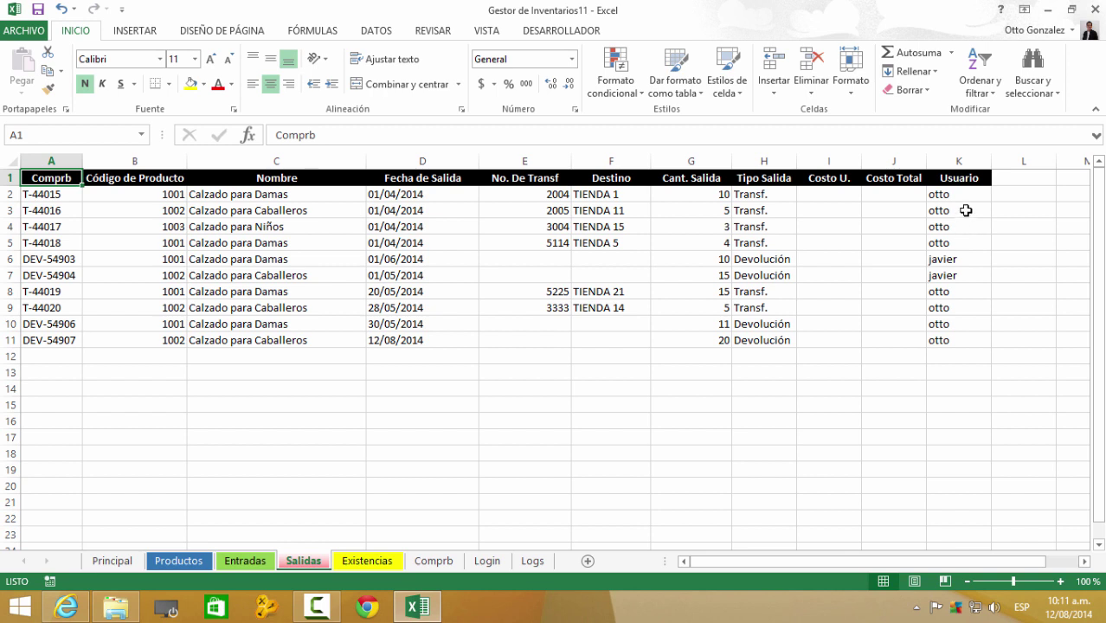
{"action": "left_click", "coordinate": [966, 196]}
{"action": "left_click", "coordinate": [956, 259]}
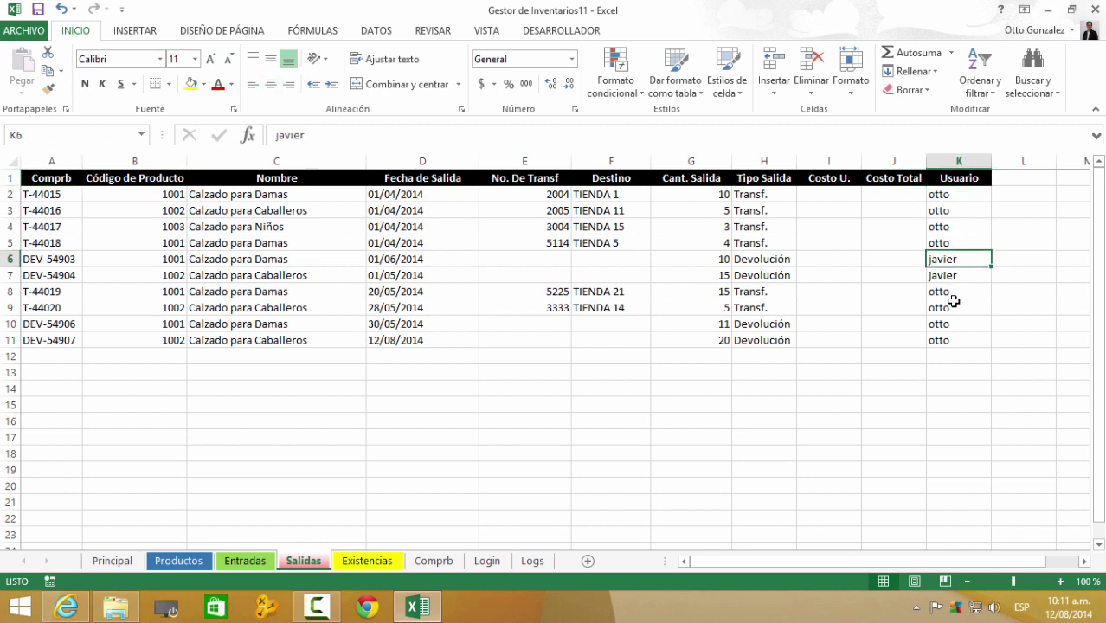
Step: Look through the Existencias, Comprb, Login and Logs sheets, then return to Principal
{"action": "left_click", "coordinate": [369, 562]}
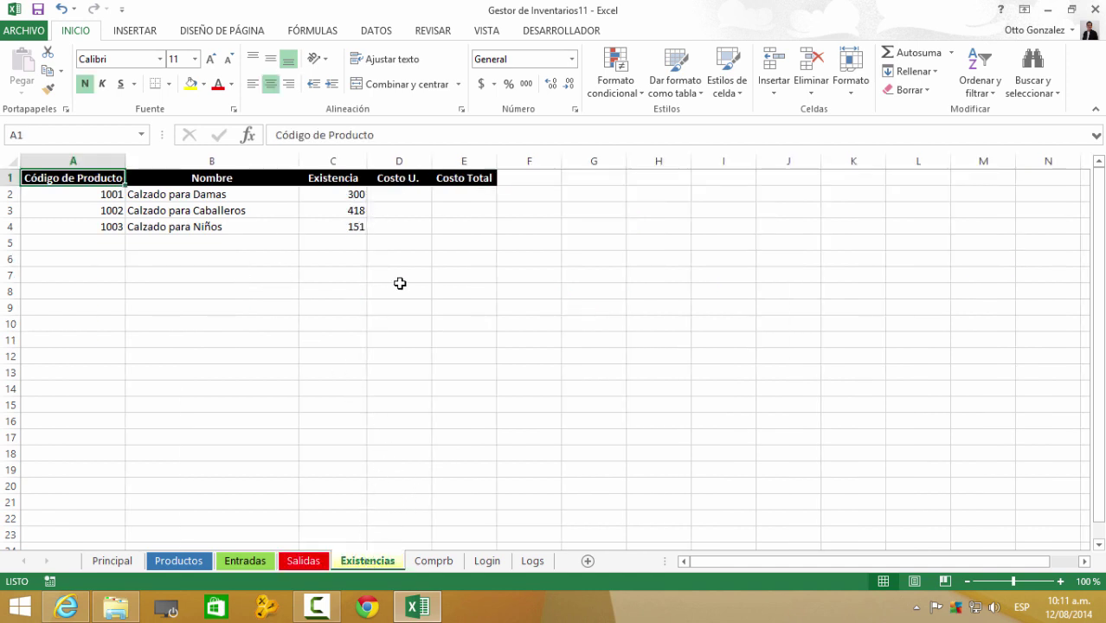
{"action": "left_click", "coordinate": [440, 560]}
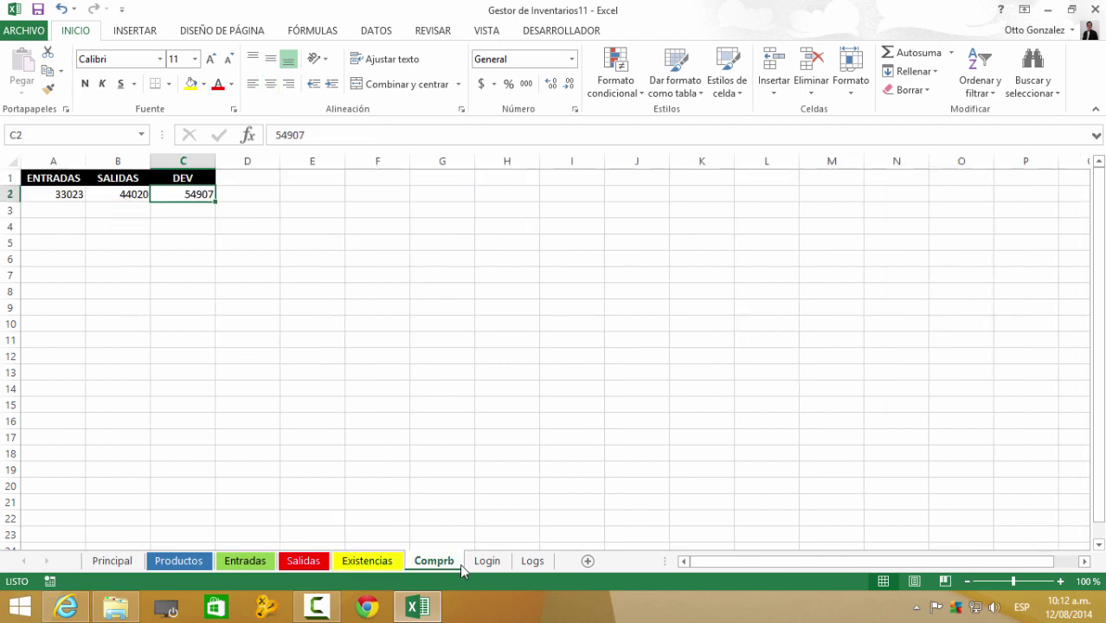
{"action": "left_click", "coordinate": [486, 562]}
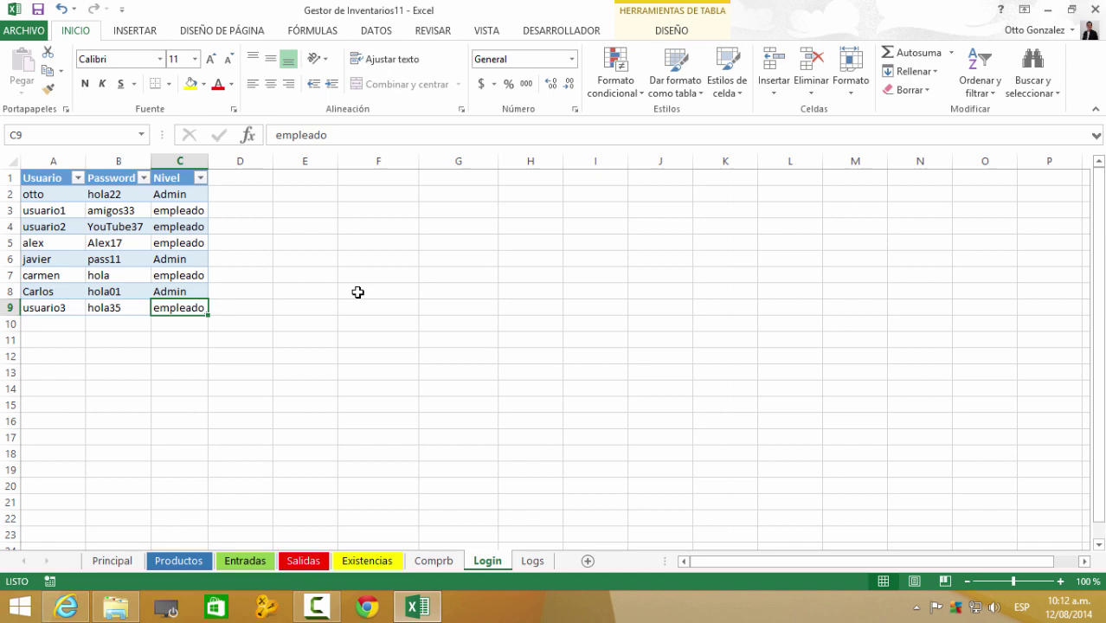
{"action": "left_click", "coordinate": [533, 562]}
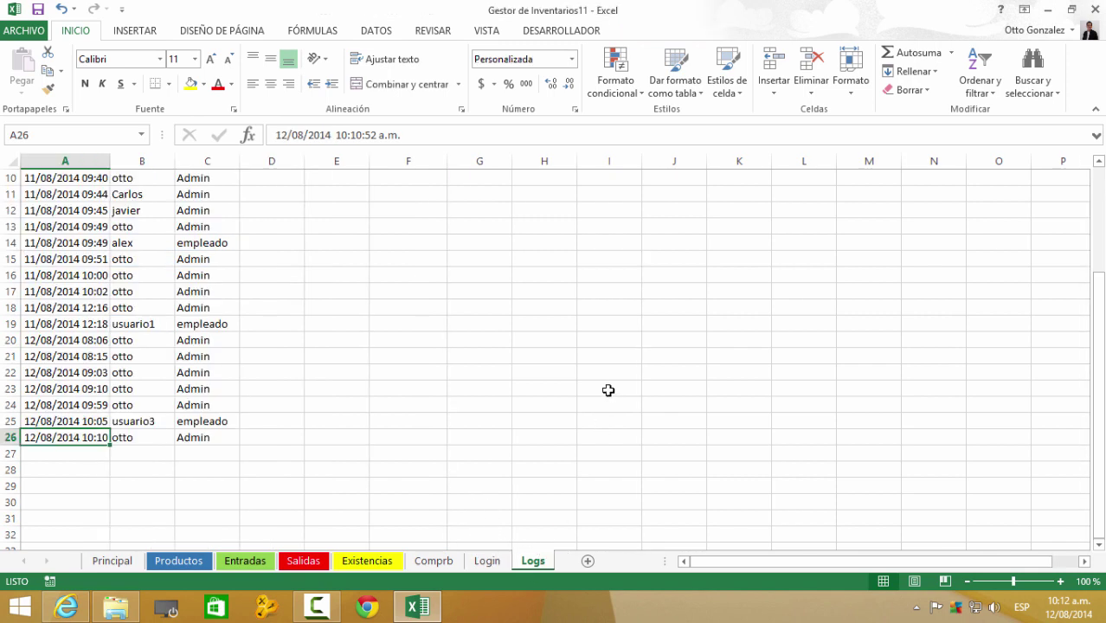
{"action": "left_click", "coordinate": [110, 563]}
Step: Delete the last employee user through Eliminar Usuario, confirming, then close both administration forms
{"action": "left_click", "coordinate": [147, 288]}
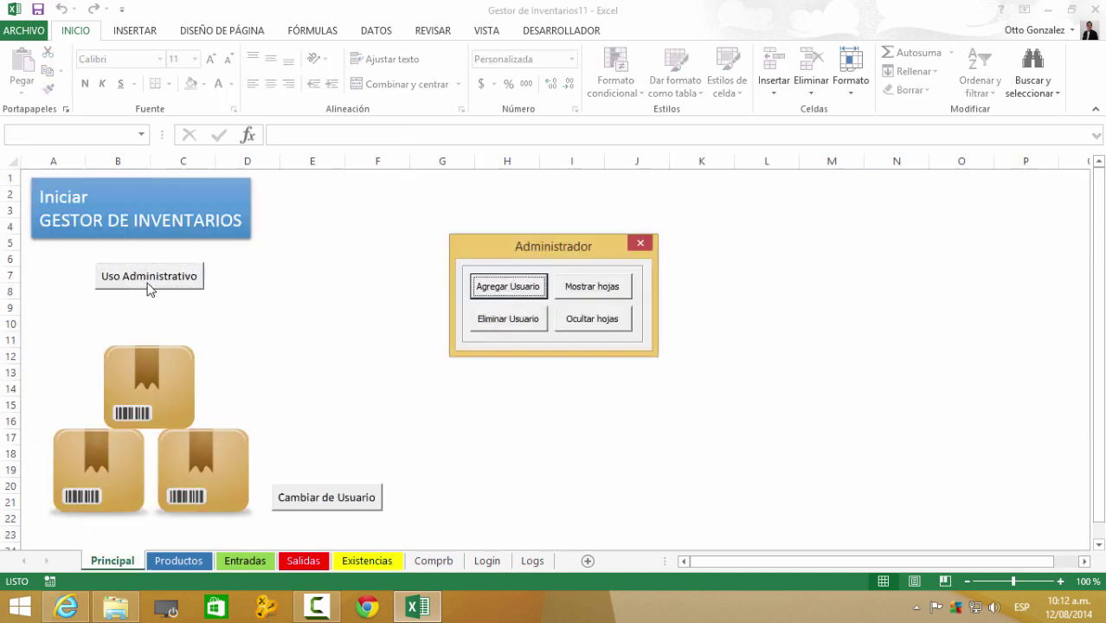
{"action": "left_click", "coordinate": [507, 322]}
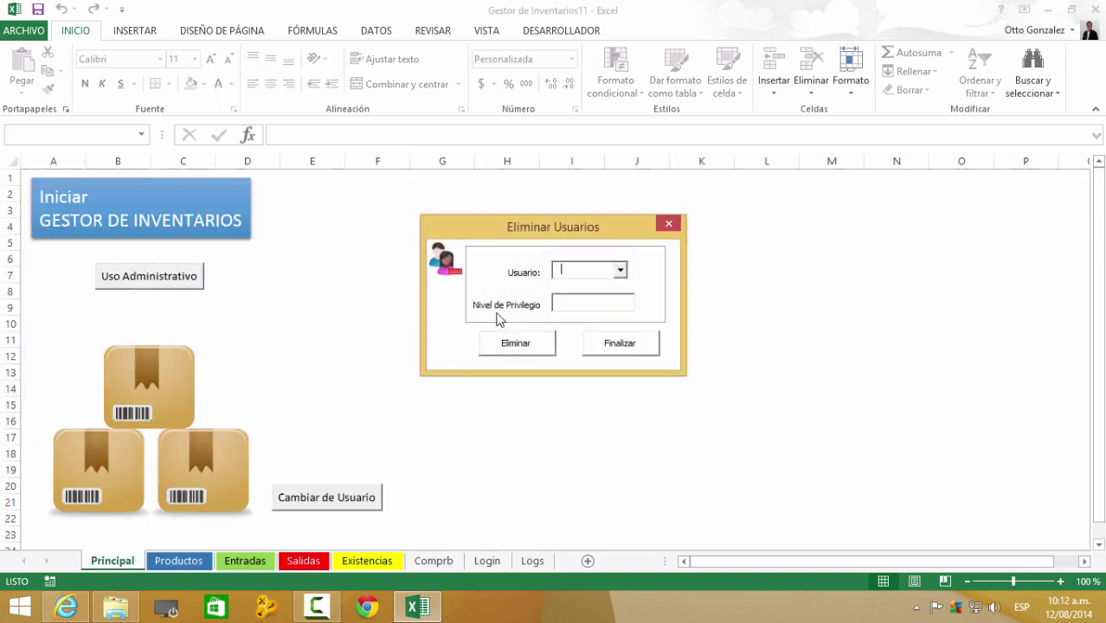
{"action": "left_click", "coordinate": [620, 270]}
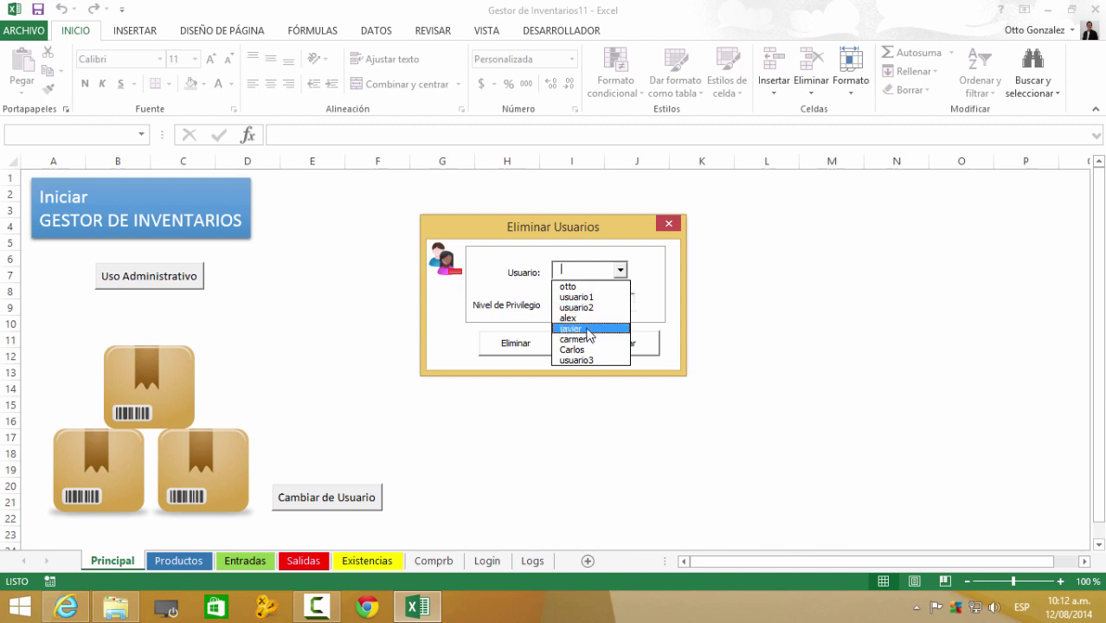
{"action": "left_click", "coordinate": [569, 359]}
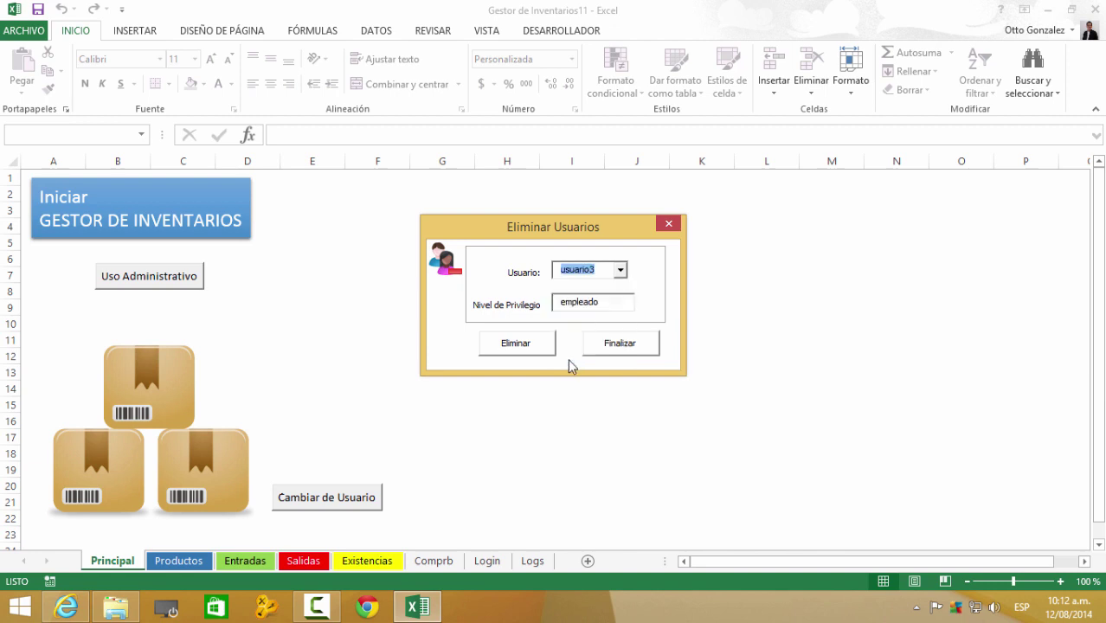
{"action": "left_click", "coordinate": [520, 346]}
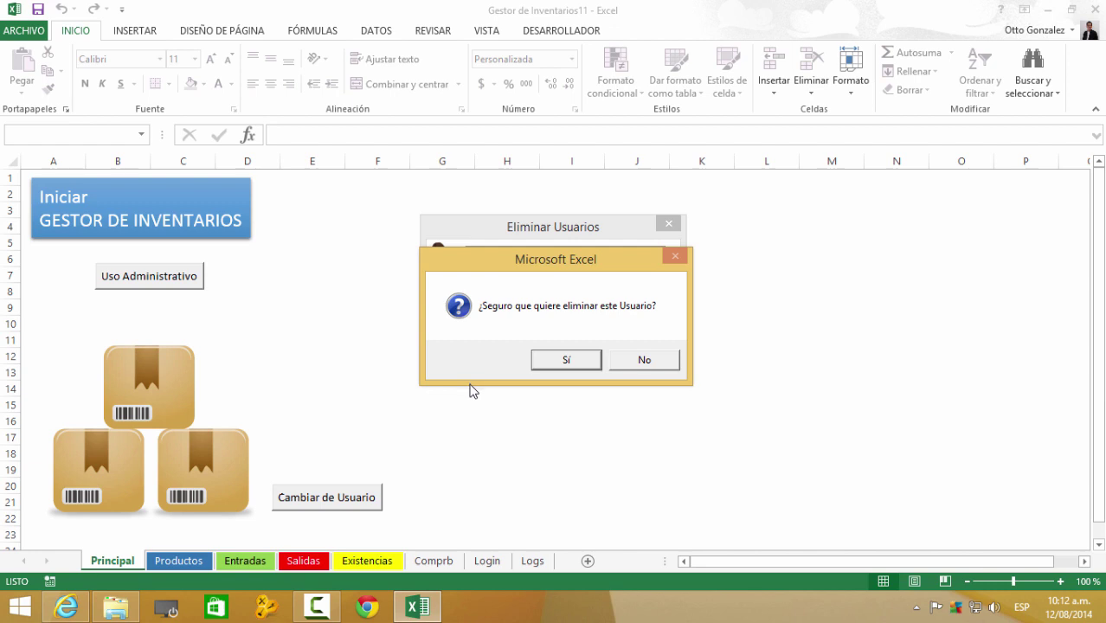
{"action": "left_click", "coordinate": [561, 360]}
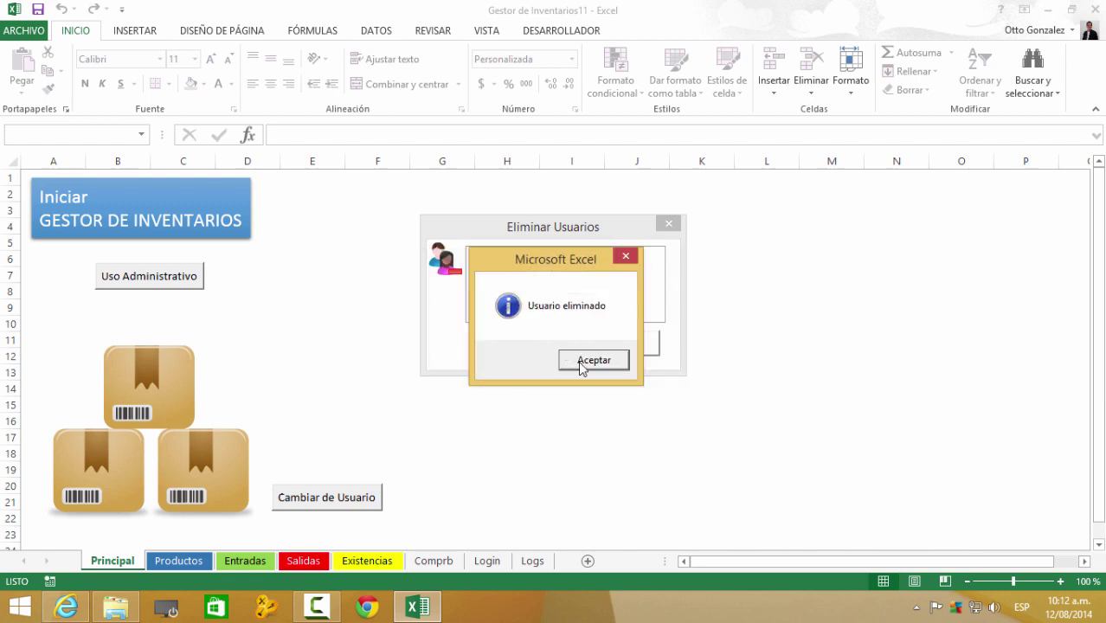
{"action": "left_click", "coordinate": [580, 365]}
{"action": "left_click", "coordinate": [609, 350]}
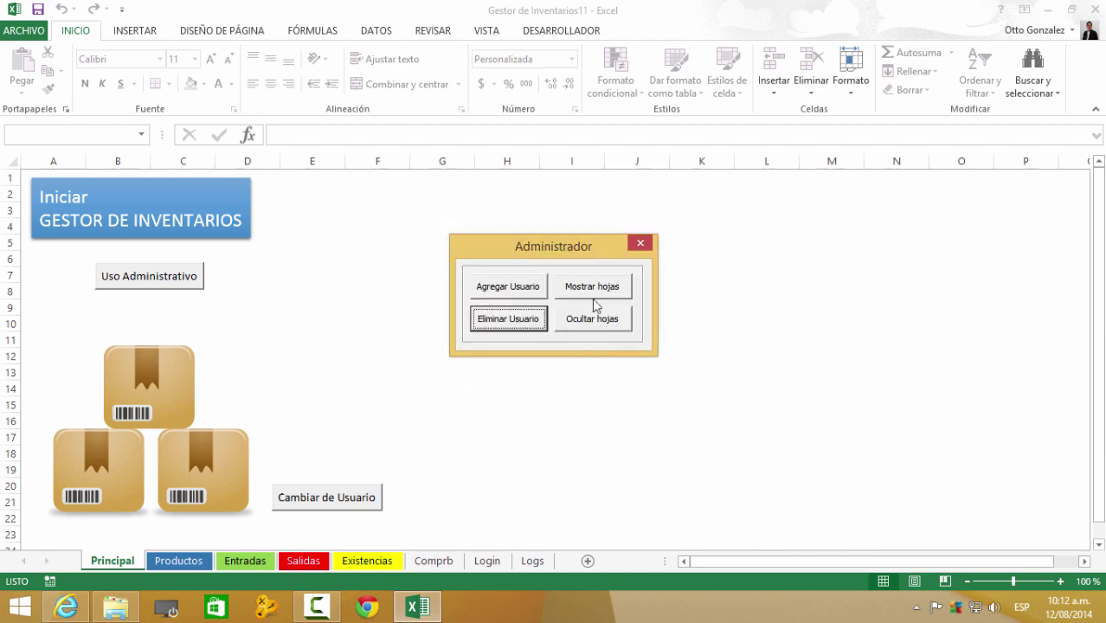
{"action": "left_click", "coordinate": [645, 243]}
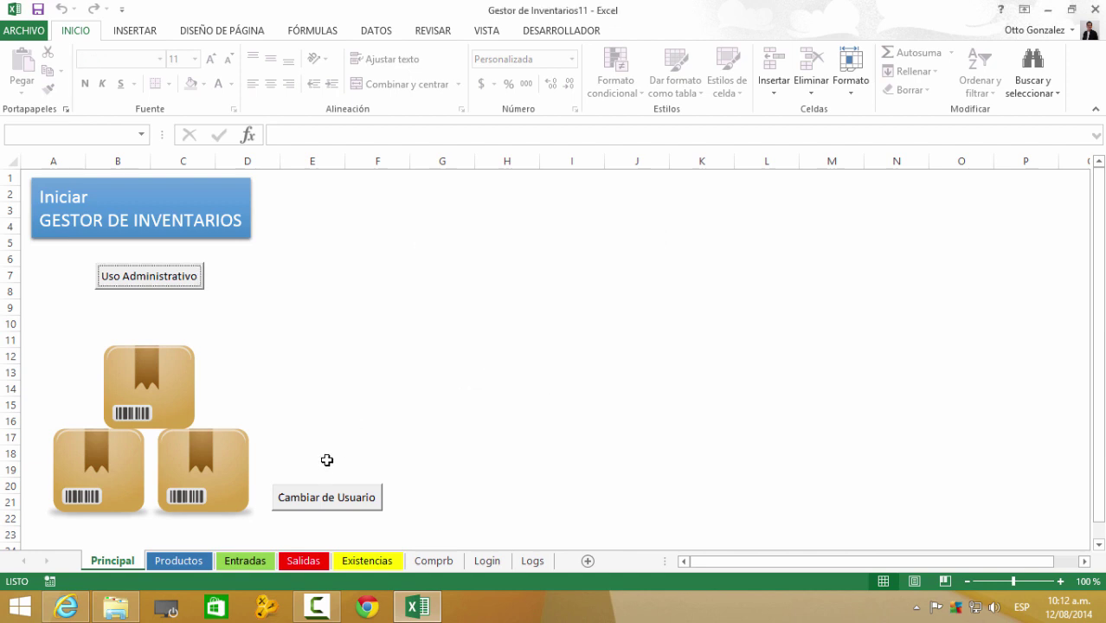
Step: On the Login sheet, verify the user is gone and select the user table Tabla1 from the Name Box
{"action": "left_click", "coordinate": [487, 562]}
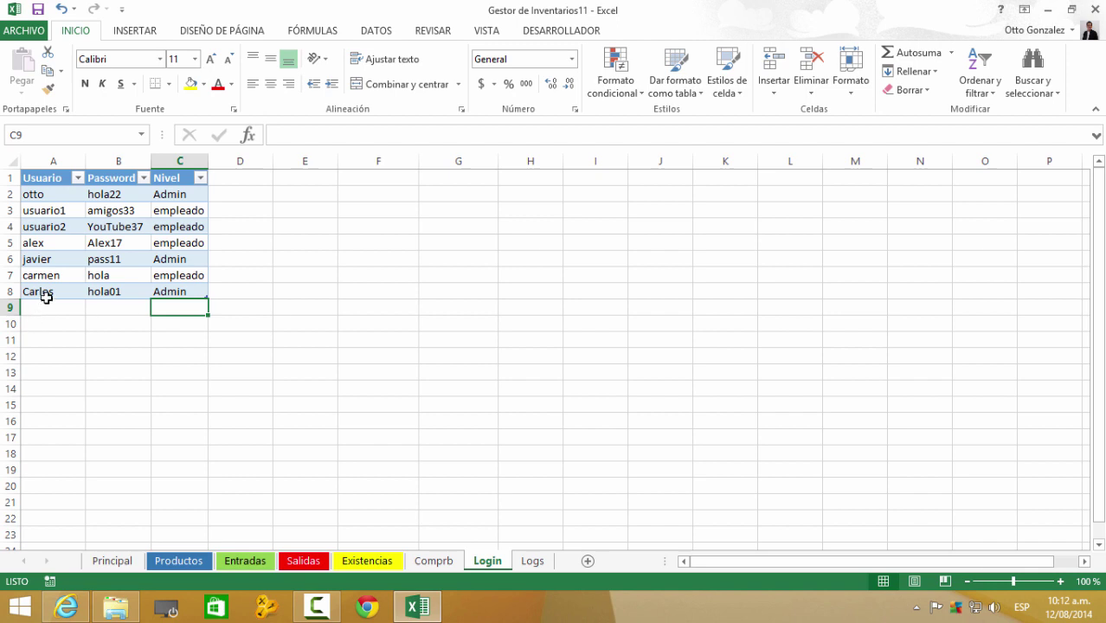
{"action": "left_click", "coordinate": [43, 294]}
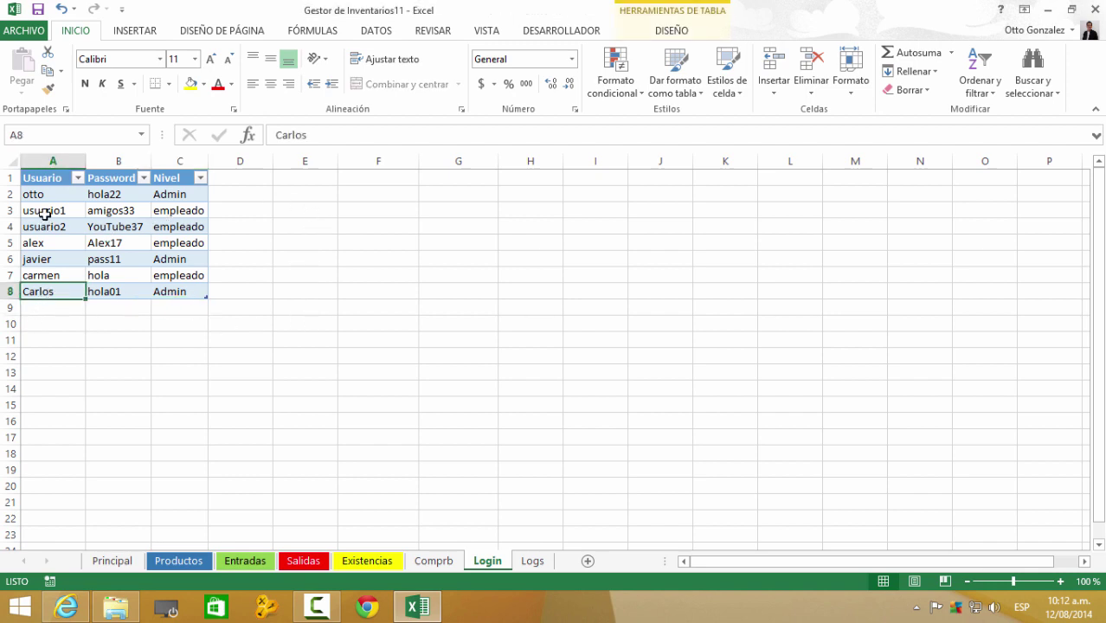
{"action": "left_click", "coordinate": [55, 181]}
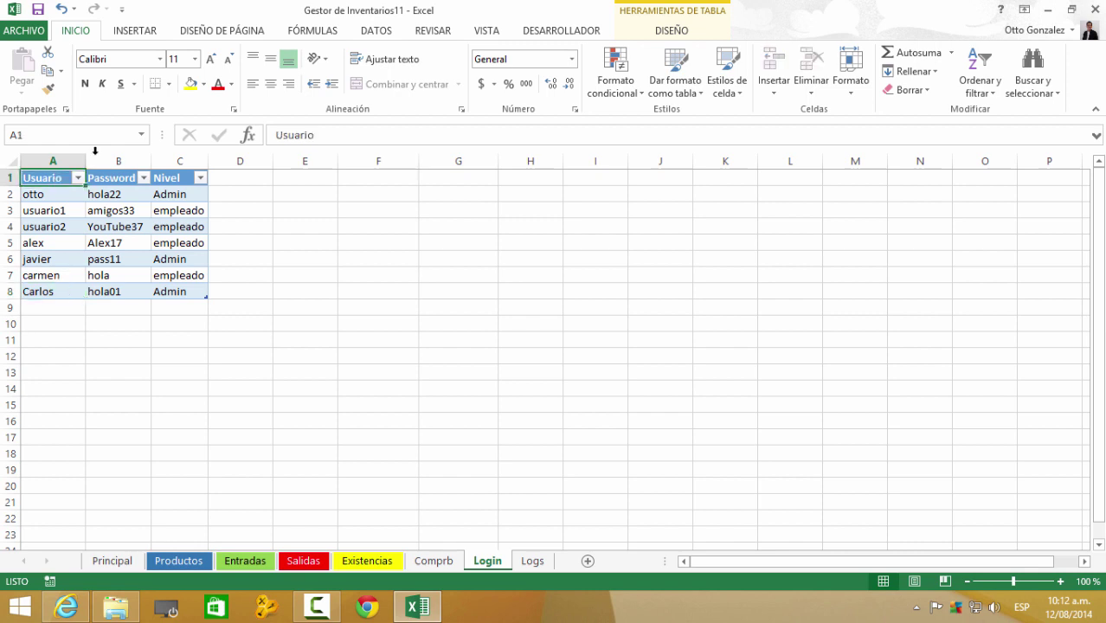
{"action": "left_click", "coordinate": [141, 135]}
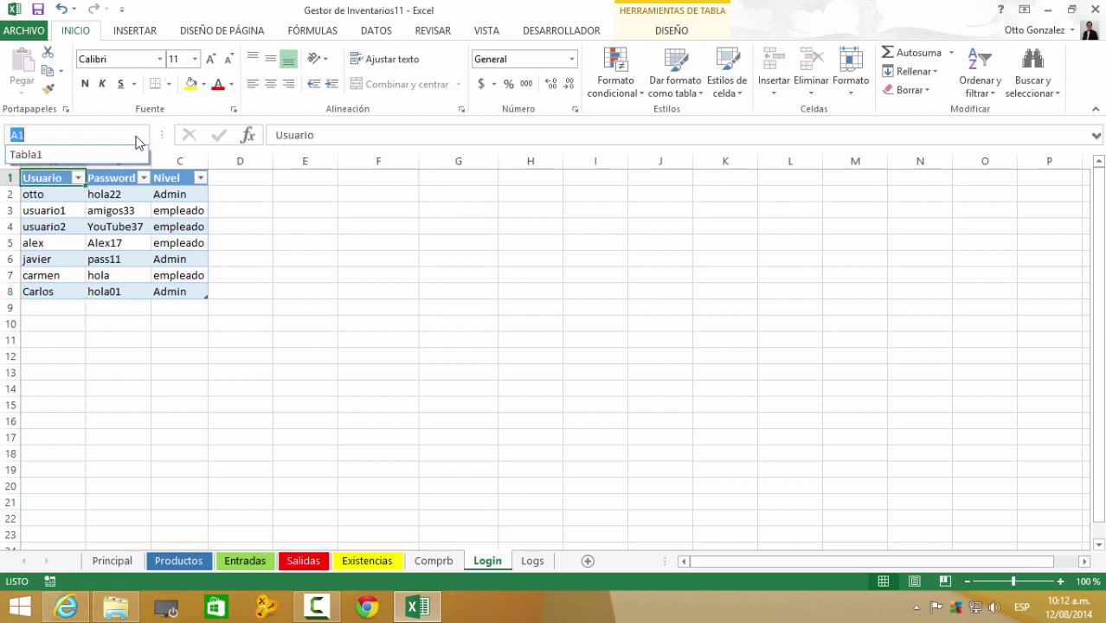
{"action": "left_click", "coordinate": [76, 154]}
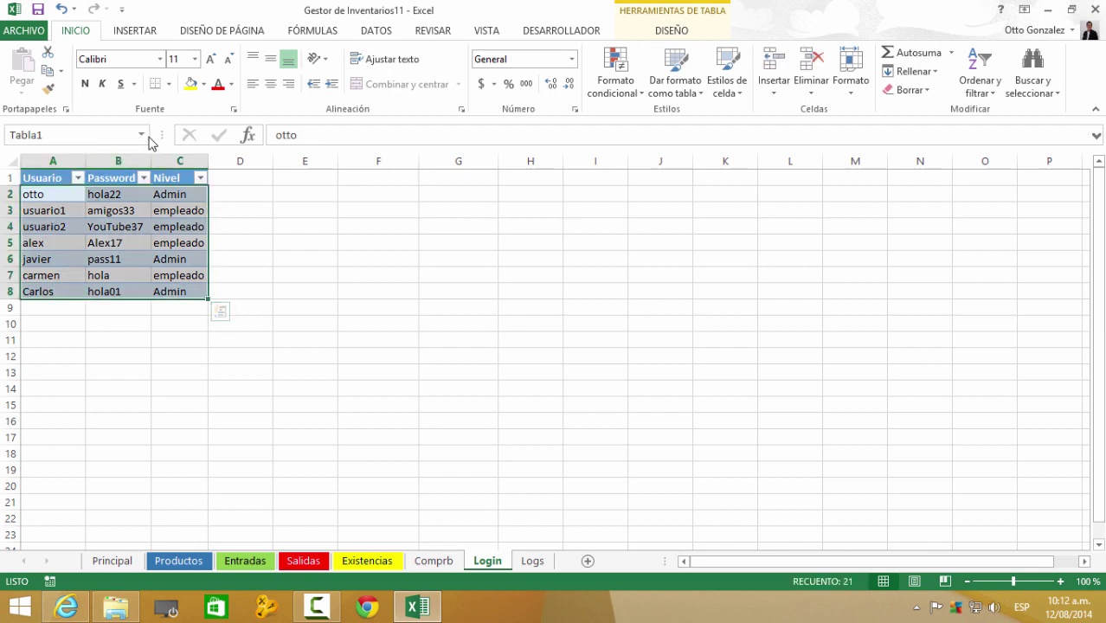
{"action": "left_click", "coordinate": [144, 140]}
{"action": "left_click", "coordinate": [143, 136]}
{"action": "left_click", "coordinate": [83, 158]}
{"action": "left_click", "coordinate": [56, 179]}
{"action": "left_click", "coordinate": [238, 229]}
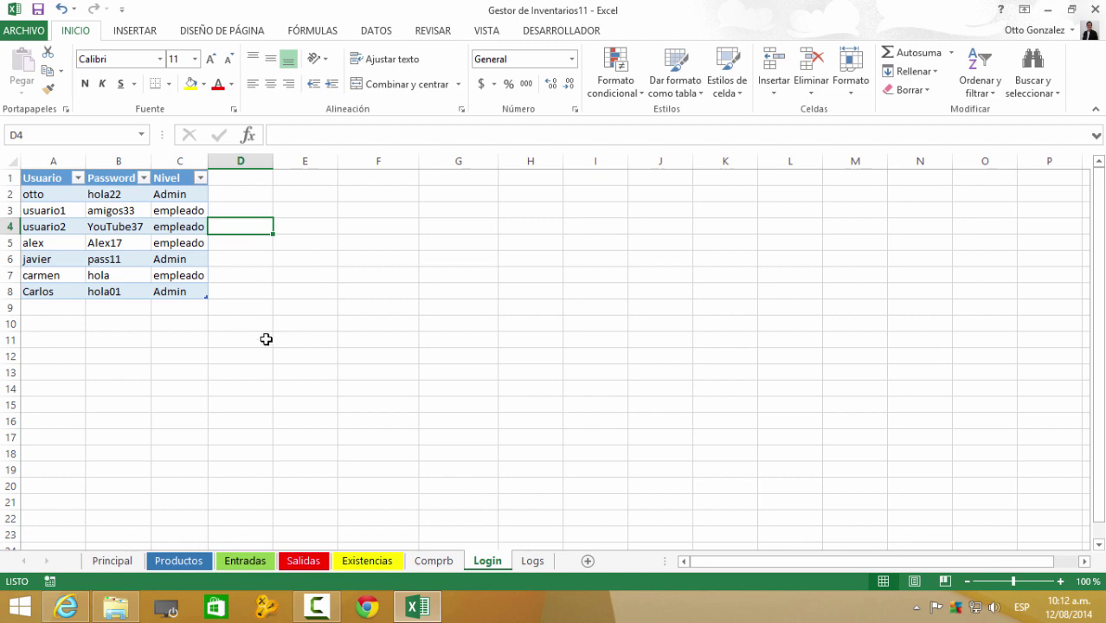
{"action": "left_click", "coordinate": [117, 563]}
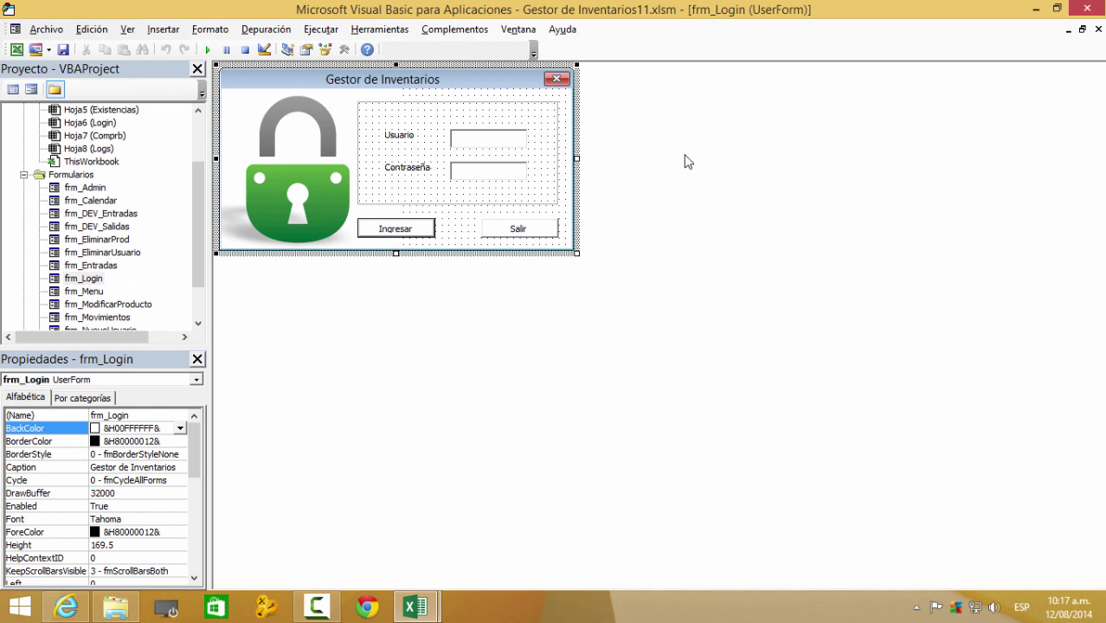
Step: Read the names of frm_Login's frame, txtUsuario and txtPassword boxes, labels, and Ingresar and Salir buttons
{"action": "left_click", "coordinate": [447, 108]}
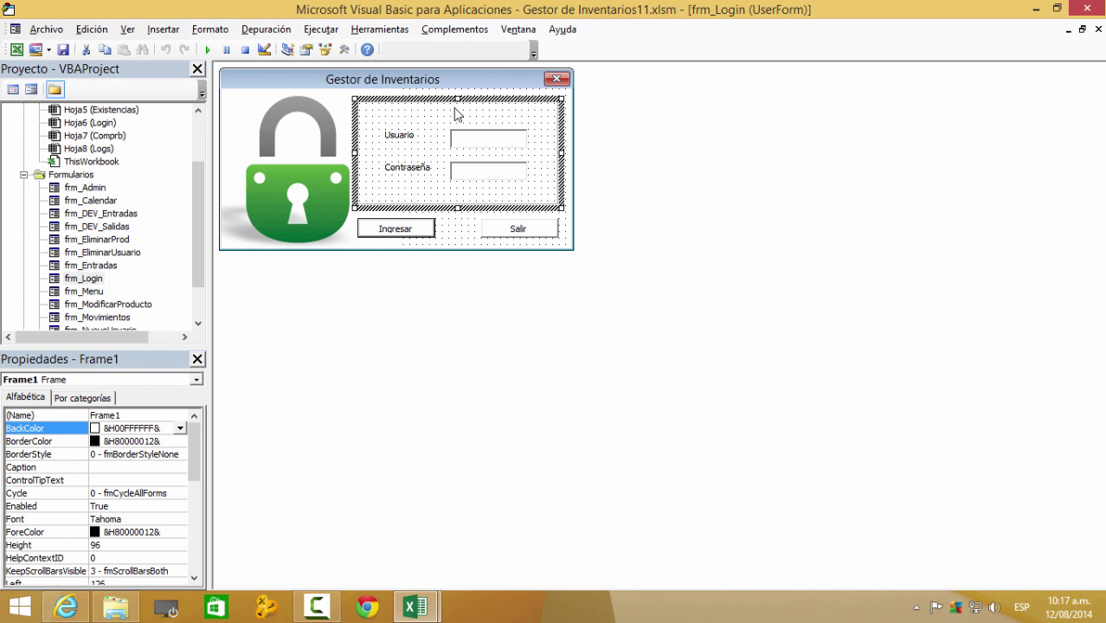
{"action": "left_click", "coordinate": [483, 141]}
{"action": "left_click", "coordinate": [482, 171]}
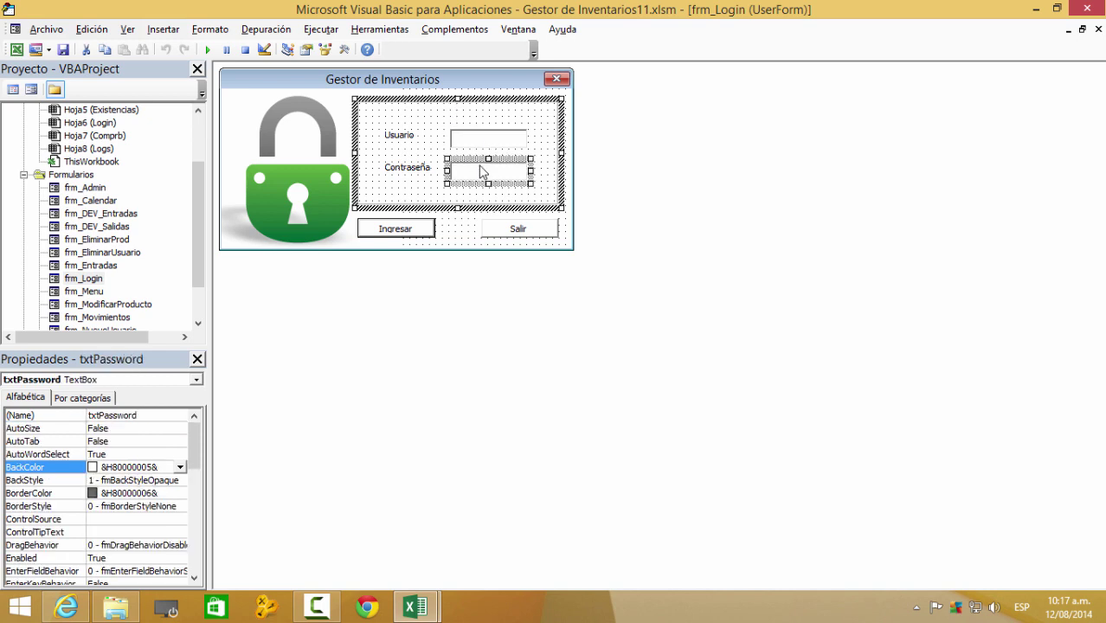
{"action": "left_click", "coordinate": [403, 139]}
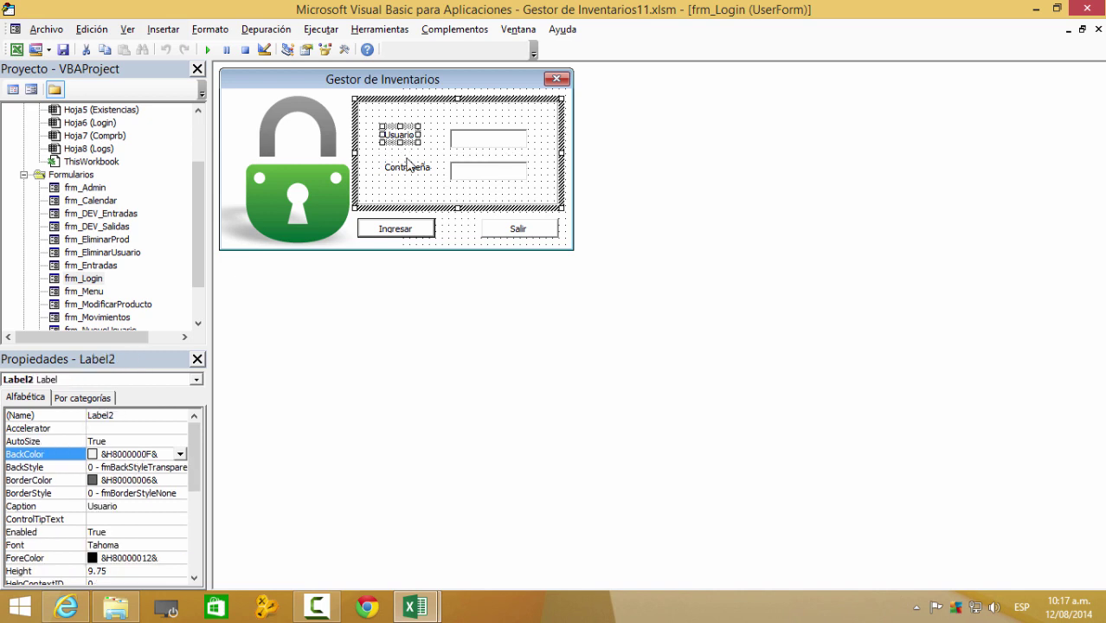
{"action": "left_click", "coordinate": [405, 167]}
{"action": "left_click", "coordinate": [404, 229]}
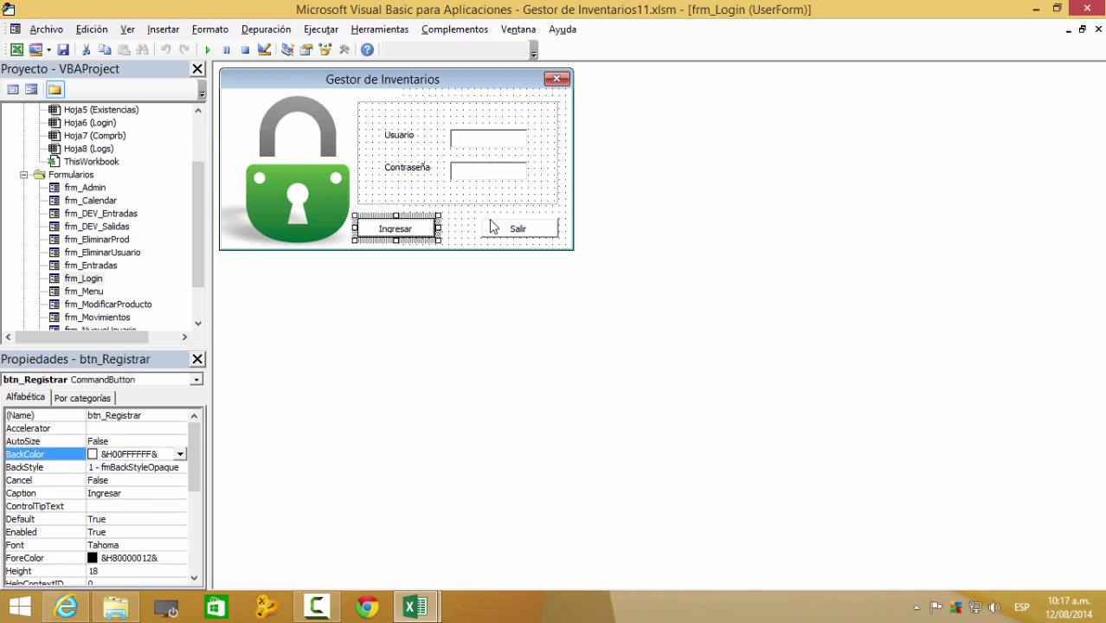
{"action": "left_click", "coordinate": [499, 228]}
Step: Show the properties of txtUsuario, txtPassword, btn_Registrar and btn_Salir again
{"action": "left_click", "coordinate": [490, 142]}
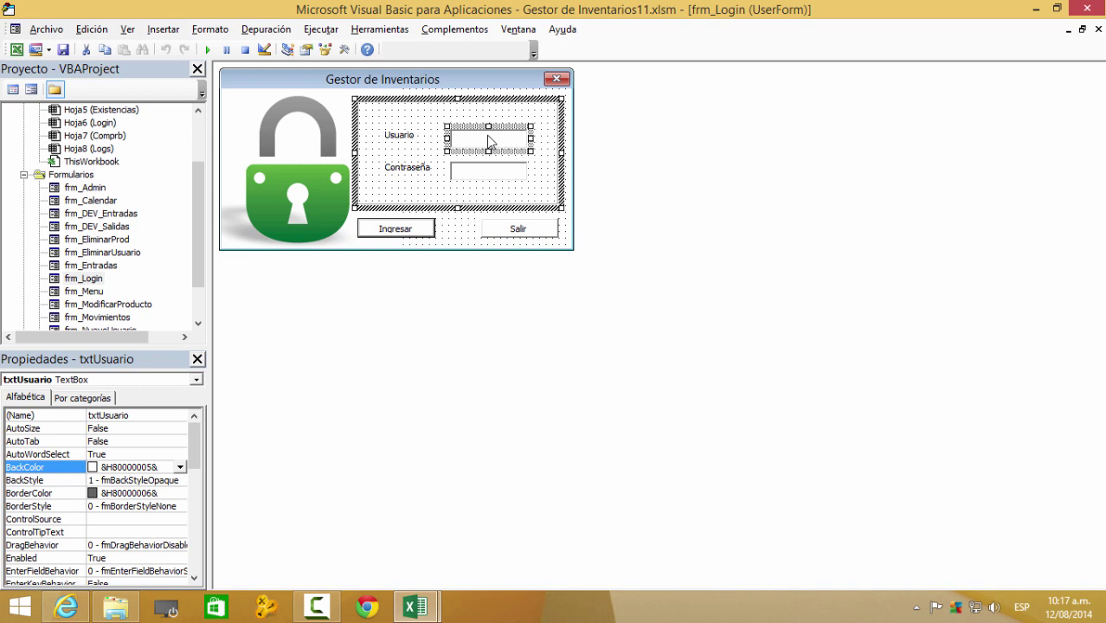
{"action": "left_click", "coordinate": [491, 178]}
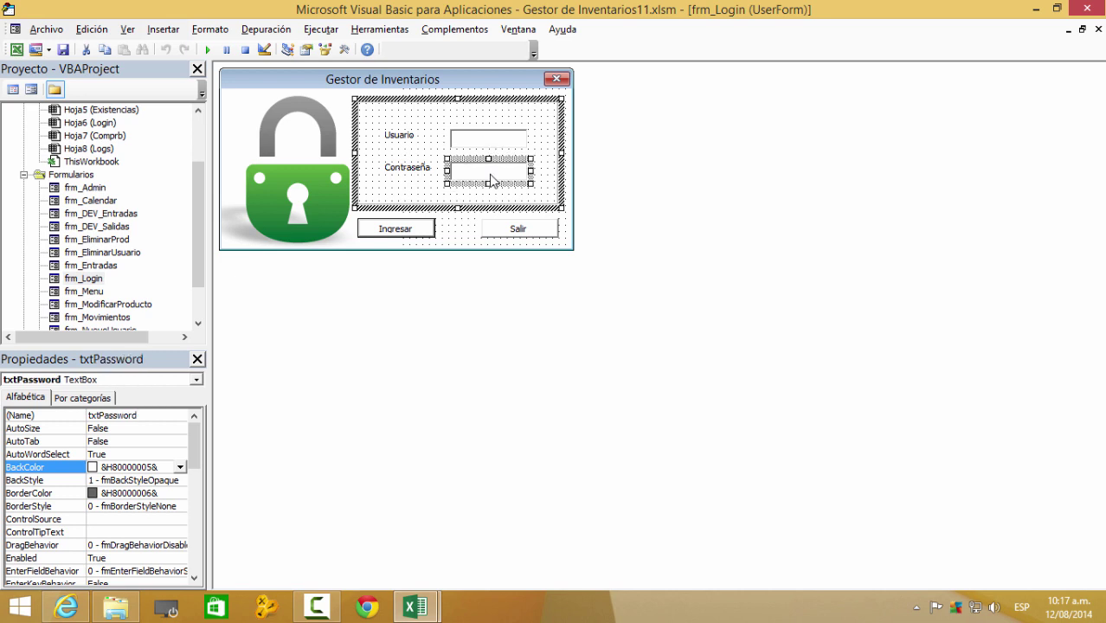
{"action": "left_click", "coordinate": [419, 231]}
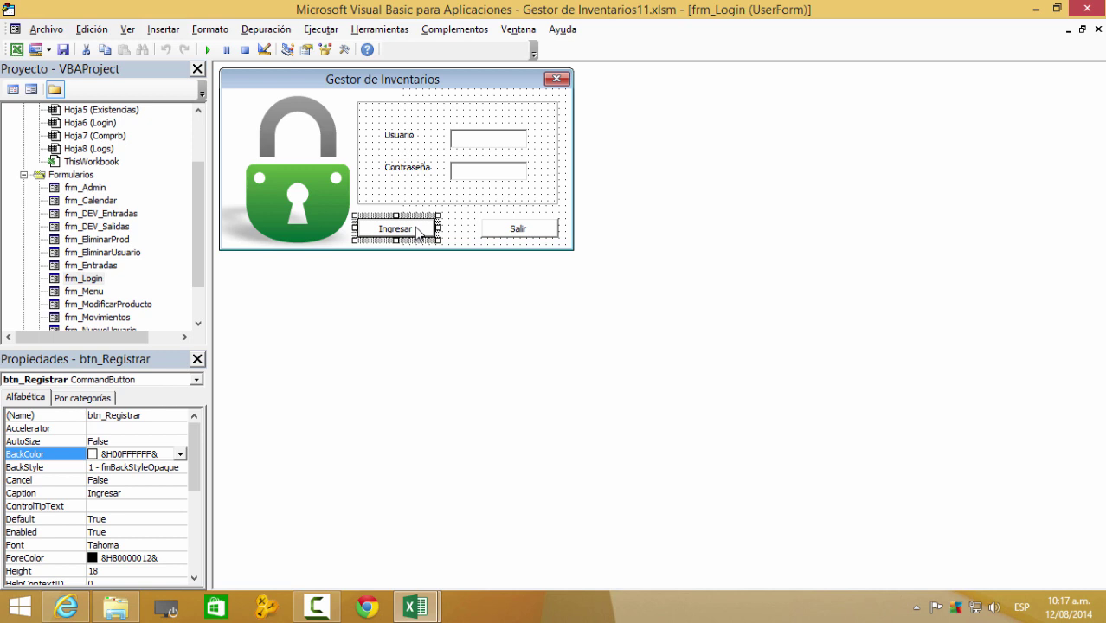
{"action": "left_click", "coordinate": [505, 230]}
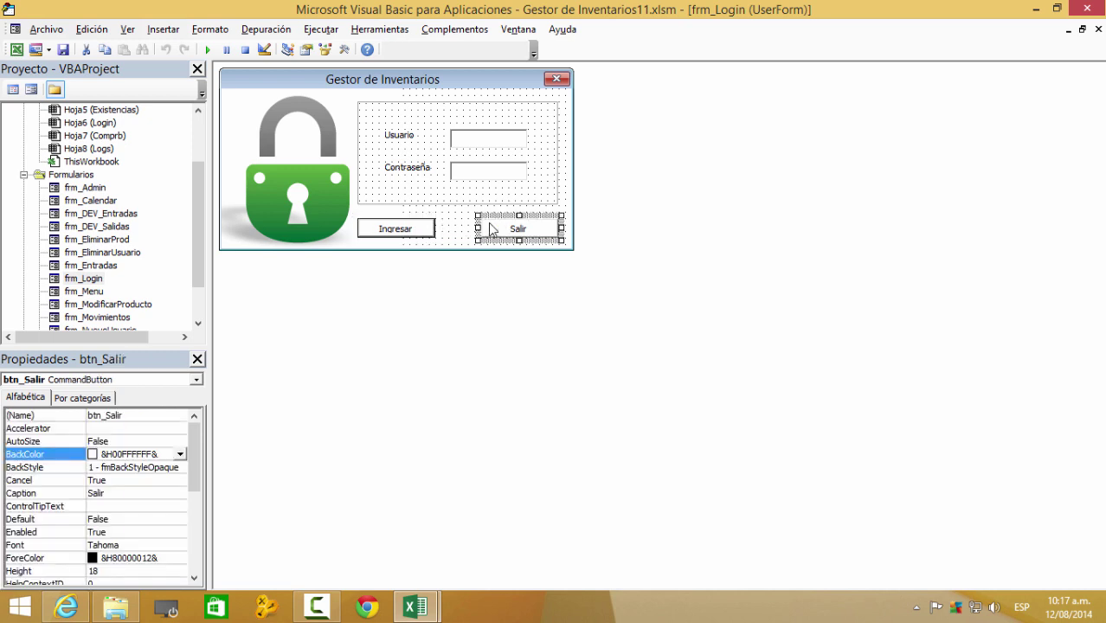
{"action": "left_click", "coordinate": [413, 229]}
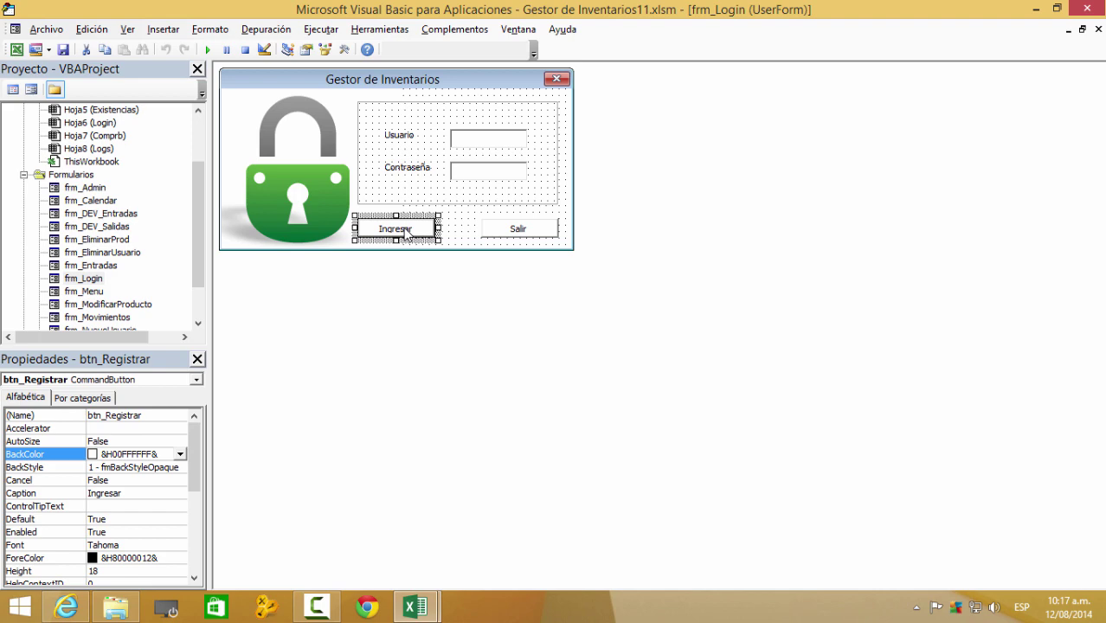
Step: Review btn_Registrar_Click's CountIf on Tabla1's Usuario column, breakpoint the password If, and run the form
{"action": "double_click", "coordinate": [406, 230]}
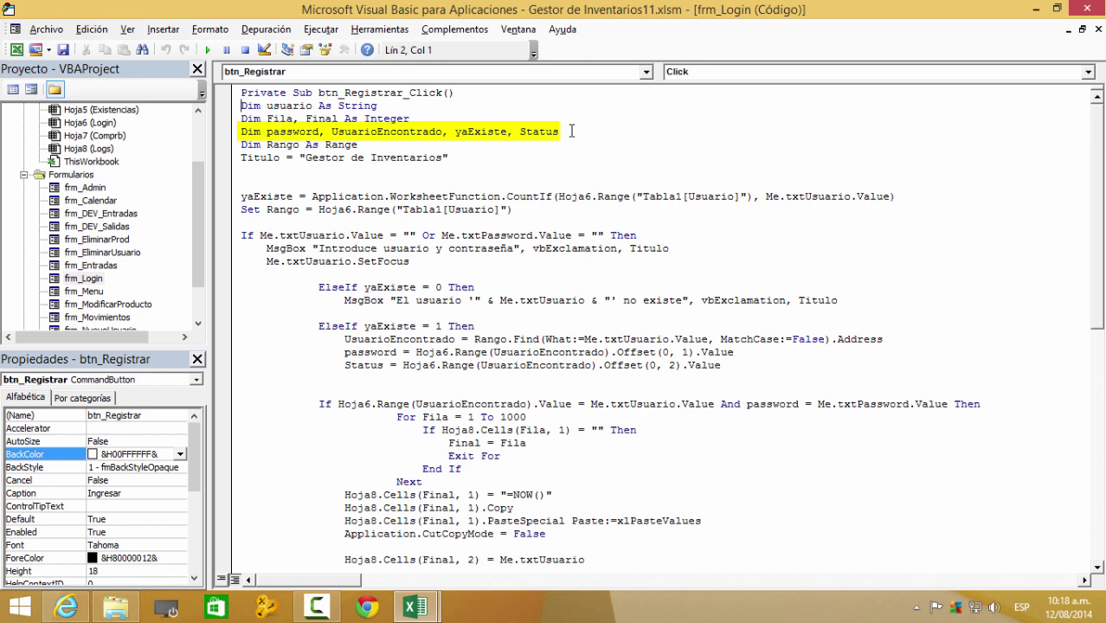
{"action": "left_click", "coordinate": [571, 131]}
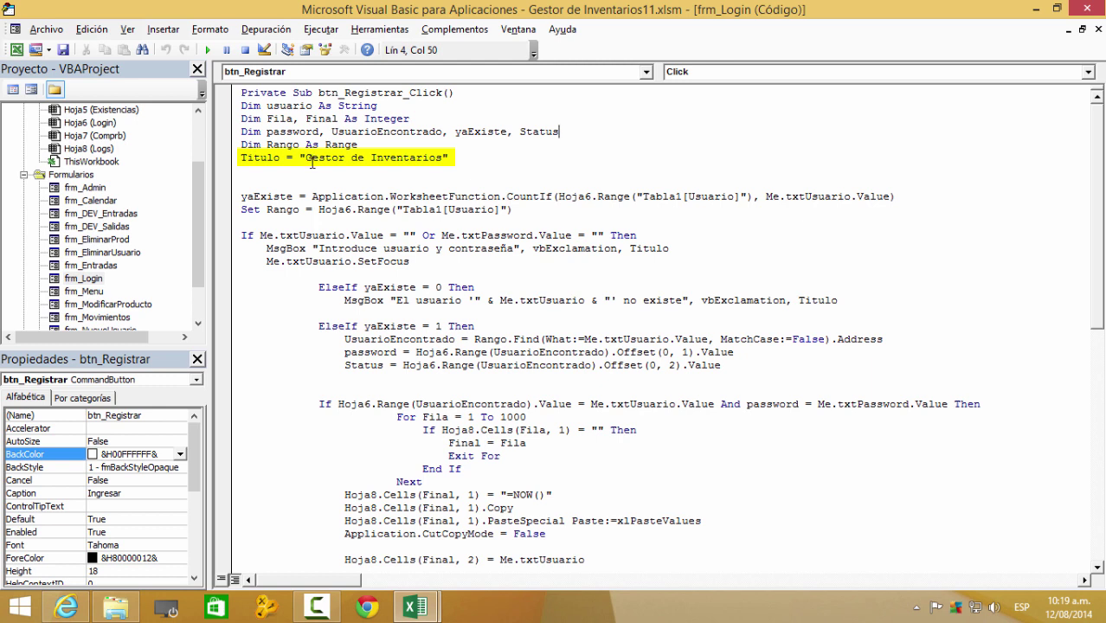
{"action": "left_click", "coordinate": [242, 195]}
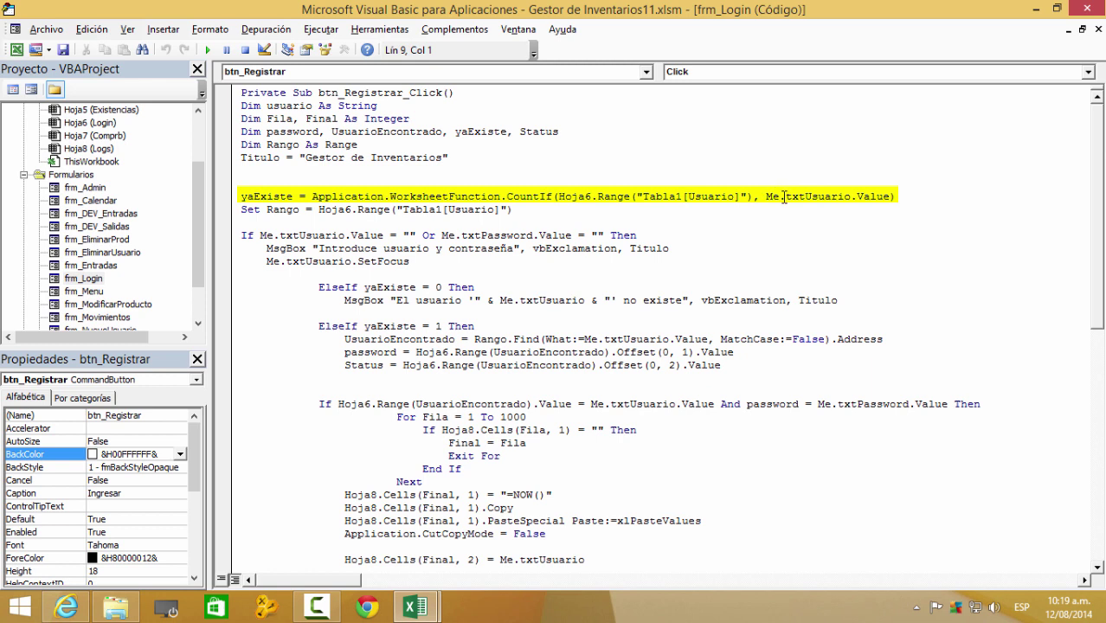
{"action": "left_click", "coordinate": [782, 198]}
{"action": "left_click", "coordinate": [593, 198]}
{"action": "left_click", "coordinate": [522, 197]}
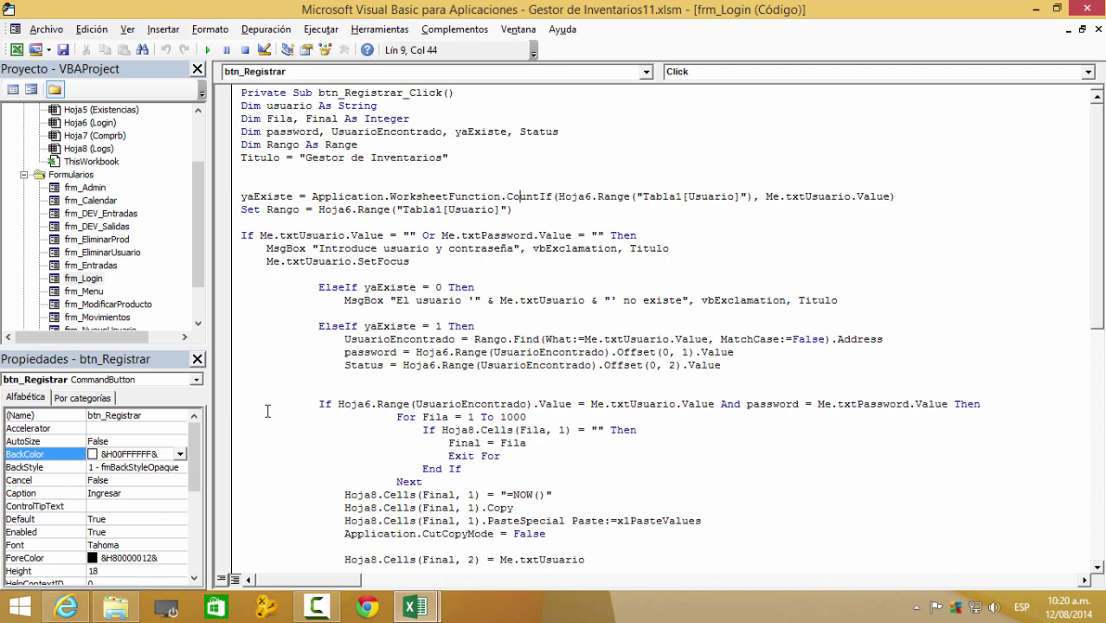
{"action": "left_click", "coordinate": [223, 404]}
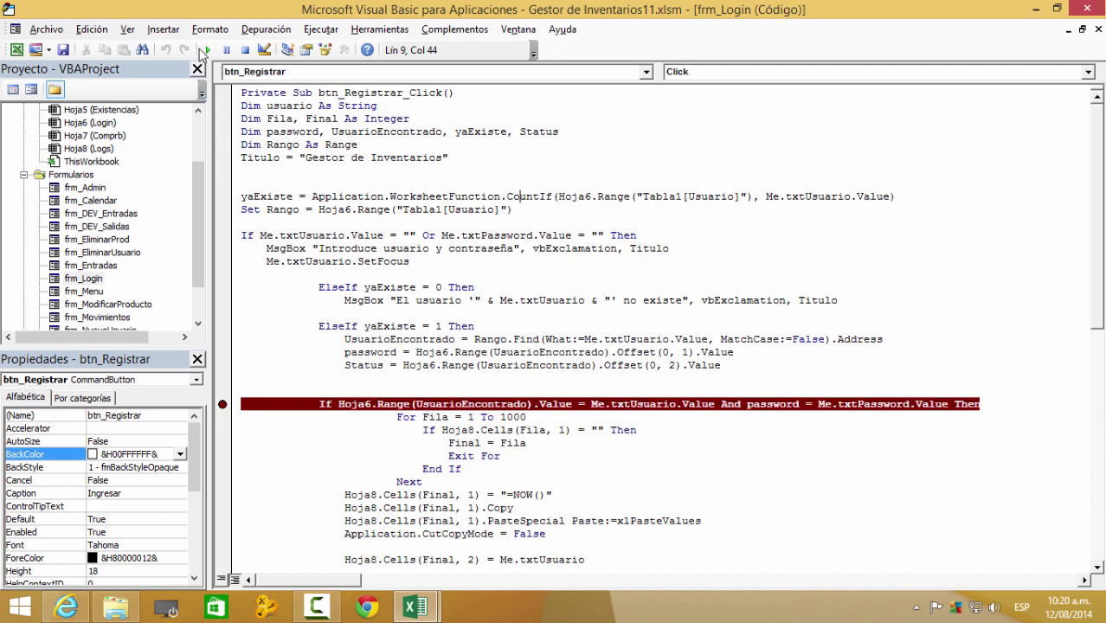
{"action": "left_click", "coordinate": [205, 49]}
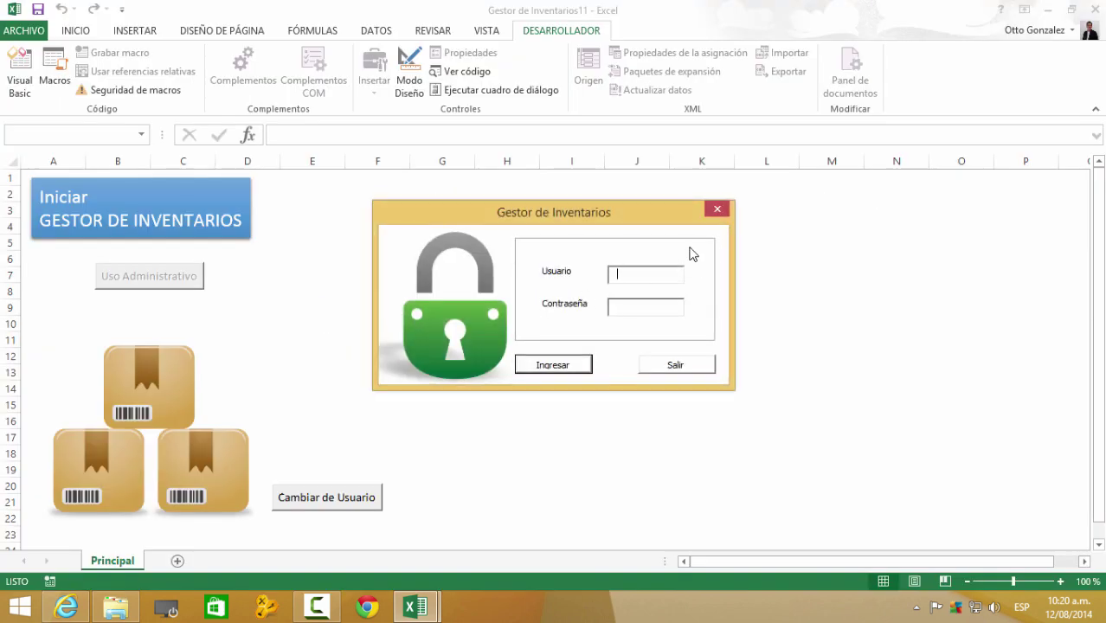
Step: Enter a username and its password on the login form and submit to hit the breakpoint
{"action": "type", "text": "otto"}
{"action": "key", "text": "Tab"}
{"action": "type", "text": "1234"}
{"action": "type", "text": "56"}
{"action": "key", "text": "Return"}
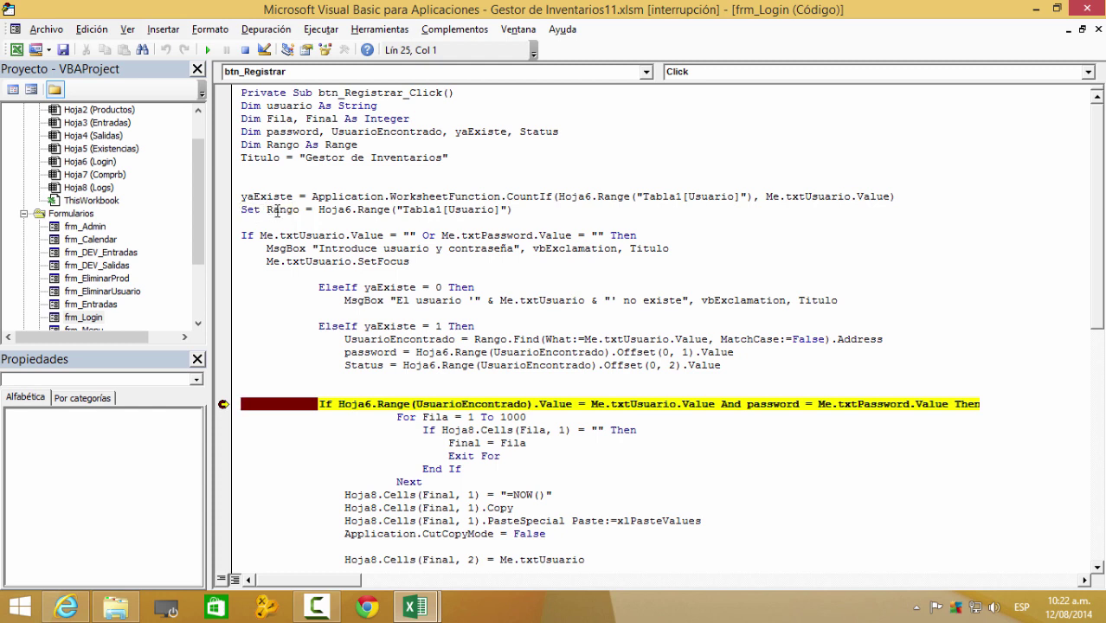
{"action": "left_click", "coordinate": [278, 210]}
{"action": "mouse_move", "coordinate": [294, 236]}
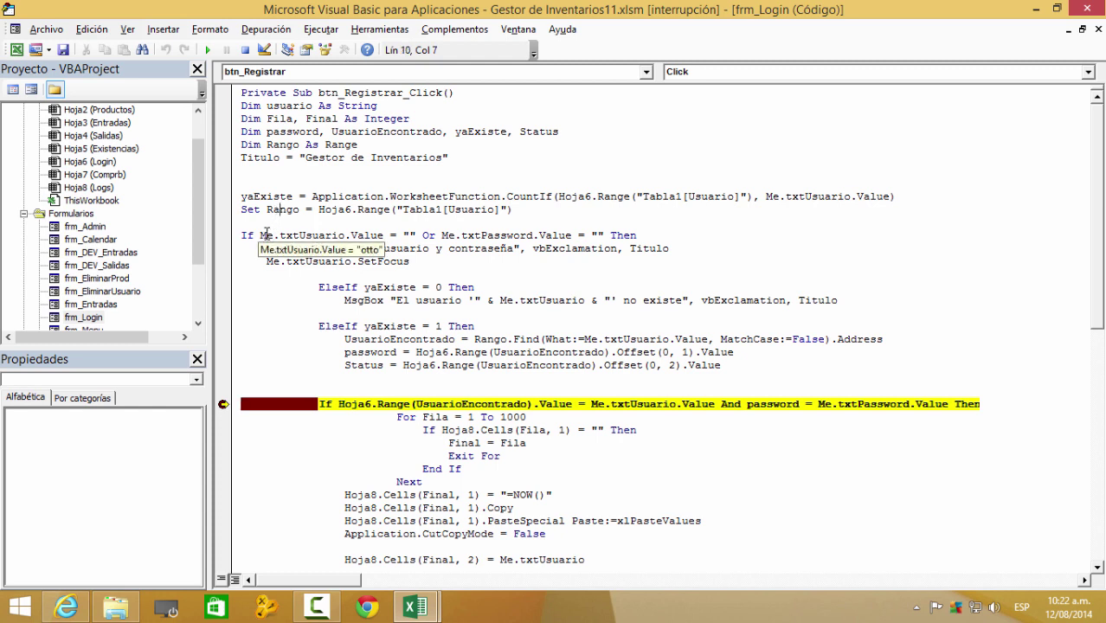
{"action": "left_click", "coordinate": [261, 248]}
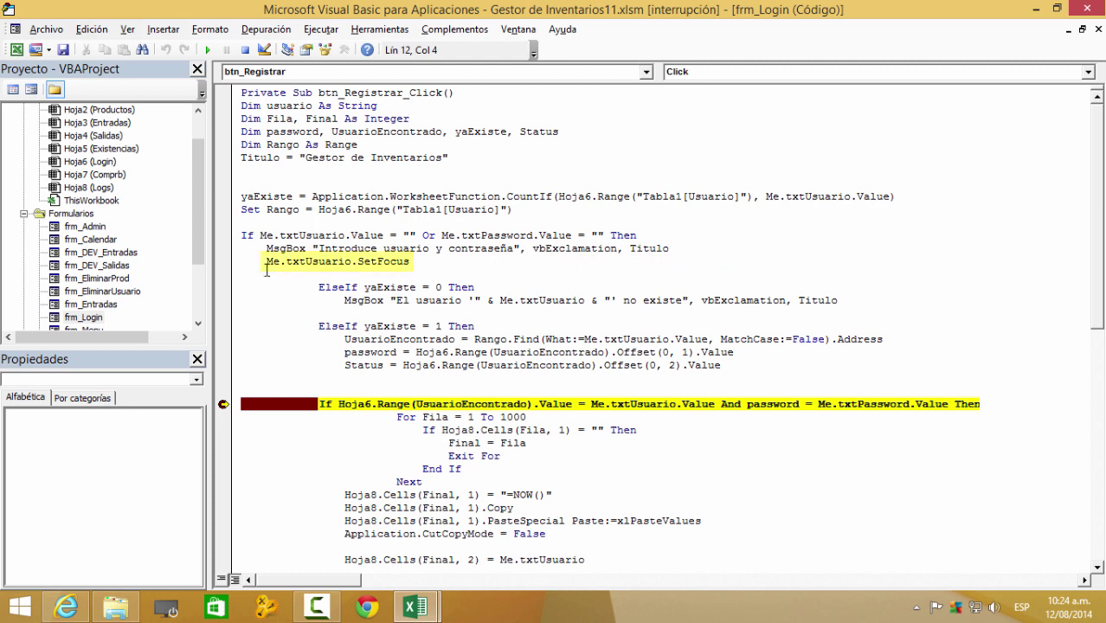
{"action": "left_click_drag", "start_coordinate": [267, 262], "coordinate": [410, 261]}
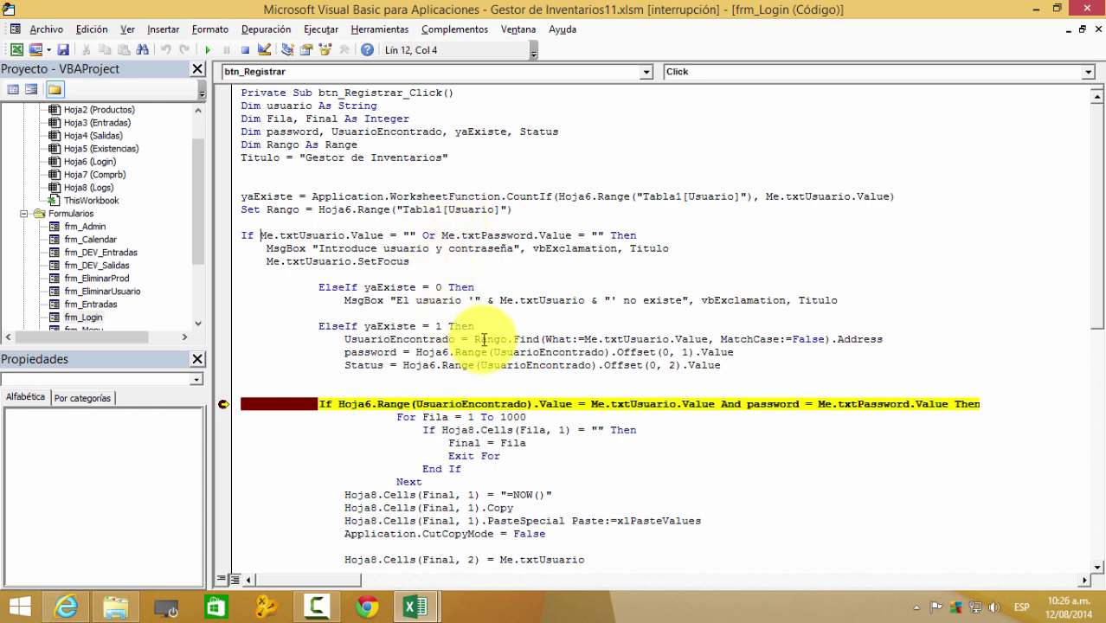
{"action": "left_click", "coordinate": [483, 339]}
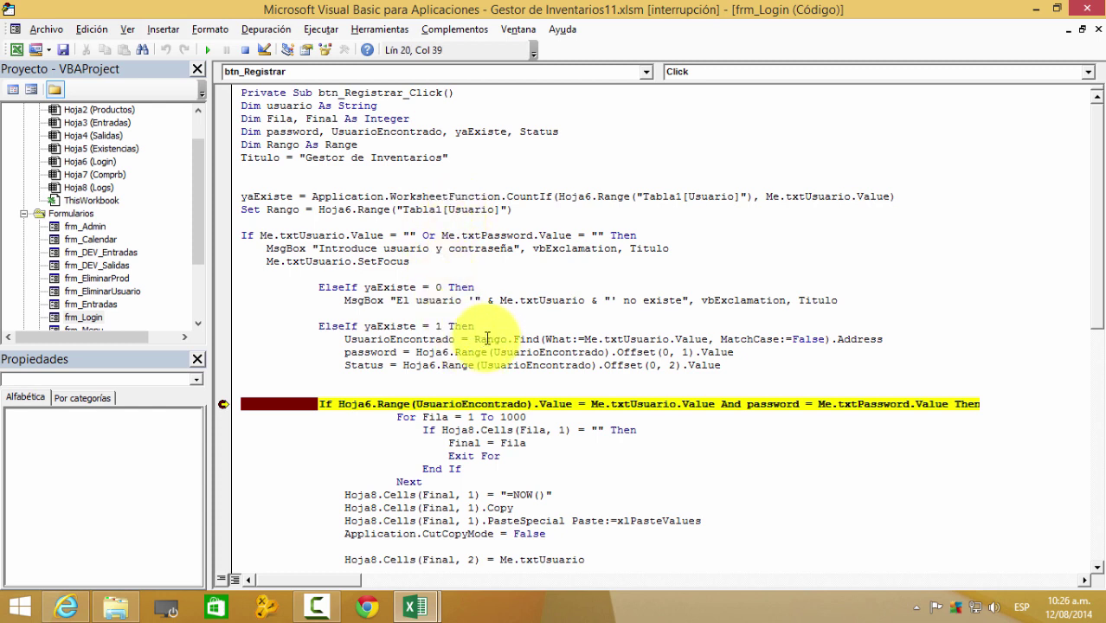
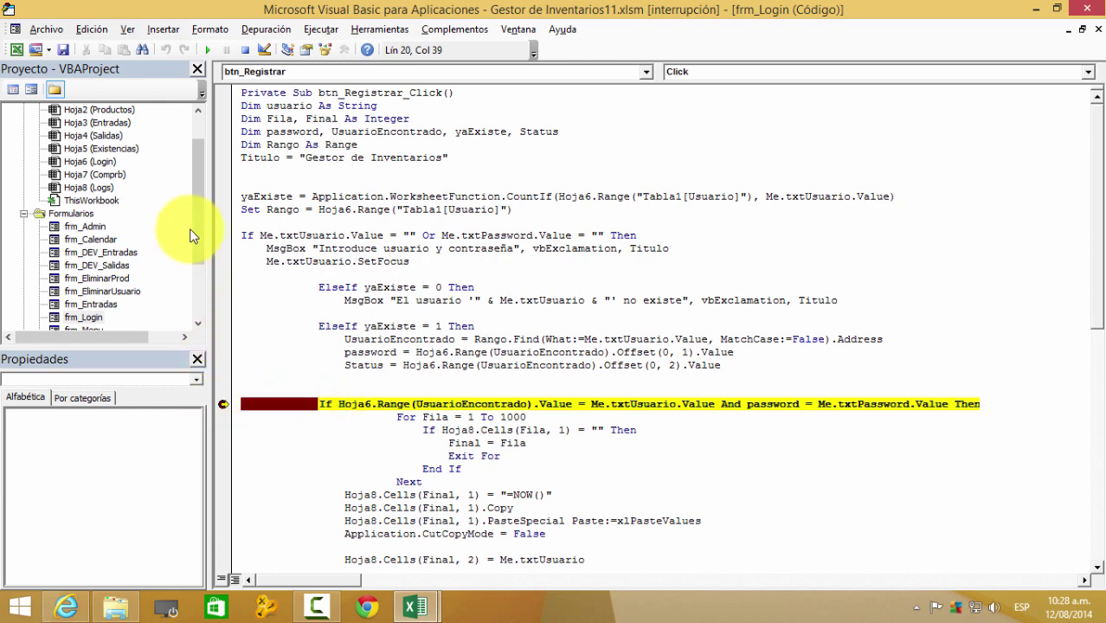
Step: Stop the paused login run and remove the breakpoint on the password-check line
{"action": "left_click", "coordinate": [247, 50]}
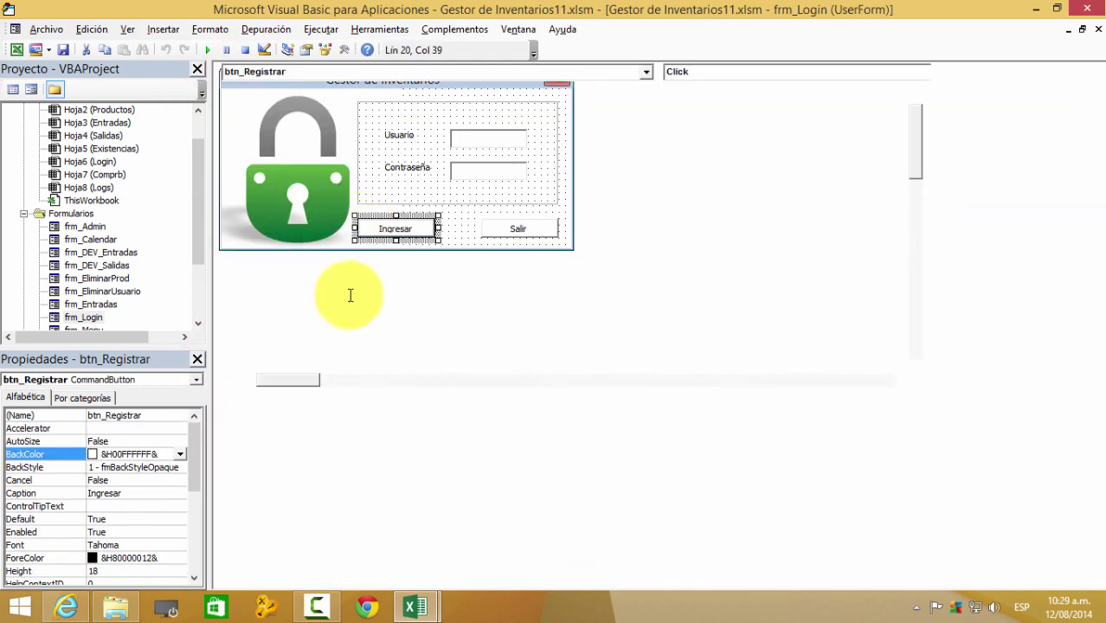
{"action": "left_click", "coordinate": [221, 404]}
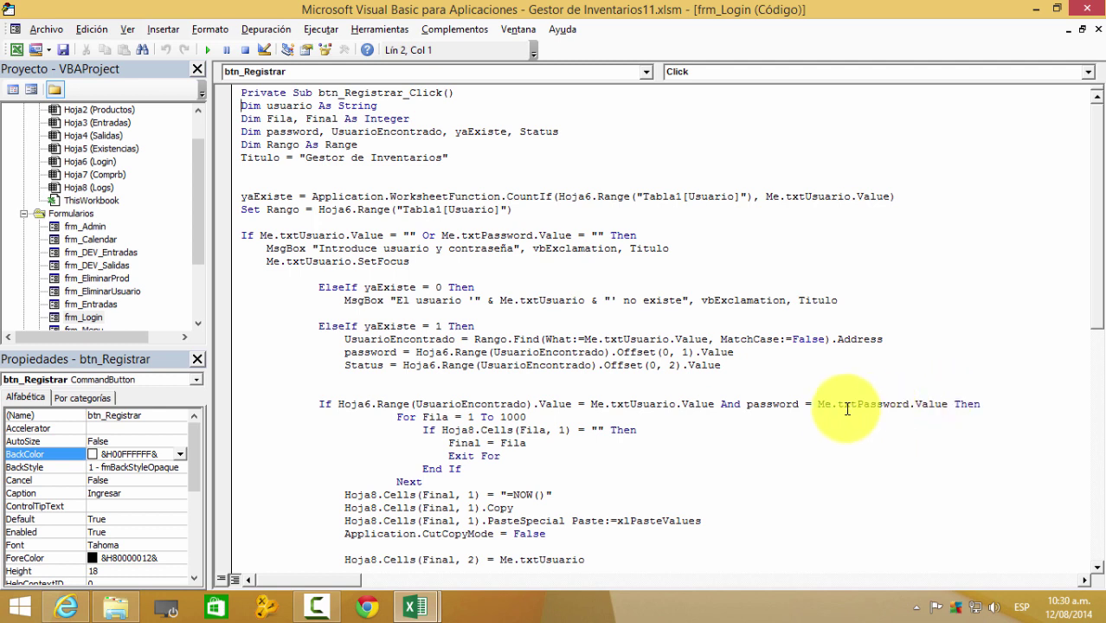
{"action": "scroll", "coordinate": [826, 414], "scroll_direction": "down", "scroll_amount": 1}
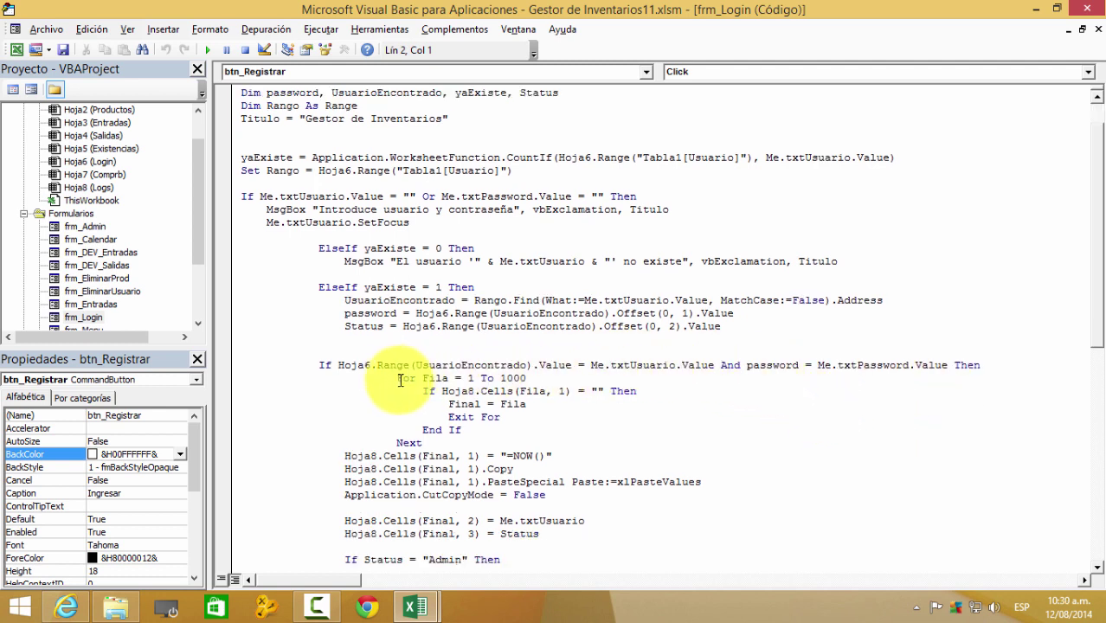
{"action": "left_click", "coordinate": [462, 396]}
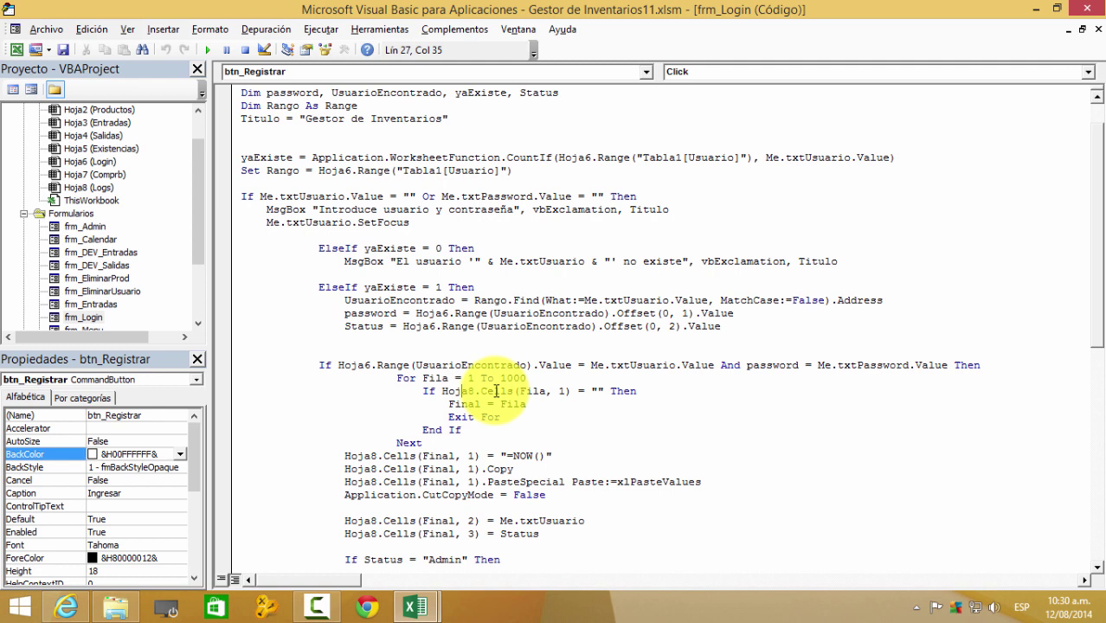
{"action": "scroll", "coordinate": [474, 386], "scroll_direction": "down", "scroll_amount": 1}
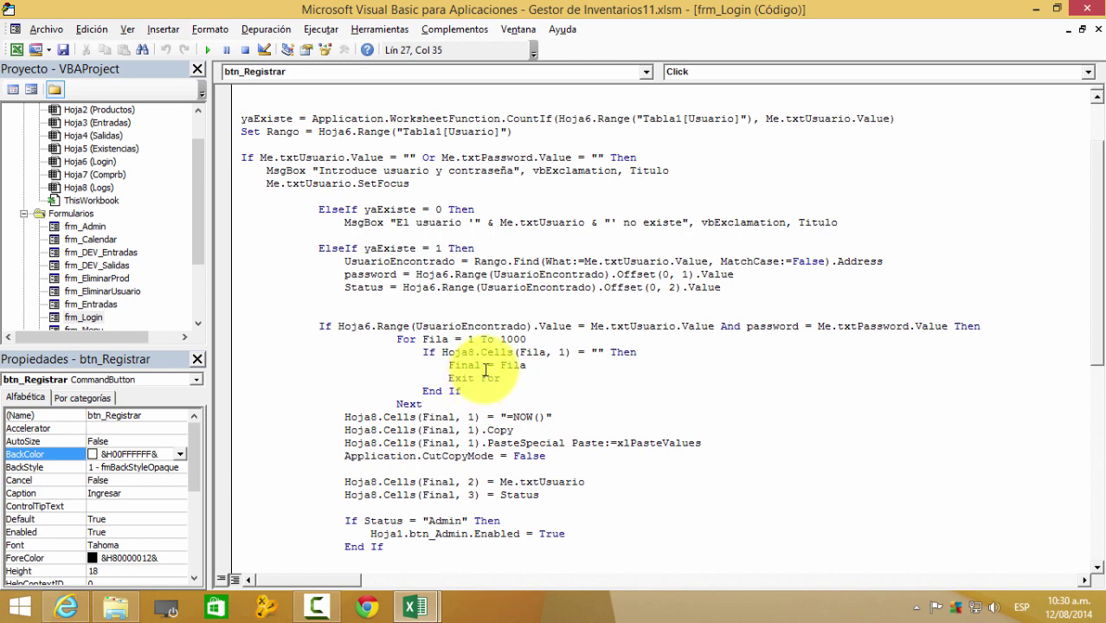
{"action": "scroll", "coordinate": [482, 374], "scroll_direction": "down", "scroll_amount": 1}
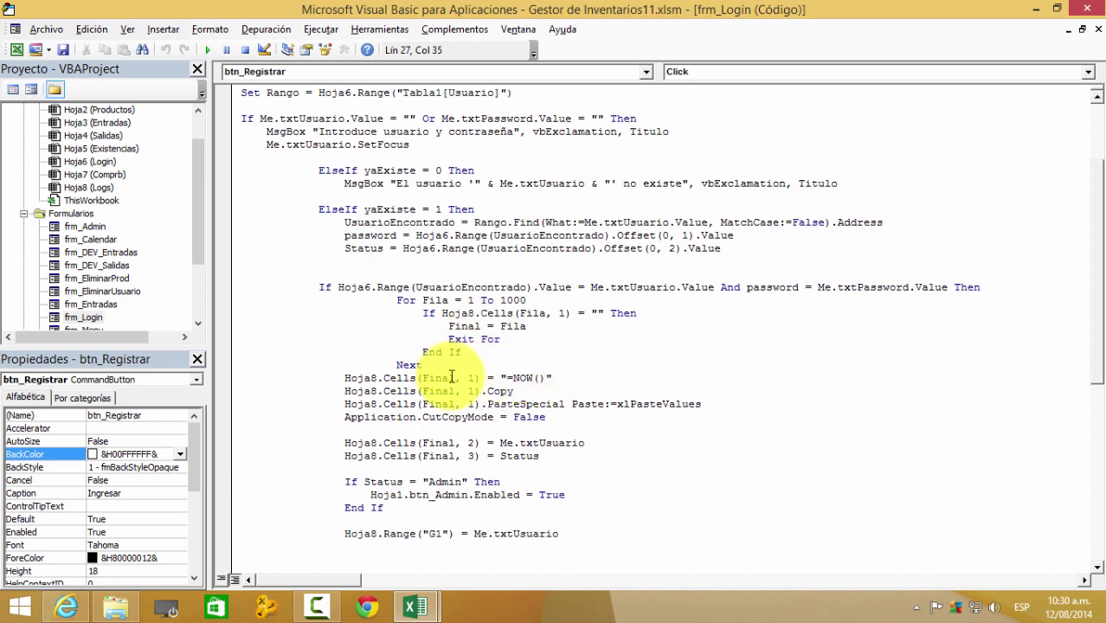
{"action": "left_click", "coordinate": [457, 379]}
{"action": "left_click", "coordinate": [519, 378]}
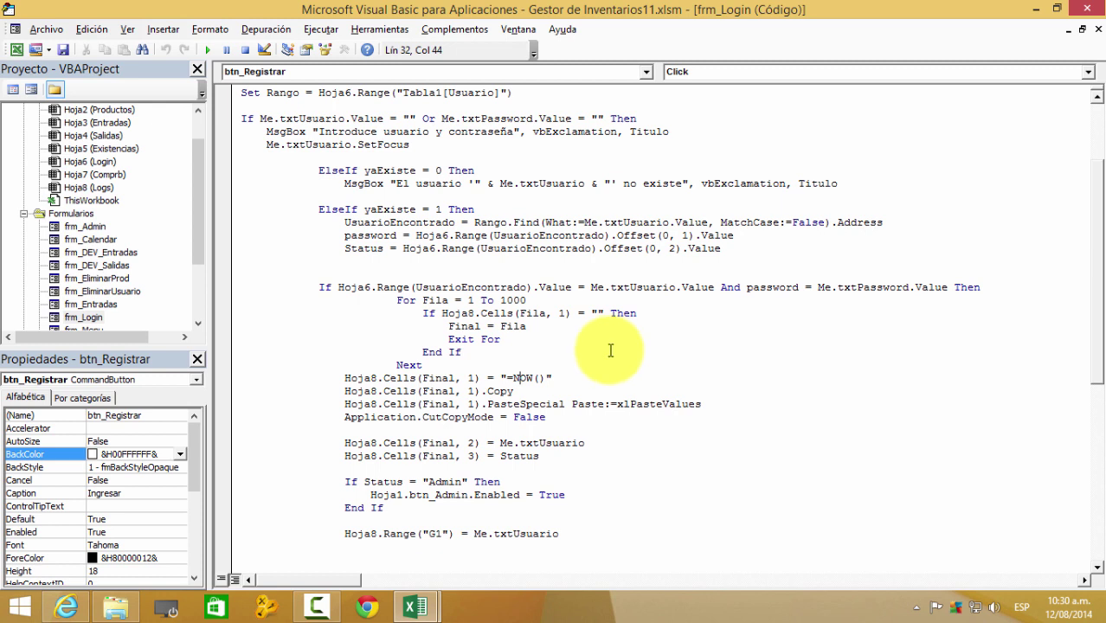
{"action": "left_click", "coordinate": [488, 391]}
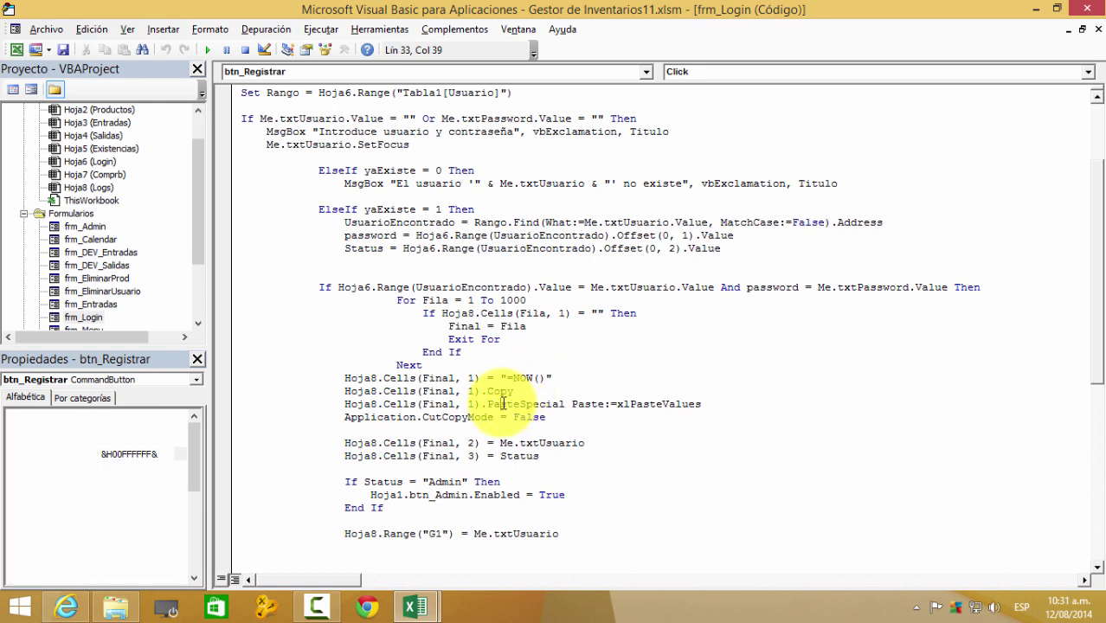
{"action": "left_click", "coordinate": [503, 403]}
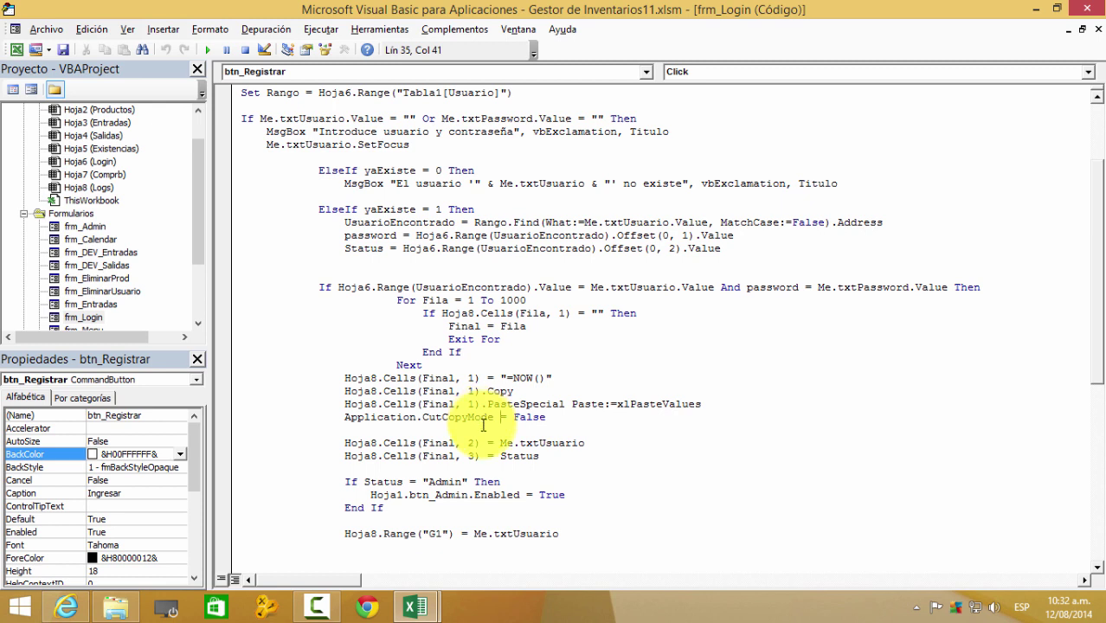
{"action": "left_click", "coordinate": [412, 606]}
{"action": "left_click", "coordinate": [335, 547]}
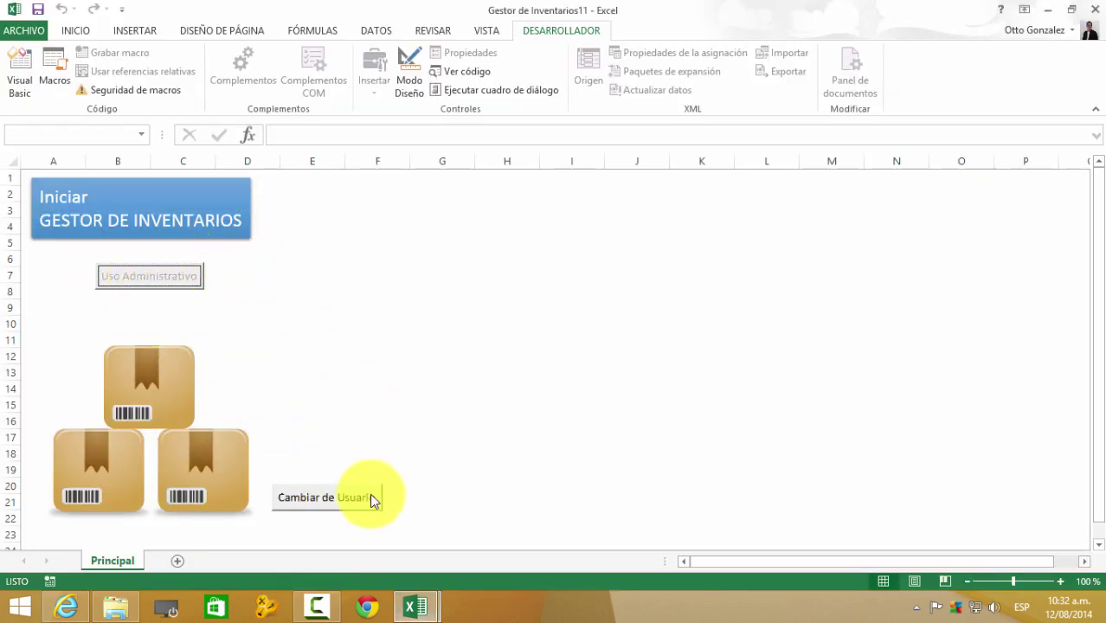
{"action": "left_click", "coordinate": [413, 606]}
{"action": "left_click", "coordinate": [498, 472]}
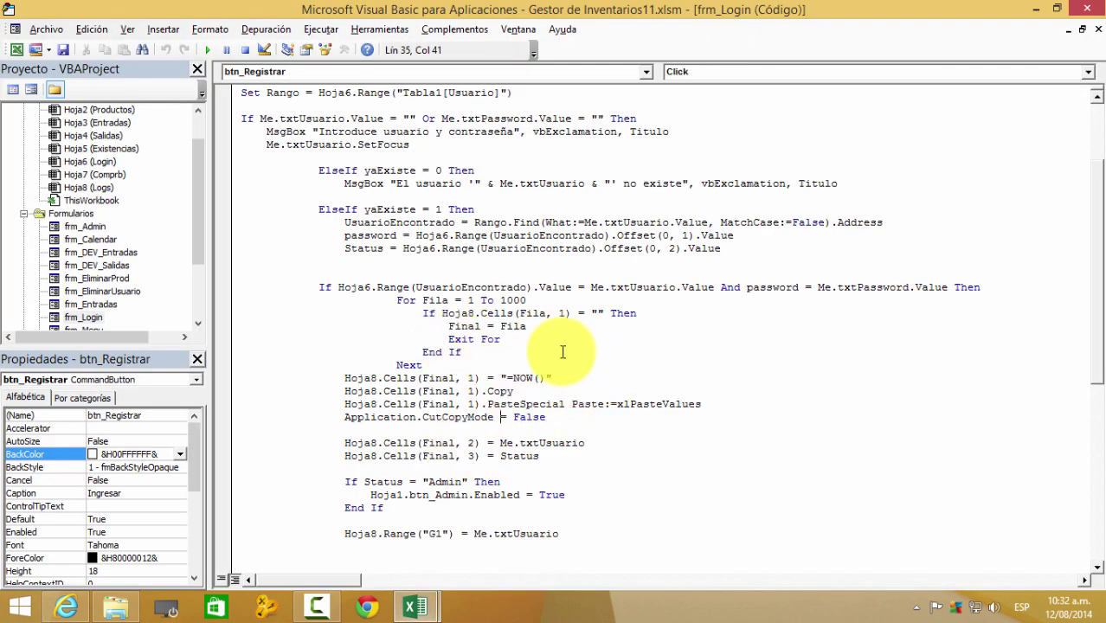
{"action": "scroll", "coordinate": [563, 353], "scroll_direction": "down", "scroll_amount": 1}
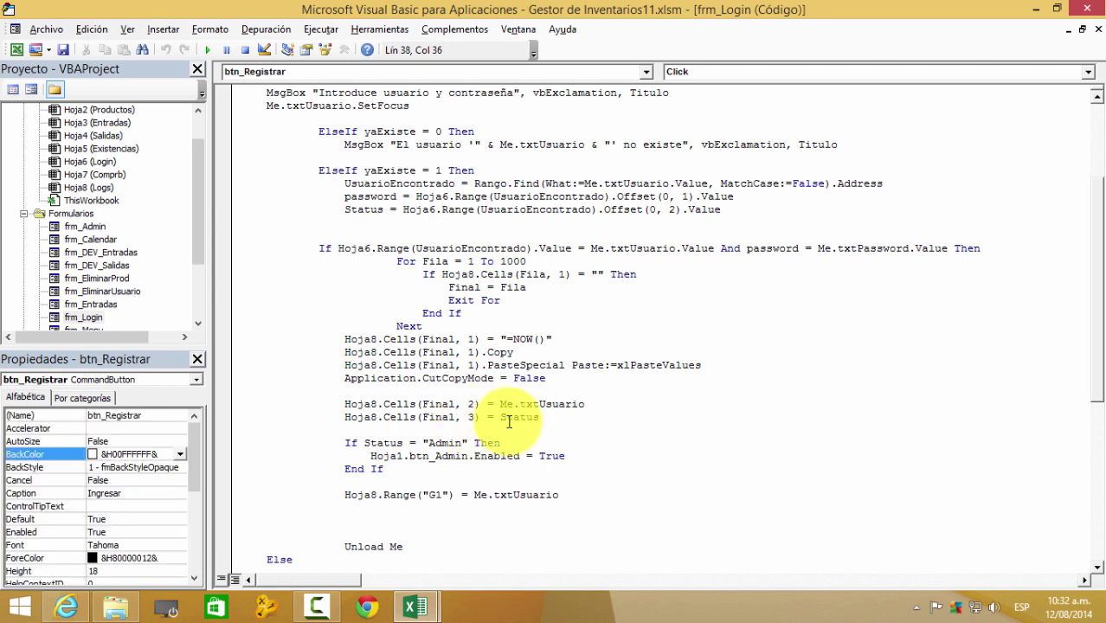
{"action": "left_click", "coordinate": [515, 418]}
{"action": "scroll", "coordinate": [518, 419], "scroll_direction": "down", "scroll_amount": 1}
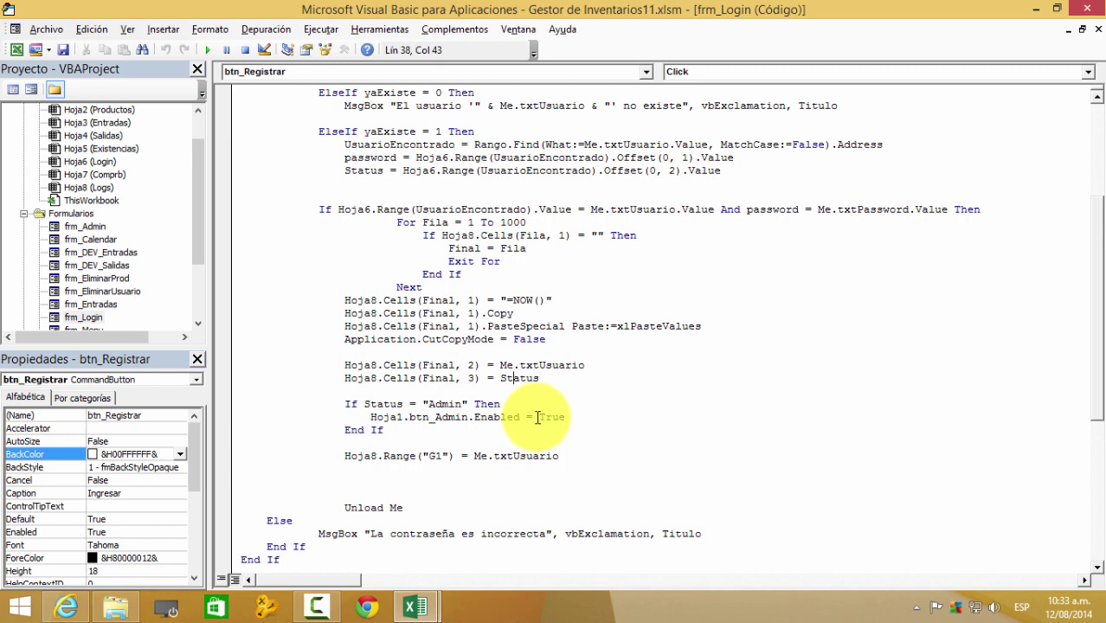
{"action": "left_click", "coordinate": [412, 606]}
{"action": "left_click", "coordinate": [349, 562]}
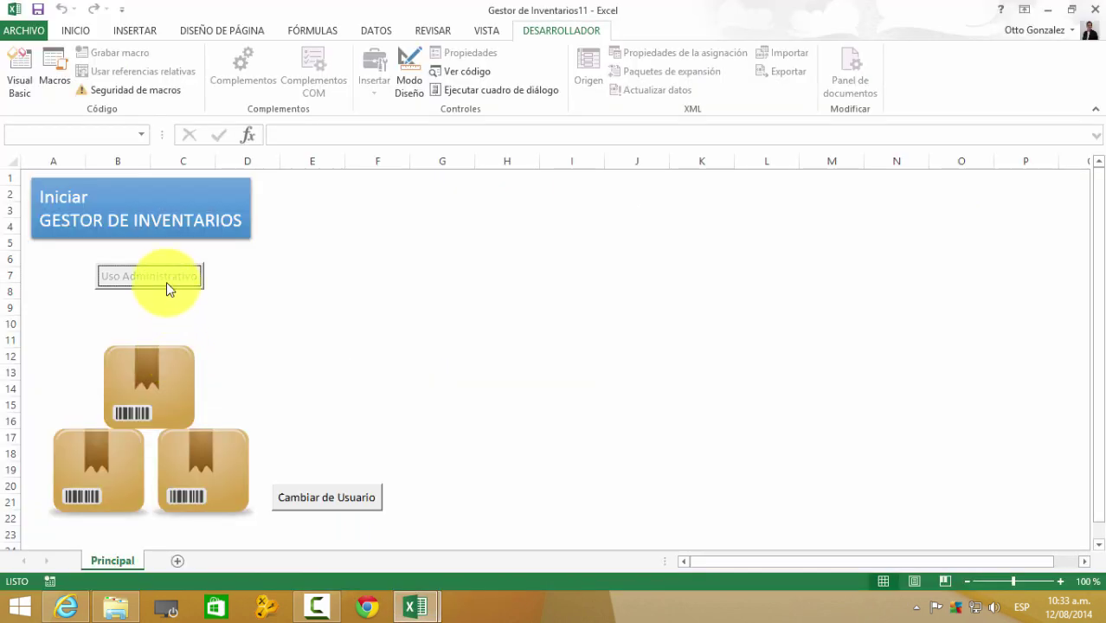
{"action": "left_click", "coordinate": [433, 591]}
{"action": "left_click", "coordinate": [481, 545]}
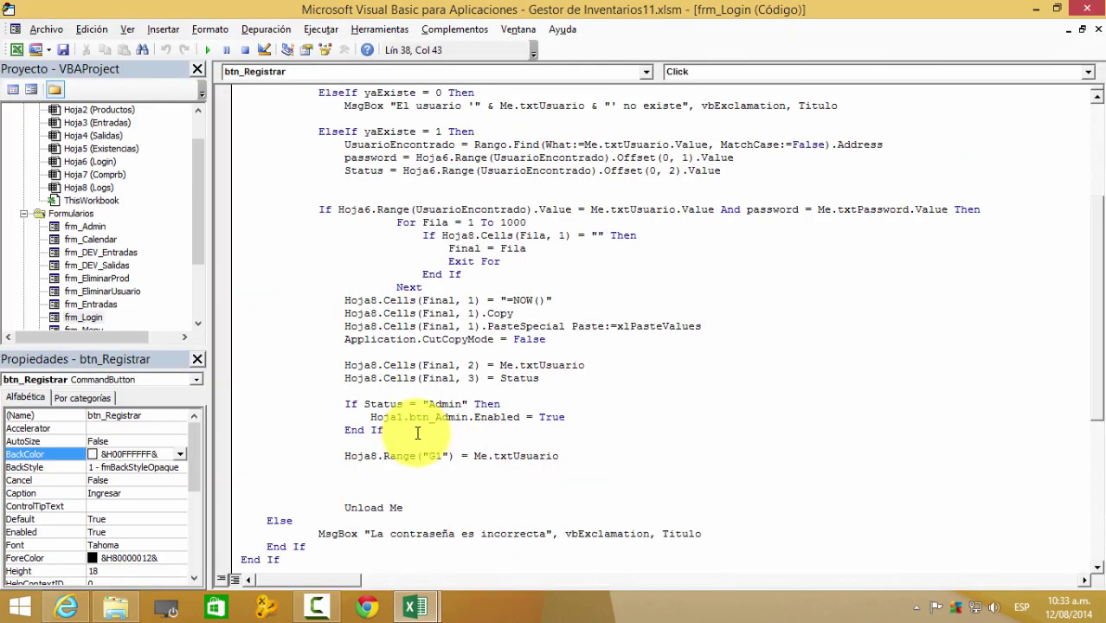
{"action": "scroll", "coordinate": [566, 415], "scroll_direction": "down", "scroll_amount": 1}
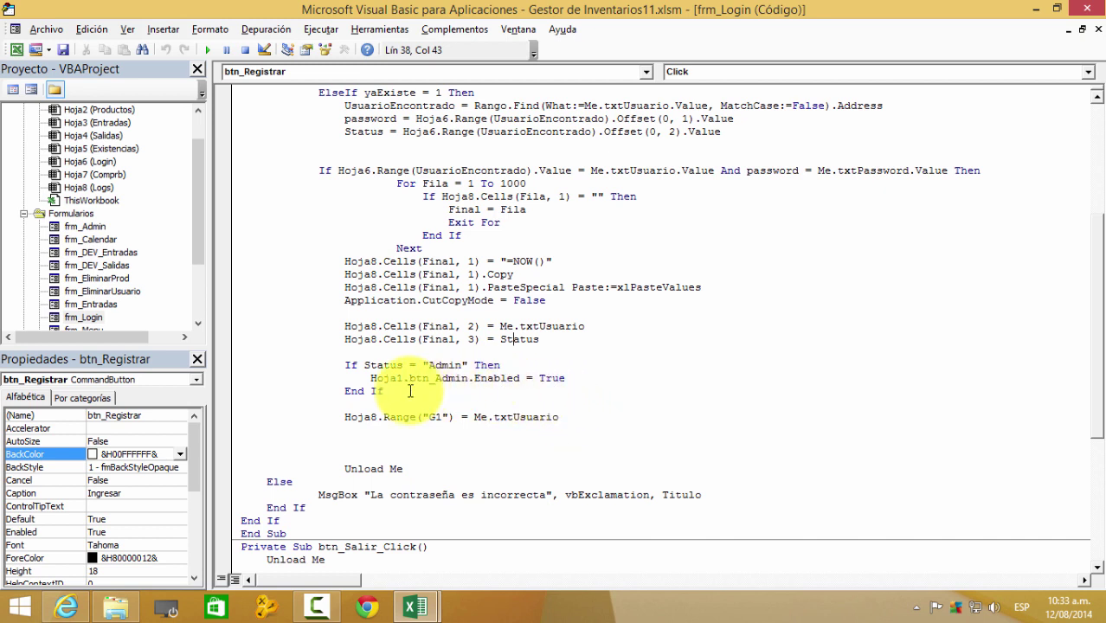
{"action": "left_click", "coordinate": [347, 419]}
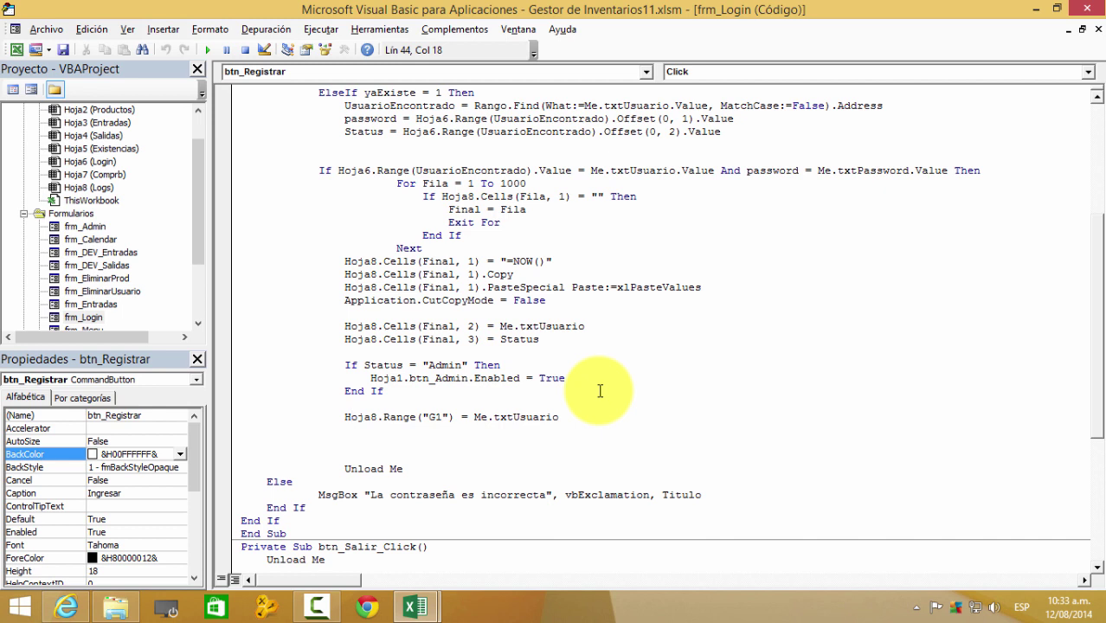
{"action": "left_click", "coordinate": [527, 417]}
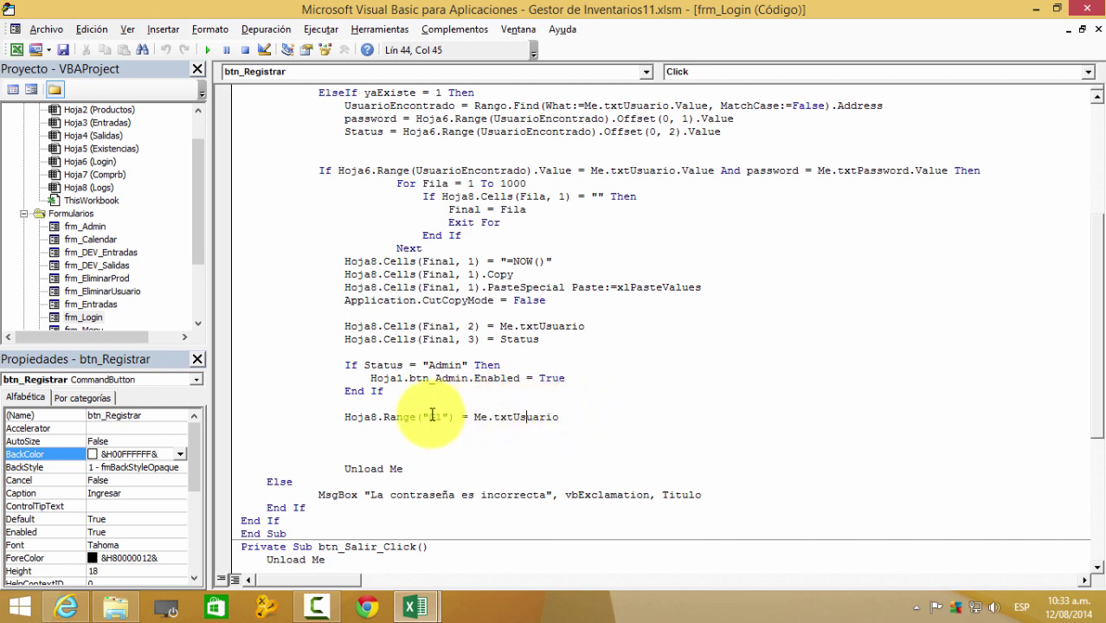
{"action": "left_click", "coordinate": [434, 417]}
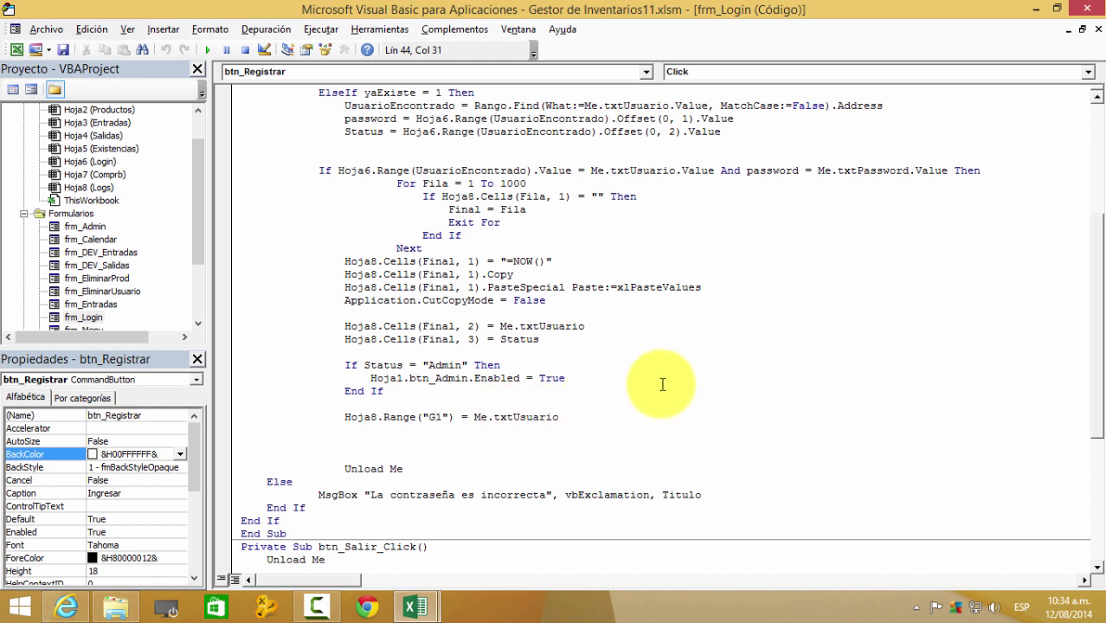
Step: Break on btn_Registrar_Click's final End If, run frm_Login, and submit a username and password
{"action": "left_click", "coordinate": [223, 509]}
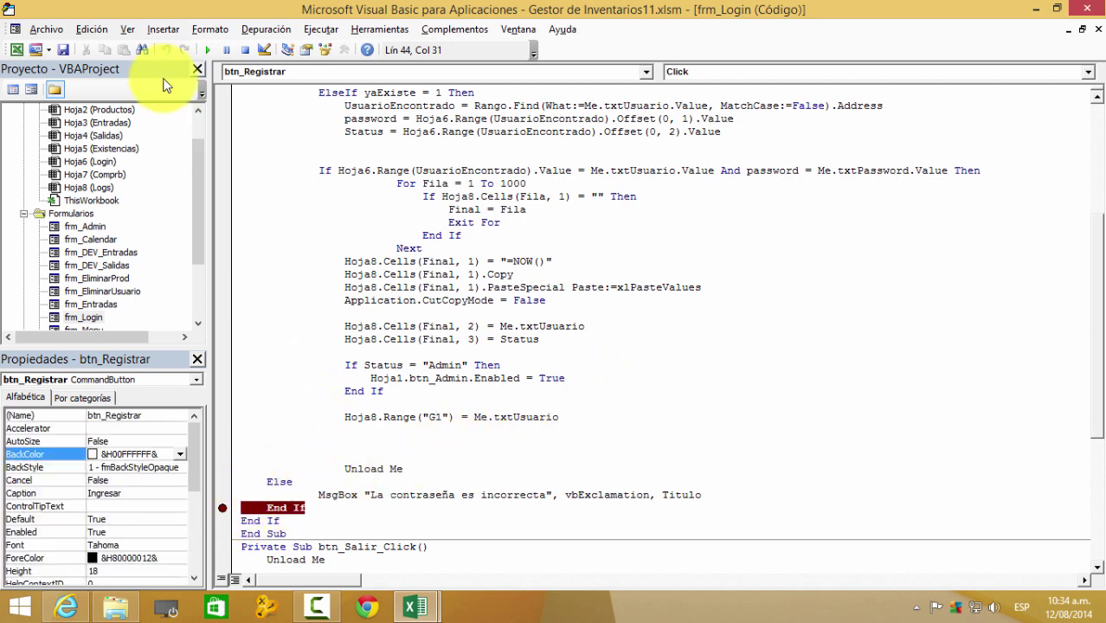
{"action": "left_click", "coordinate": [207, 49]}
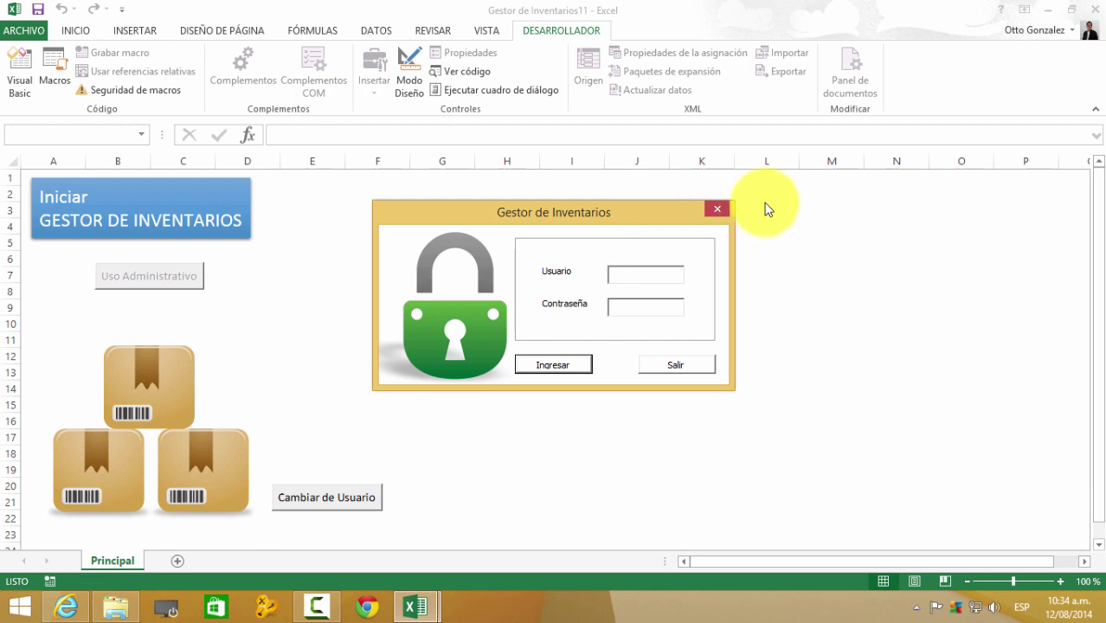
{"action": "type", "text": "i"}
{"action": "type", "text": "otto"}
{"action": "key", "text": "Tab"}
{"action": "type", "text": "12"}
{"action": "type", "text": "3456"}
{"action": "key", "text": "Return"}
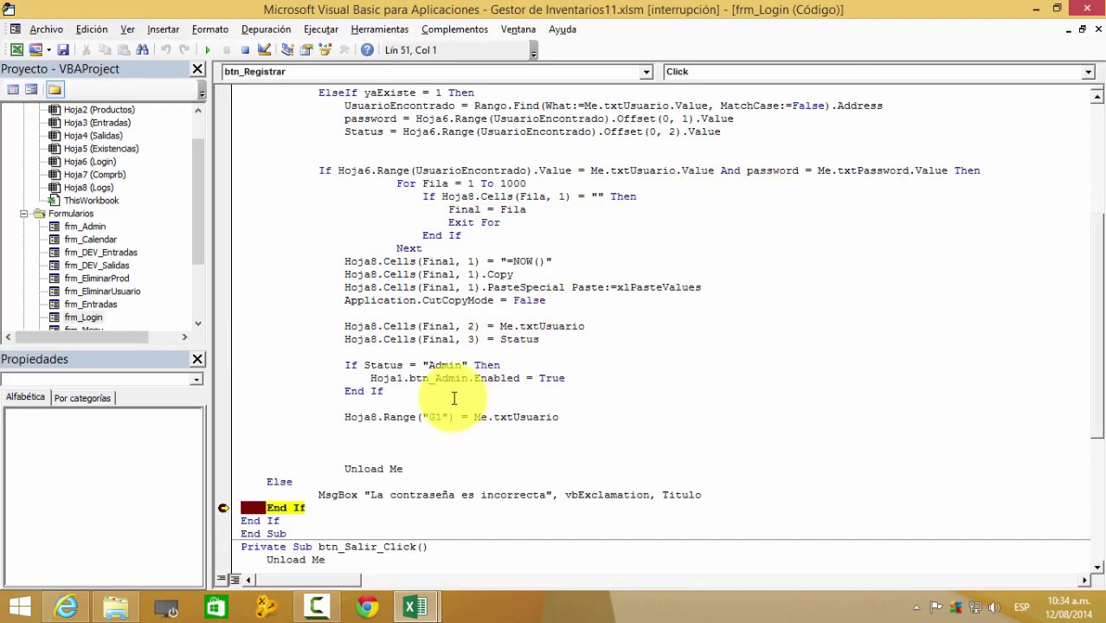
Step: Inspect the user value written to G1 in the paused code, then bring Gestor de Inventarios11 forward
{"action": "left_click", "coordinate": [436, 417]}
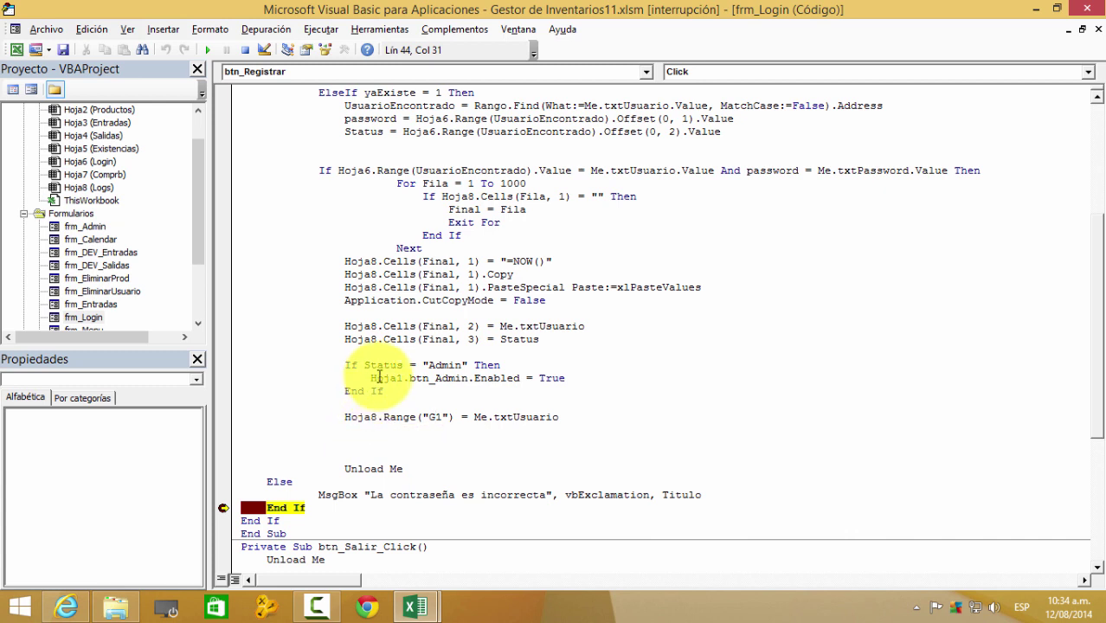
{"action": "mouse_move", "coordinate": [383, 366]}
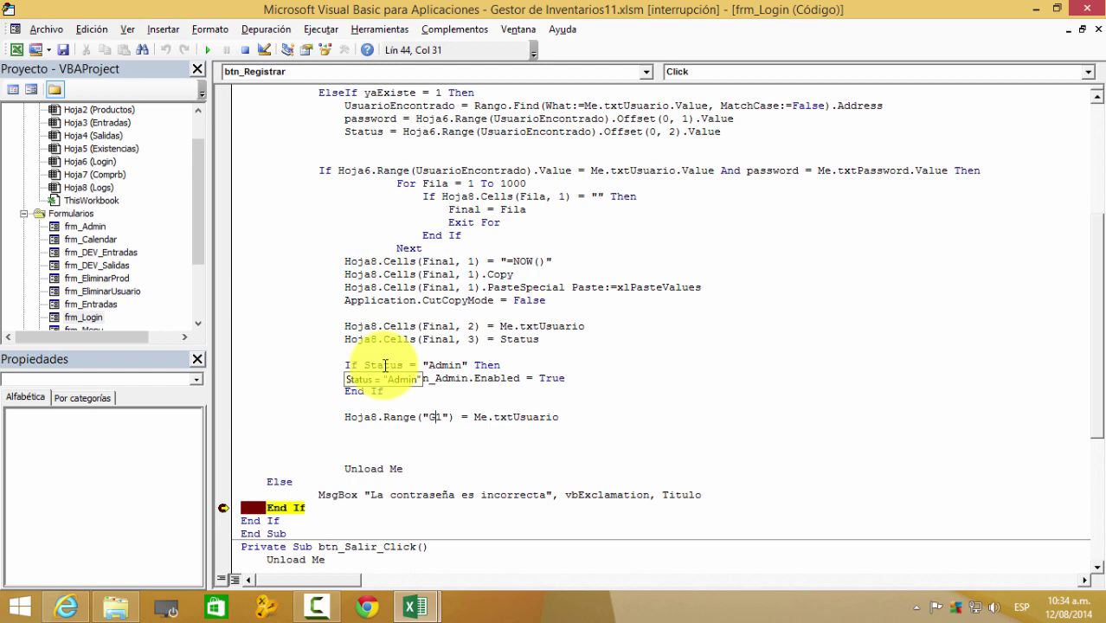
{"action": "left_click", "coordinate": [414, 607]}
{"action": "mouse_move", "coordinate": [416, 607]}
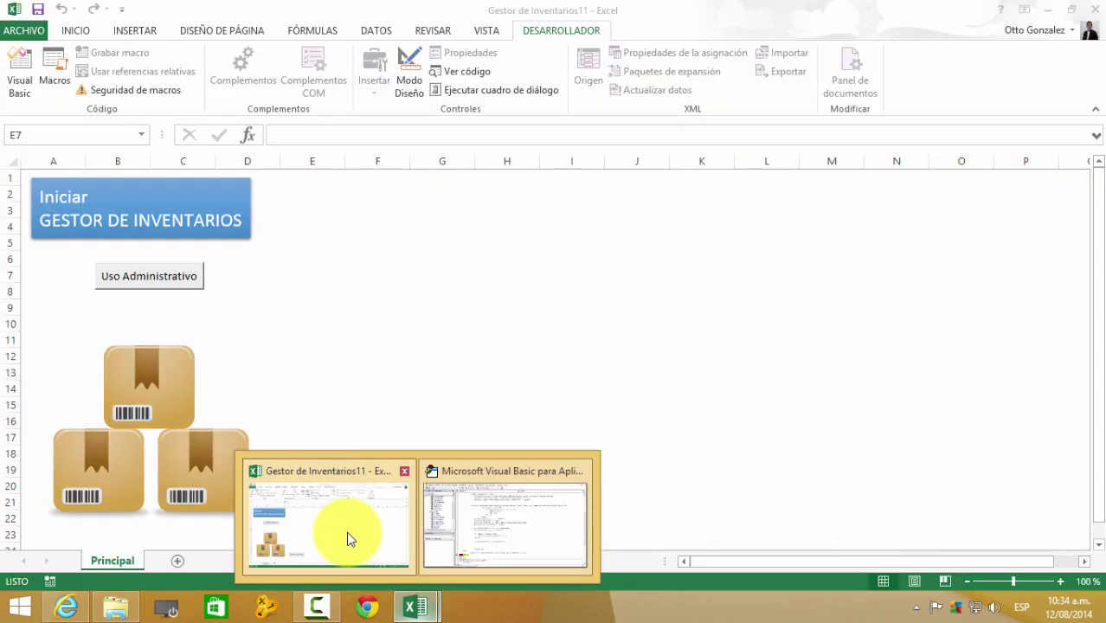
{"action": "left_click", "coordinate": [347, 532]}
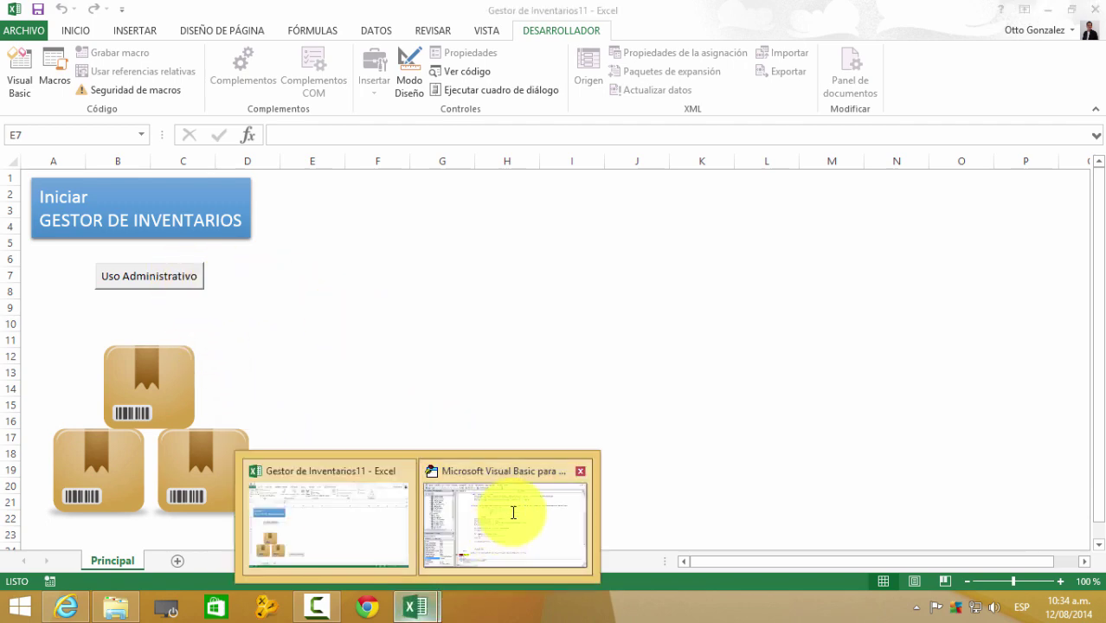
{"action": "left_click", "coordinate": [513, 512]}
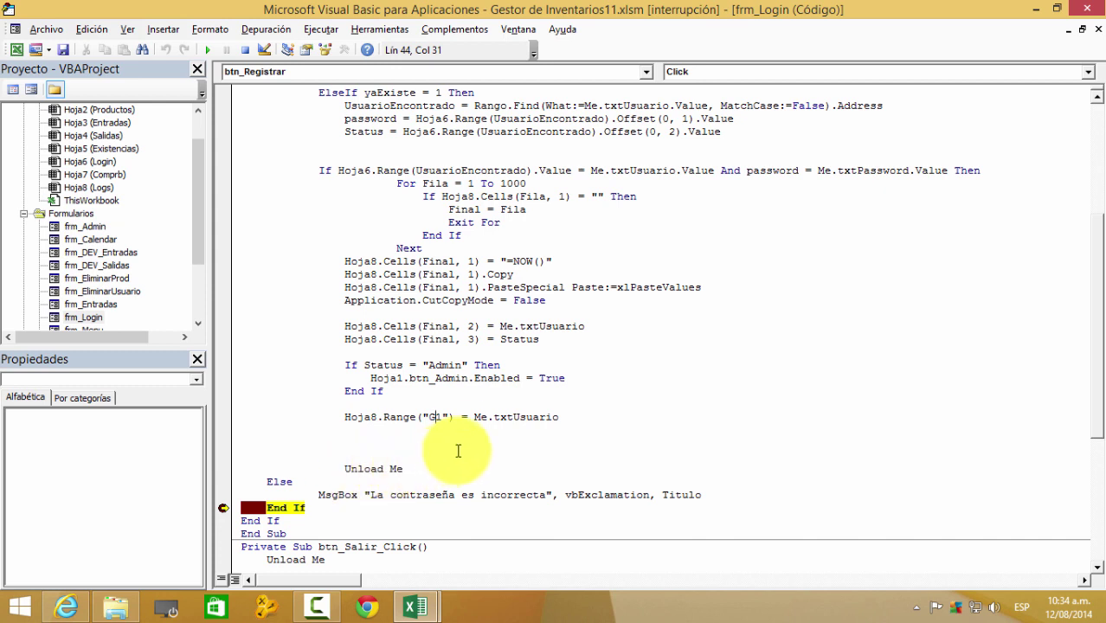
{"action": "scroll", "coordinate": [643, 376], "scroll_direction": "up", "scroll_amount": 1}
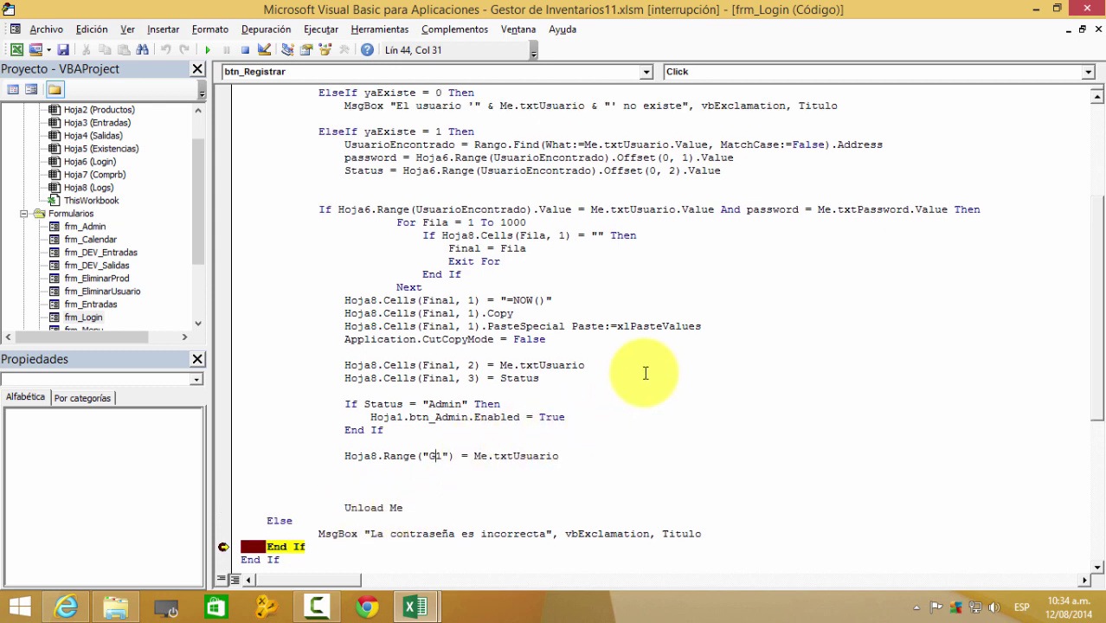
{"action": "scroll", "coordinate": [645, 373], "scroll_direction": "up", "scroll_amount": 2}
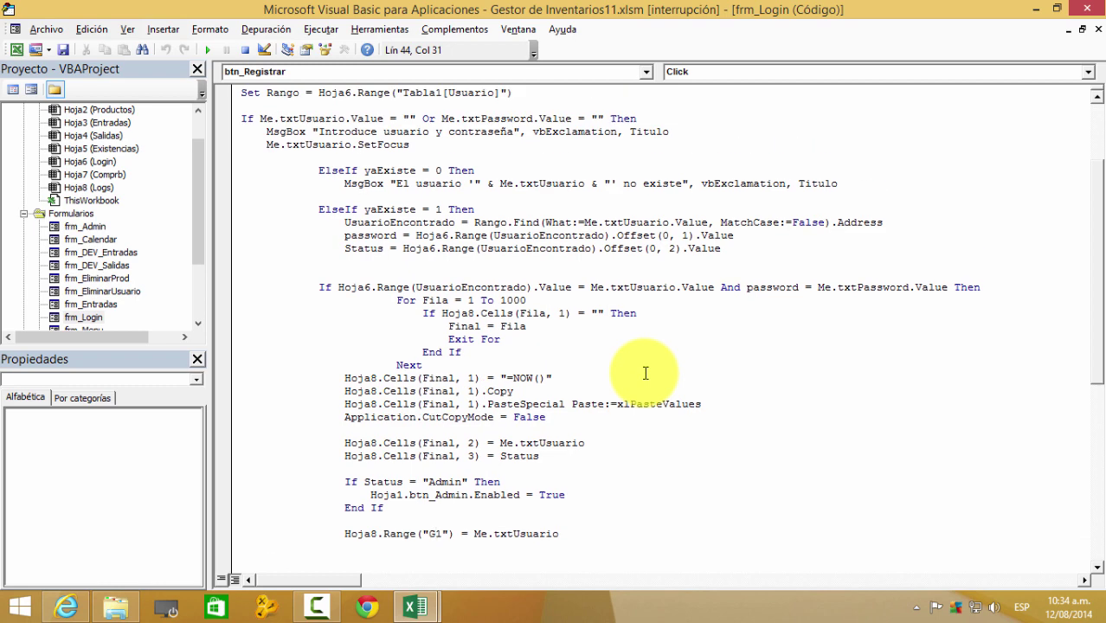
{"action": "scroll", "coordinate": [647, 372], "scroll_direction": "down", "scroll_amount": 2}
{"action": "left_click", "coordinate": [424, 604]}
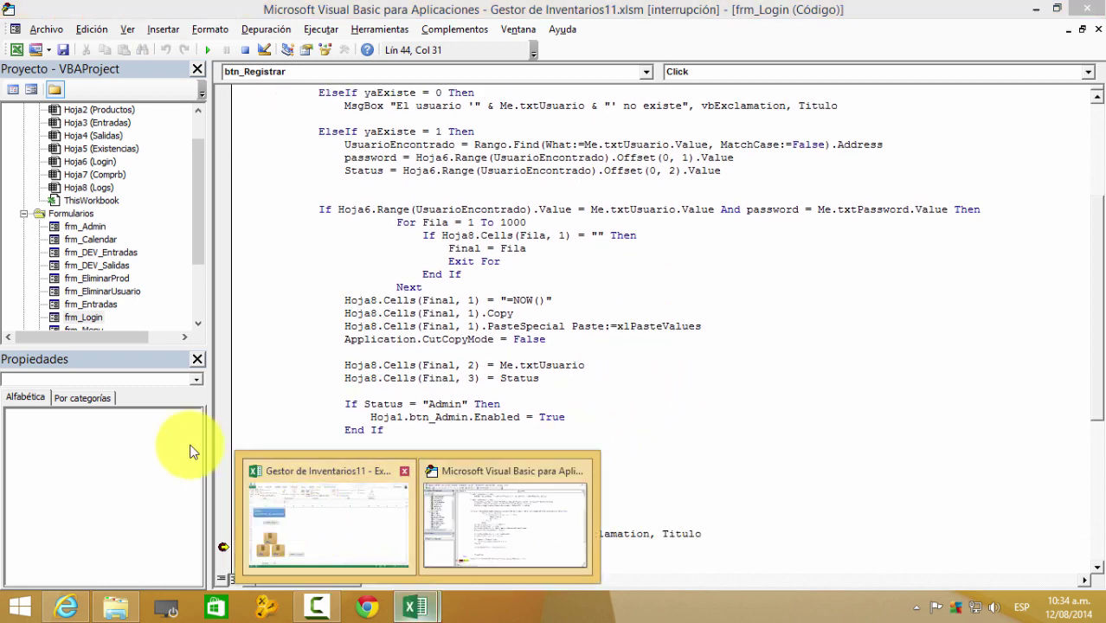
{"action": "left_click", "coordinate": [247, 472]}
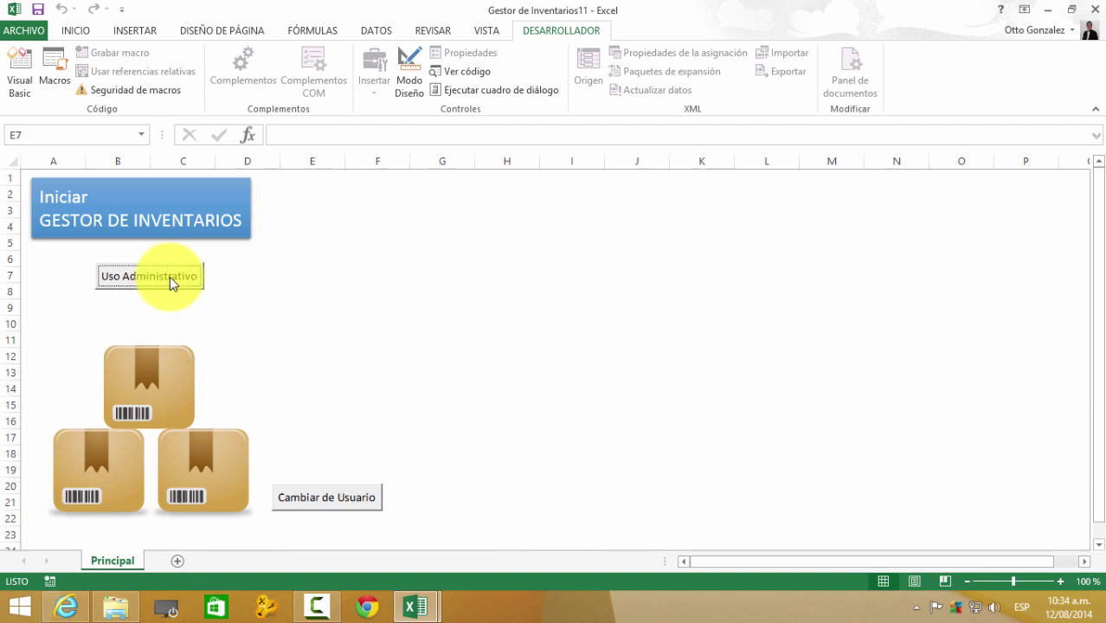
Step: Leave break mode in the VBA editor so the paused login macro finishes
{"action": "left_click", "coordinate": [415, 606]}
{"action": "left_click", "coordinate": [499, 536]}
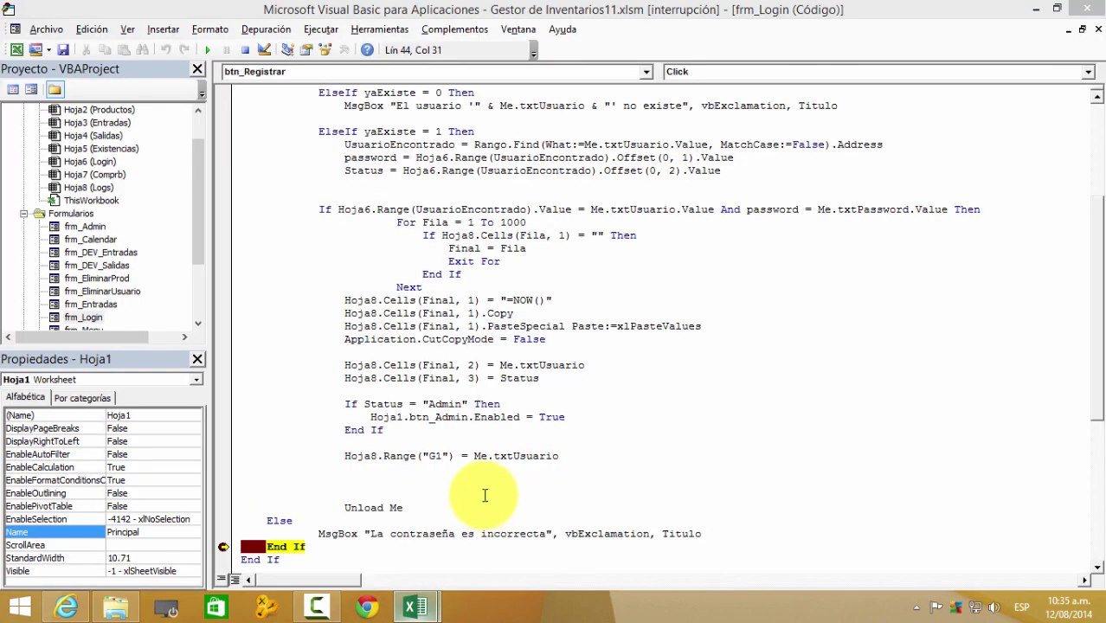
{"action": "key", "text": "F5"}
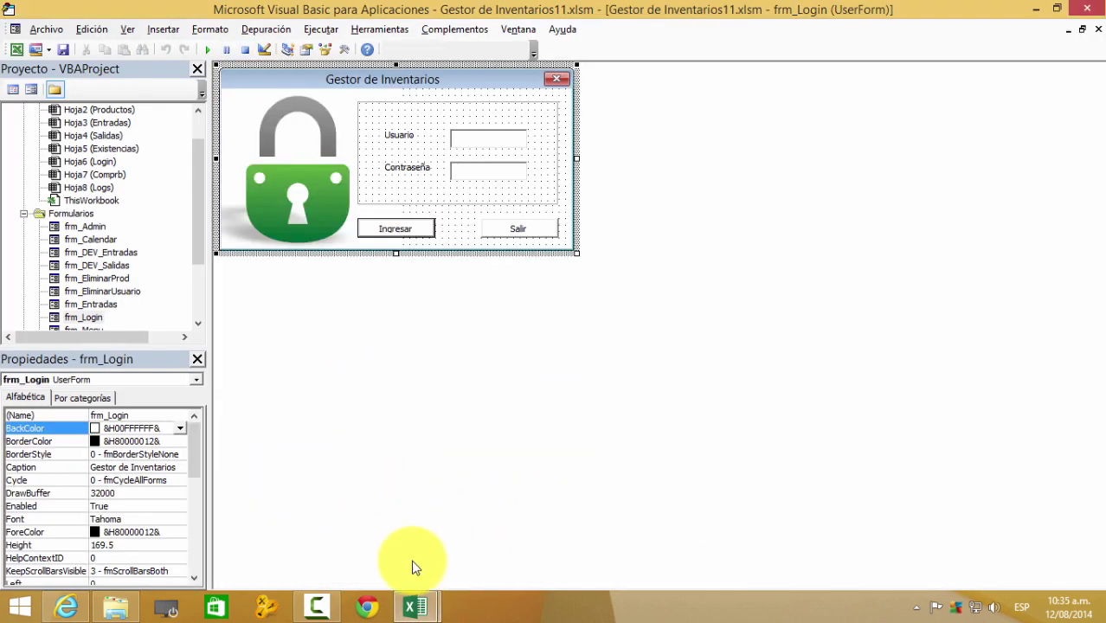
Step: Unhide all workbook sheets via Uso Administrativo's Mostrar hojas, then close the administrator panel
{"action": "left_click", "coordinate": [308, 530]}
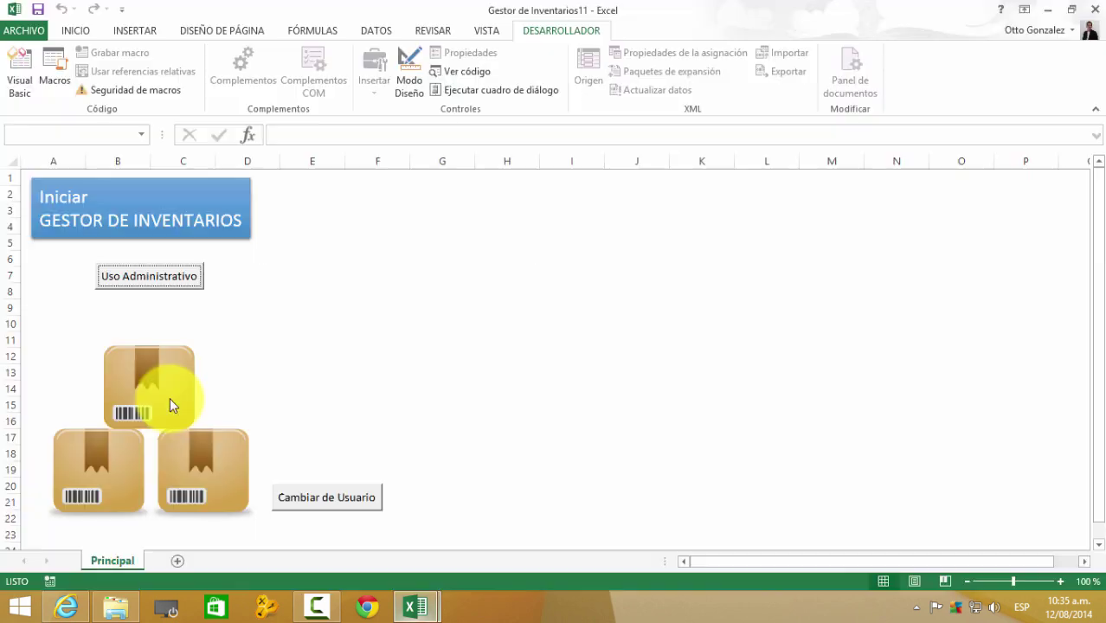
{"action": "left_click", "coordinate": [183, 278]}
{"action": "left_click", "coordinate": [589, 282]}
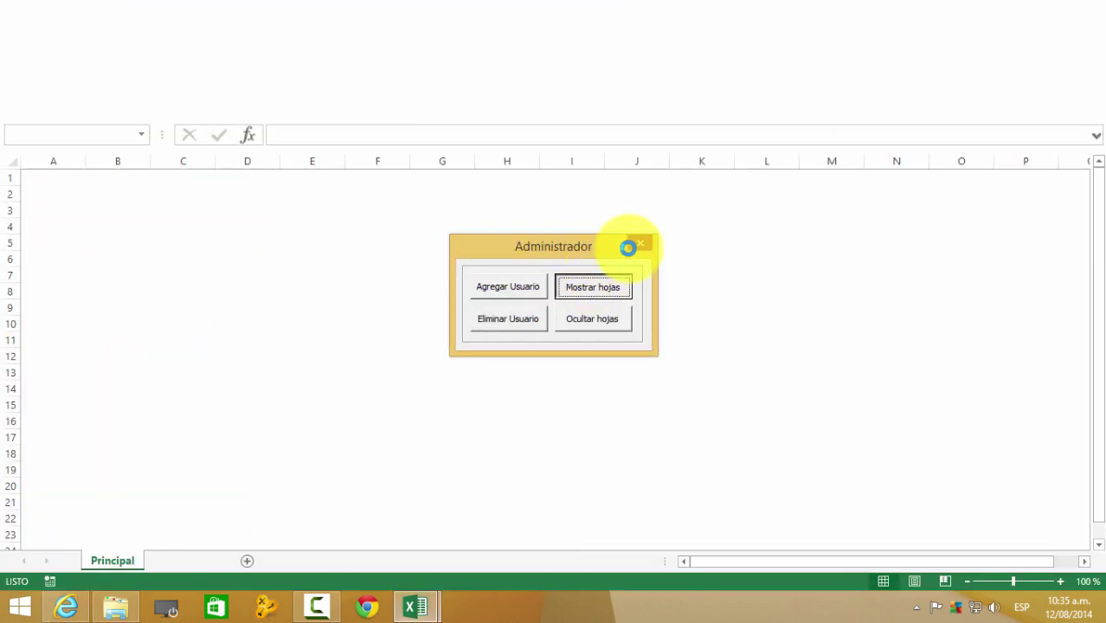
{"action": "left_click", "coordinate": [640, 243]}
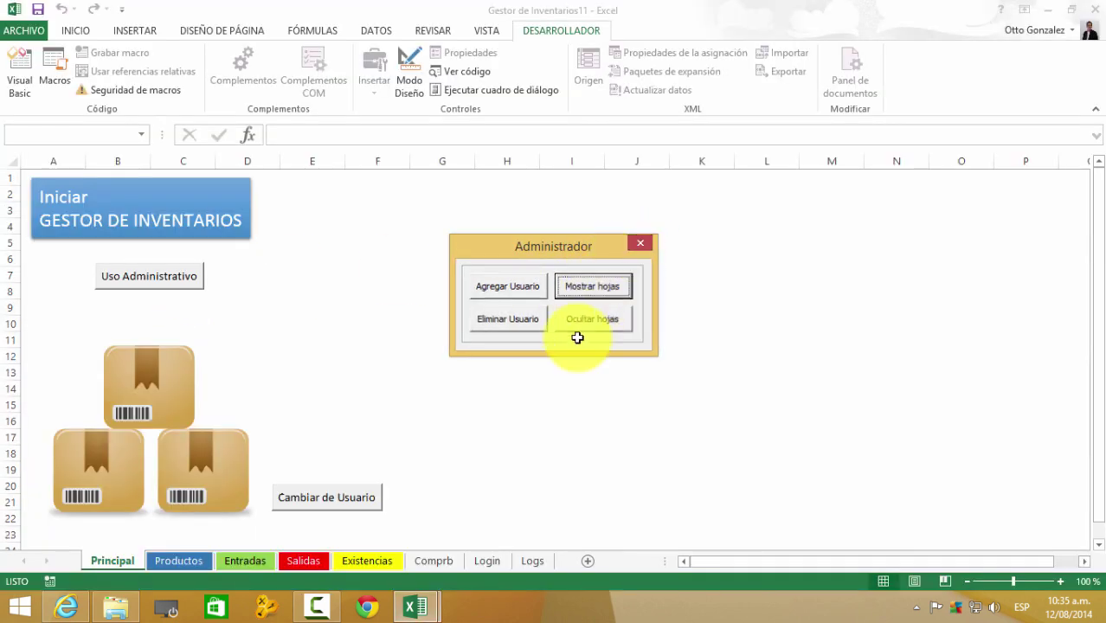
Step: On the Login sheet, review the first user's name, password and level in A2:C2
{"action": "left_click", "coordinate": [488, 561]}
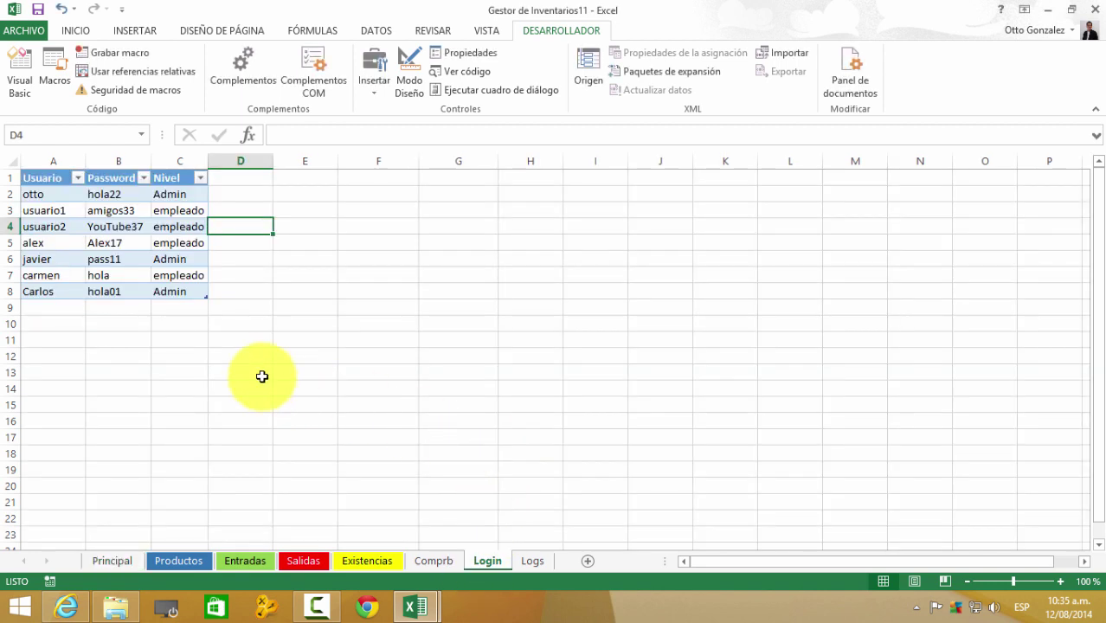
{"action": "left_click", "coordinate": [66, 194]}
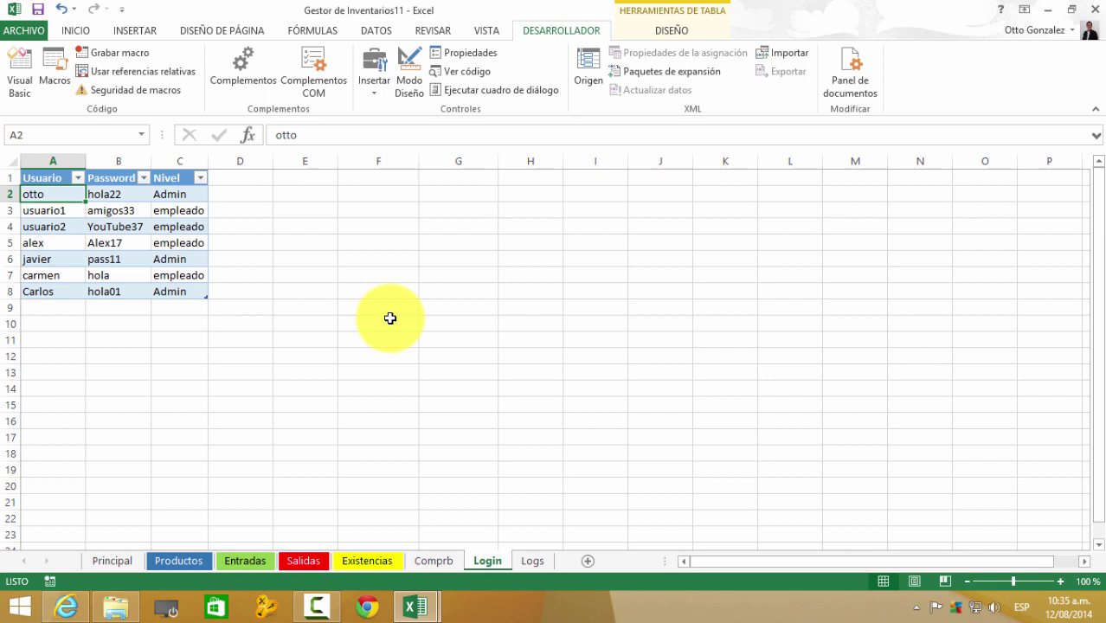
{"action": "key", "text": "Right"}
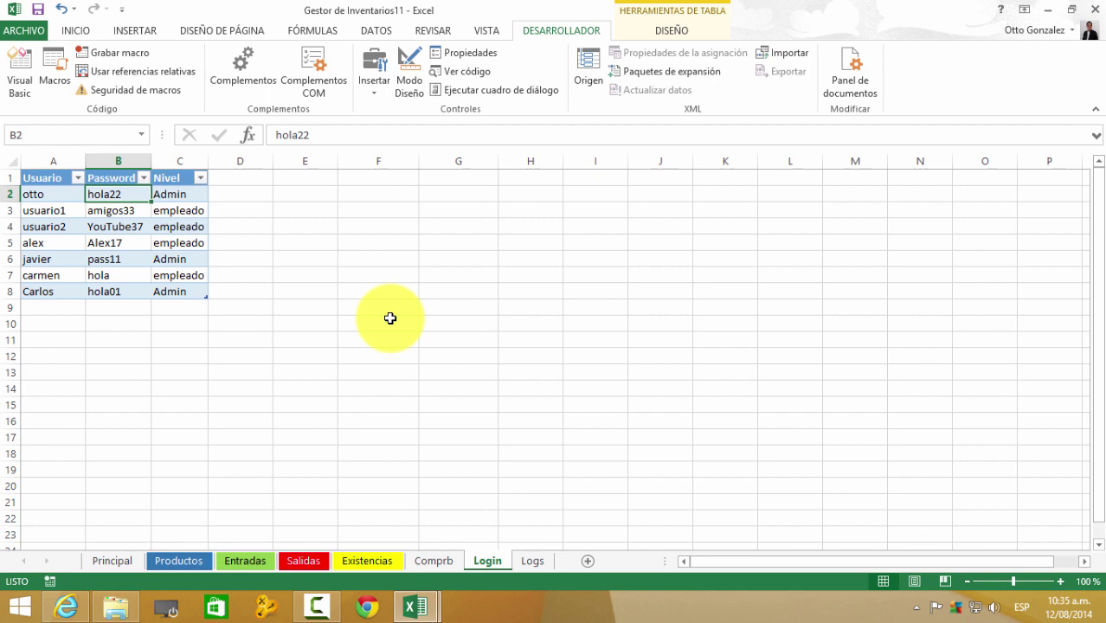
{"action": "key", "text": "Right"}
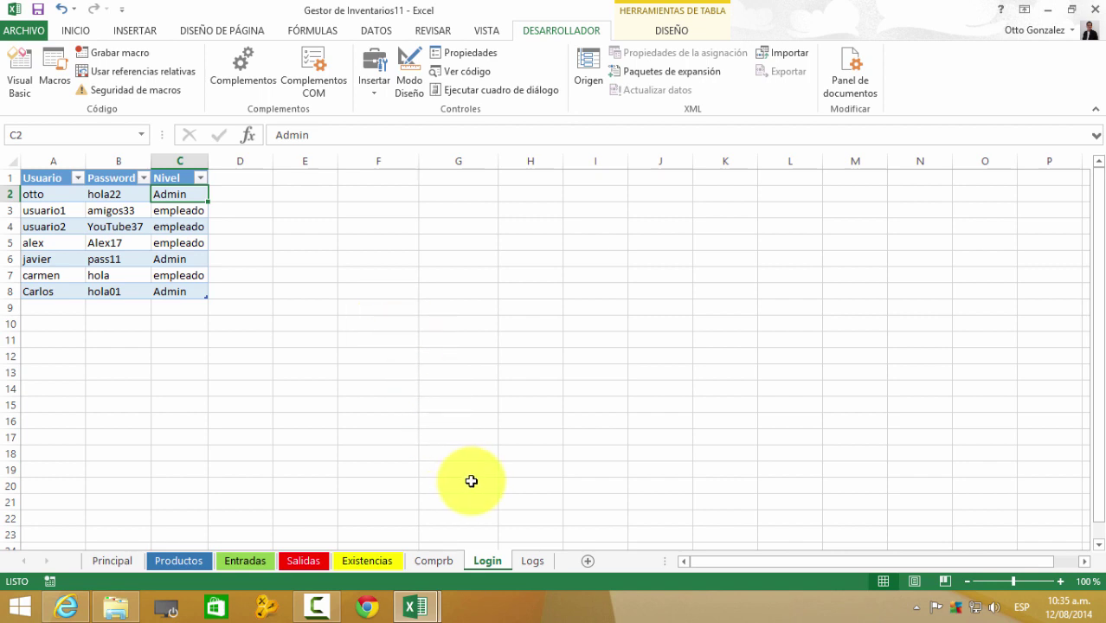
{"action": "mouse_move", "coordinate": [416, 607]}
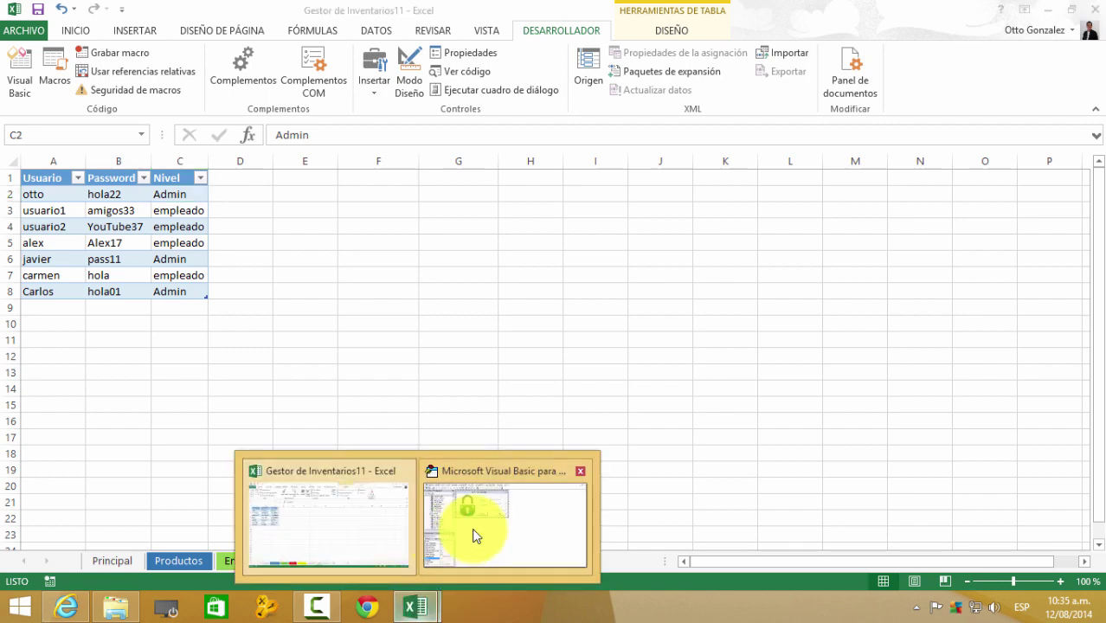
{"action": "left_click", "coordinate": [476, 532]}
Step: Open the Ingresar button's code and scroll to the wrong-password message line
{"action": "double_click", "coordinate": [412, 224]}
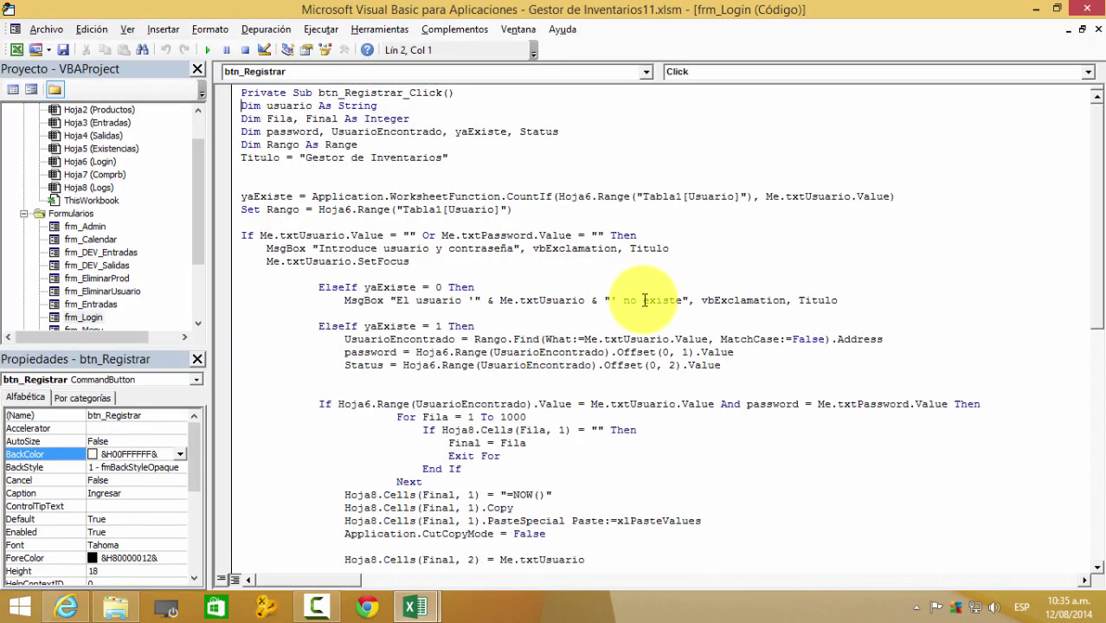
{"action": "scroll", "coordinate": [717, 344], "scroll_direction": "down", "scroll_amount": 3}
{"action": "scroll", "coordinate": [718, 346], "scroll_direction": "down", "scroll_amount": 1}
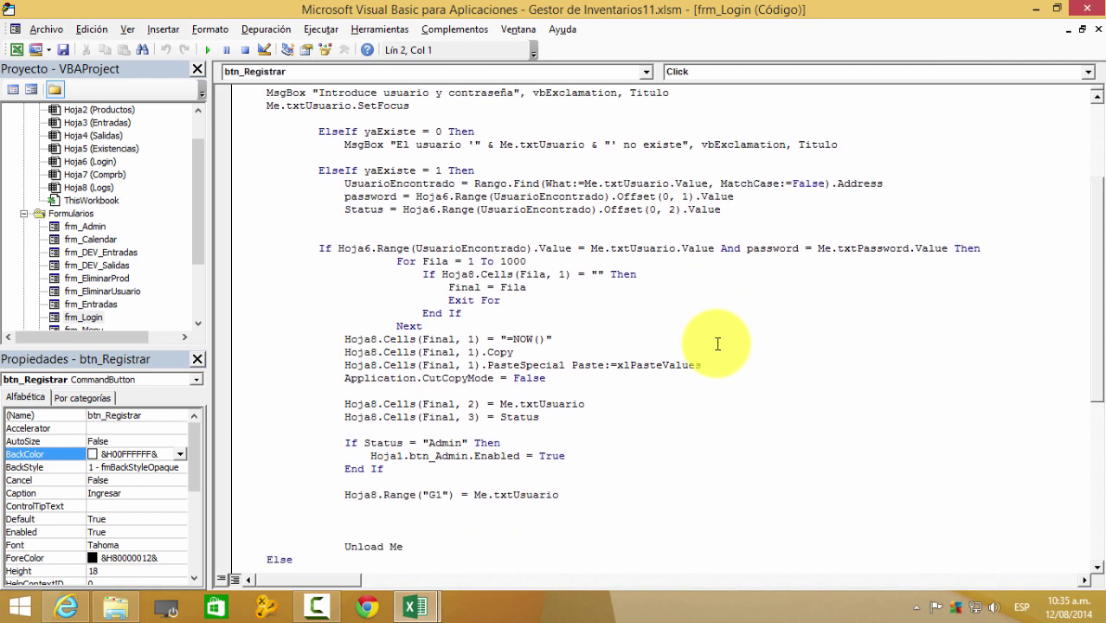
{"action": "scroll", "coordinate": [719, 349], "scroll_direction": "down", "scroll_amount": 1}
{"action": "scroll", "coordinate": [719, 351], "scroll_direction": "down", "scroll_amount": 1}
{"action": "scroll", "coordinate": [719, 349], "scroll_direction": "down", "scroll_amount": 1}
{"action": "scroll", "coordinate": [658, 347], "scroll_direction": "down", "scroll_amount": 1}
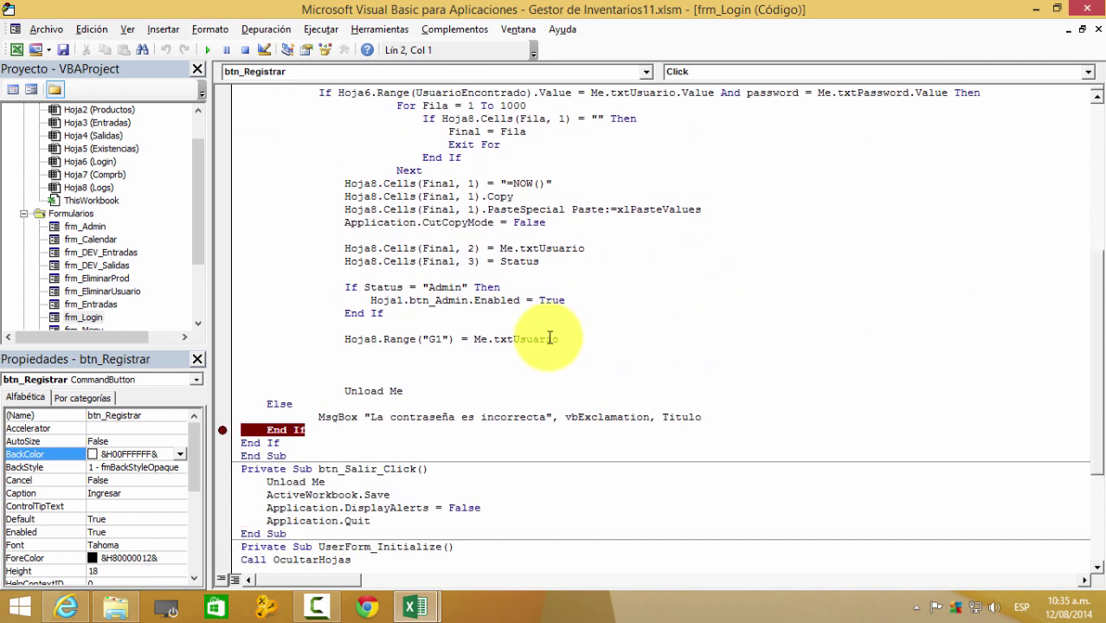
{"action": "left_click", "coordinate": [312, 421]}
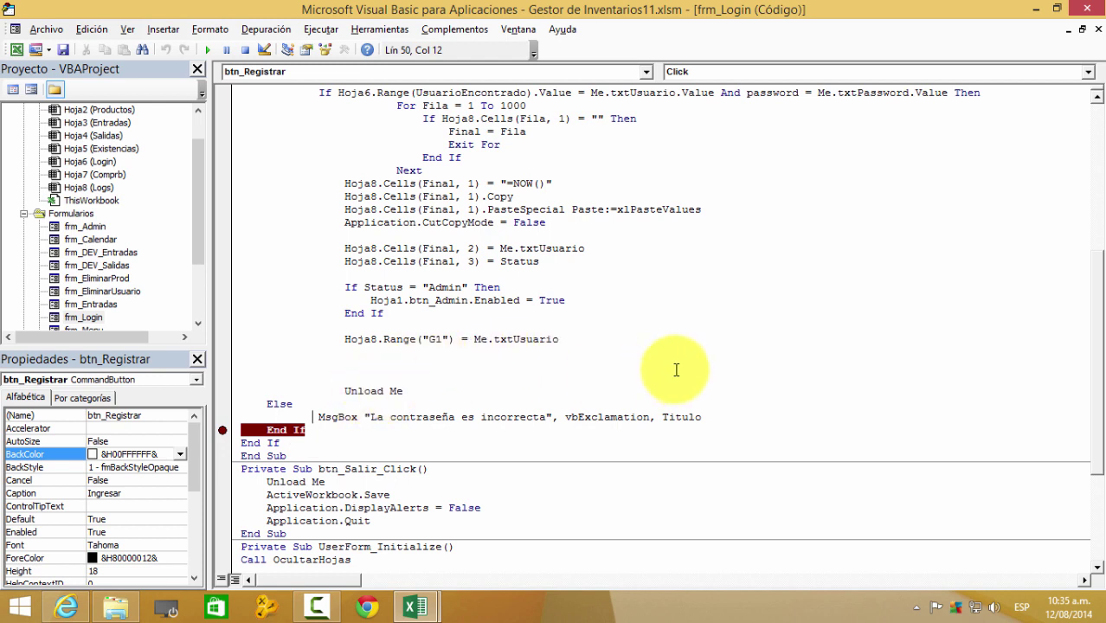
Step: Review the Salir button's exit routine and ActiveWorkbook.Save, then close the VBA editor
{"action": "scroll", "coordinate": [726, 376], "scroll_direction": "up", "scroll_amount": 4}
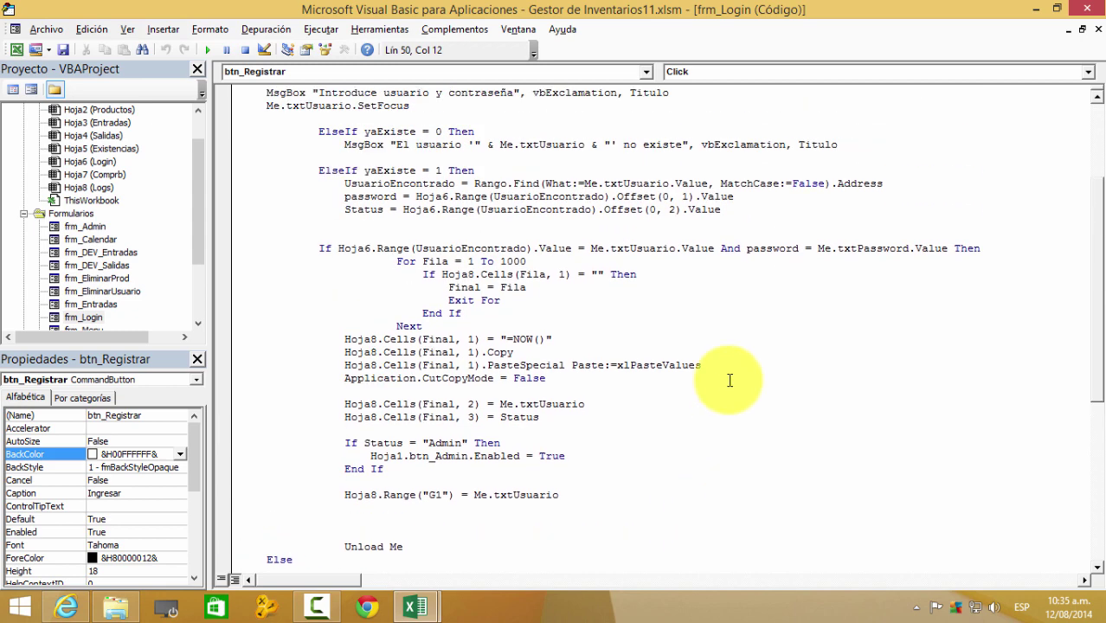
{"action": "scroll", "coordinate": [730, 380], "scroll_direction": "up", "scroll_amount": 4}
{"action": "scroll", "coordinate": [646, 338], "scroll_direction": "down", "scroll_amount": 6}
{"action": "scroll", "coordinate": [642, 339], "scroll_direction": "down", "scroll_amount": 7}
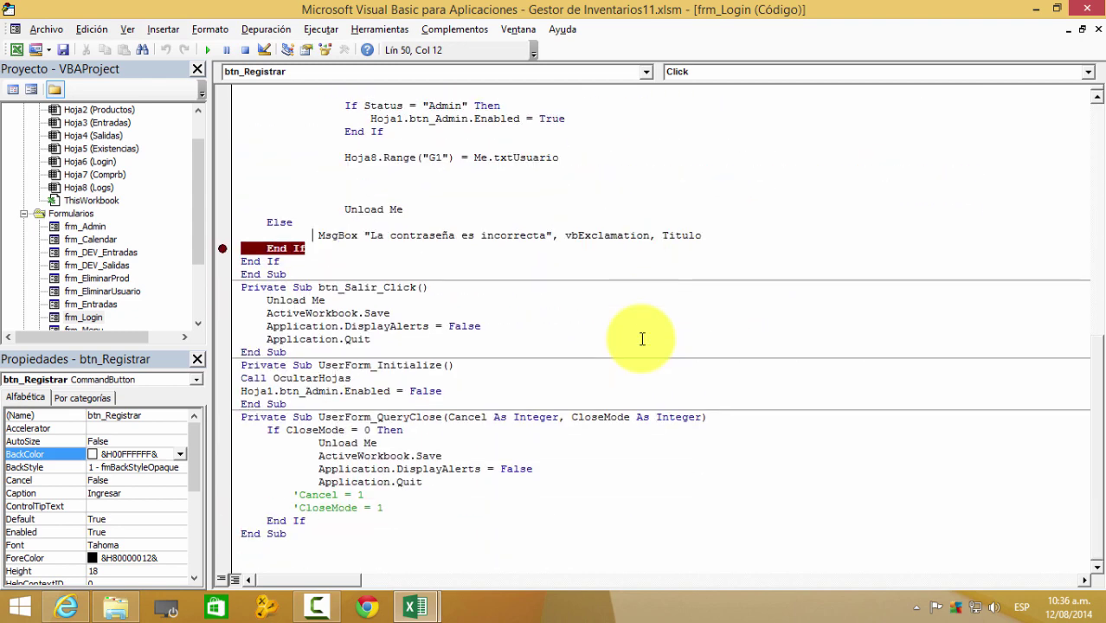
{"action": "scroll", "coordinate": [643, 340], "scroll_direction": "up", "scroll_amount": 1}
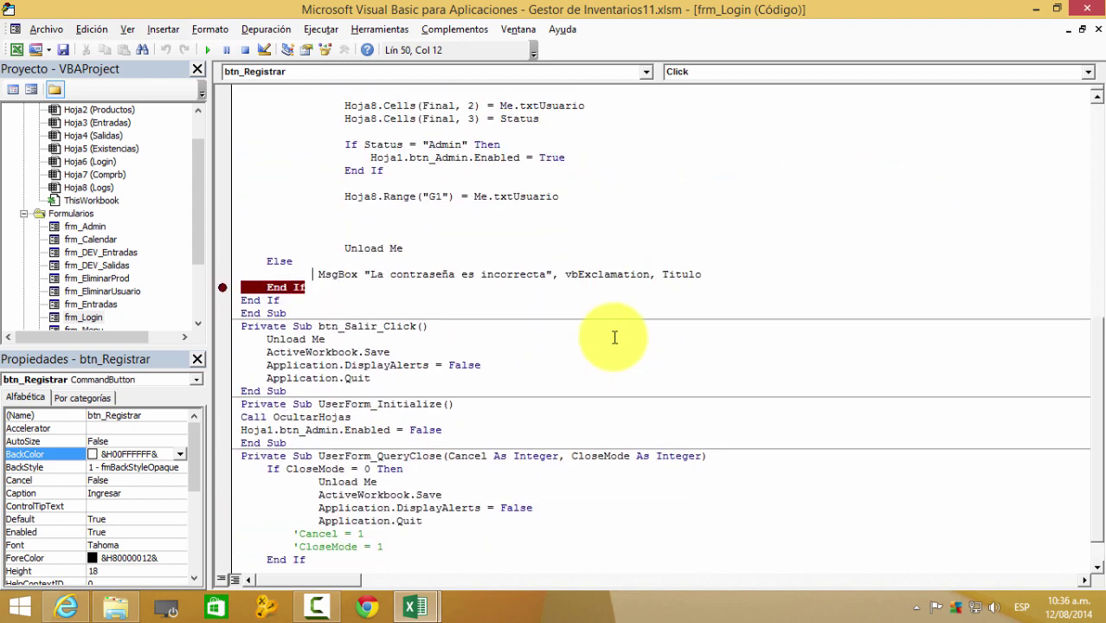
{"action": "left_click", "coordinate": [355, 340]}
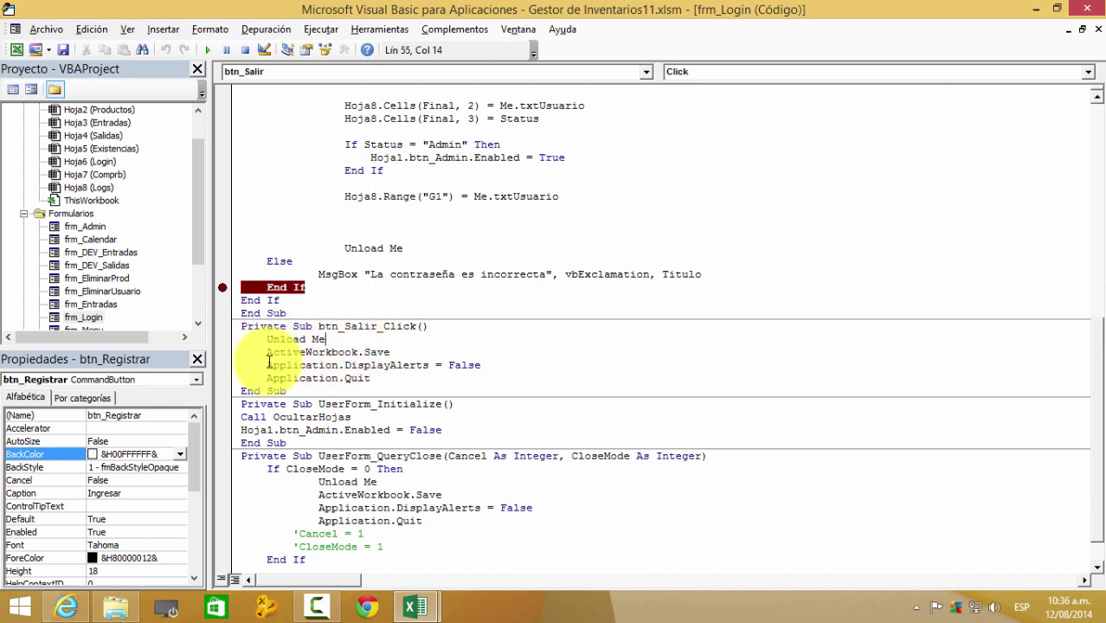
{"action": "left_click", "coordinate": [396, 352]}
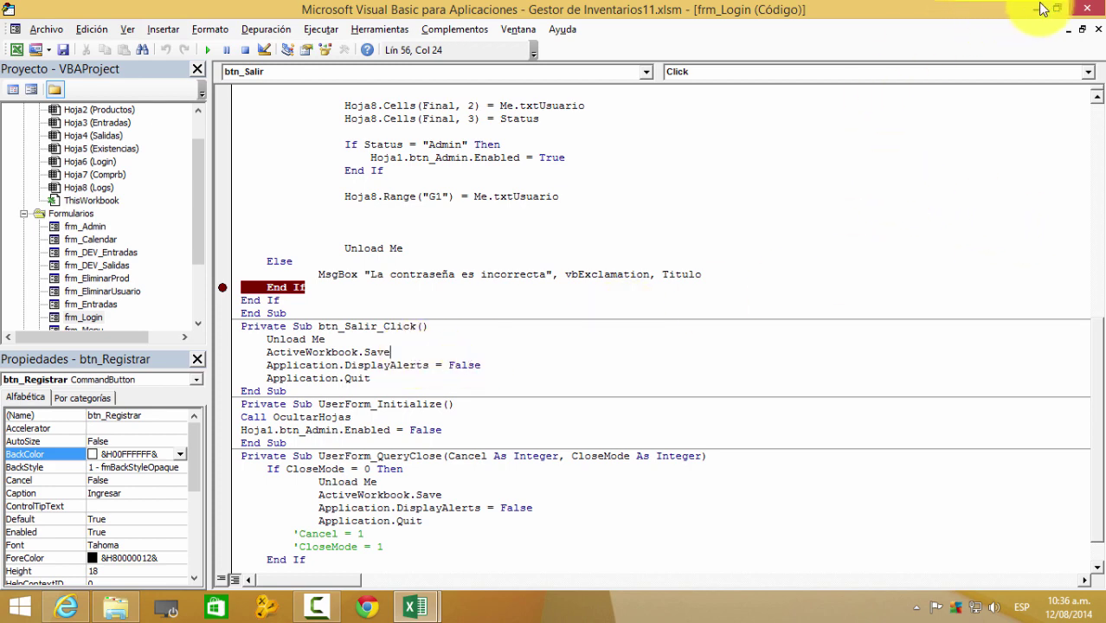
{"action": "left_click", "coordinate": [1081, 12]}
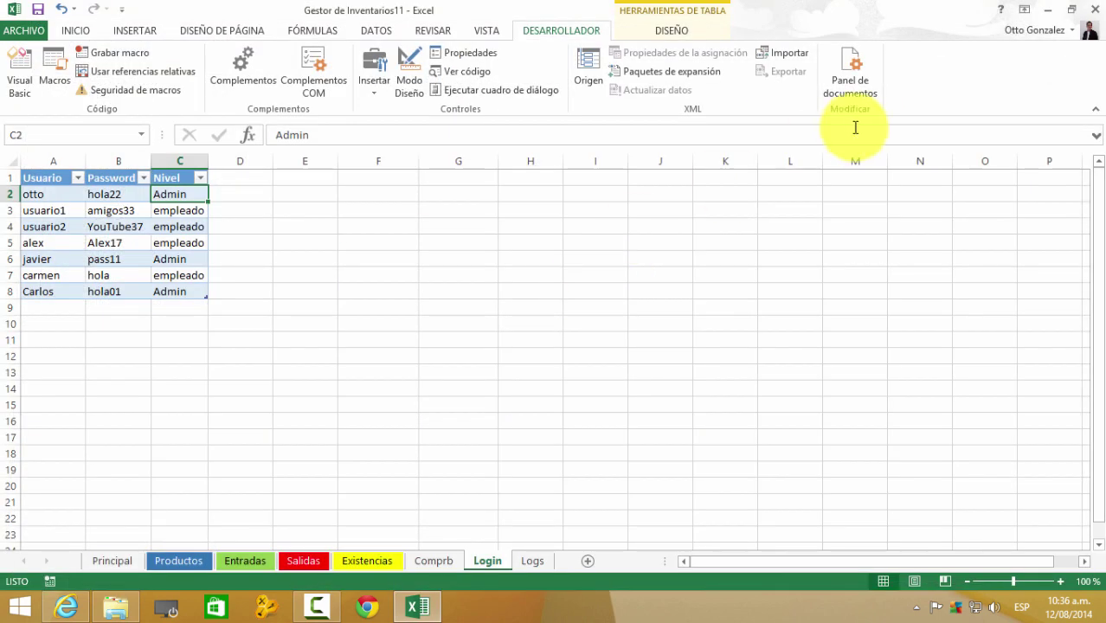
Step: On the Principal sheet, use Cambiar de Usuario to log out, then Salir from the login form
{"action": "left_click", "coordinate": [80, 33]}
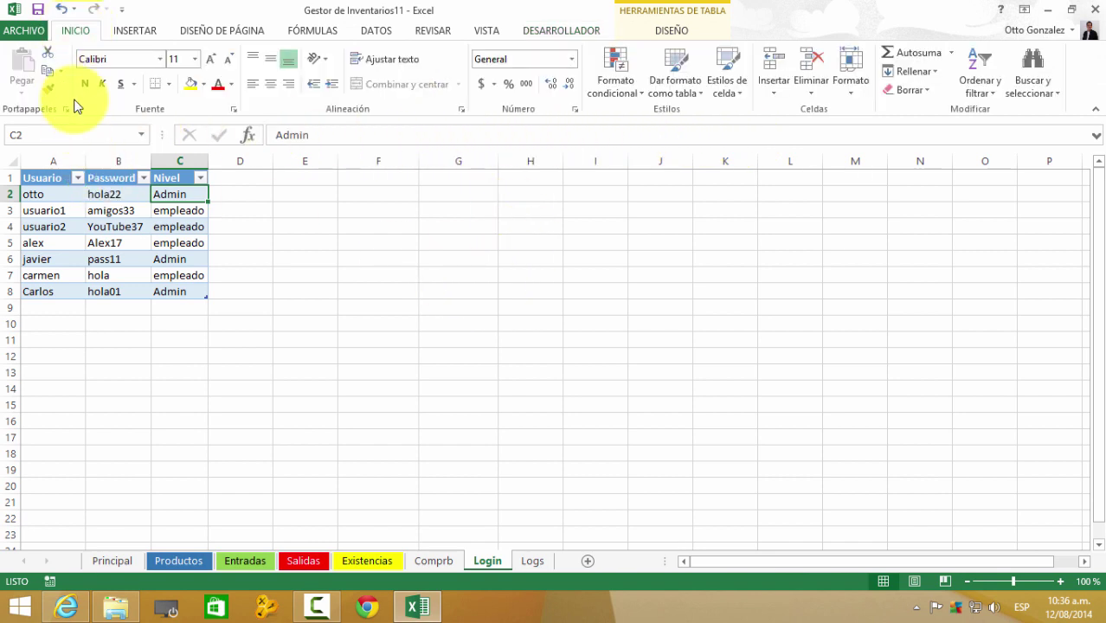
{"action": "left_click", "coordinate": [111, 561]}
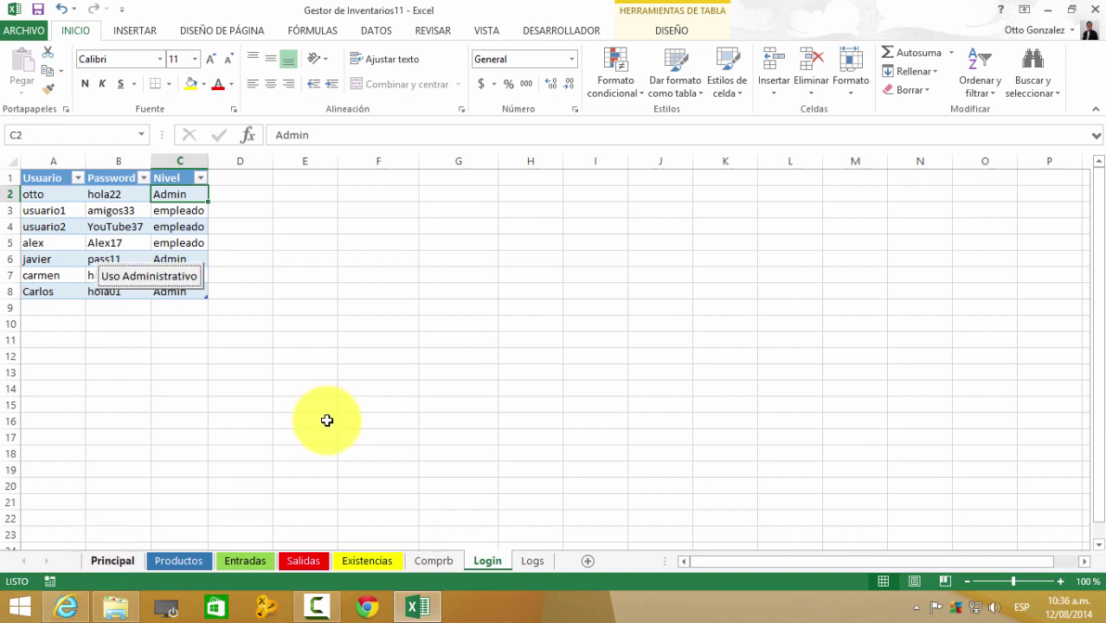
{"action": "left_click", "coordinate": [333, 497]}
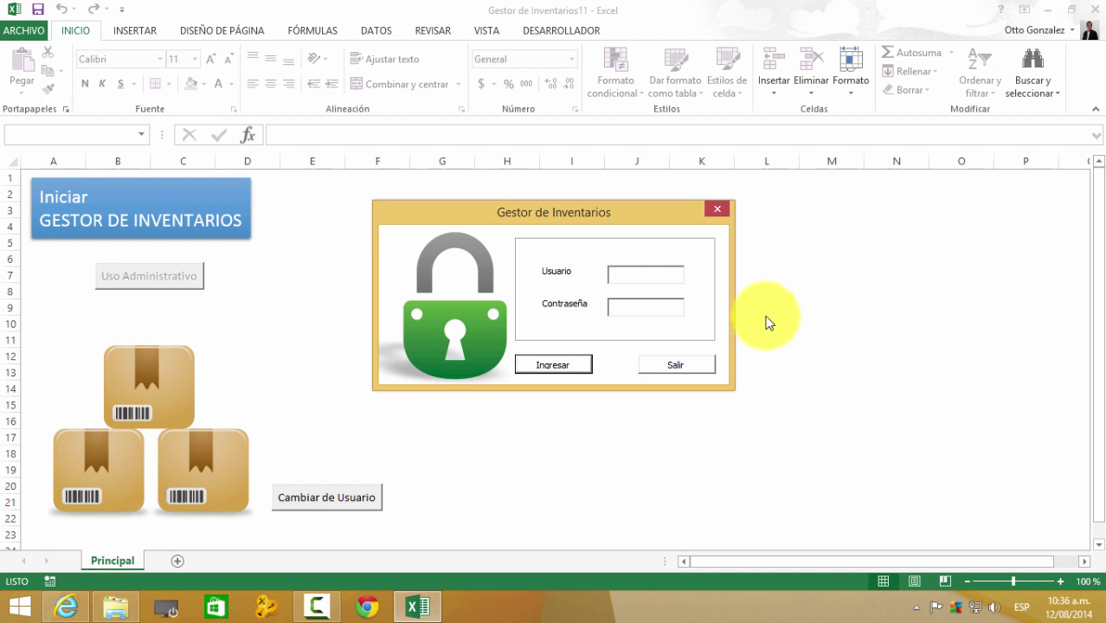
{"action": "left_click", "coordinate": [666, 367]}
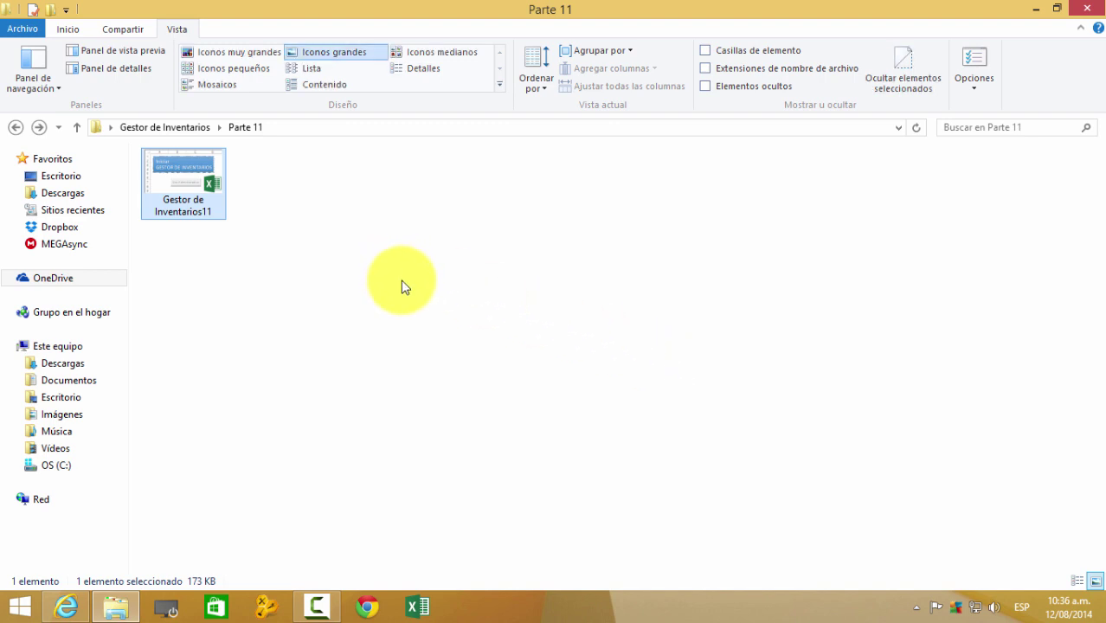
Step: Open Gestor de Inventarios11 from the Parte 11 folder
{"action": "double_click", "coordinate": [191, 188]}
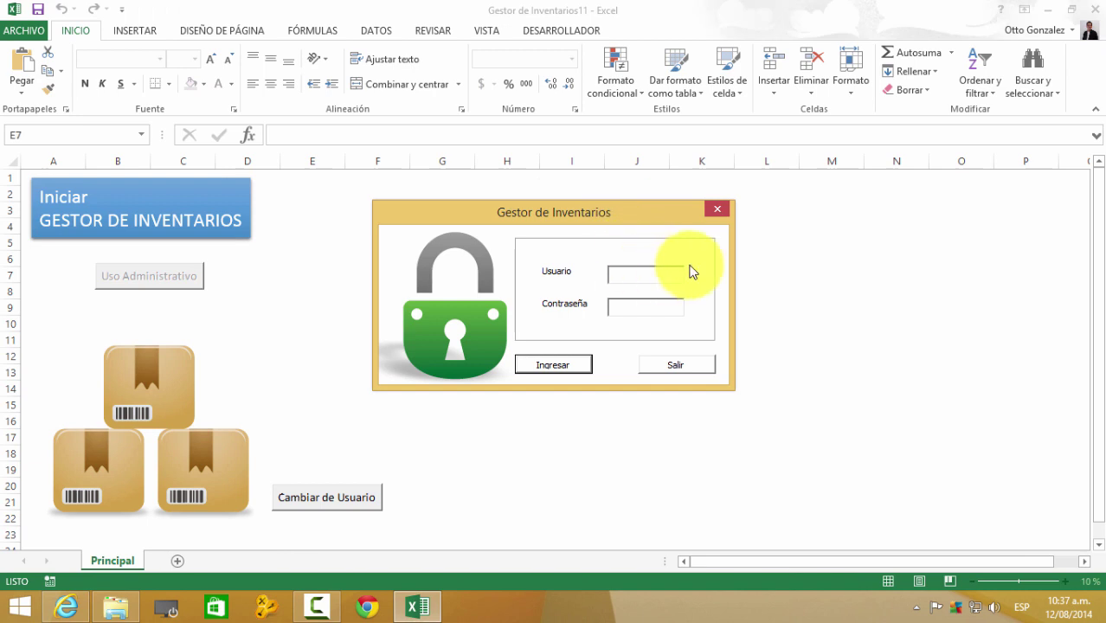
Step: Sign in on the login form with the username and password
{"action": "type", "text": "otto"}
{"action": "key", "text": "Tab"}
{"action": "type", "text": "1234"}
{"action": "key", "text": "Return"}
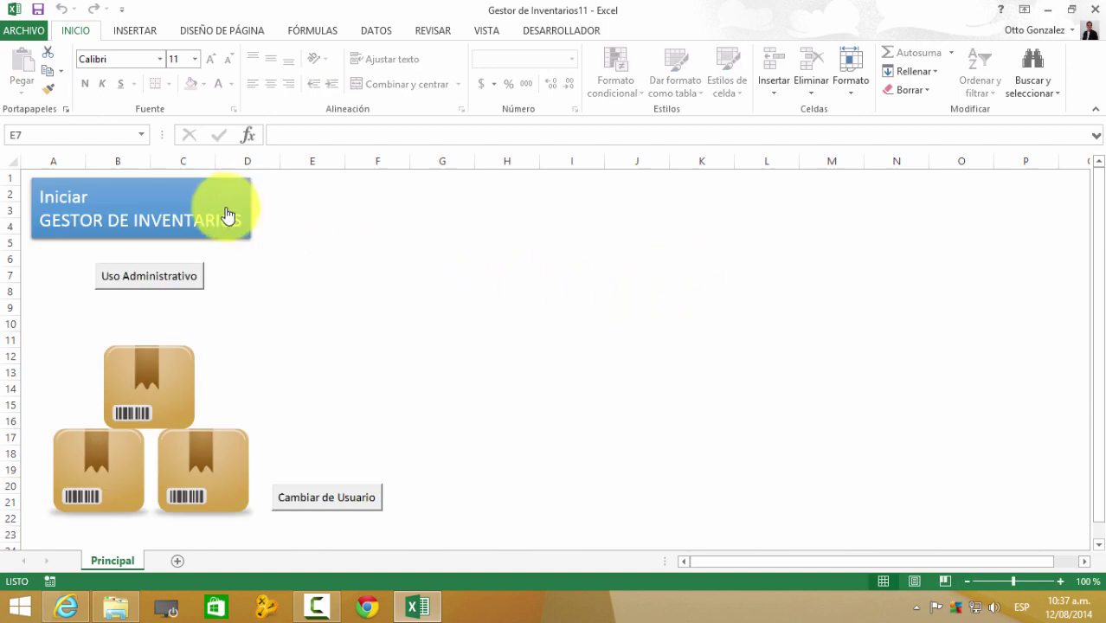
Step: Save the workbook, then open and close the Iniciar GESTOR DE INVENTARIOS menu form
{"action": "left_click", "coordinate": [38, 8]}
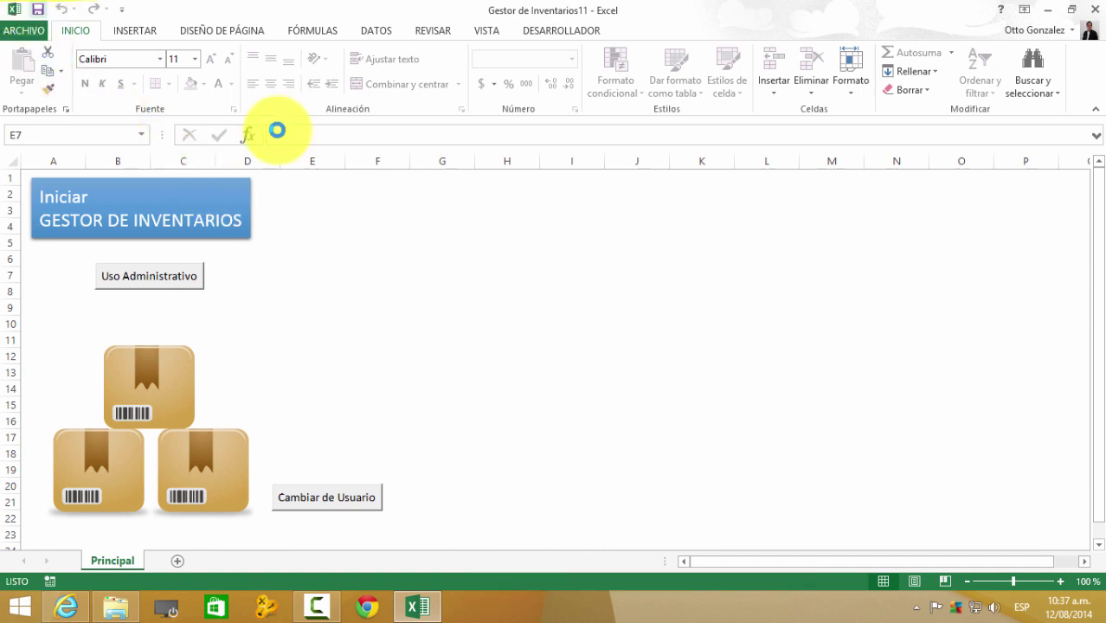
{"action": "left_click", "coordinate": [223, 208]}
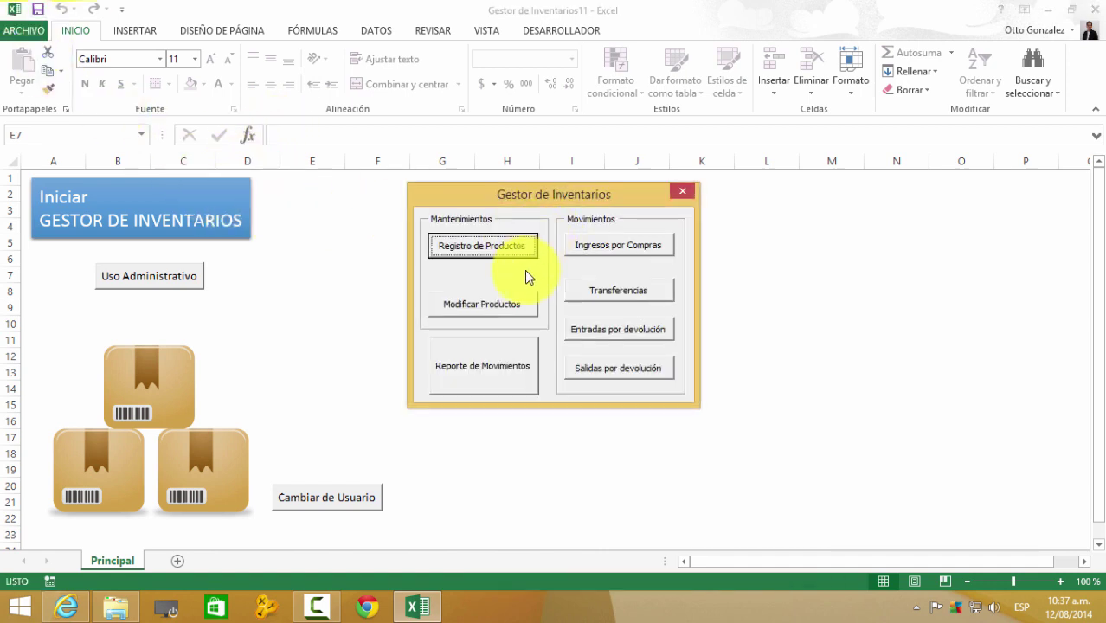
{"action": "left_click", "coordinate": [682, 193]}
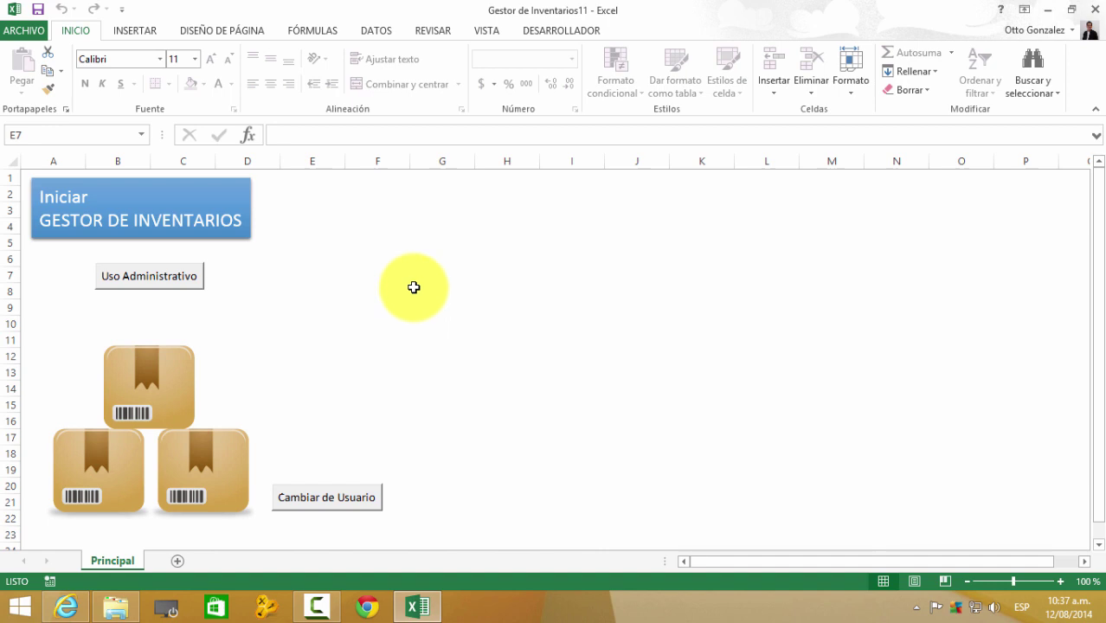
Step: Choose Cambiar de Usuario, then Salir on the login form to close the workbook
{"action": "left_click", "coordinate": [340, 502]}
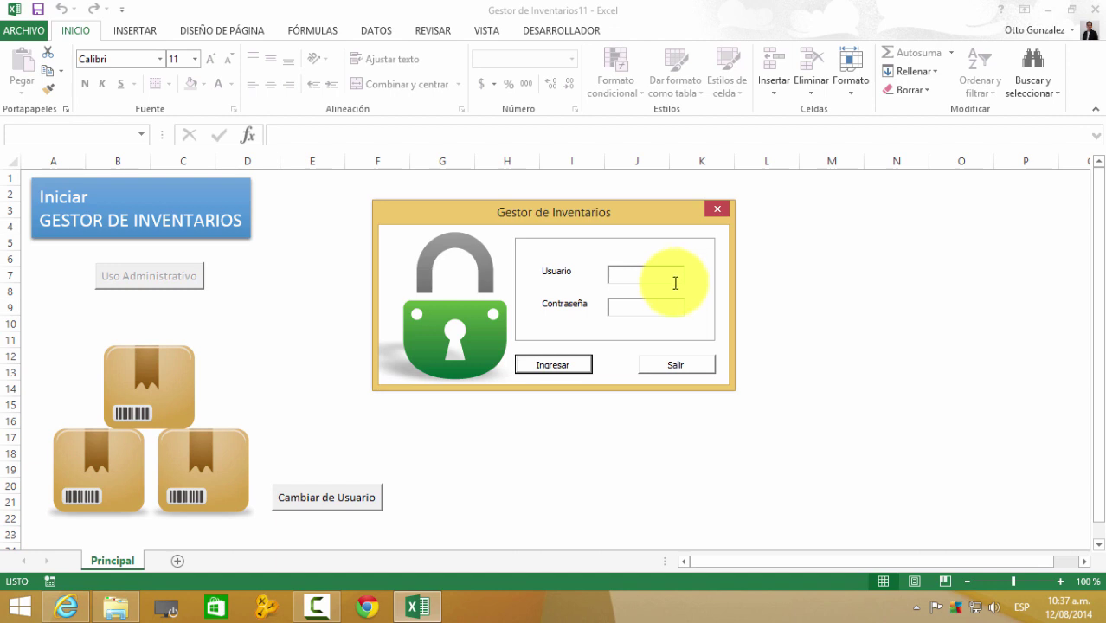
{"action": "left_click", "coordinate": [677, 365]}
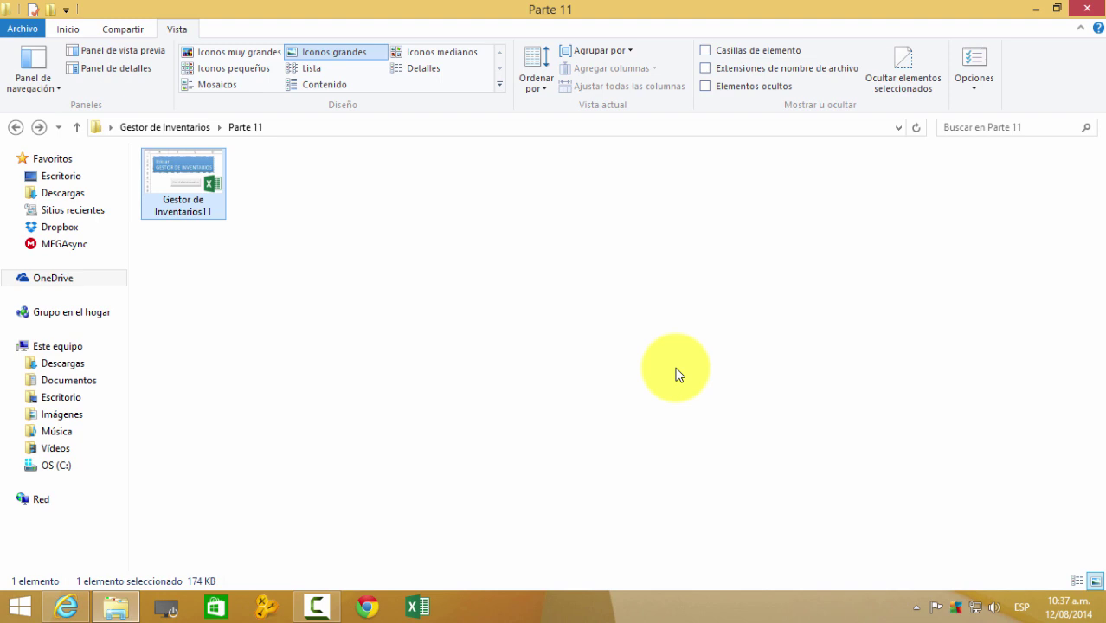
Step: Reopen the Gestor de Inventarios11 workbook from the Parte 11 folder
{"action": "double_click", "coordinate": [212, 162]}
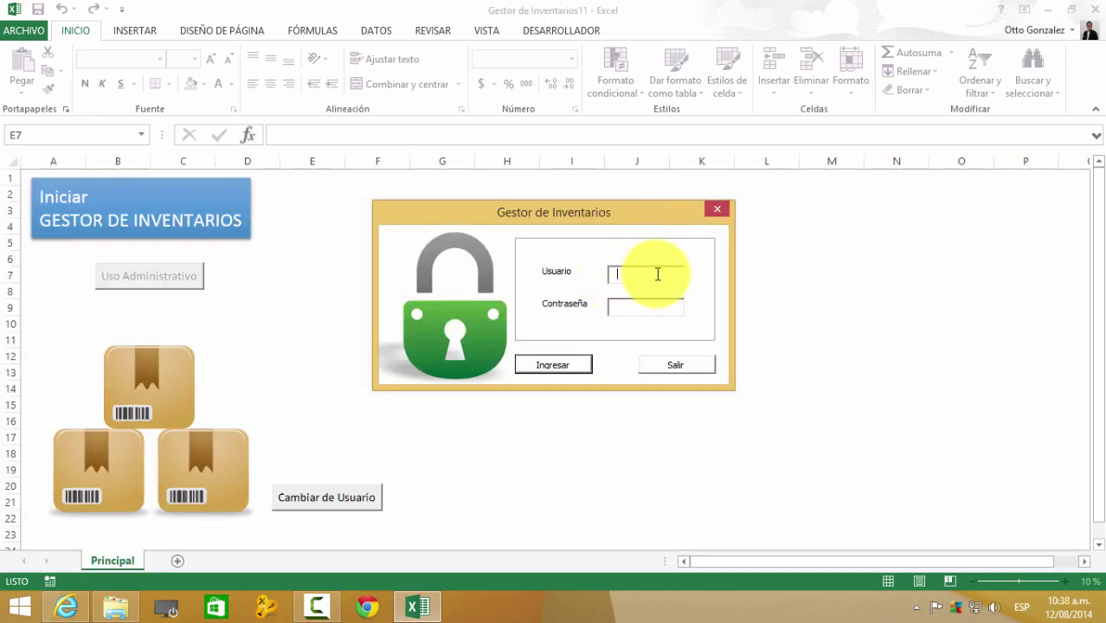
Step: Log in with the administrator user name and password, then show the DESARROLLADOR tab
{"action": "type", "text": "otto"}
{"action": "key", "text": "Tab"}
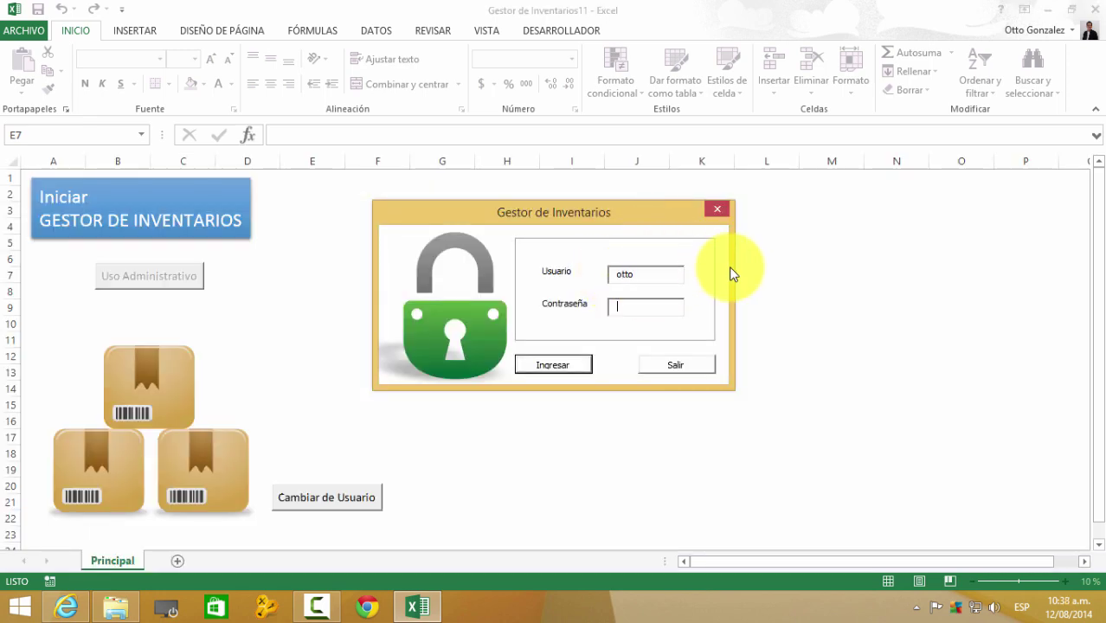
{"action": "type", "text": "*****"}
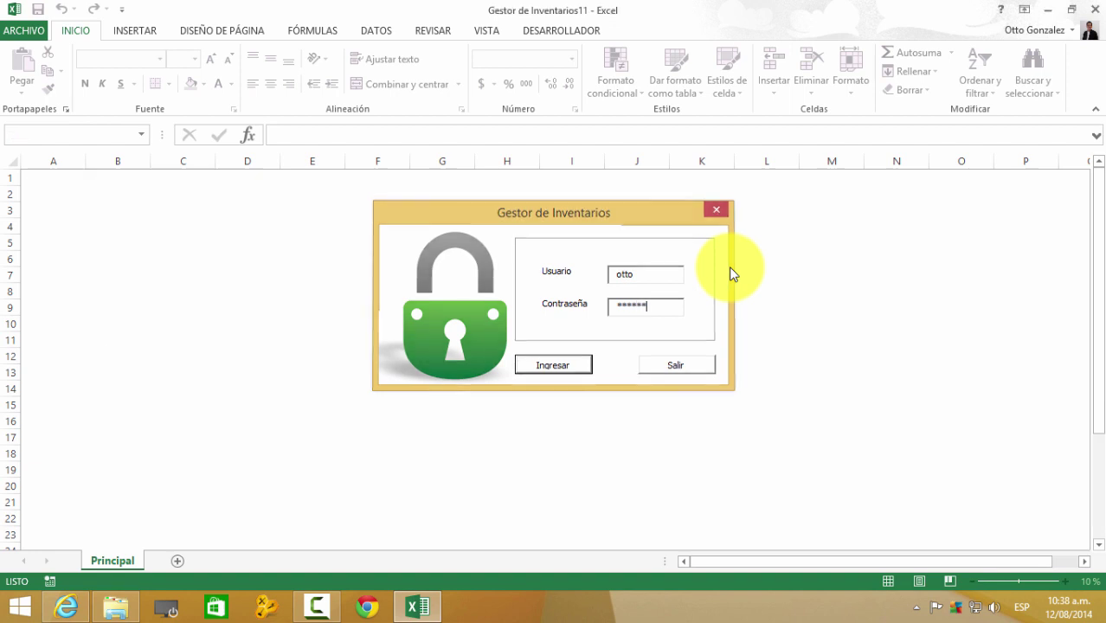
{"action": "key", "text": "Return"}
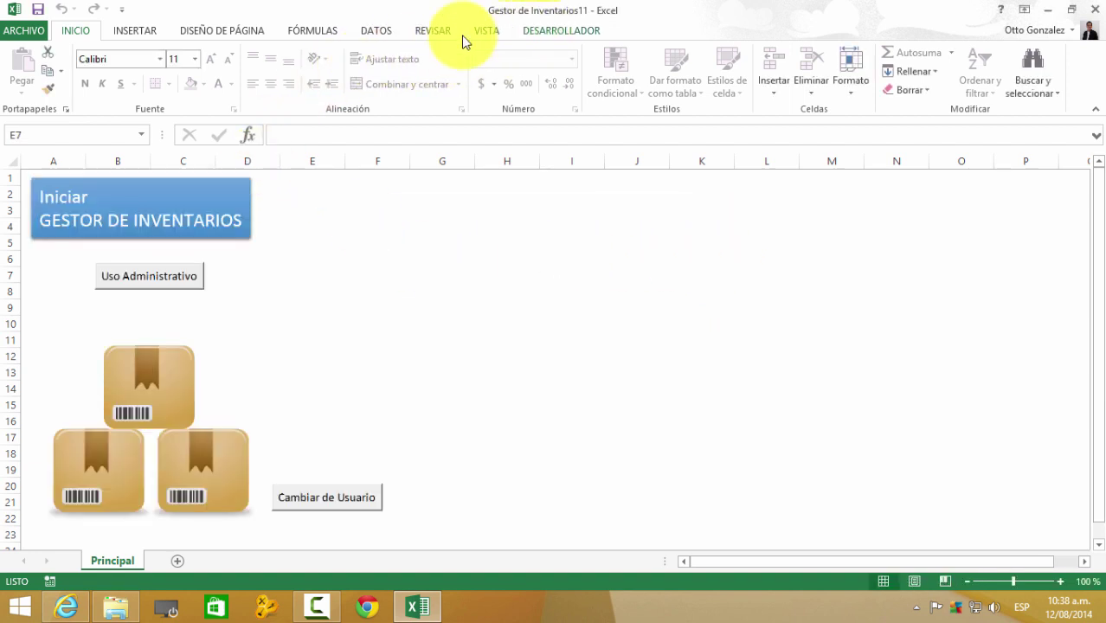
{"action": "left_click", "coordinate": [561, 31]}
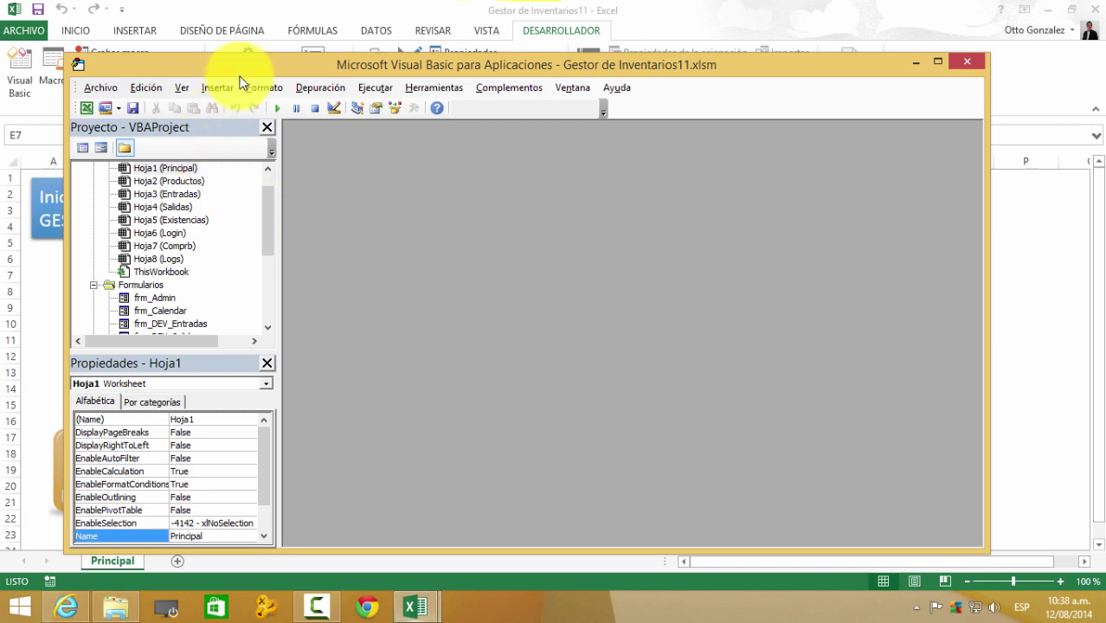
Step: Maximize the VBA editor and open frm_Login's Ingresar button code, scrolled to the exit routine
{"action": "double_click", "coordinate": [246, 64]}
{"action": "left_click_drag", "start_coordinate": [198, 192], "coordinate": [194, 209]}
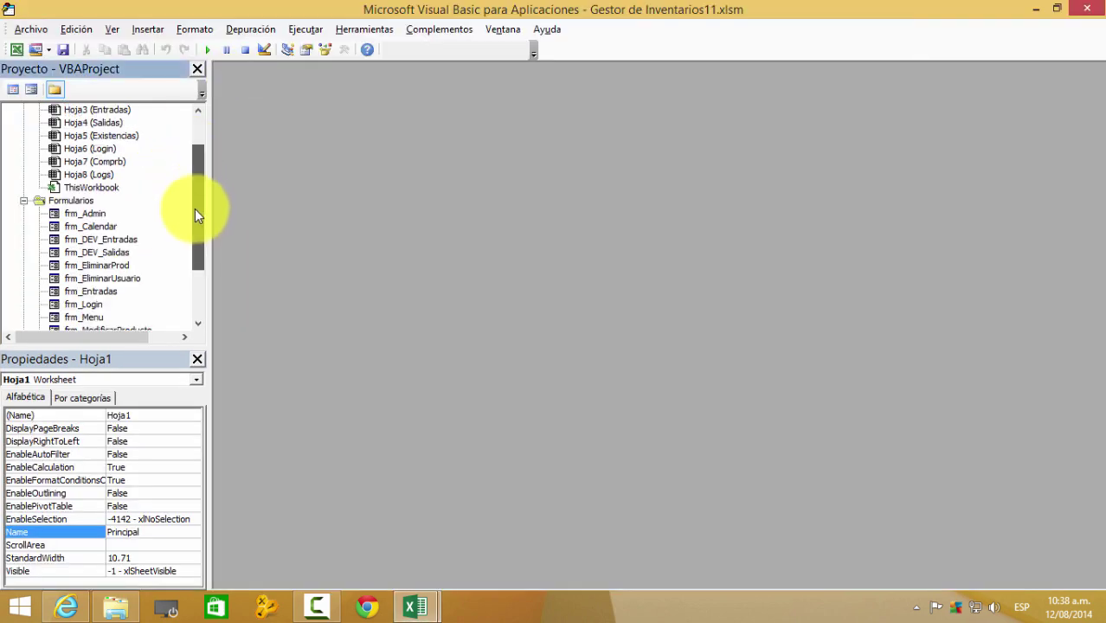
{"action": "double_click", "coordinate": [90, 304]}
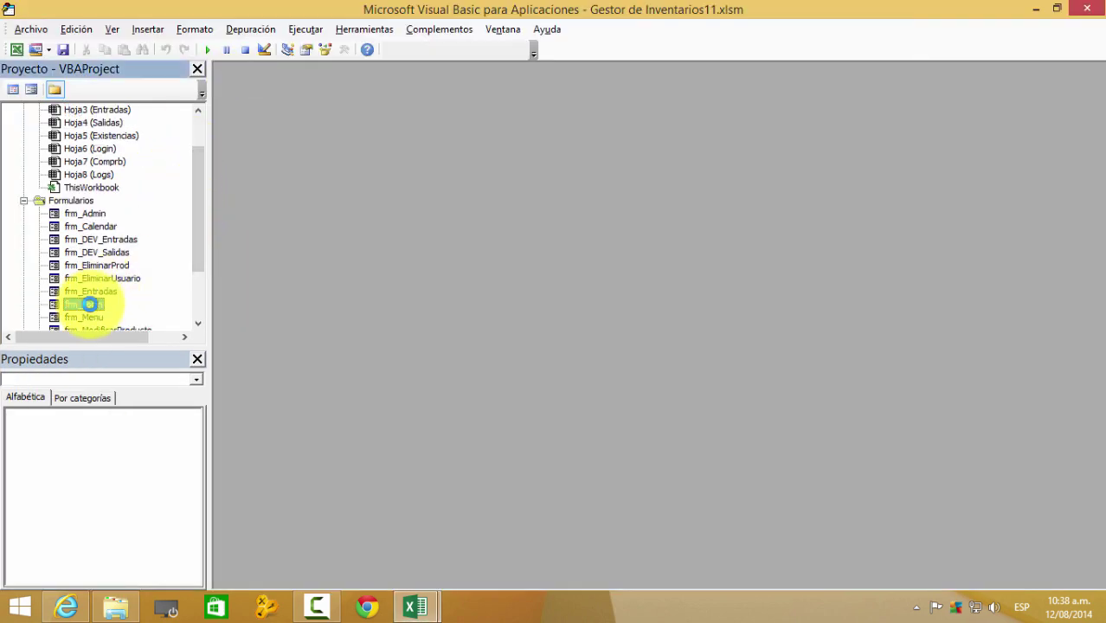
{"action": "double_click", "coordinate": [397, 230]}
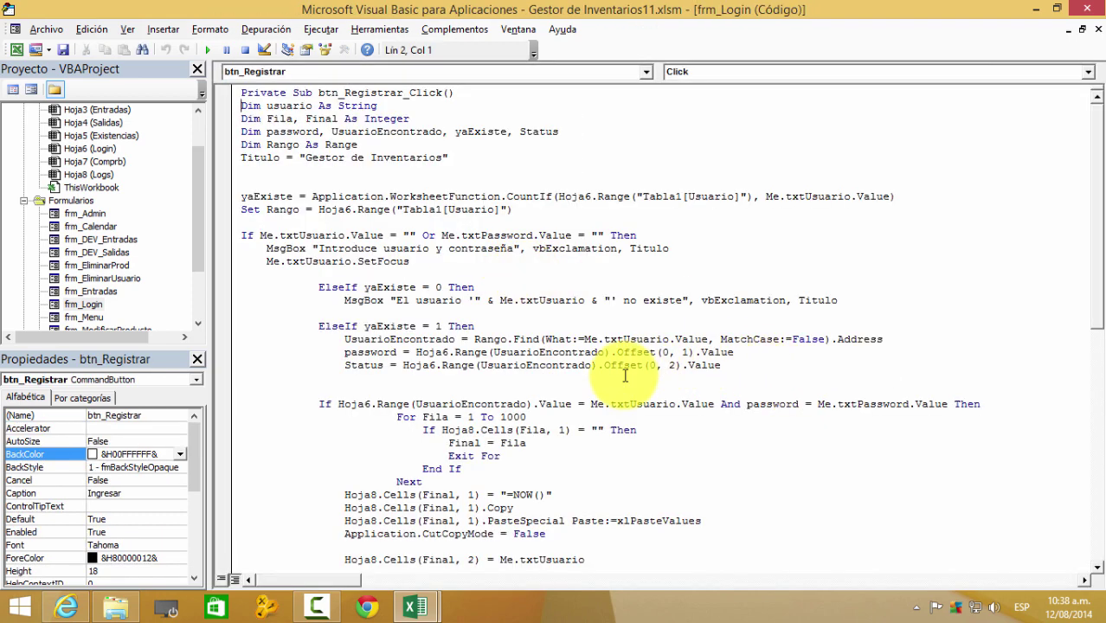
{"action": "scroll", "coordinate": [625, 374], "scroll_direction": "down", "scroll_amount": 4}
{"action": "scroll", "coordinate": [637, 432], "scroll_direction": "down", "scroll_amount": 6}
{"action": "scroll", "coordinate": [625, 375], "scroll_direction": "down", "scroll_amount": 1}
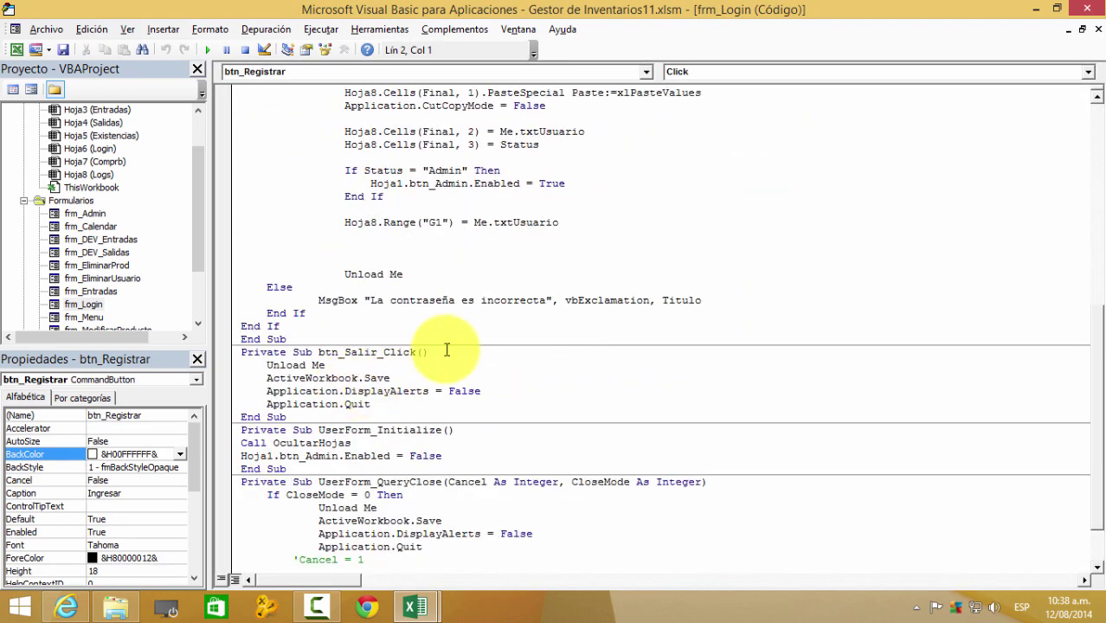
Step: Step through btn_Salir_Click's Unload Me, ActiveWorkbook.Save, DisplayAlerts and Application.Quit lines
{"action": "left_click", "coordinate": [325, 380]}
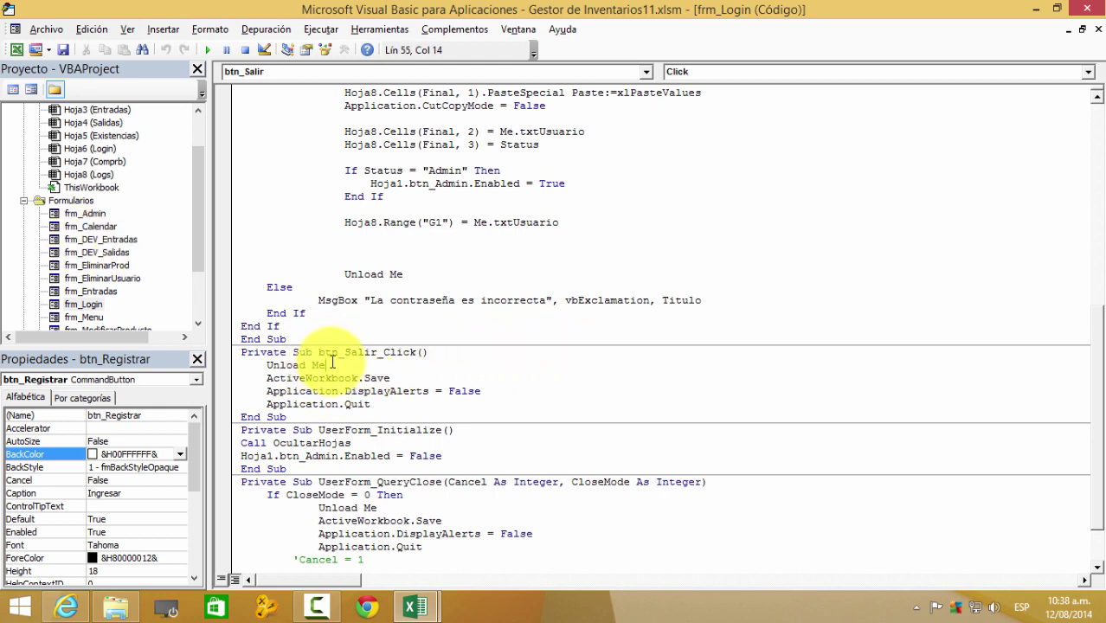
{"action": "left_click", "coordinate": [401, 378]}
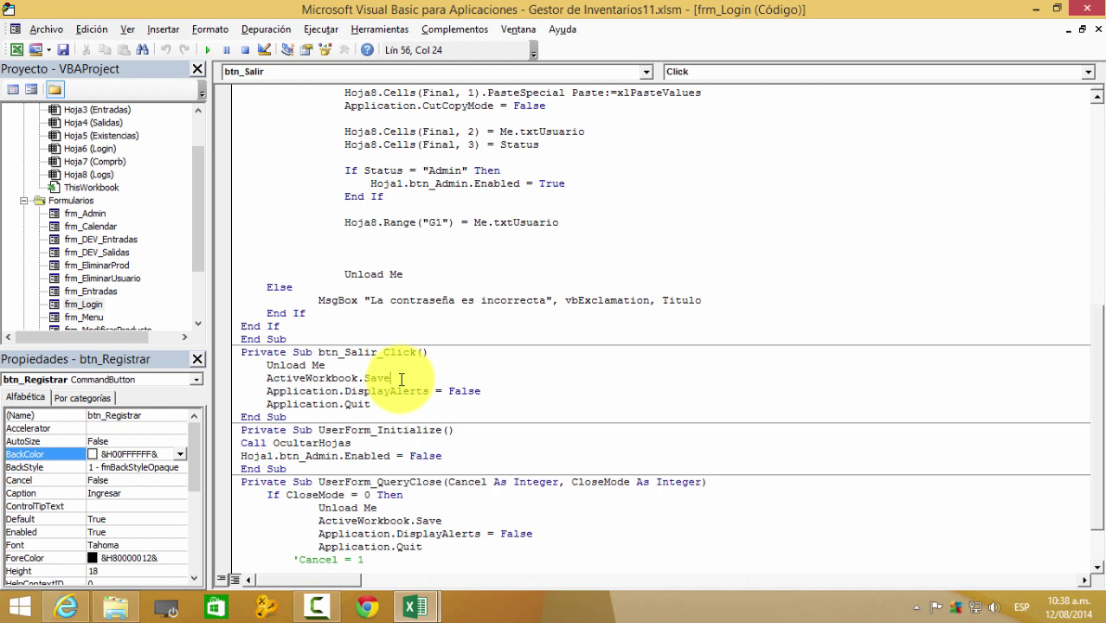
{"action": "left_click", "coordinate": [336, 364]}
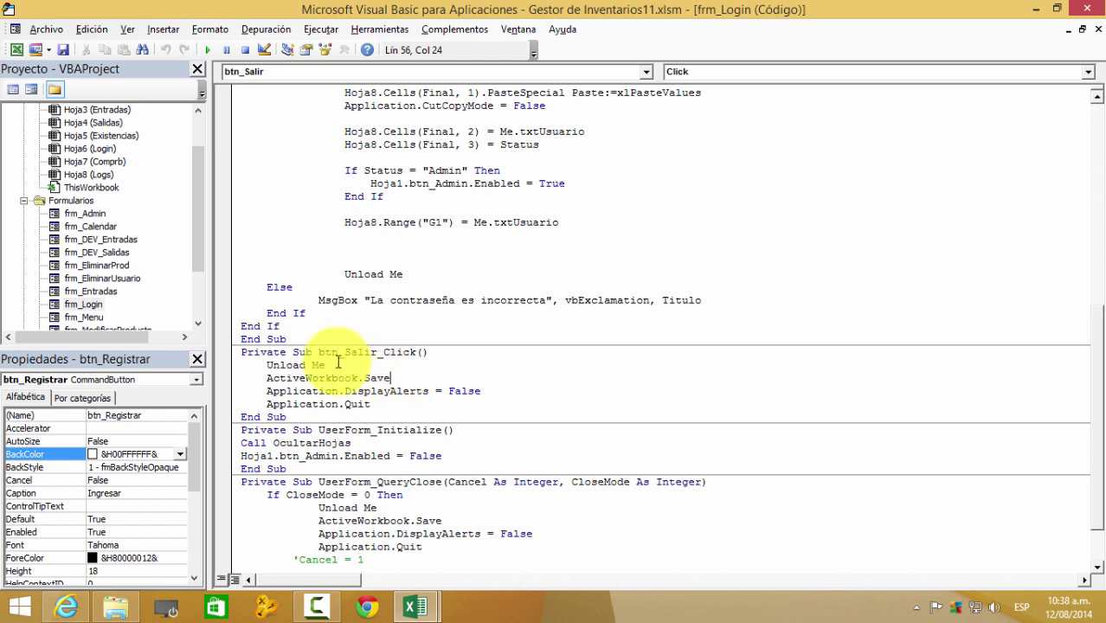
{"action": "left_click", "coordinate": [396, 378]}
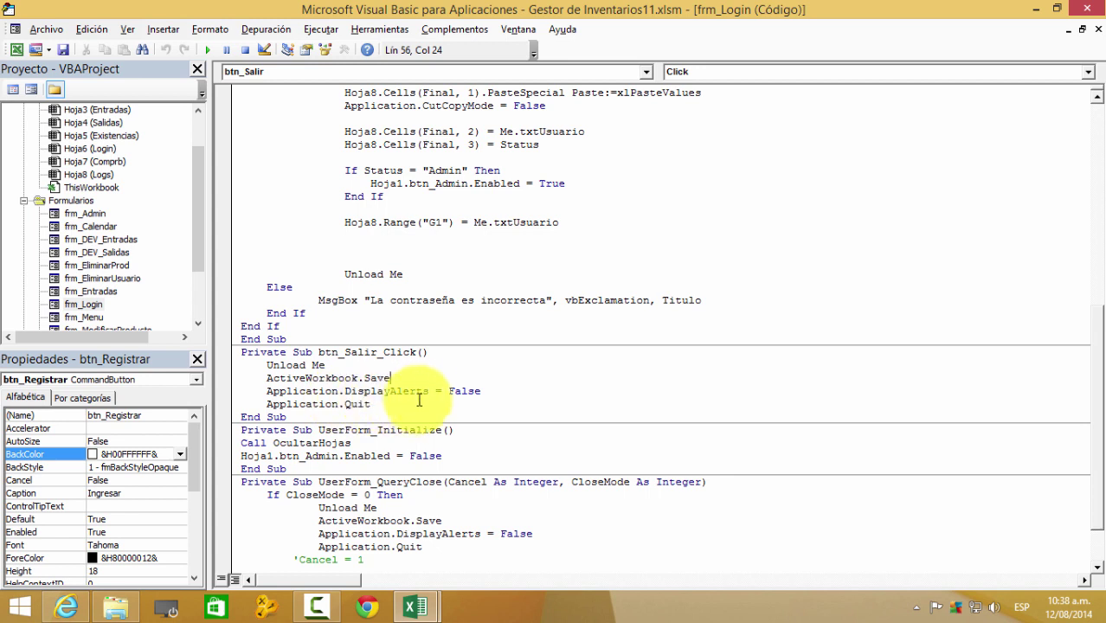
{"action": "left_click", "coordinate": [482, 391]}
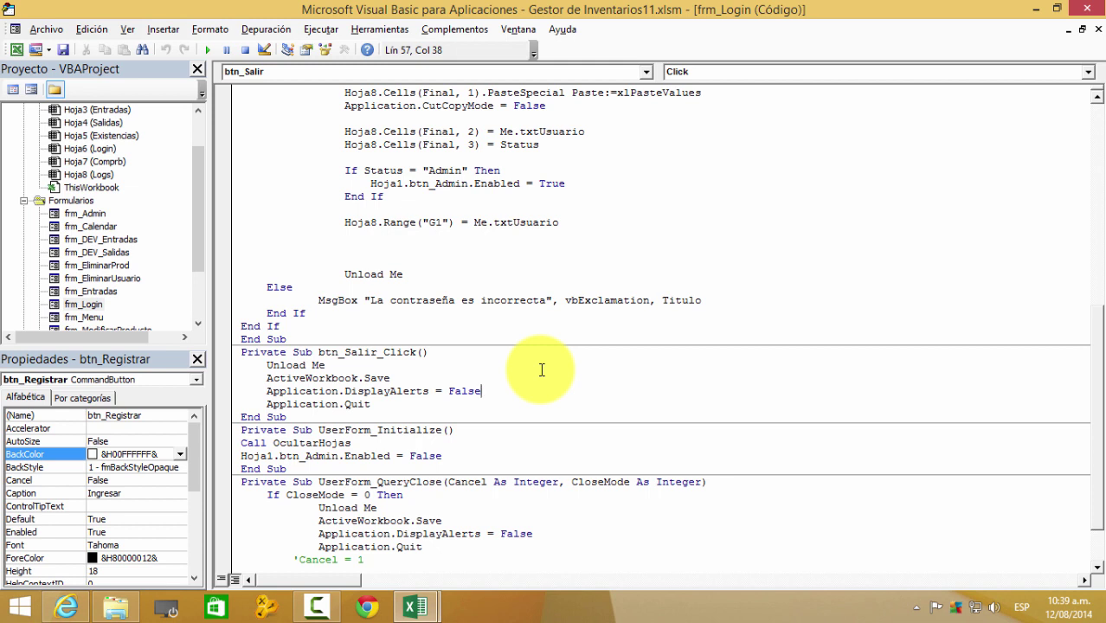
{"action": "left_click", "coordinate": [376, 404]}
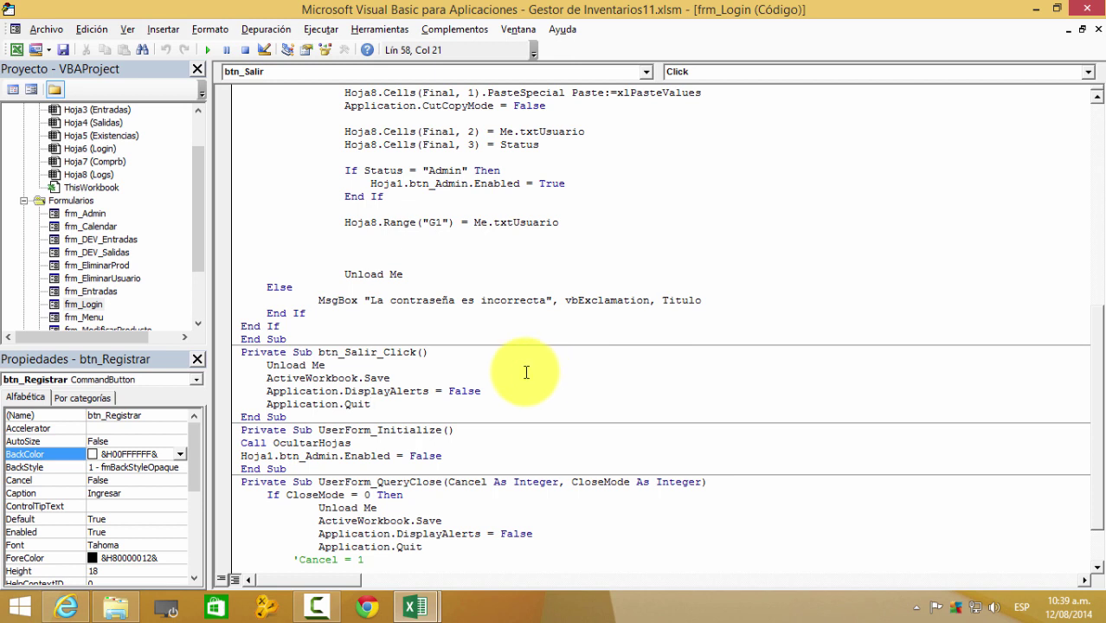
{"action": "left_click", "coordinate": [290, 417]}
Step: Review UserForm_Initialize's Call OcultarHojas line and the line disabling the admin button
{"action": "scroll", "coordinate": [389, 383], "scroll_direction": "down", "scroll_amount": 1}
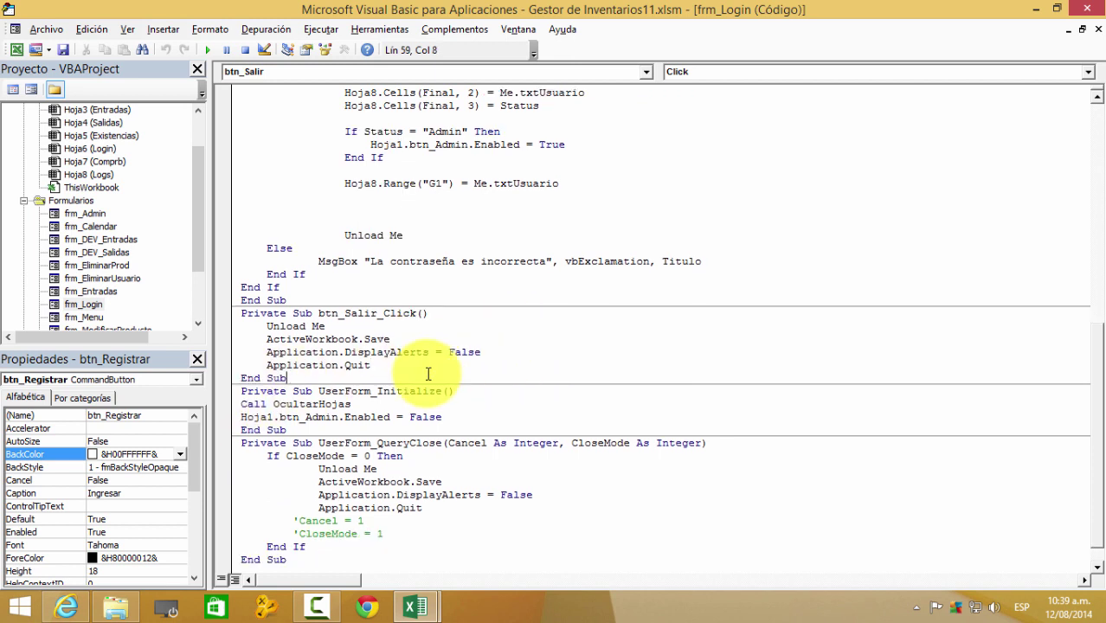
{"action": "scroll", "coordinate": [391, 383], "scroll_direction": "down", "scroll_amount": 2}
{"action": "left_click", "coordinate": [391, 379]}
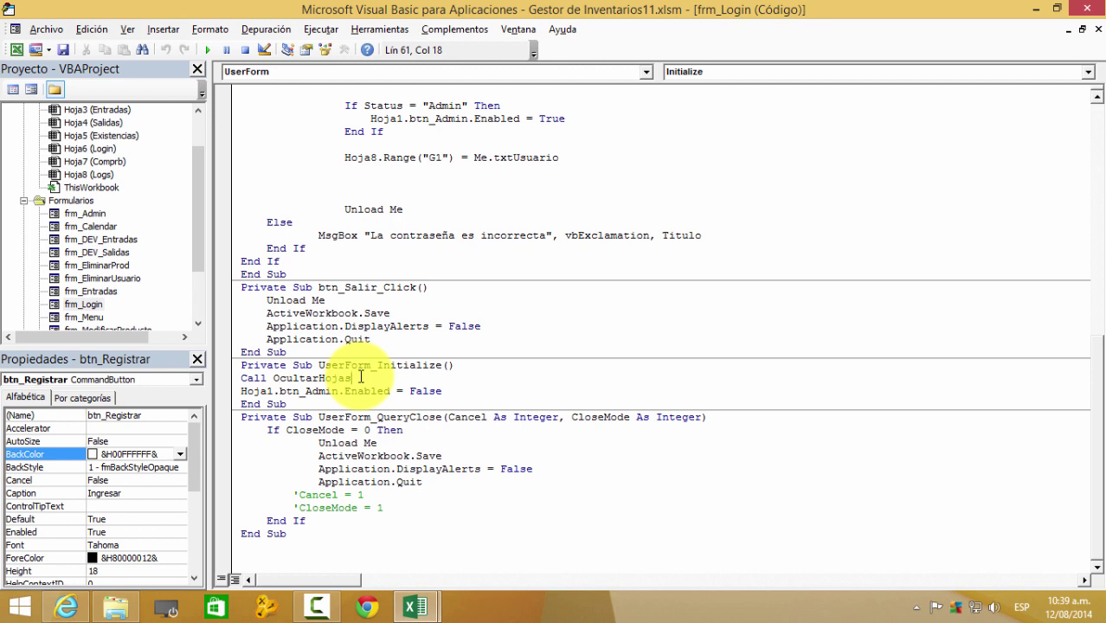
{"action": "left_click", "coordinate": [444, 391]}
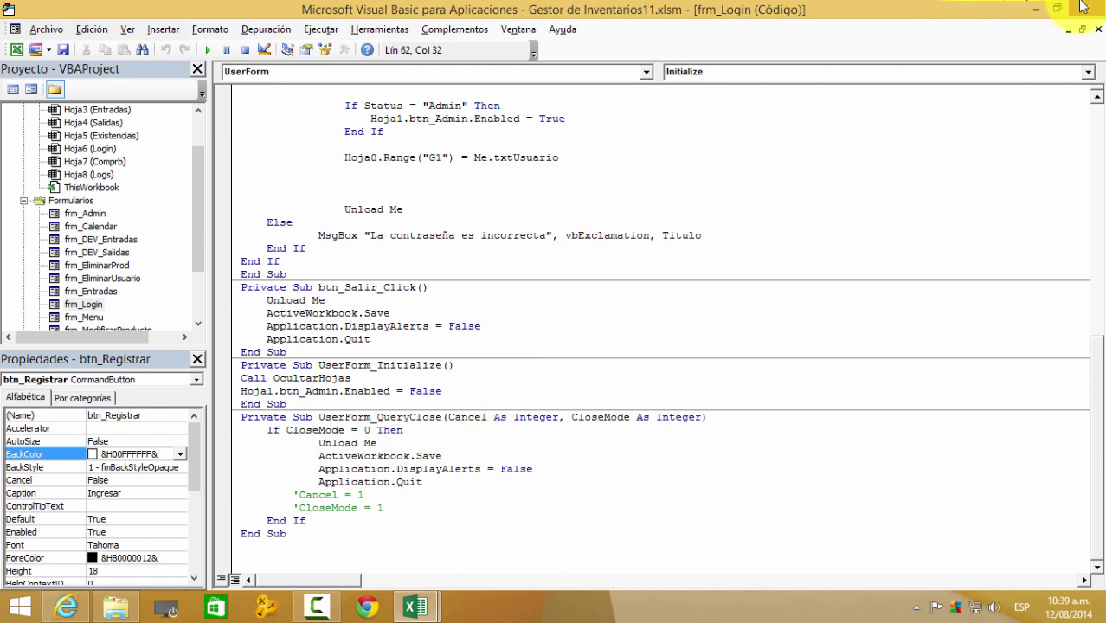
Step: Back in the workbook, unhide all sheets via Uso Administrativo > Mostrar hojas, then close Excel
{"action": "left_click", "coordinate": [1036, 9]}
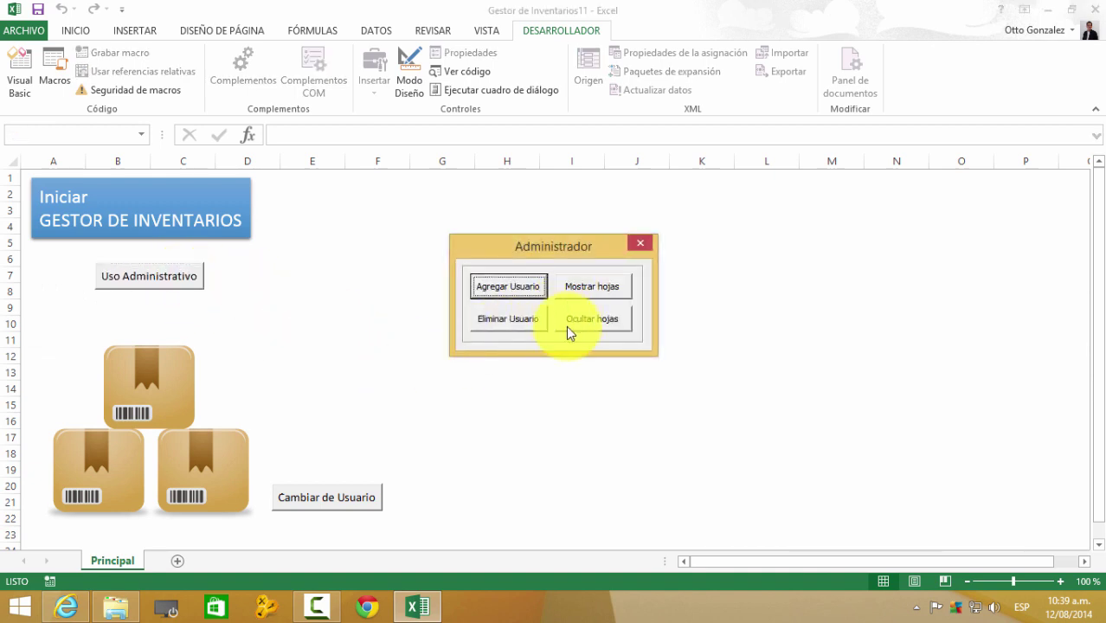
{"action": "left_click", "coordinate": [598, 282]}
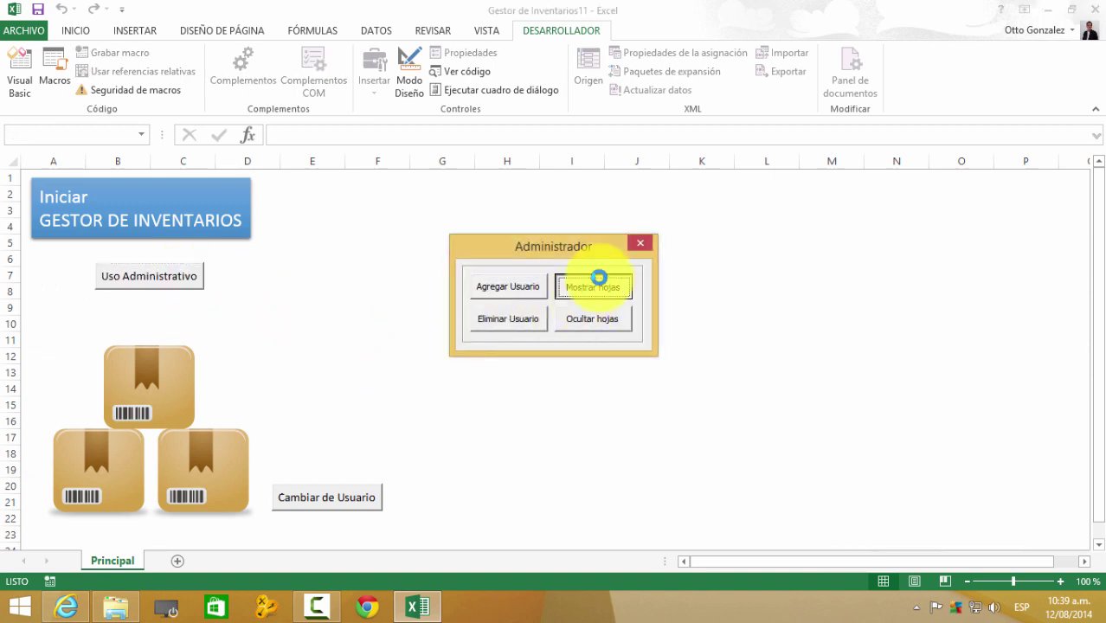
{"action": "left_click", "coordinate": [640, 246]}
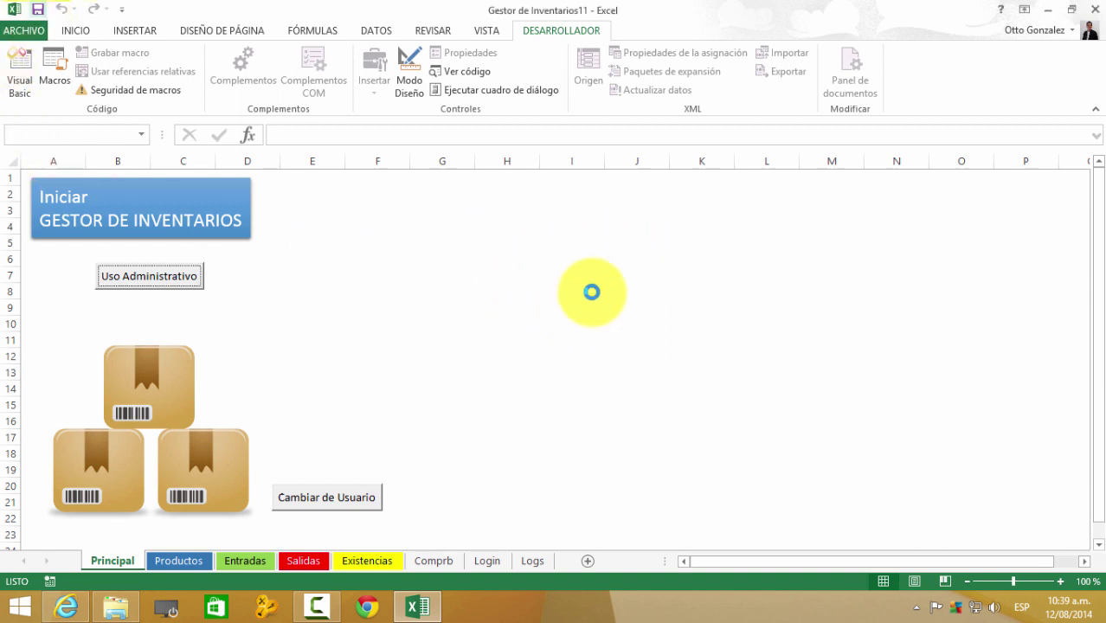
{"action": "left_click", "coordinate": [1095, 9]}
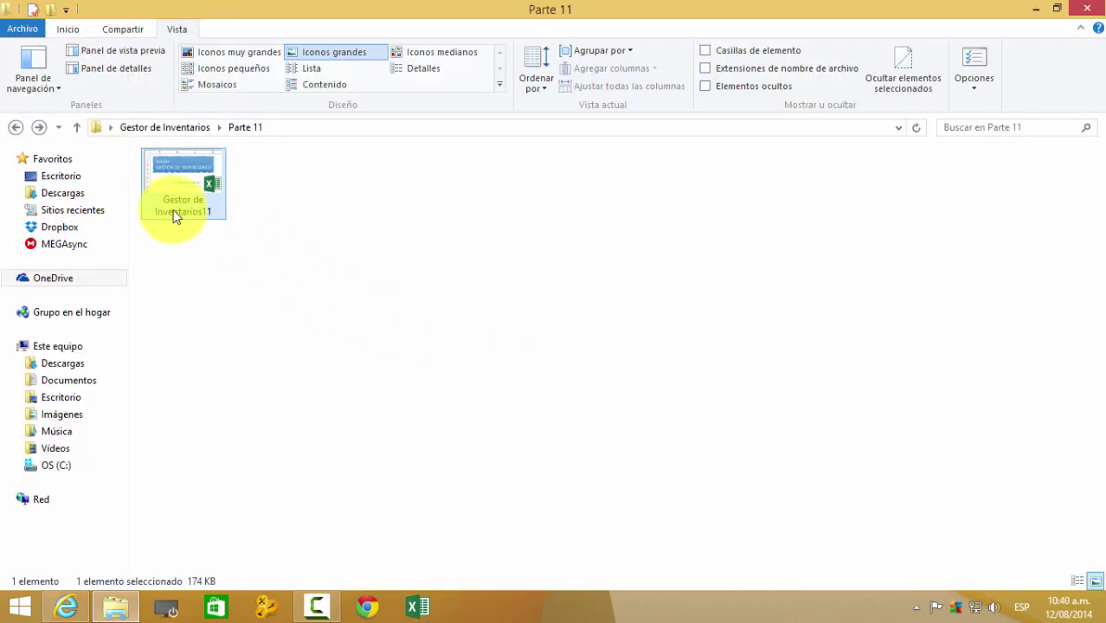
Step: Launch Gestor de Inventarios11 again from the Parte 11 folder
{"action": "double_click", "coordinate": [192, 183]}
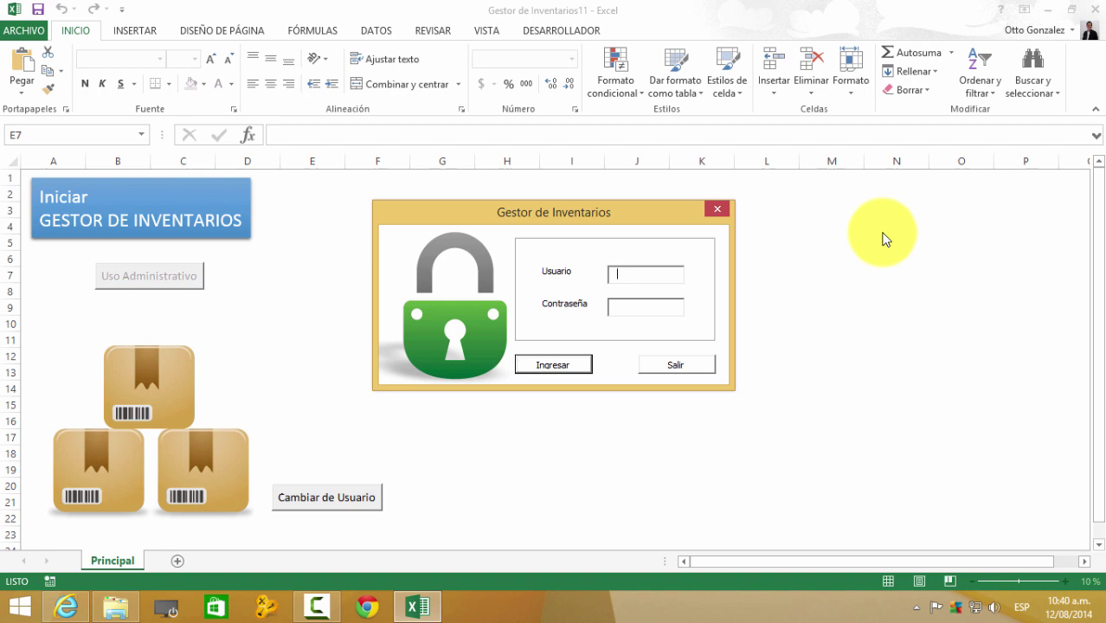
Step: Sign in through the login form, then open the Visual Basic editor from DESARROLLADOR
{"action": "type", "text": "hola"}
{"action": "key", "text": "BackSpace"}
{"action": "key", "text": "BackSpace"}
{"action": "key", "text": "BackSpace"}
{"action": "key", "text": "BackSpace"}
{"action": "type", "text": "ot"}
{"action": "type", "text": "to"}
{"action": "type", "text": "123456"}
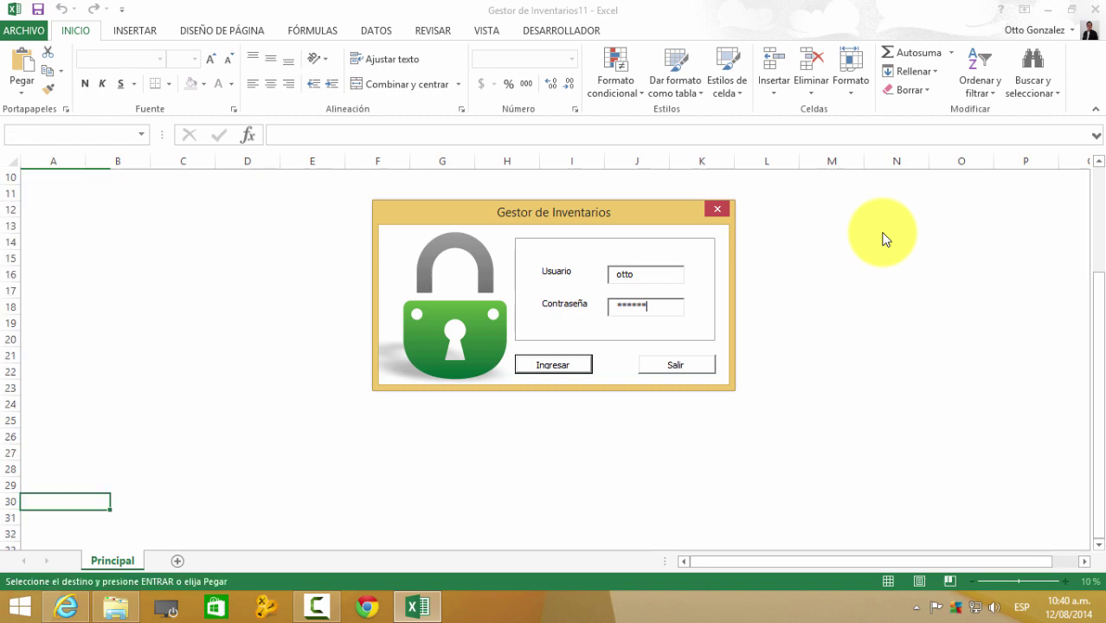
{"action": "key", "text": "Return"}
{"action": "left_click", "coordinate": [554, 31]}
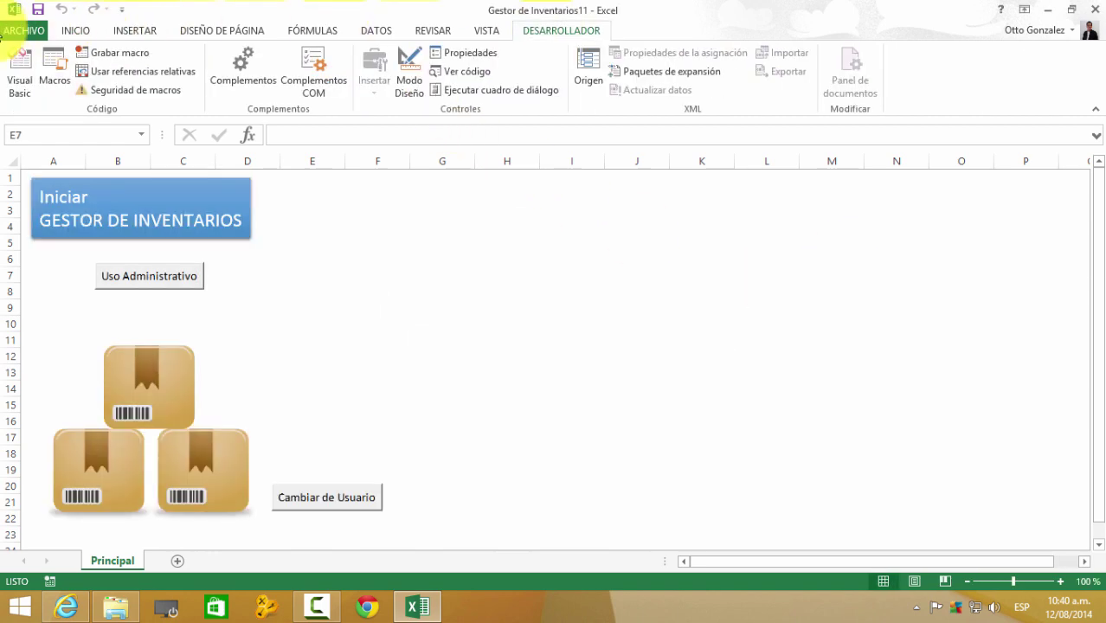
{"action": "left_click", "coordinate": [20, 71]}
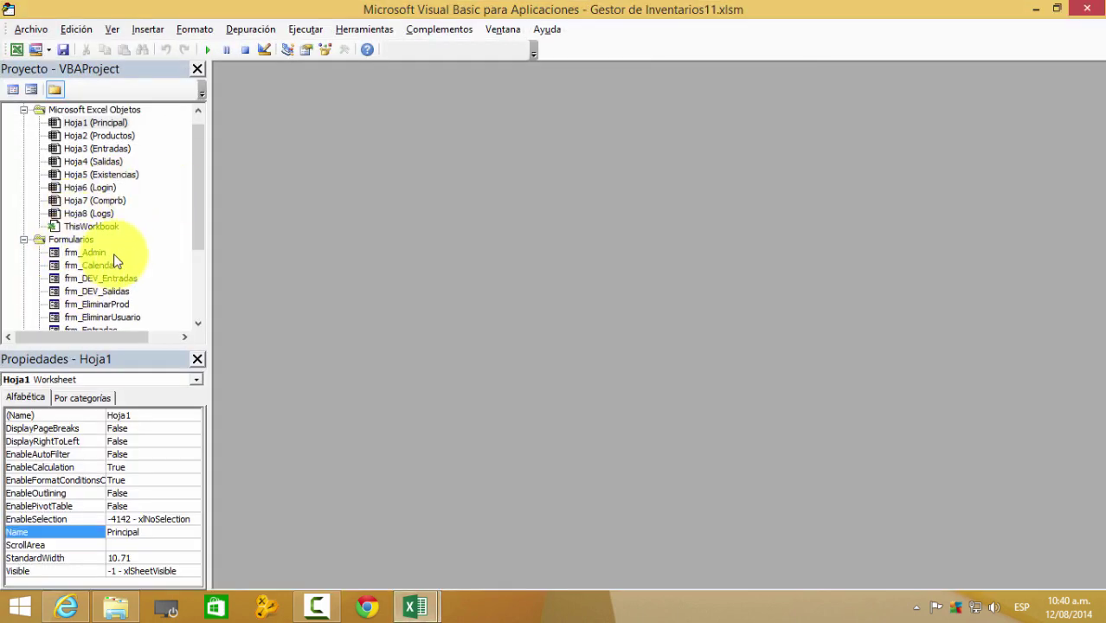
Step: Open frm_Login's Ingresar button code and place the caret after ActiveWorkbook.Save in UserForm_QueryClose
{"action": "left_click_drag", "start_coordinate": [198, 227], "coordinate": [198, 240]}
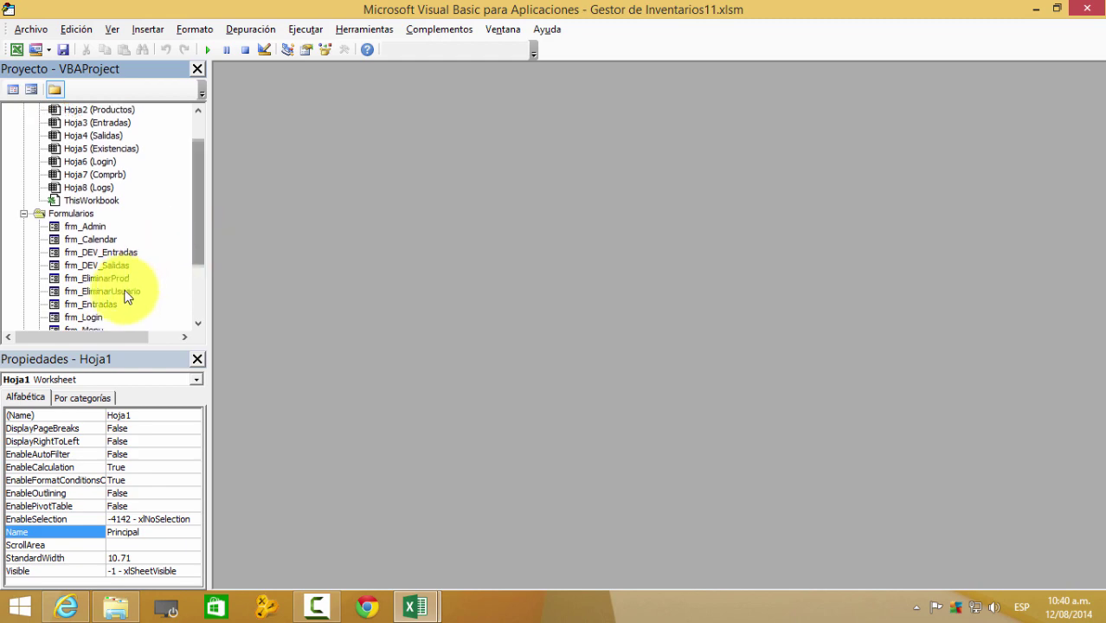
{"action": "double_click", "coordinate": [87, 318]}
{"action": "left_click", "coordinate": [391, 230]}
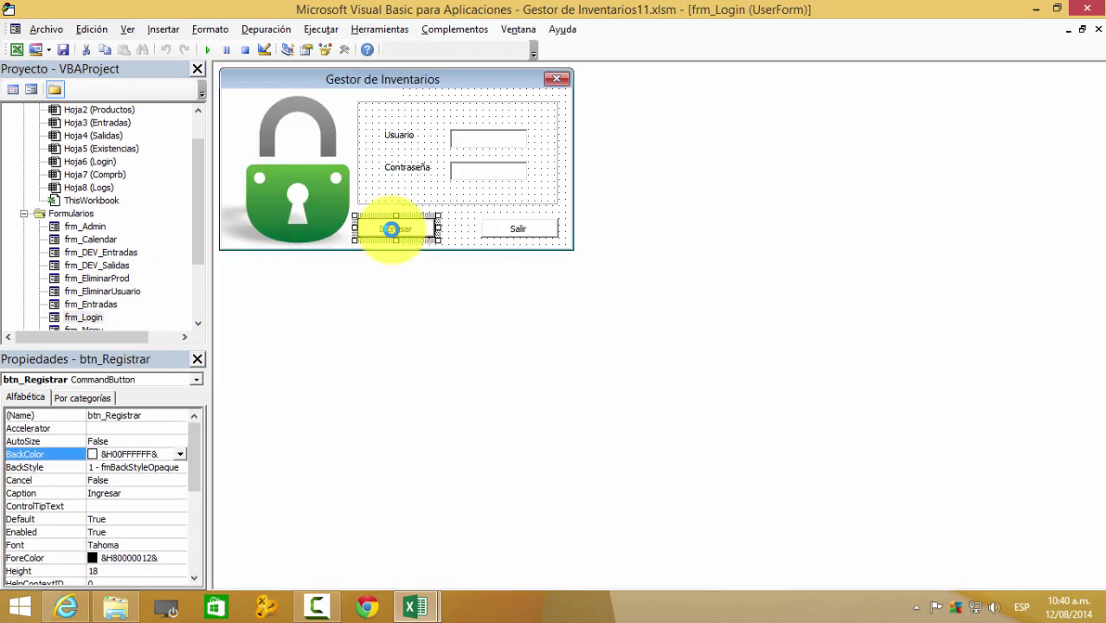
{"action": "double_click", "coordinate": [391, 230]}
{"action": "scroll", "coordinate": [638, 350], "scroll_direction": "down", "scroll_amount": 3}
{"action": "scroll", "coordinate": [640, 371], "scroll_direction": "down", "scroll_amount": 5}
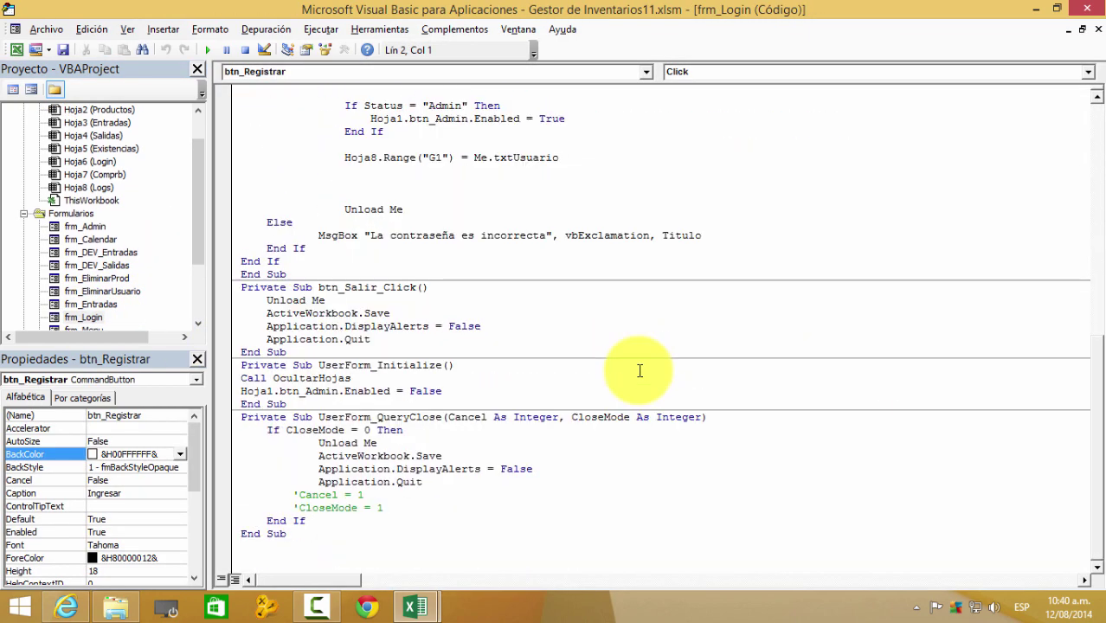
{"action": "left_click", "coordinate": [304, 426]}
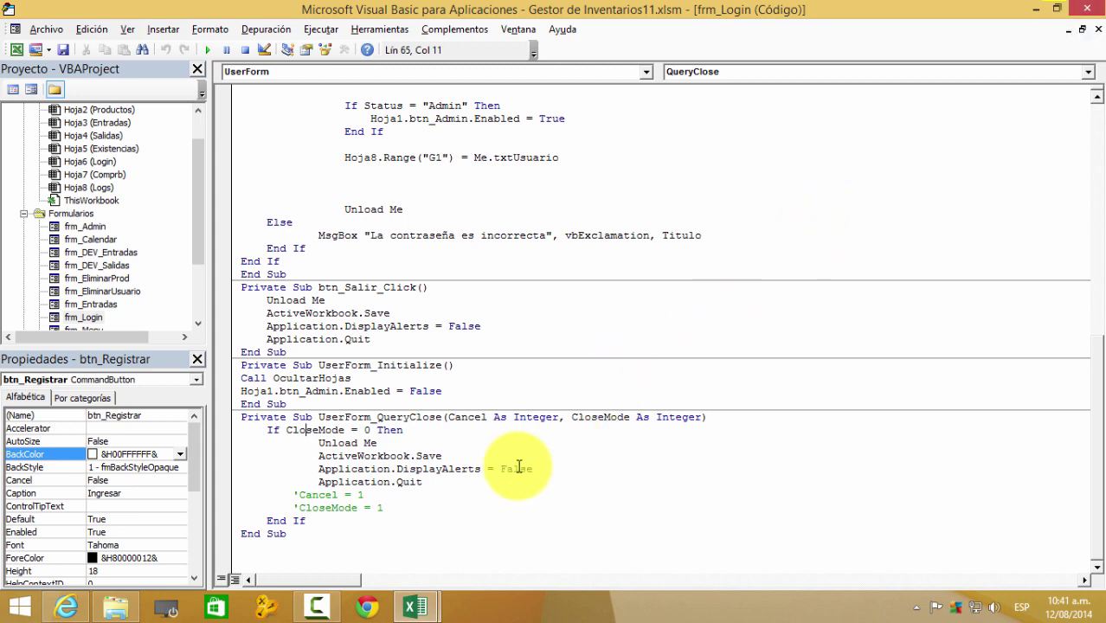
{"action": "left_click", "coordinate": [457, 454]}
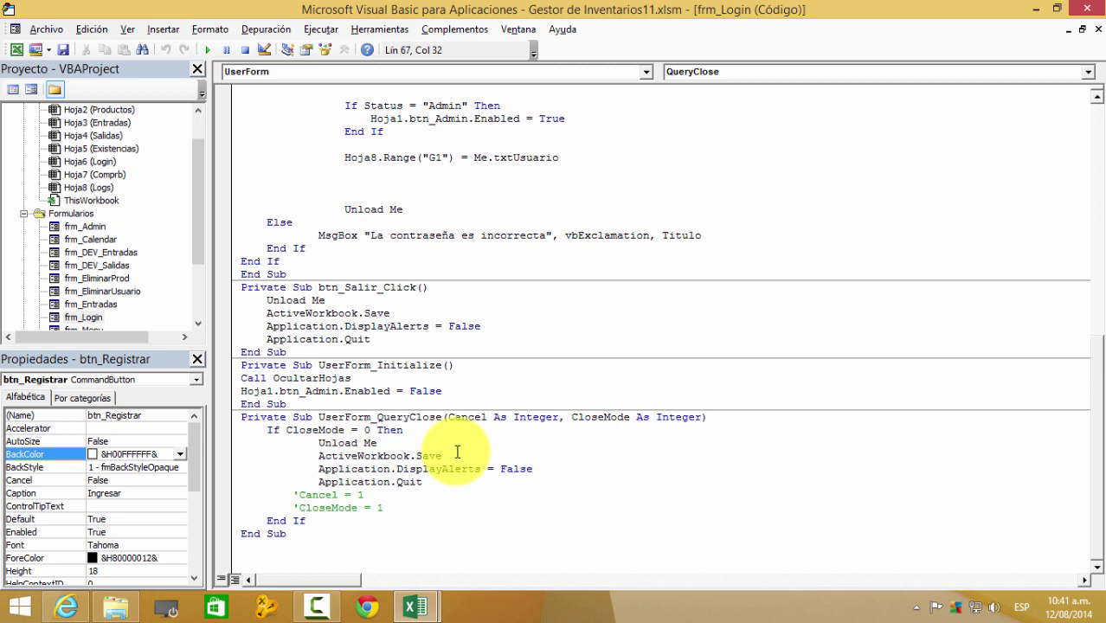
{"action": "mouse_move", "coordinate": [415, 608]}
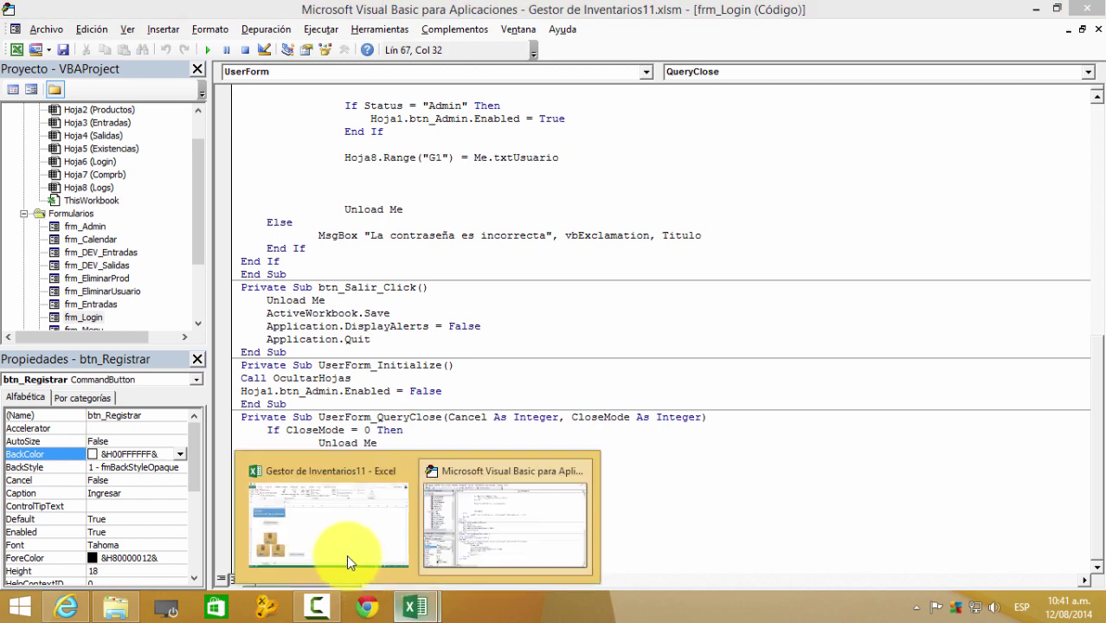
{"action": "left_click", "coordinate": [309, 511]}
{"action": "left_click", "coordinate": [172, 286]}
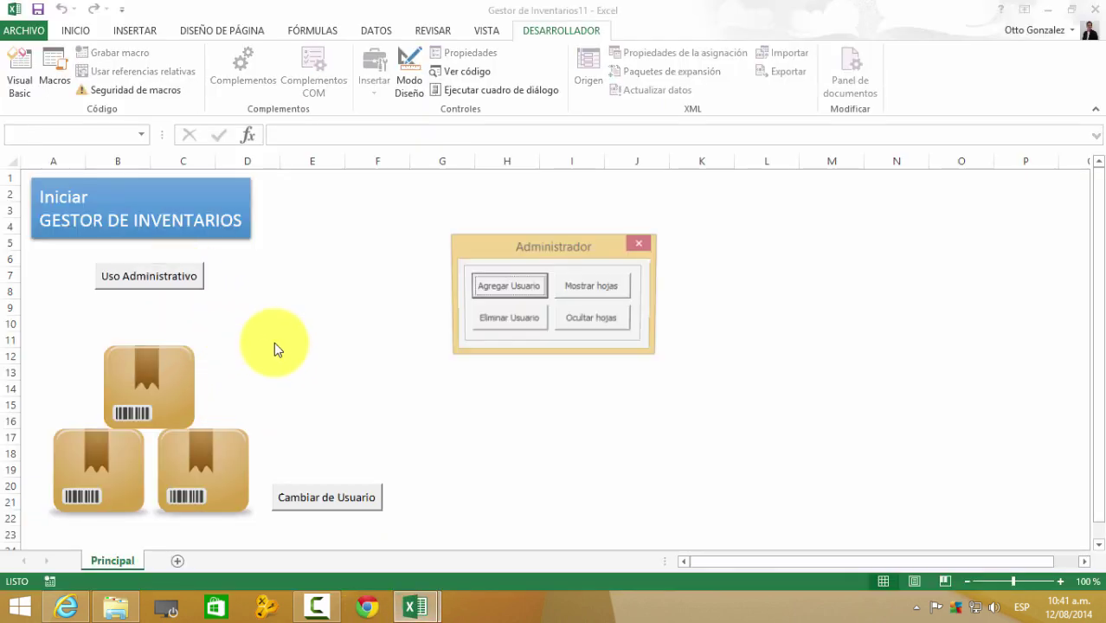
{"action": "left_click_drag", "start_coordinate": [542, 251], "coordinate": [504, 250]}
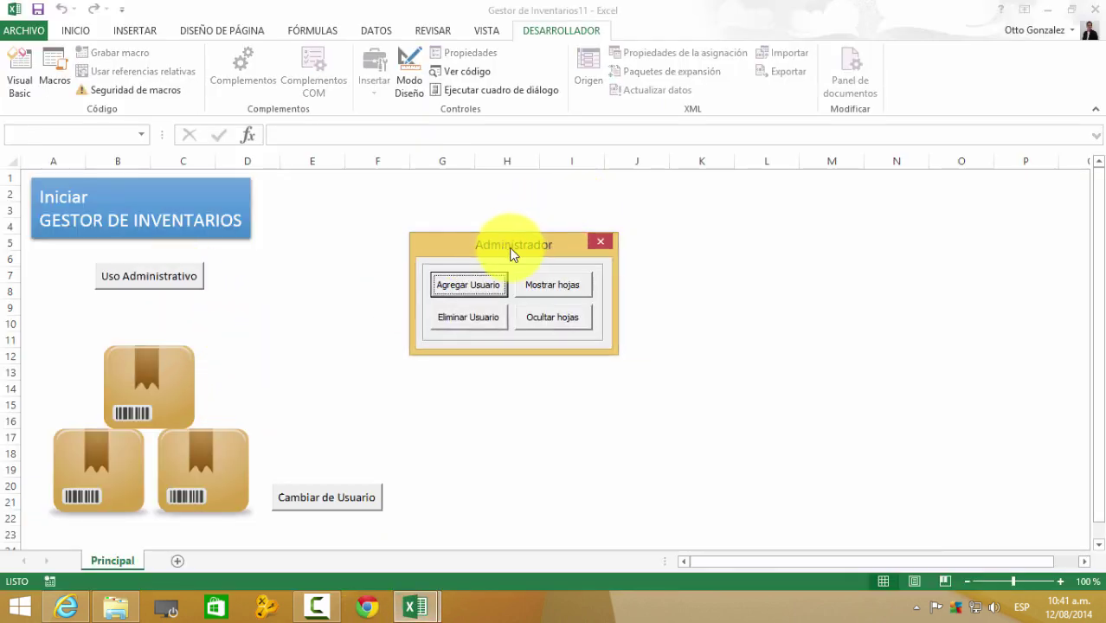
{"action": "left_click", "coordinate": [598, 243]}
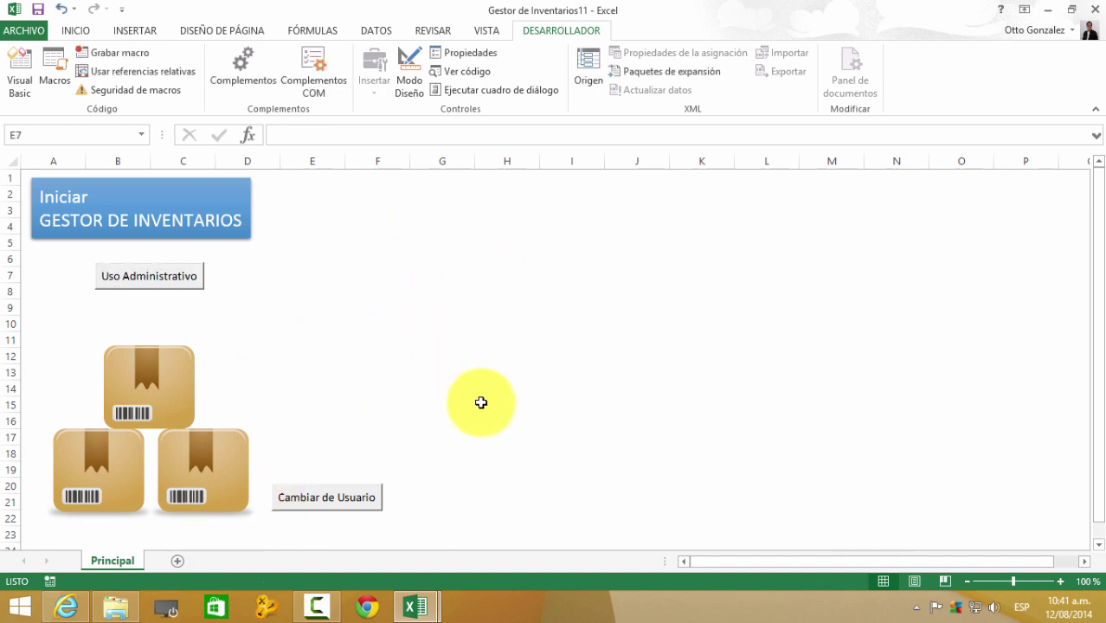
{"action": "left_click", "coordinate": [415, 606]}
{"action": "left_click", "coordinate": [482, 535]}
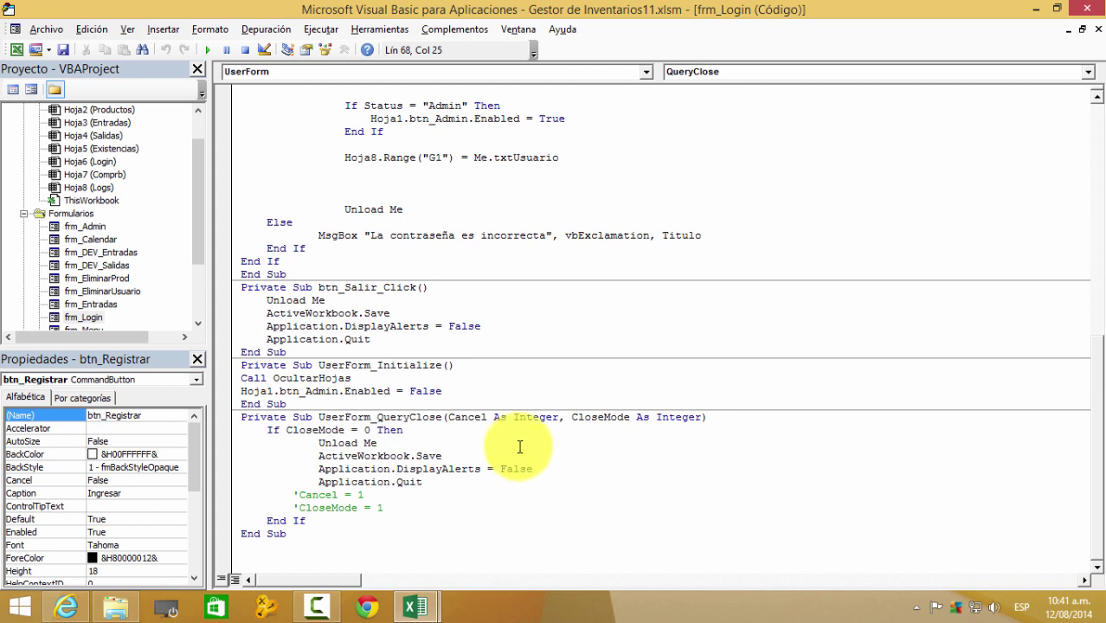
Step: Check QueryClose's Unload Me and Save lines and btn_Salir_Click, then switch back to the Excel window
{"action": "left_click", "coordinate": [337, 443]}
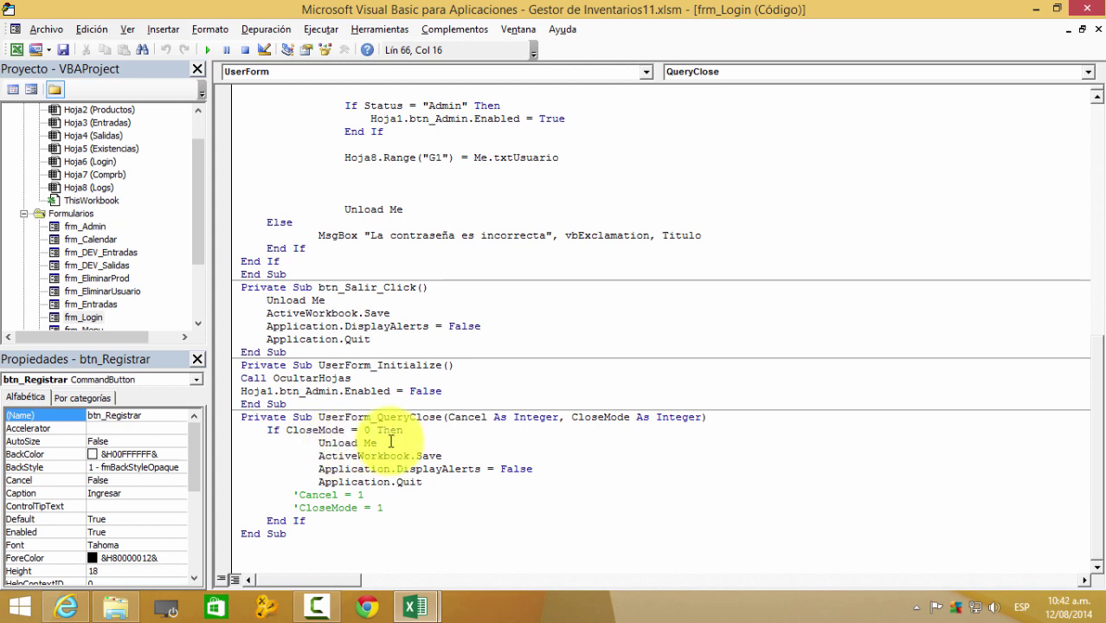
{"action": "left_click", "coordinate": [452, 457]}
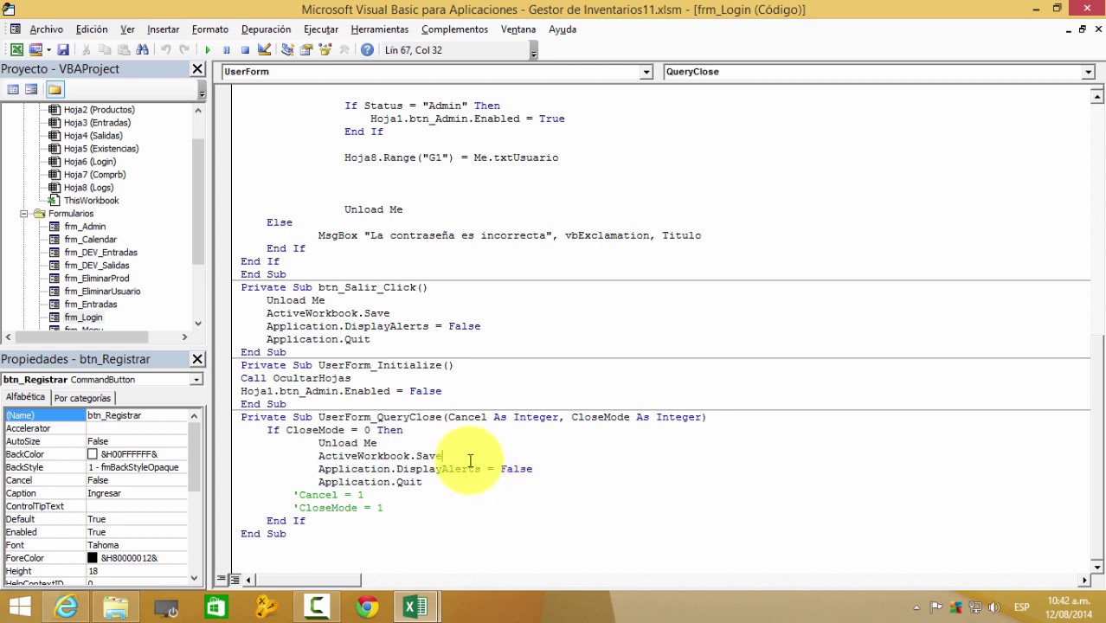
{"action": "left_click", "coordinate": [381, 306]}
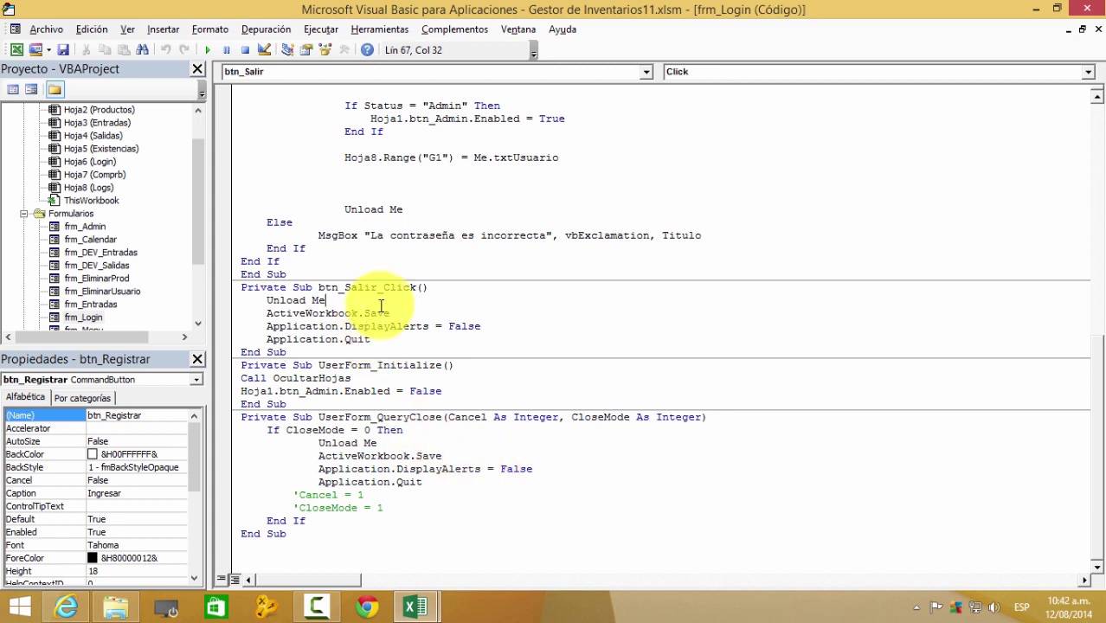
{"action": "left_click", "coordinate": [444, 454]}
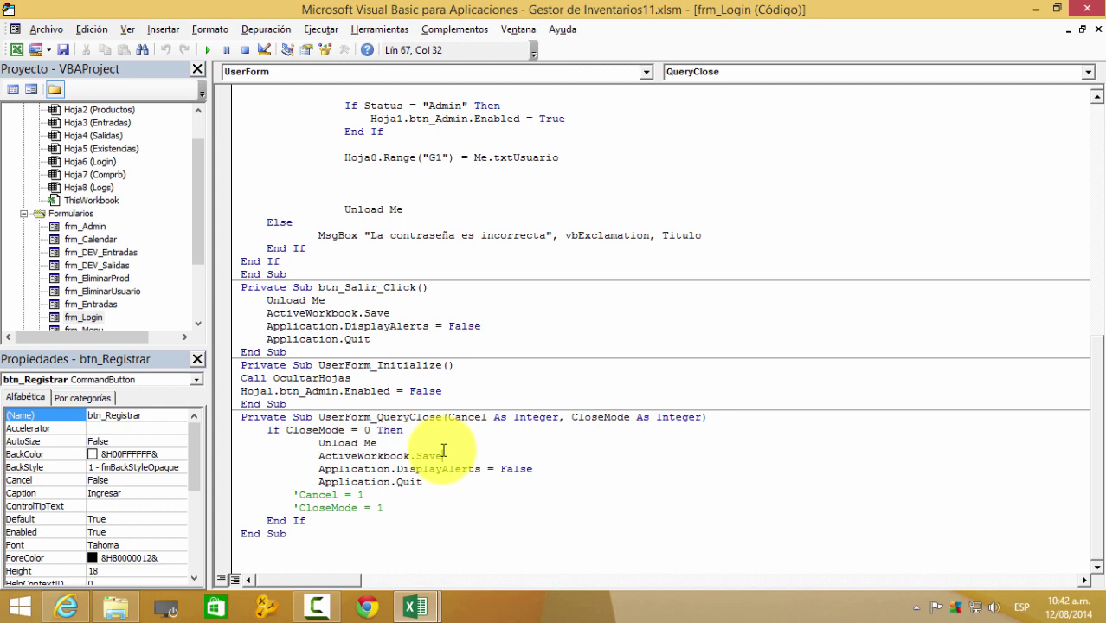
{"action": "left_click", "coordinate": [416, 606]}
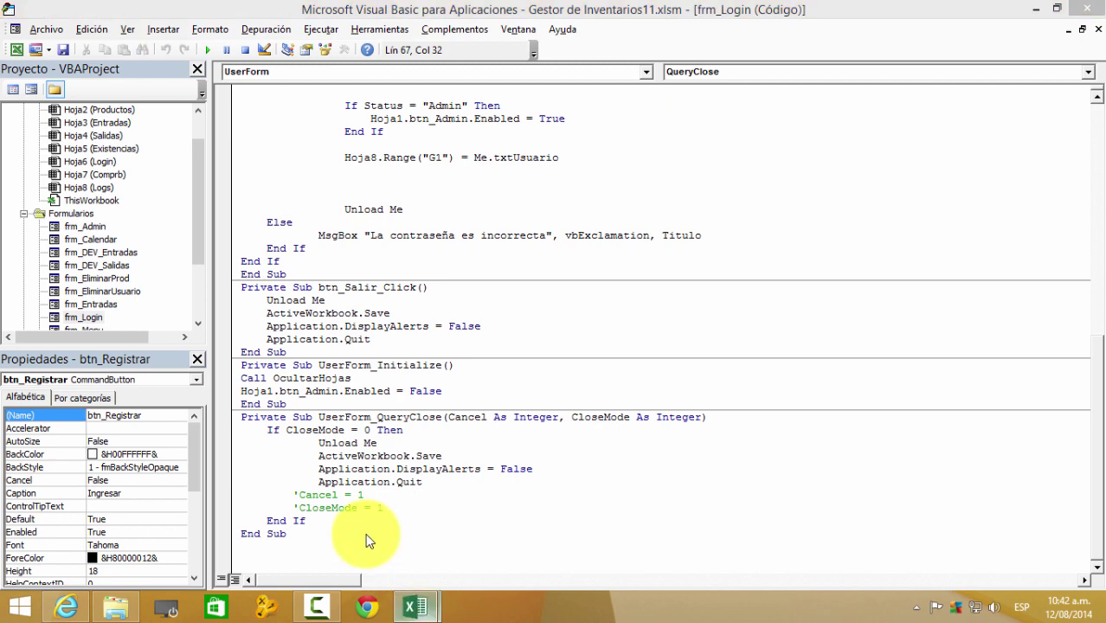
{"action": "left_click", "coordinate": [401, 524]}
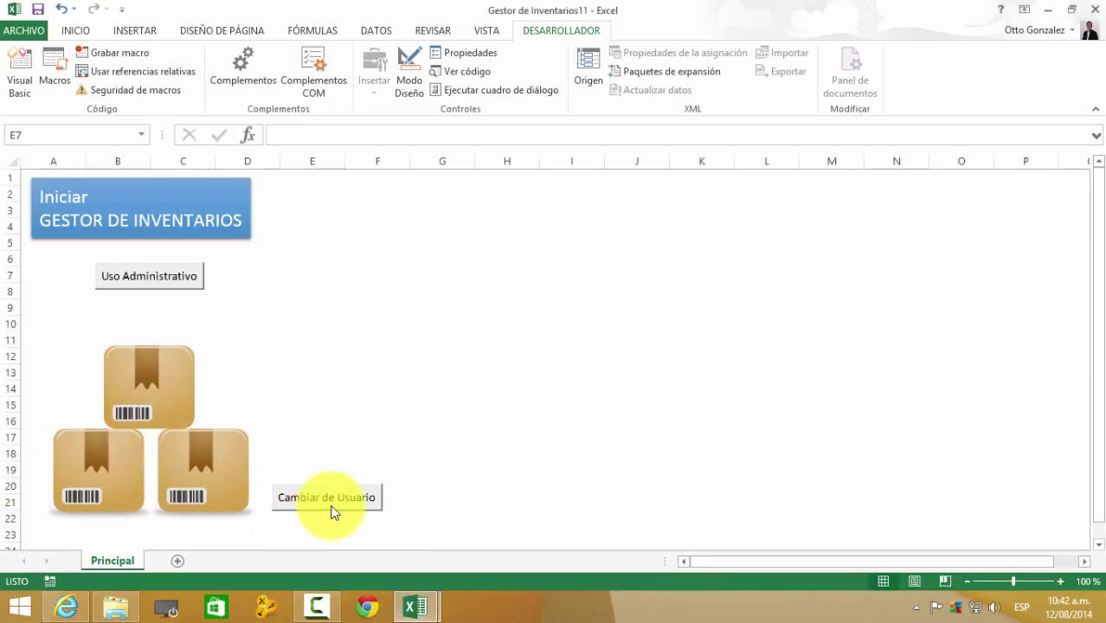
Step: Close the login form from Cambiar de Usuario to quit Excel, then reopen and sign back in
{"action": "left_click", "coordinate": [338, 509]}
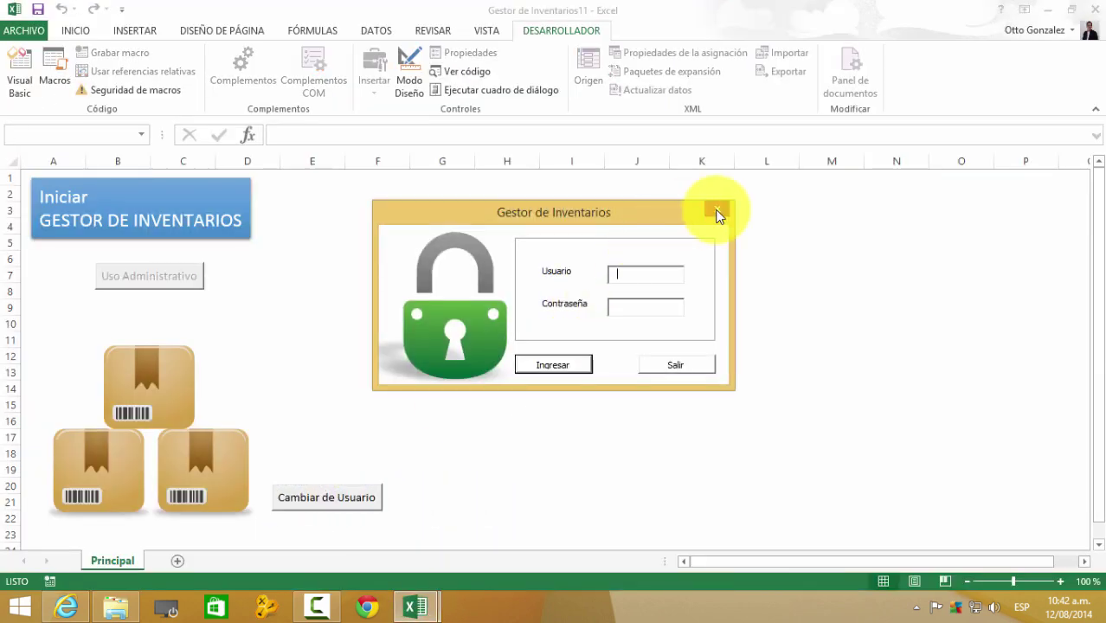
{"action": "left_click", "coordinate": [717, 212]}
{"action": "left_click", "coordinate": [717, 212]}
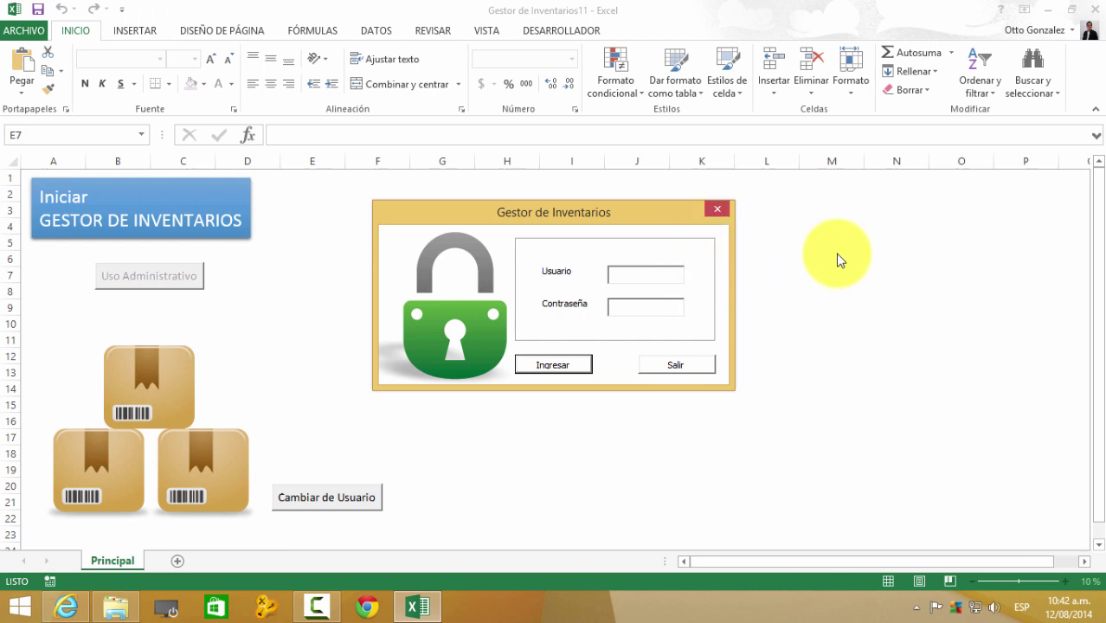
{"action": "type", "text": "otto"}
{"action": "type", "text": "234"}
{"action": "key", "text": "Return"}
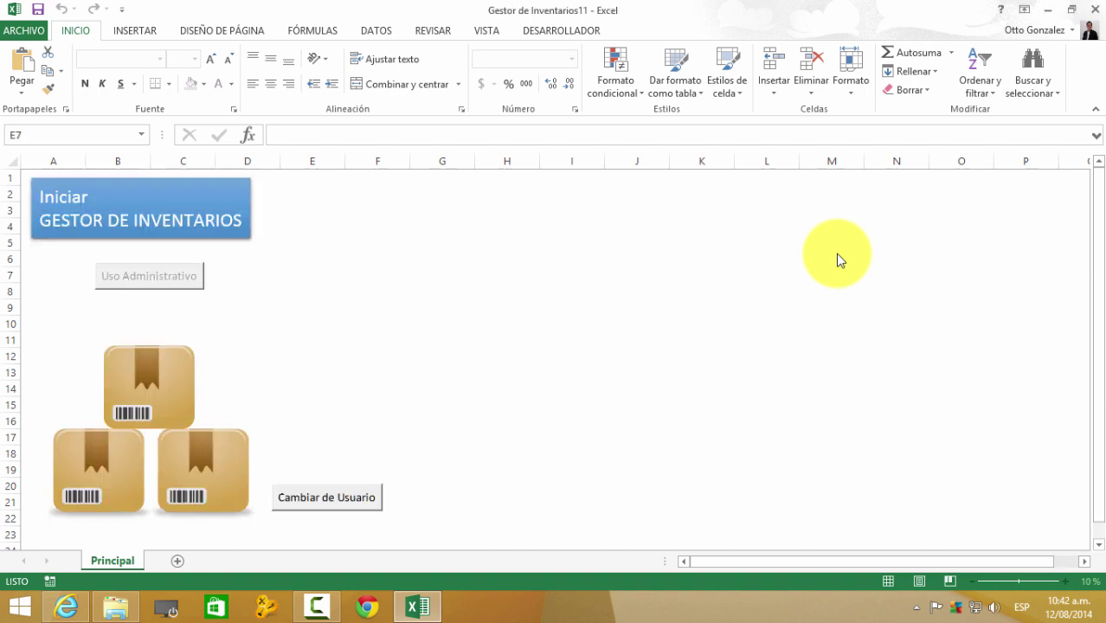
Step: Open the Visual Basic editor and the Ingresar button code of frm_Login
{"action": "left_click", "coordinate": [559, 30]}
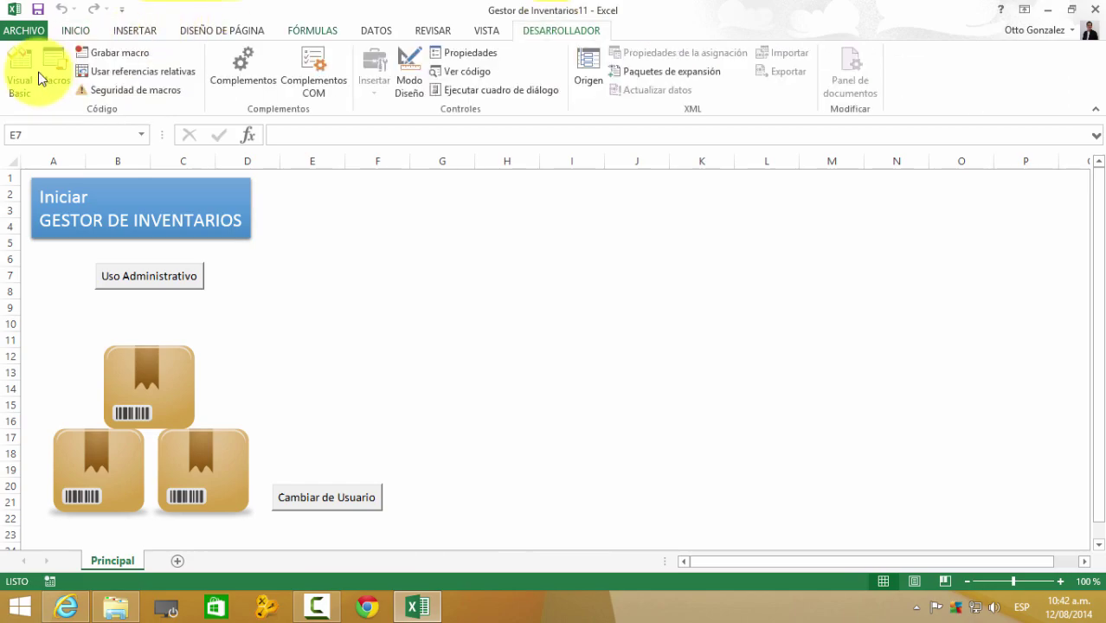
{"action": "left_click", "coordinate": [19, 73]}
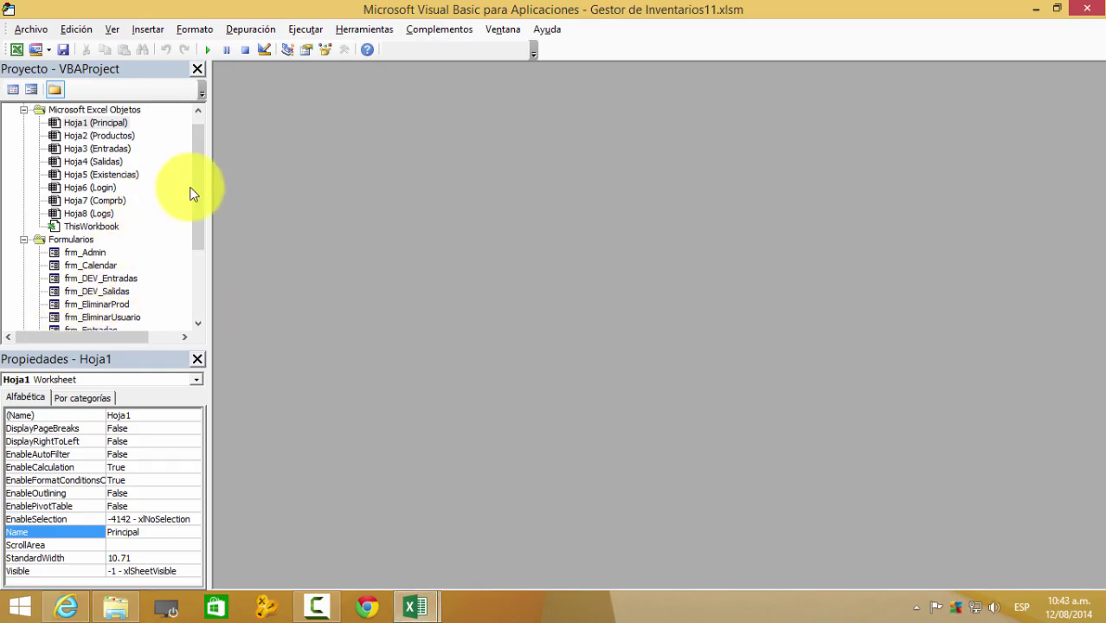
{"action": "left_click_drag", "start_coordinate": [192, 192], "coordinate": [197, 222]}
{"action": "scroll", "coordinate": [75, 276], "scroll_direction": "down", "scroll_amount": 2}
{"action": "double_click", "coordinate": [84, 278]}
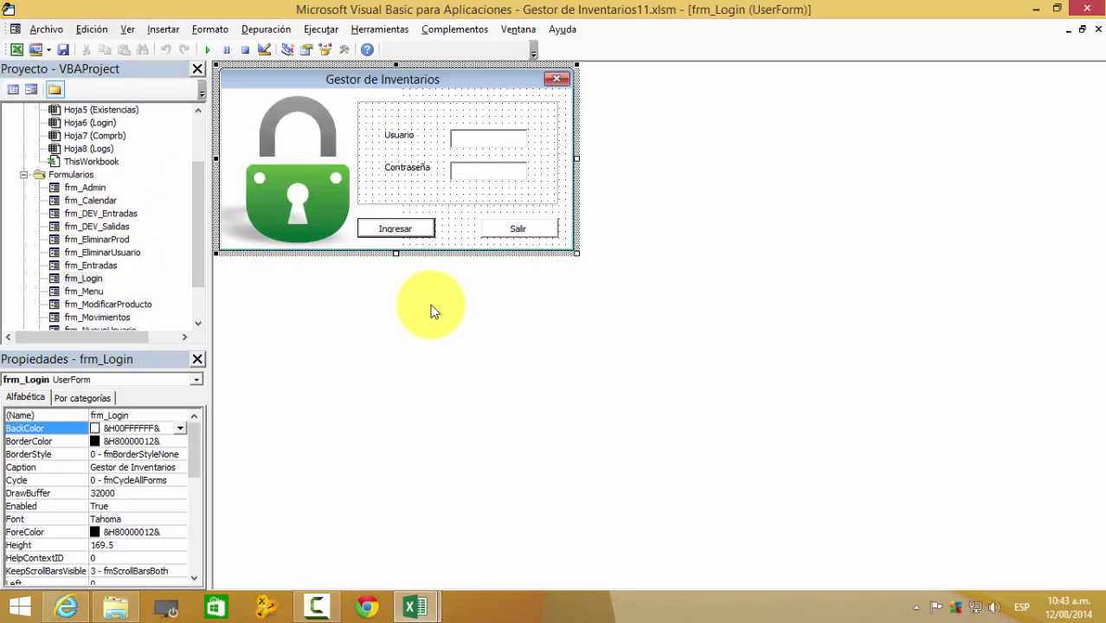
{"action": "left_click", "coordinate": [418, 230]}
{"action": "double_click", "coordinate": [469, 253]}
Step: Select the DisplayAlerts, Quit and Unload Me lines in UserForm_QueryClose
{"action": "scroll", "coordinate": [709, 405], "scroll_direction": "down", "scroll_amount": 10}
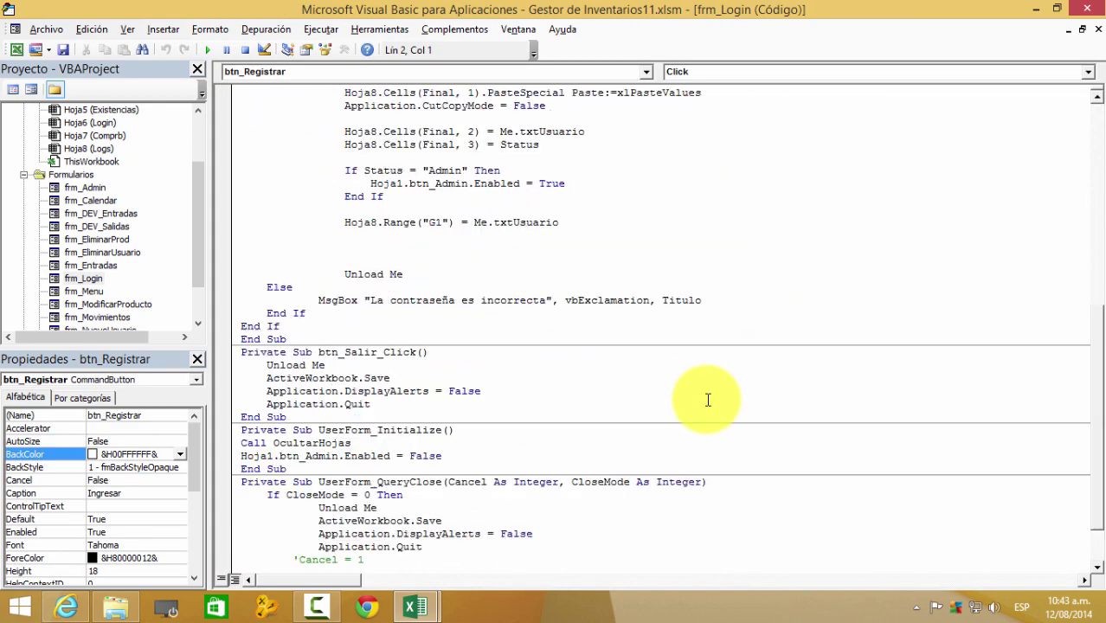
{"action": "scroll", "coordinate": [709, 400], "scroll_direction": "down", "scroll_amount": 2}
{"action": "left_click", "coordinate": [295, 495]}
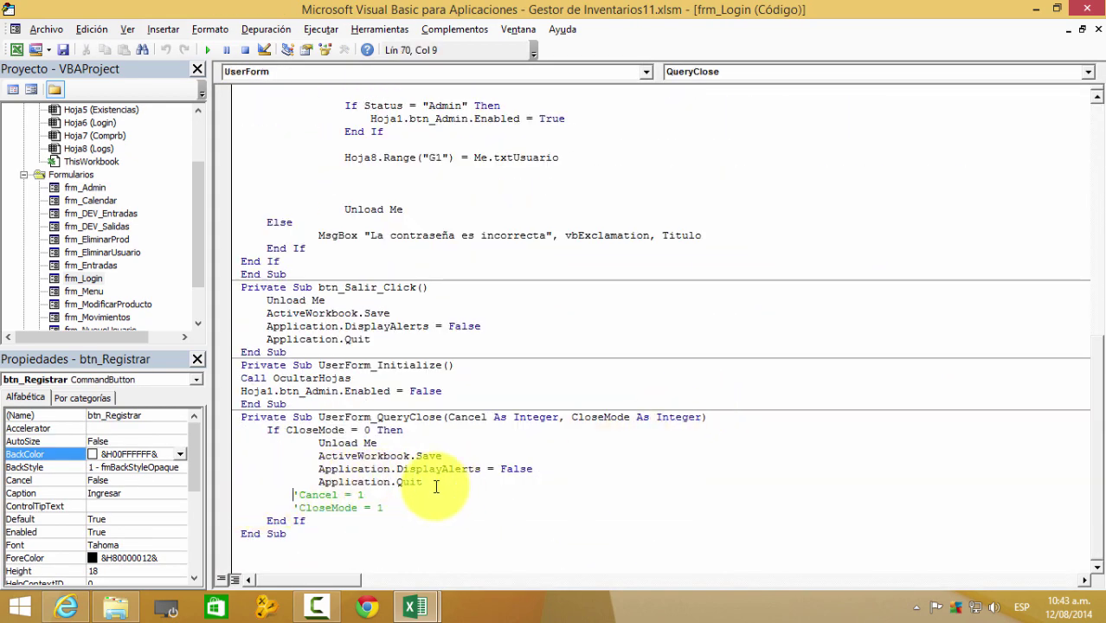
{"action": "mouse_move", "coordinate": [434, 484]}
{"action": "left_mouse_down"}
{"action": "mouse_move", "coordinate": [319, 469]}
{"action": "mouse_move", "coordinate": [292, 443]}
{"action": "left_mouse_up"}
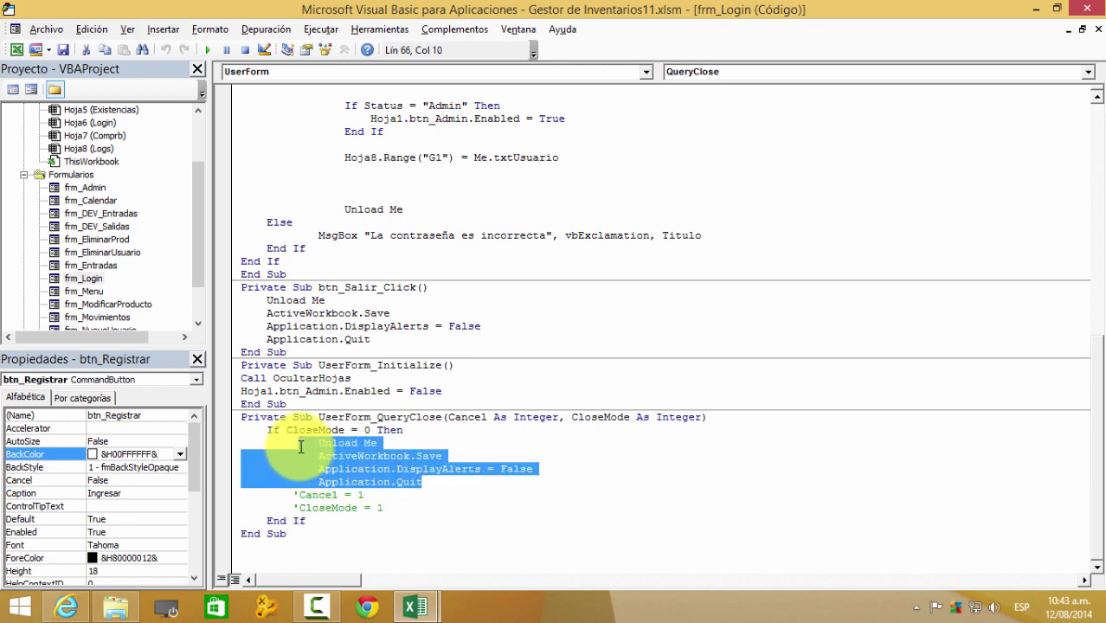
{"action": "left_click", "coordinate": [298, 497]}
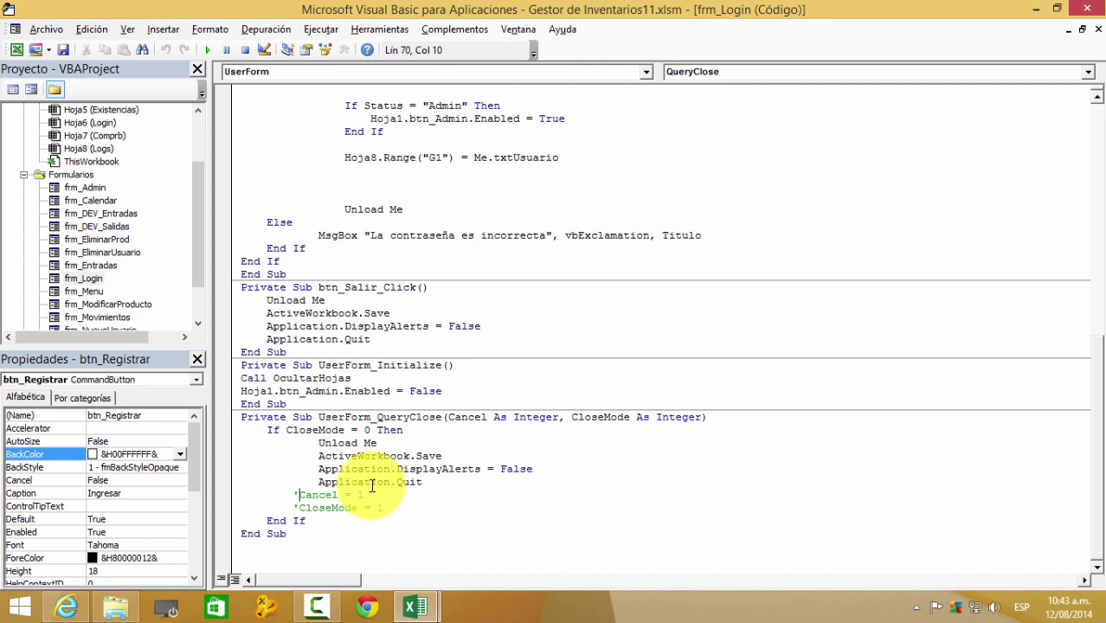
Step: Scroll the code to the top and open frm_Login in design view
{"action": "scroll", "coordinate": [534, 511], "scroll_direction": "up", "scroll_amount": 9}
{"action": "scroll", "coordinate": [535, 510], "scroll_direction": "up", "scroll_amount": 1}
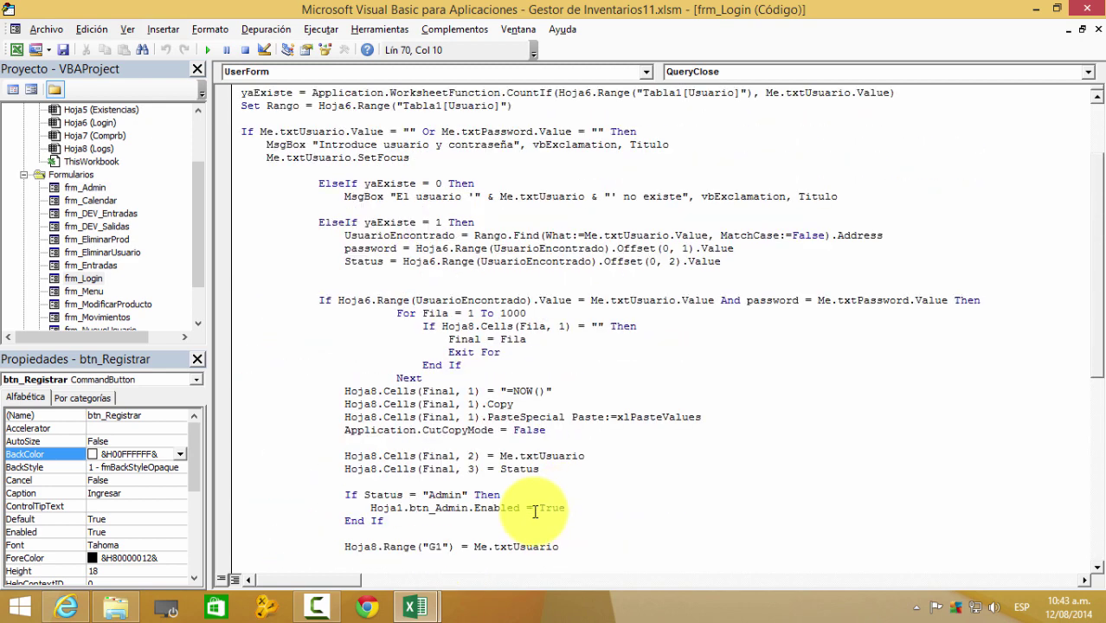
{"action": "scroll", "coordinate": [534, 511], "scroll_direction": "up", "scroll_amount": 3}
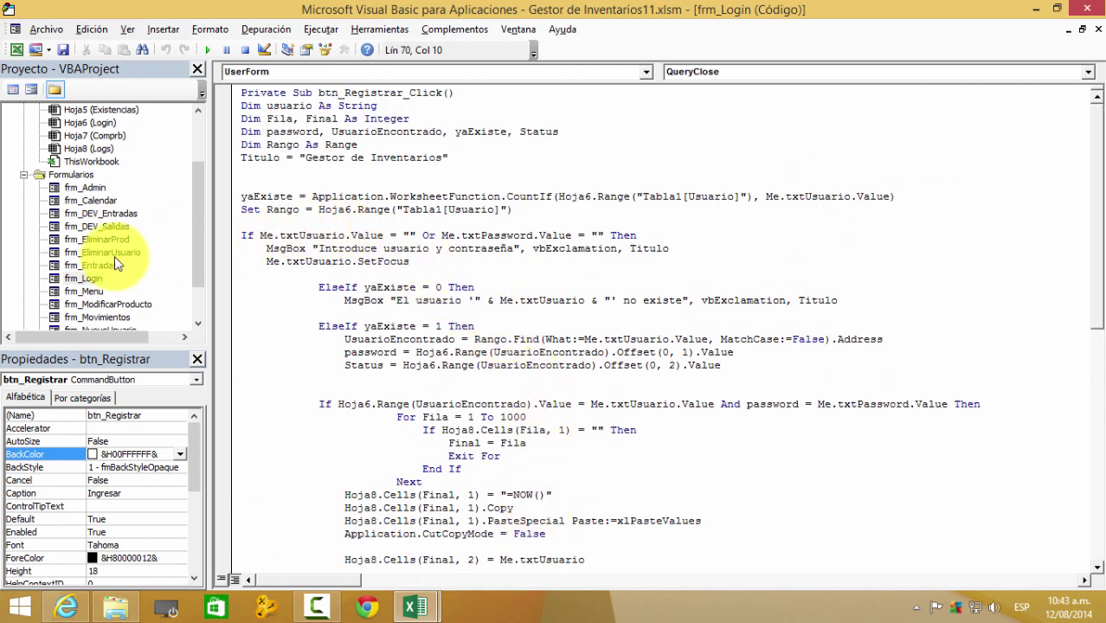
{"action": "double_click", "coordinate": [82, 279]}
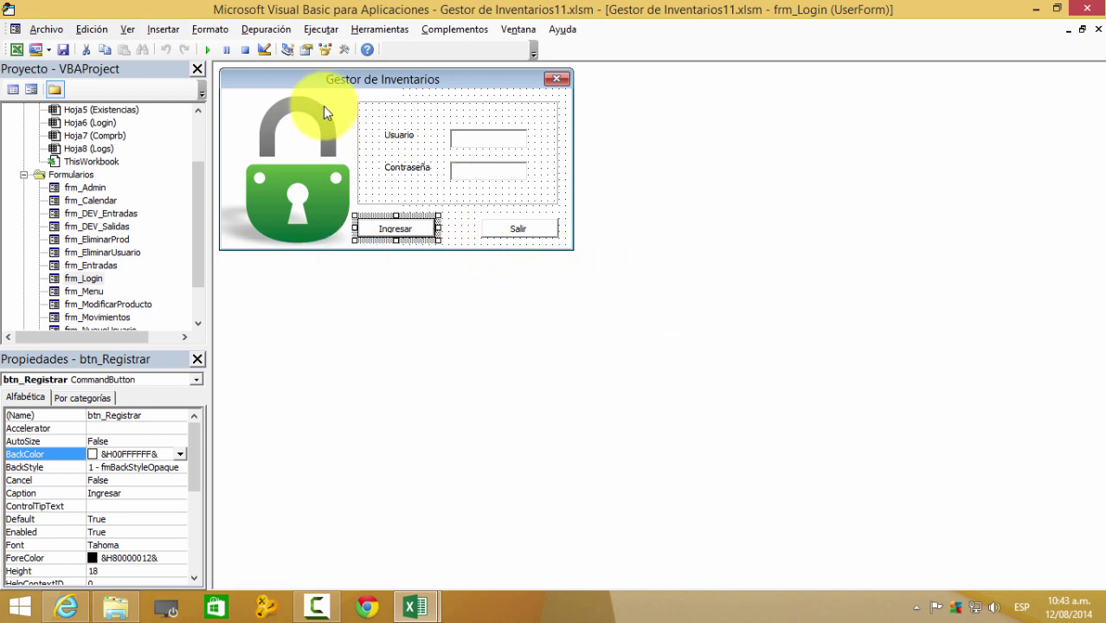
Step: Switch from the login form to the frm_Admin form design
{"action": "left_click", "coordinate": [339, 84]}
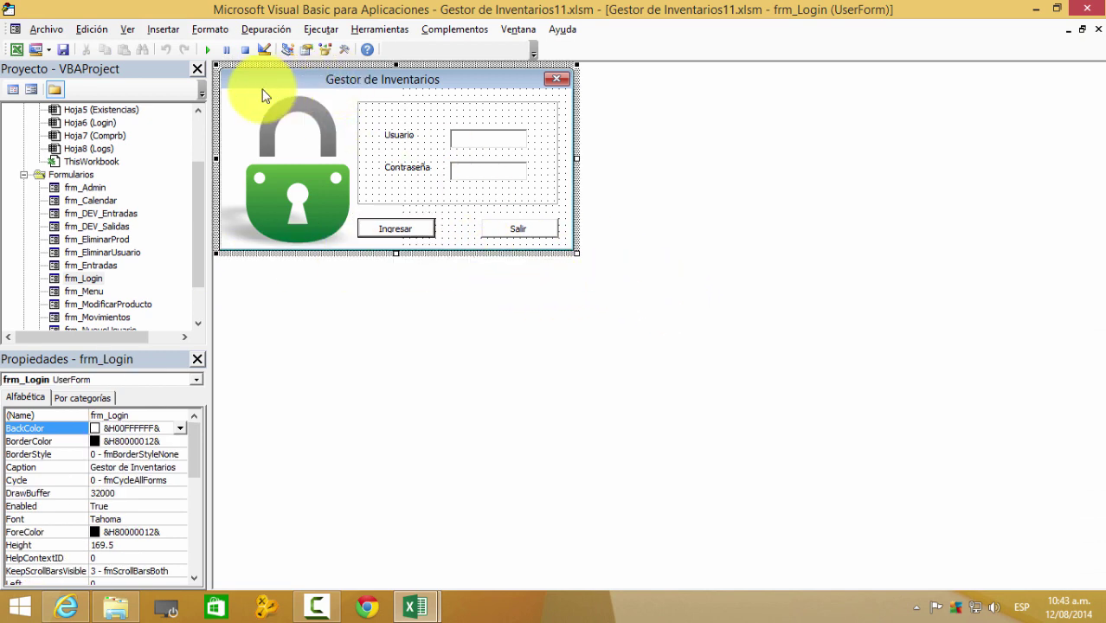
{"action": "left_click", "coordinate": [87, 187]}
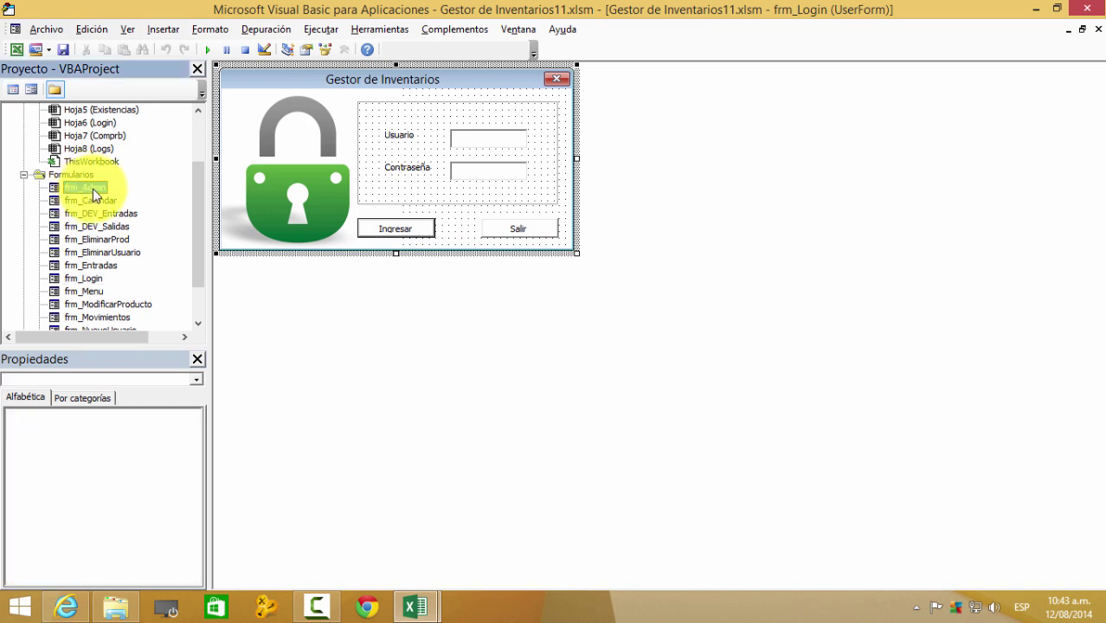
{"action": "double_click", "coordinate": [92, 189]}
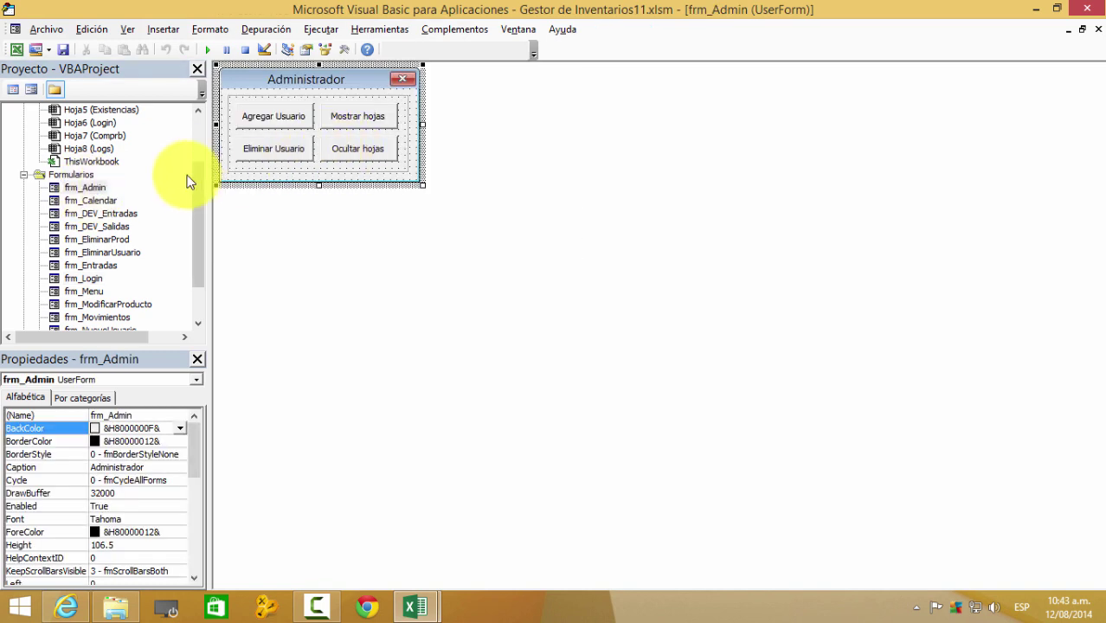
Step: Review the frm_Admin button Click procedures calling MostrarHojas, OcultarHojas, frm_NuevoUsuario and frm_EliminarUsuario, then return to the design
{"action": "double_click", "coordinate": [274, 120]}
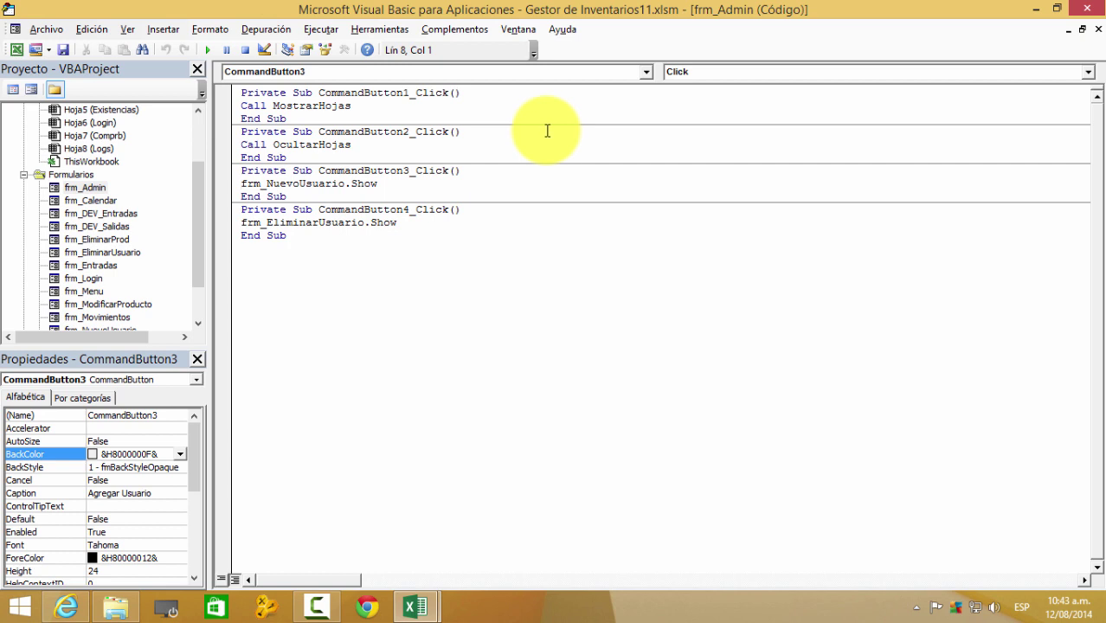
{"action": "left_click", "coordinate": [357, 107]}
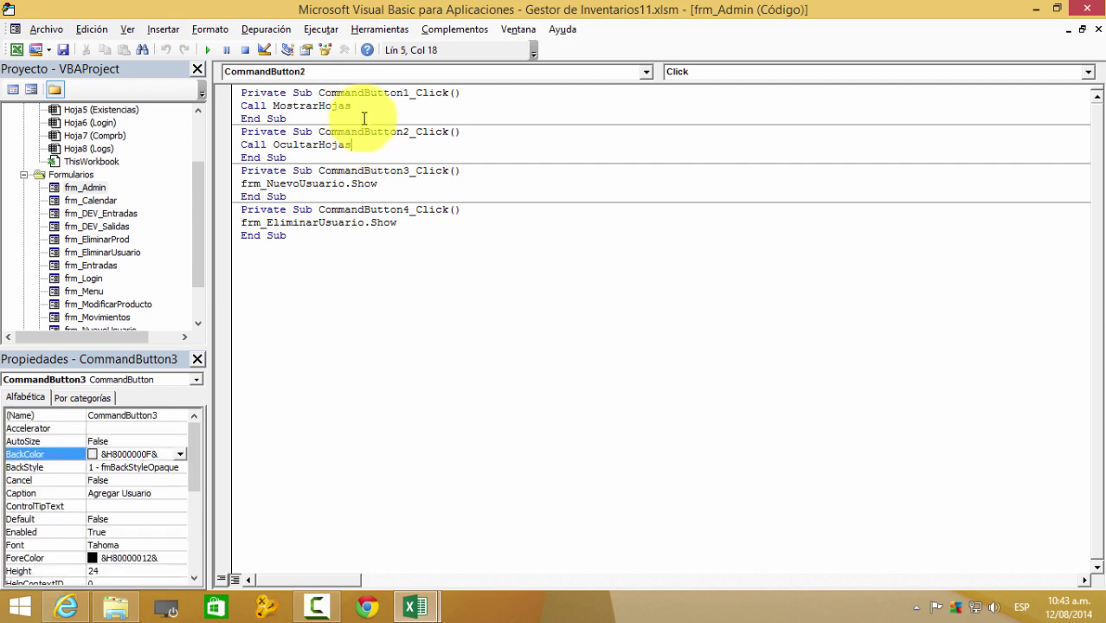
{"action": "left_click", "coordinate": [360, 142]}
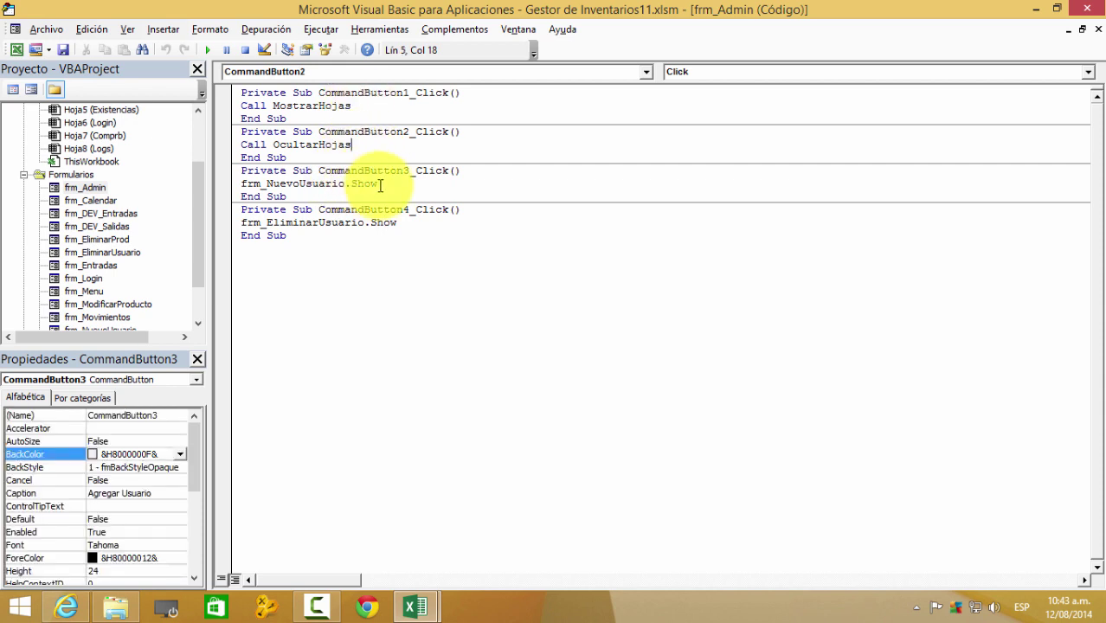
{"action": "left_click", "coordinate": [381, 184]}
{"action": "left_click", "coordinate": [414, 223]}
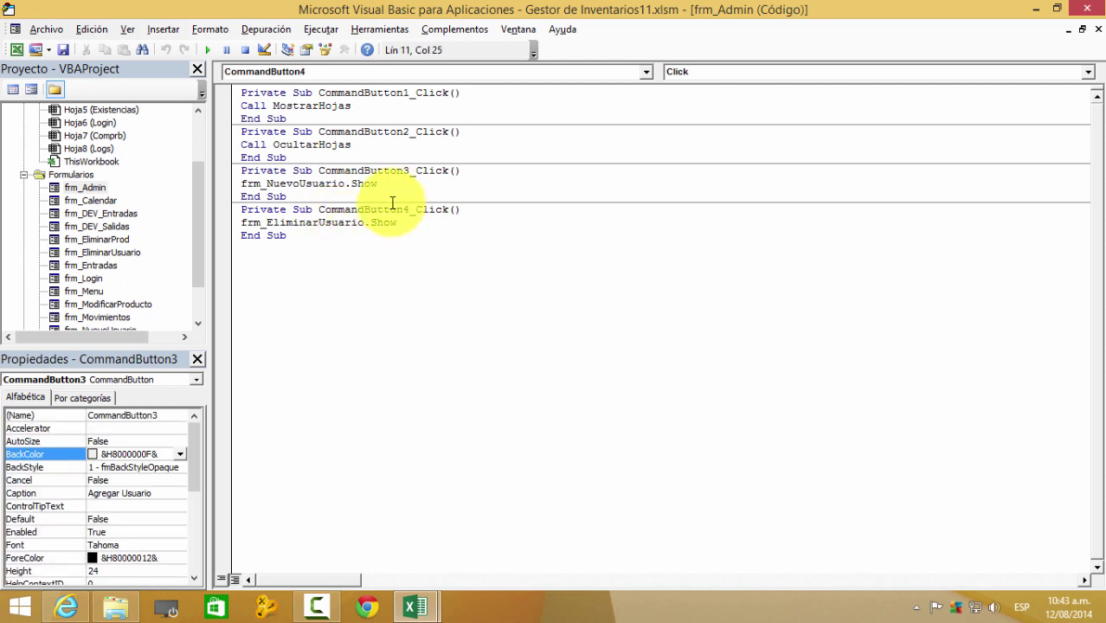
{"action": "double_click", "coordinate": [103, 186]}
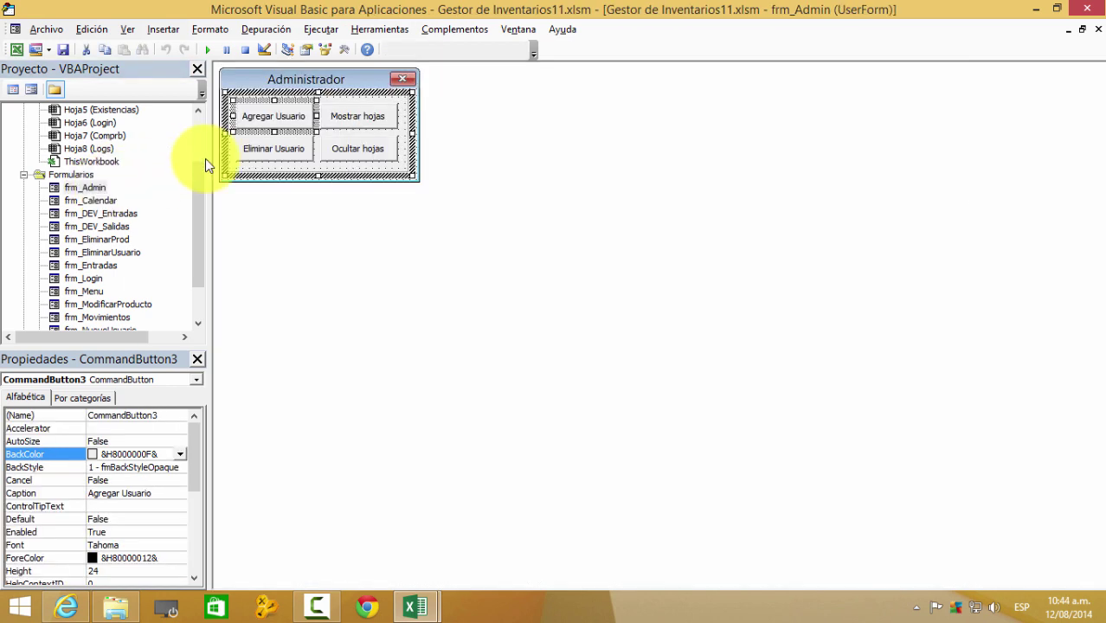
{"action": "left_click", "coordinate": [270, 160]}
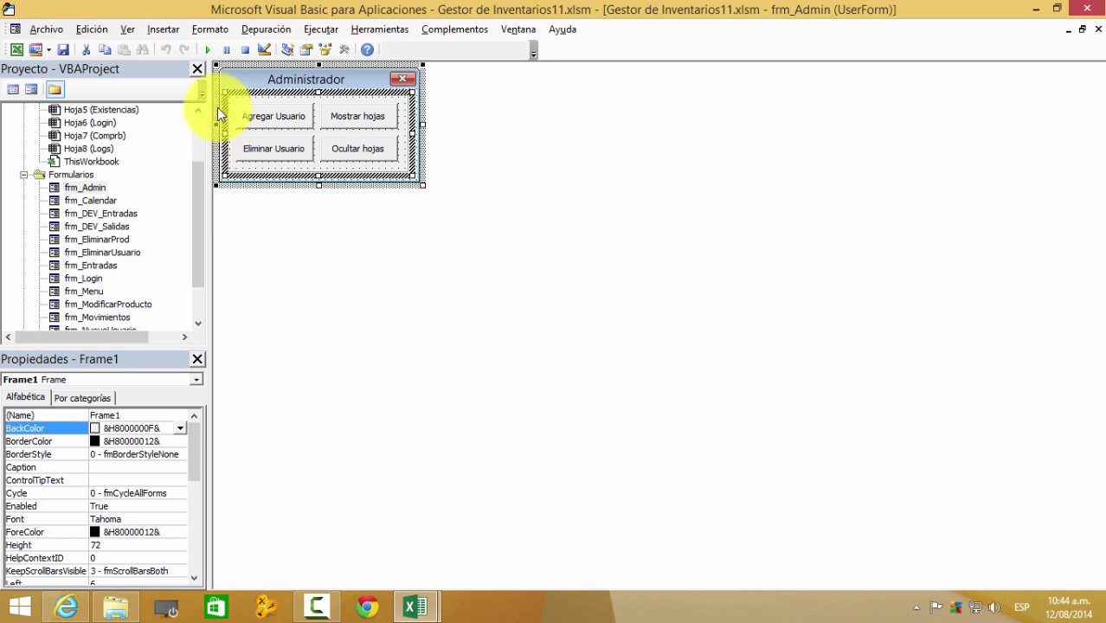
{"action": "left_click", "coordinate": [209, 50]}
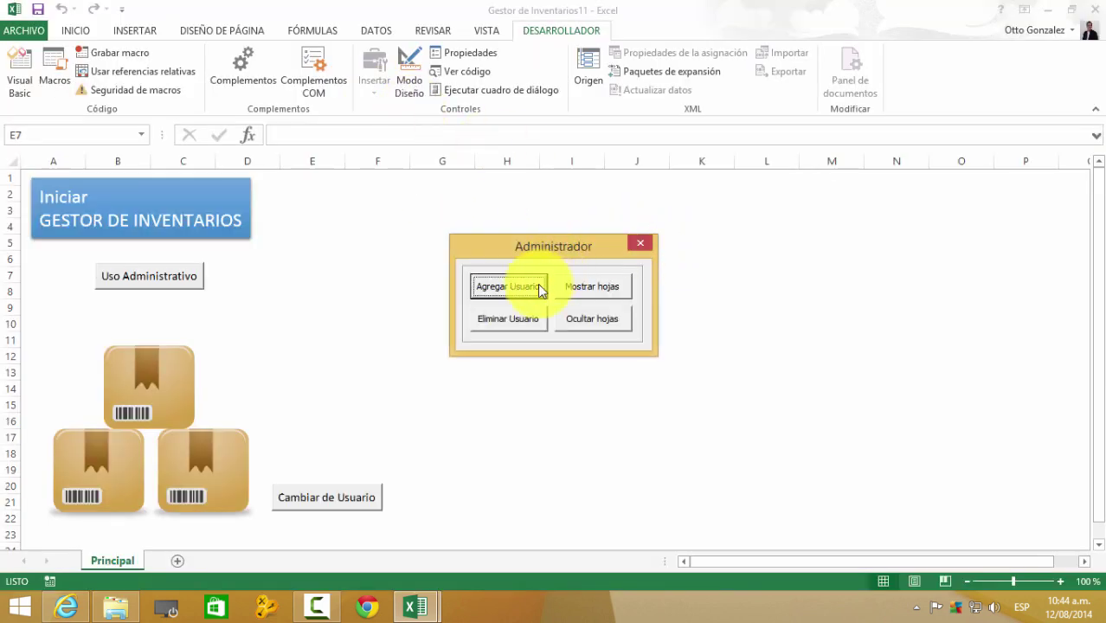
{"action": "left_click", "coordinate": [515, 287]}
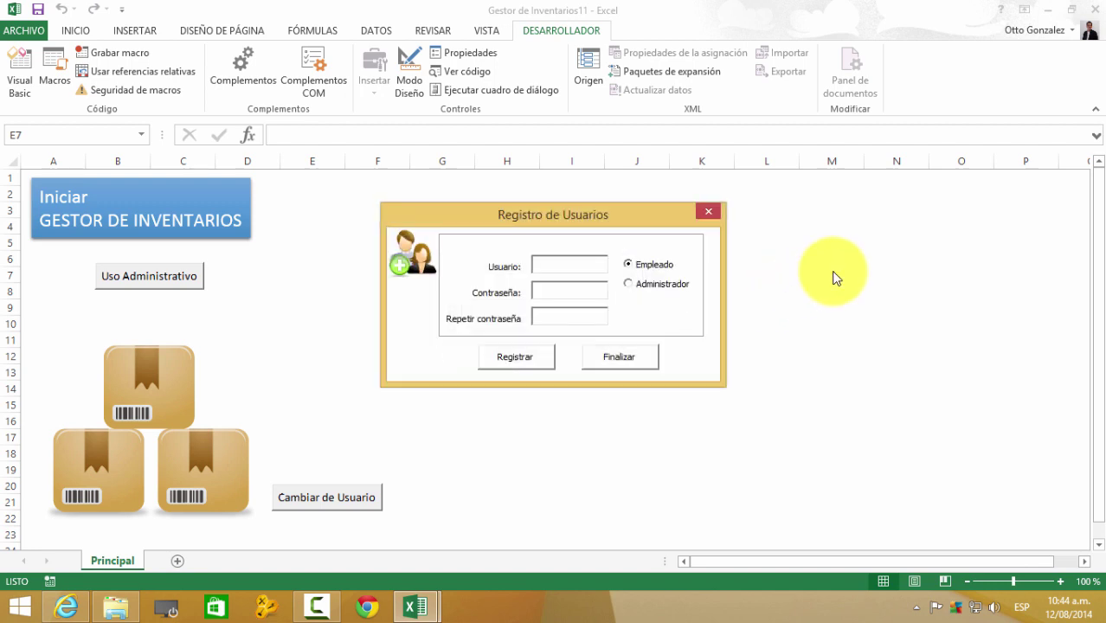
{"action": "left_click", "coordinate": [709, 211]}
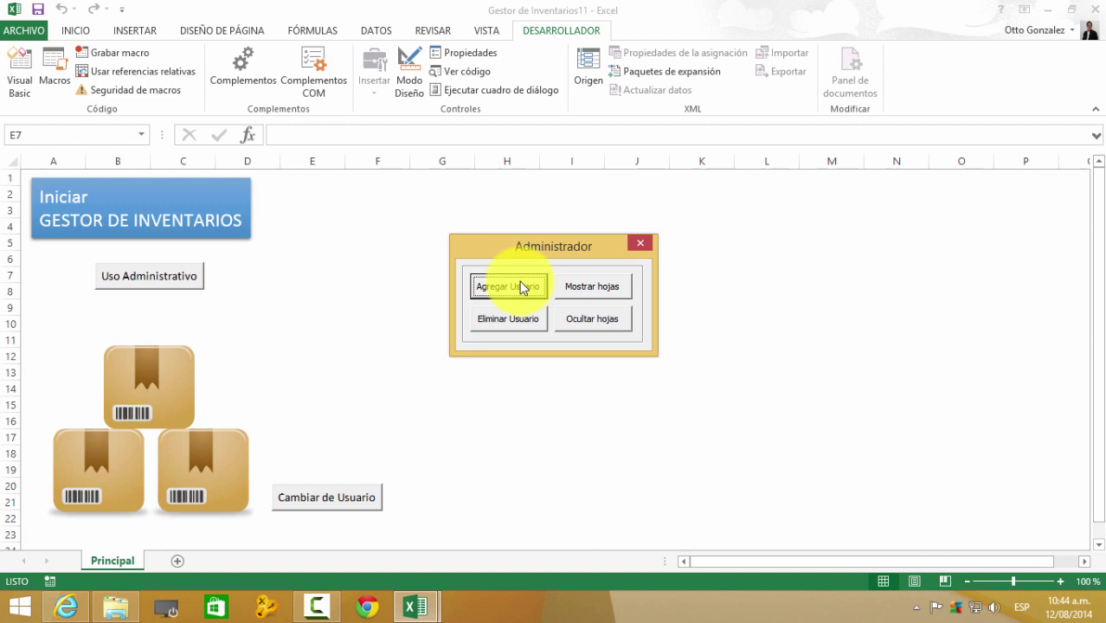
{"action": "left_click", "coordinate": [493, 327]}
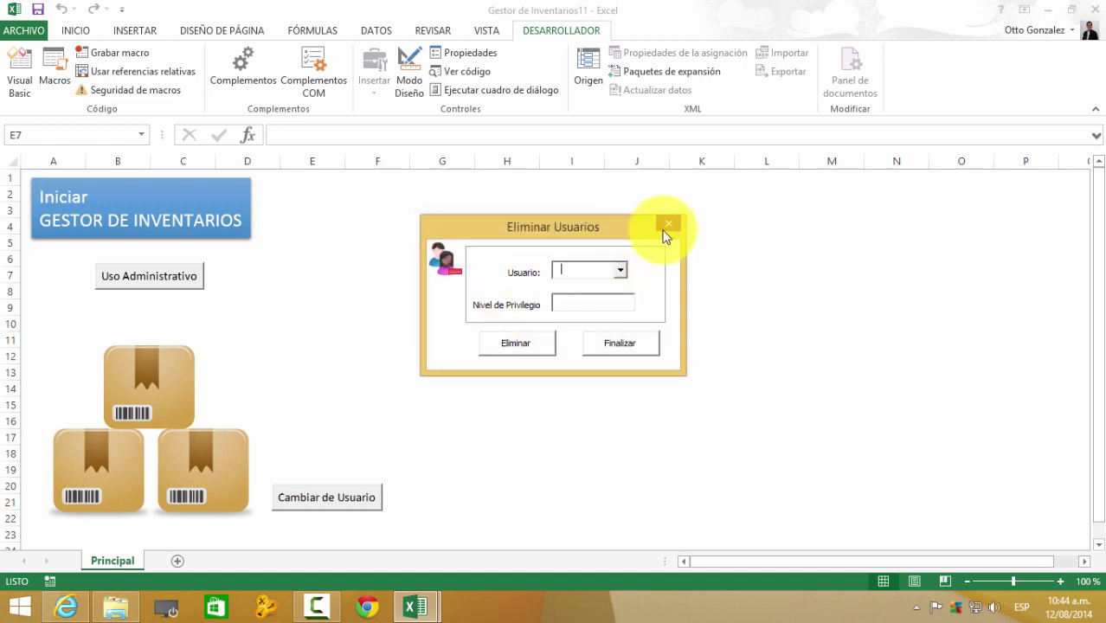
{"action": "left_click", "coordinate": [664, 230]}
{"action": "left_click", "coordinate": [592, 291]}
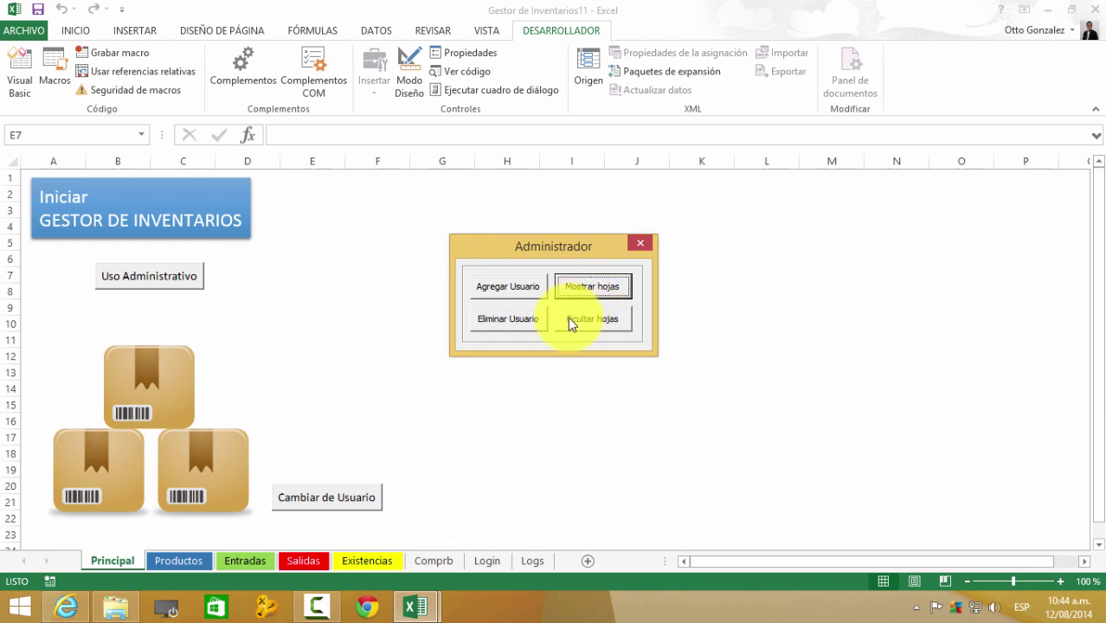
{"action": "left_click", "coordinate": [589, 319]}
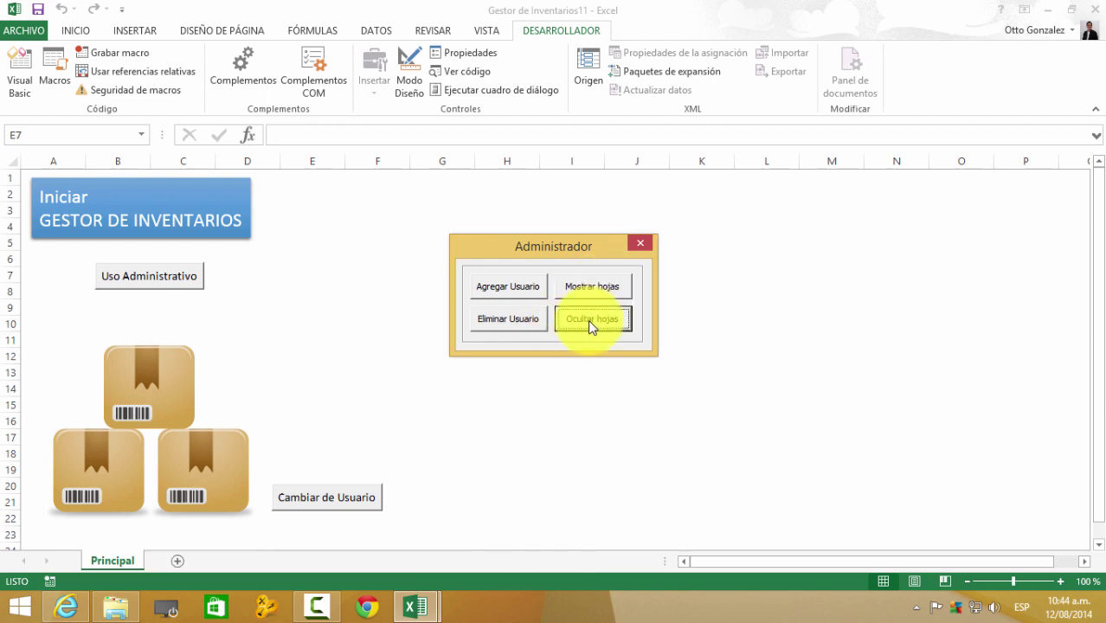
{"action": "left_click", "coordinate": [640, 245]}
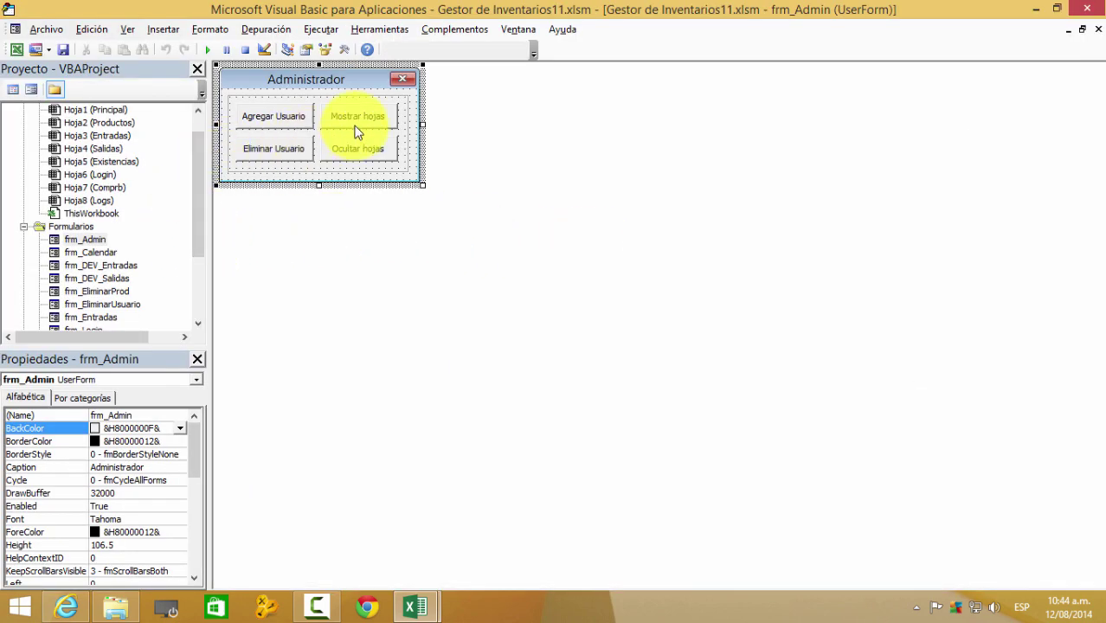
Step: Expand the Módulos folder and open Módulo1's code
{"action": "left_click", "coordinate": [198, 226]}
{"action": "left_click_drag", "start_coordinate": [198, 226], "coordinate": [193, 281]}
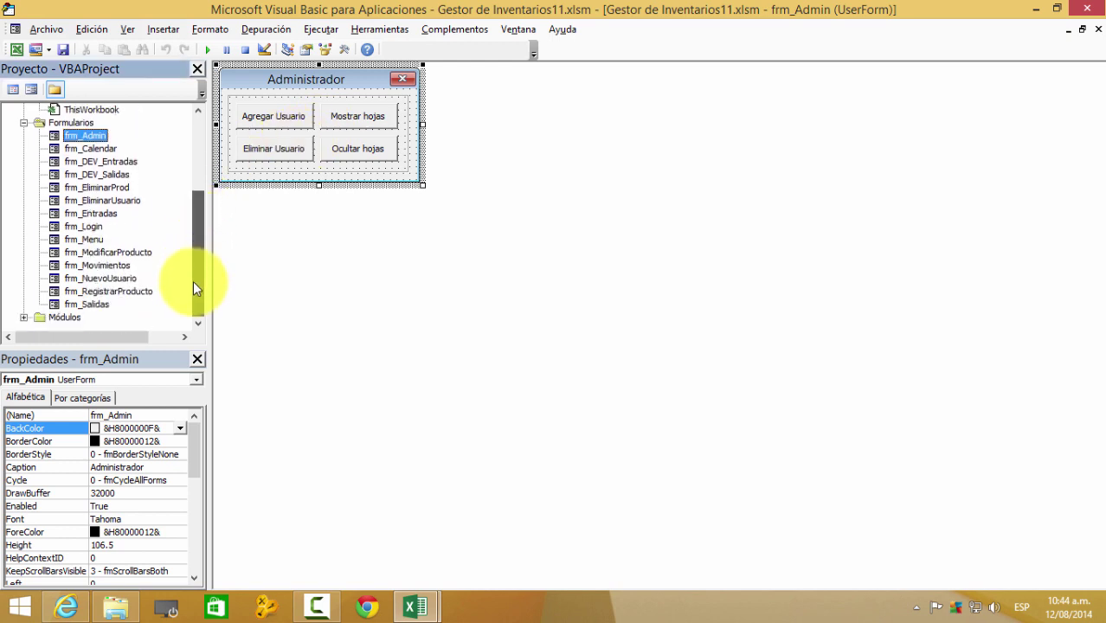
{"action": "double_click", "coordinate": [63, 314]}
{"action": "double_click", "coordinate": [80, 304]}
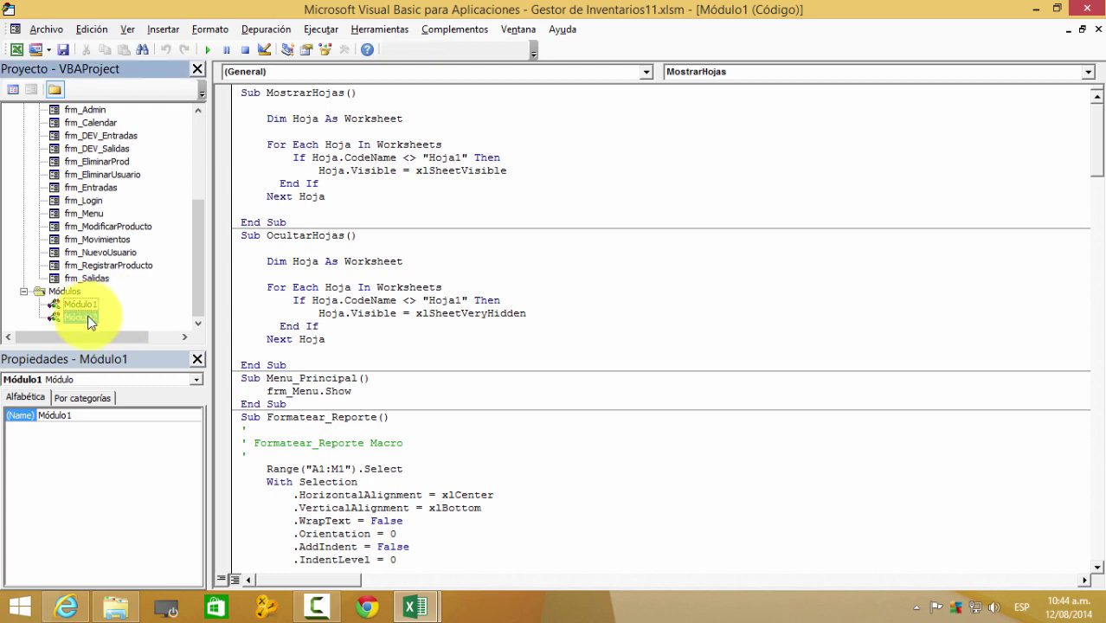
Step: Inspect Módulo2's Macro1 PasteSpecial arguments, then go back to Módulo1
{"action": "double_click", "coordinate": [87, 317]}
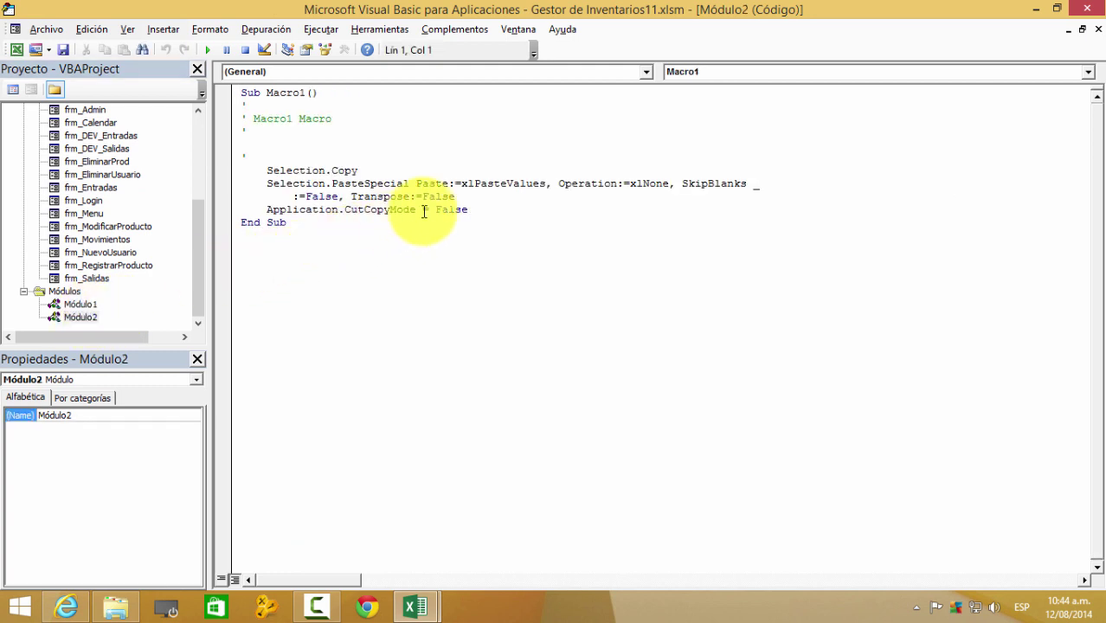
{"action": "left_click", "coordinate": [490, 192]}
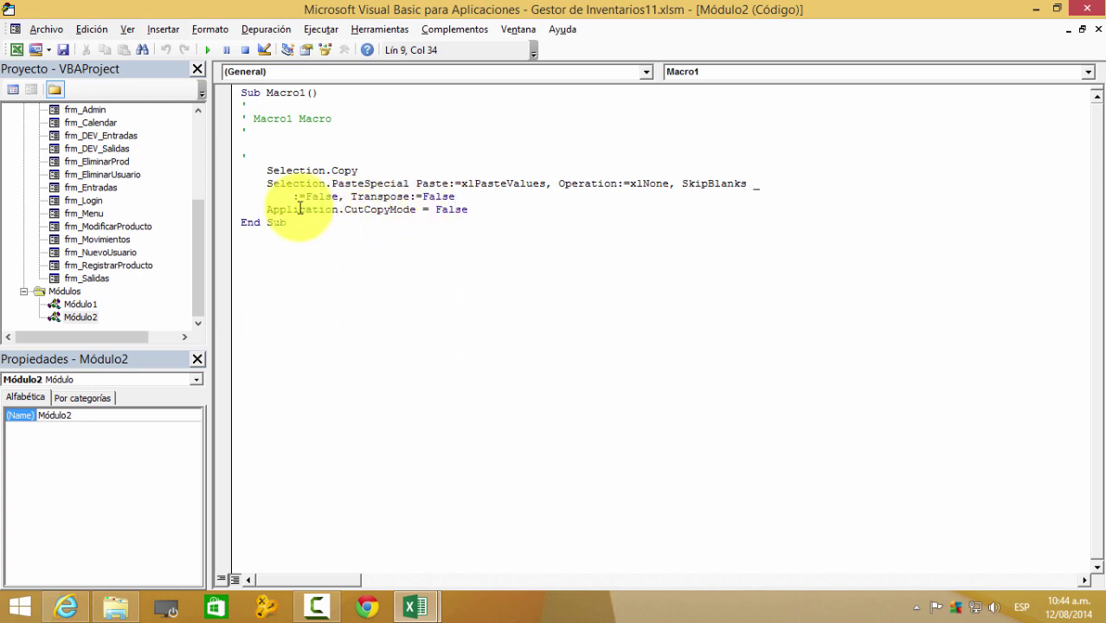
{"action": "left_click", "coordinate": [435, 184]}
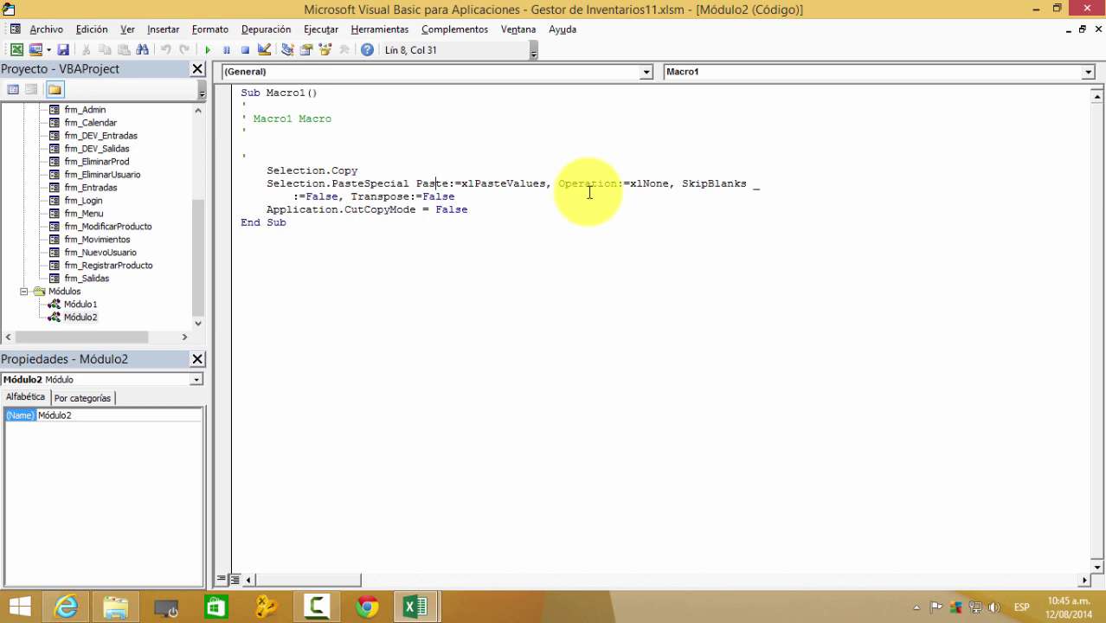
{"action": "double_click", "coordinate": [76, 305]}
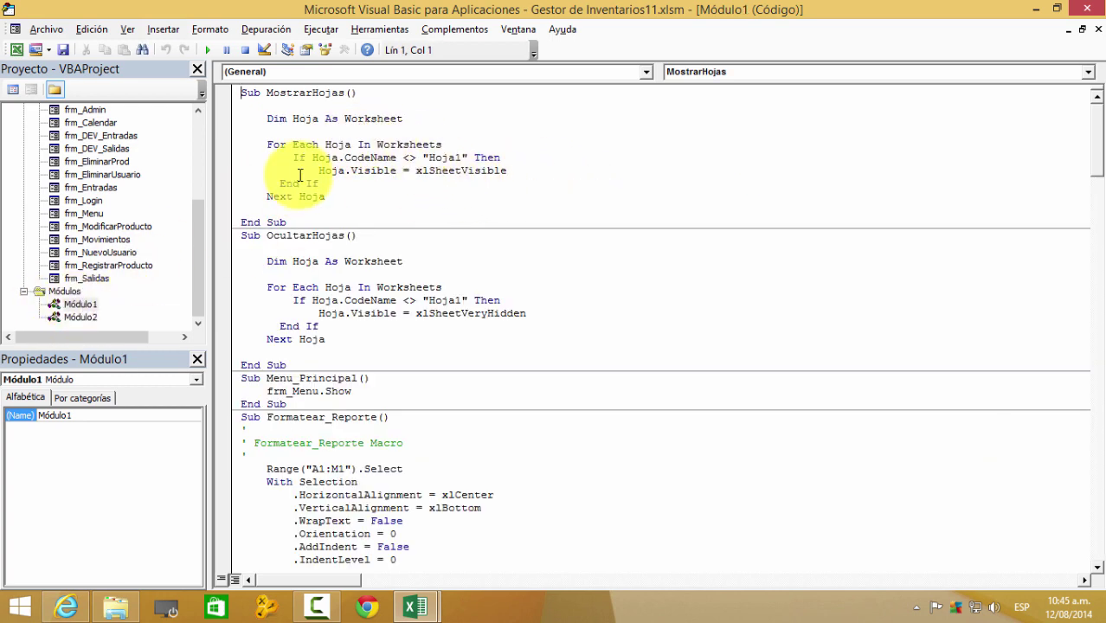
{"action": "left_click", "coordinate": [287, 119]}
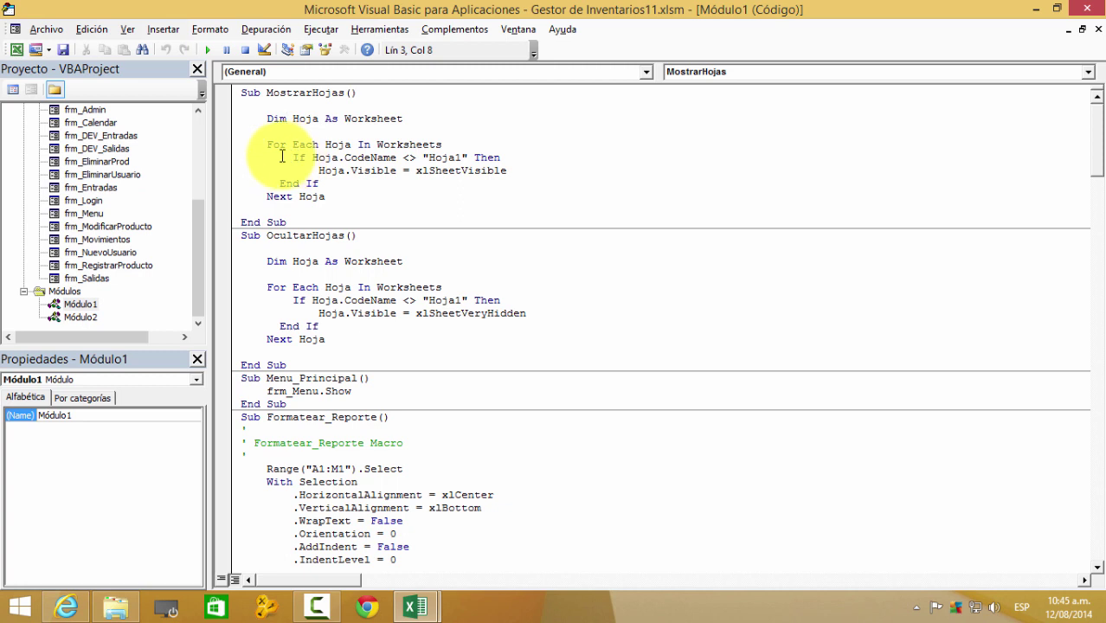
{"action": "left_click", "coordinate": [282, 119]}
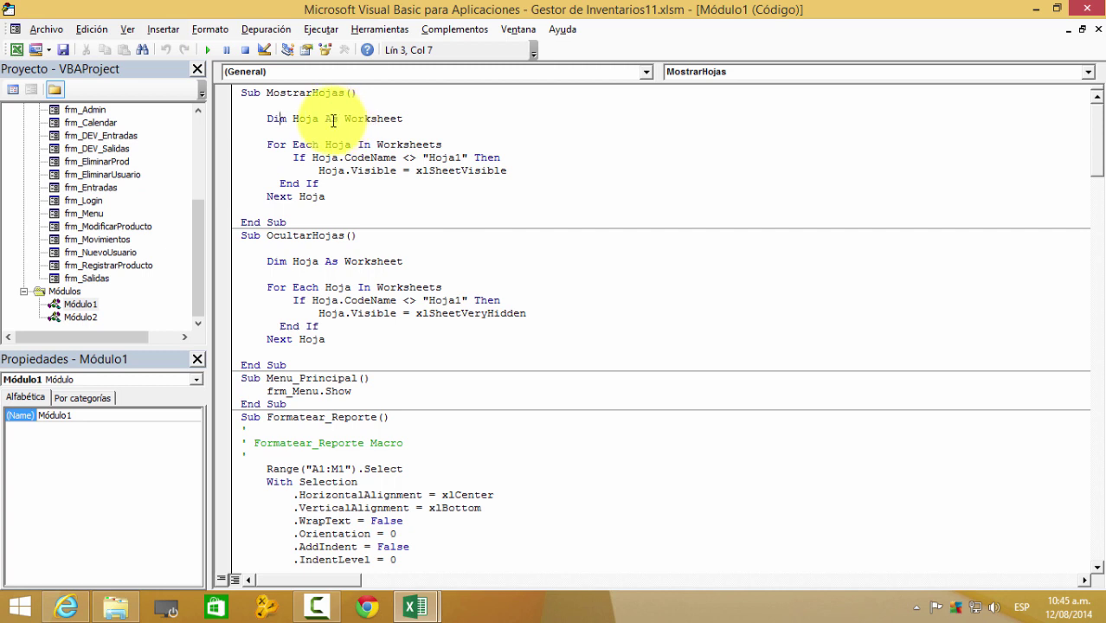
{"action": "left_click", "coordinate": [286, 146]}
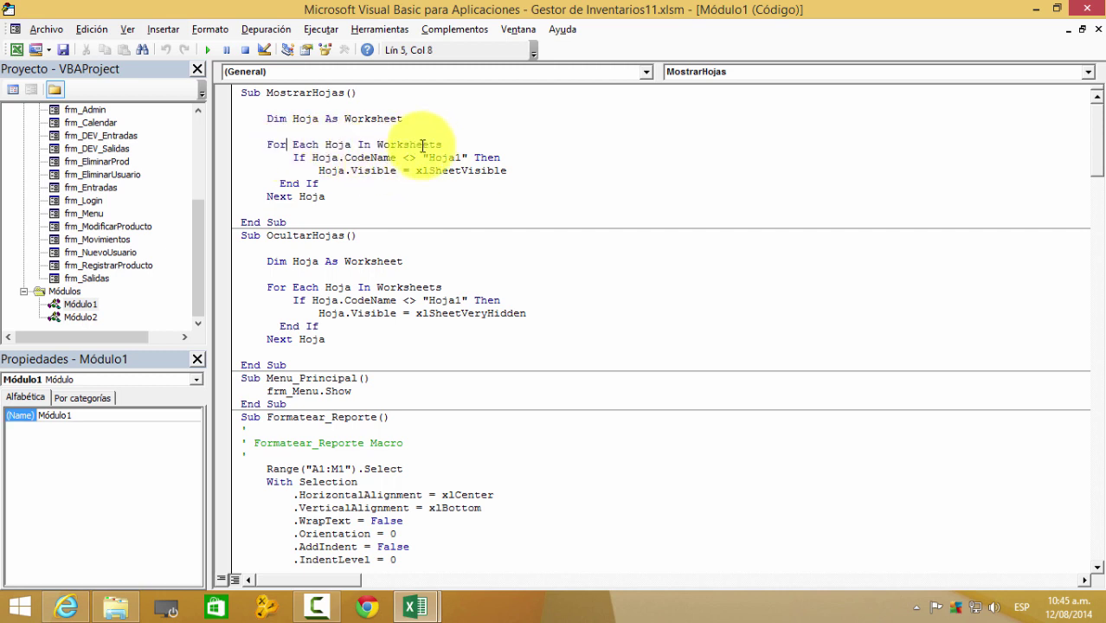
{"action": "left_click", "coordinate": [346, 158]}
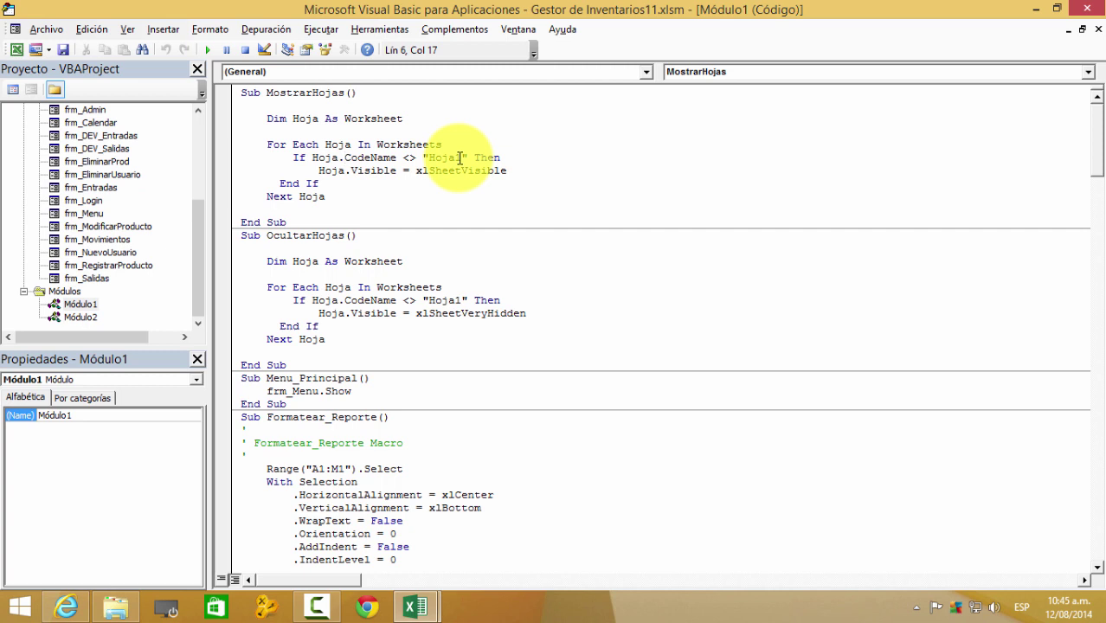
{"action": "left_click", "coordinate": [461, 158]}
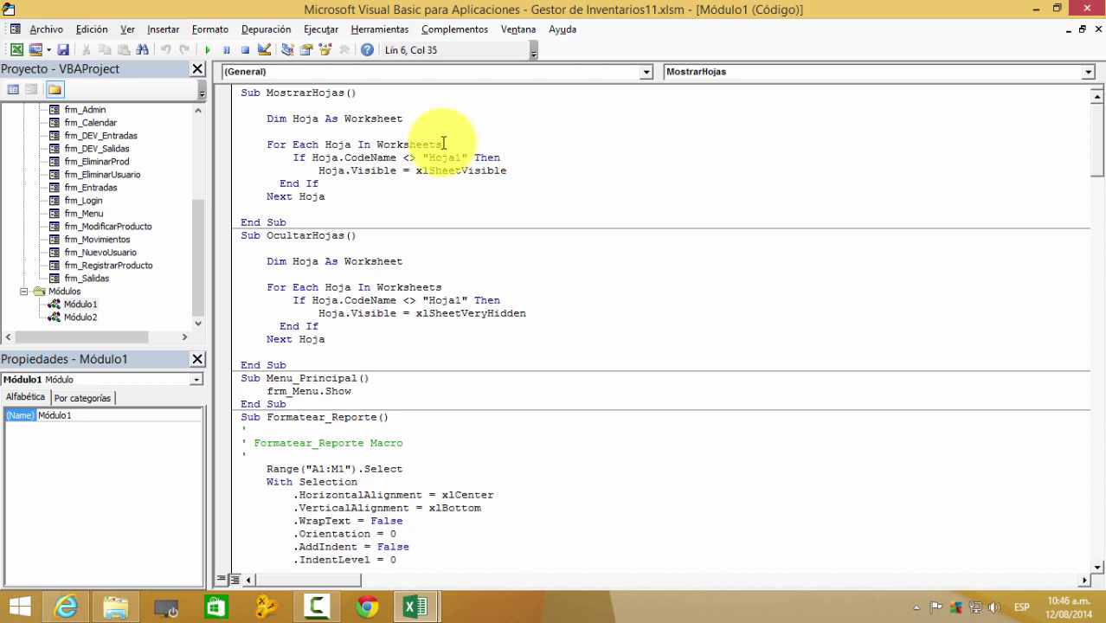
{"action": "left_click_drag", "start_coordinate": [202, 219], "coordinate": [199, 96]}
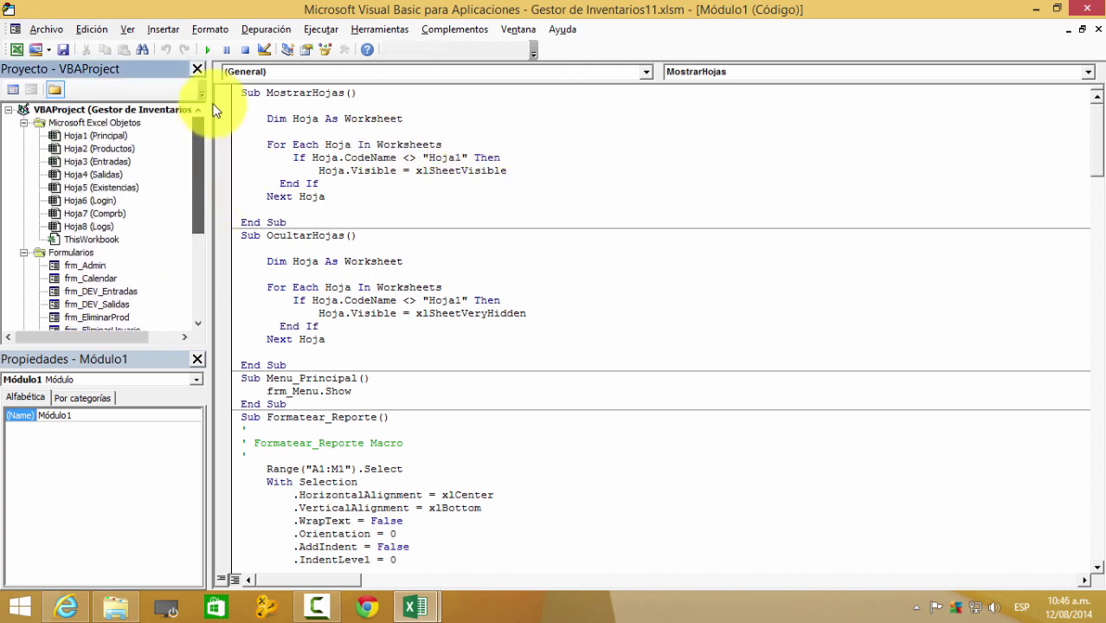
{"action": "left_click", "coordinate": [87, 137]}
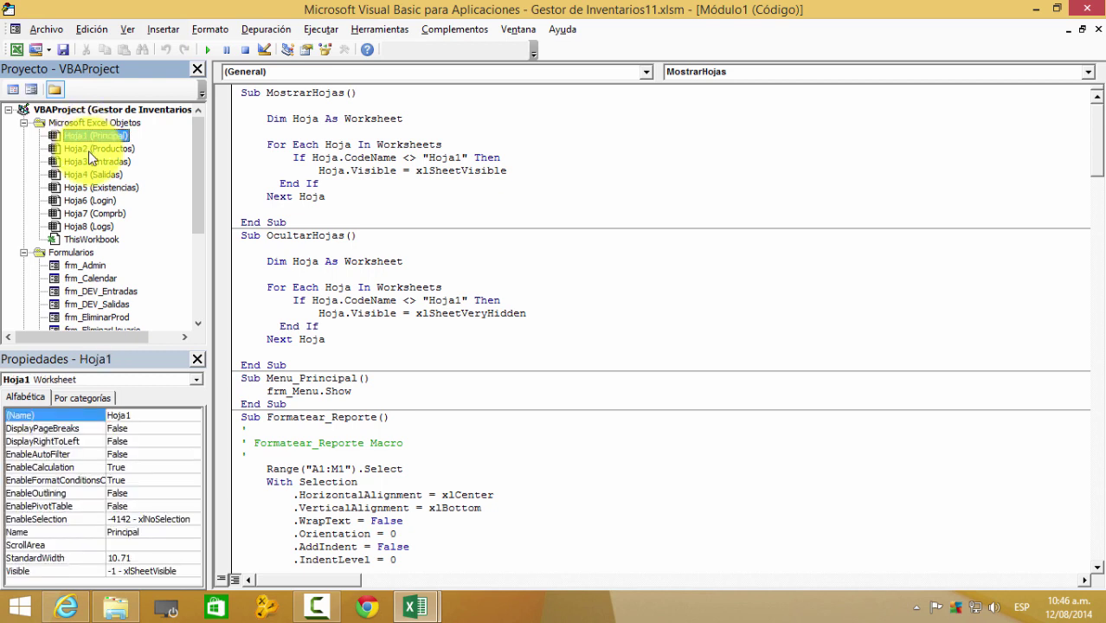
{"action": "left_click", "coordinate": [358, 170]}
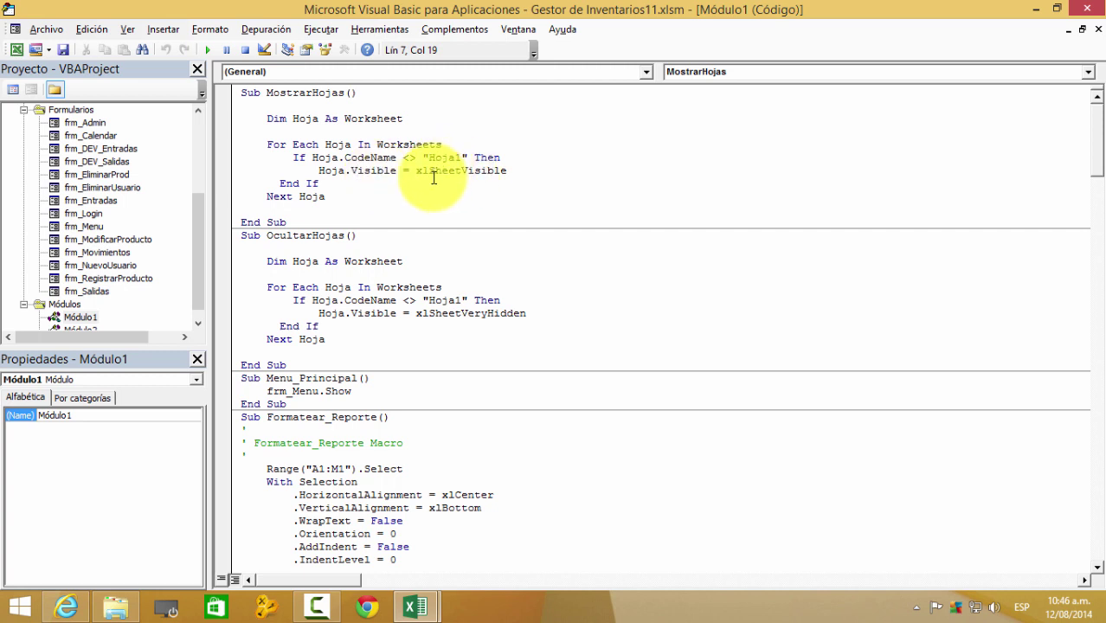
{"action": "left_click", "coordinate": [257, 250]}
{"action": "scroll", "coordinate": [523, 233], "scroll_direction": "down", "scroll_amount": 1}
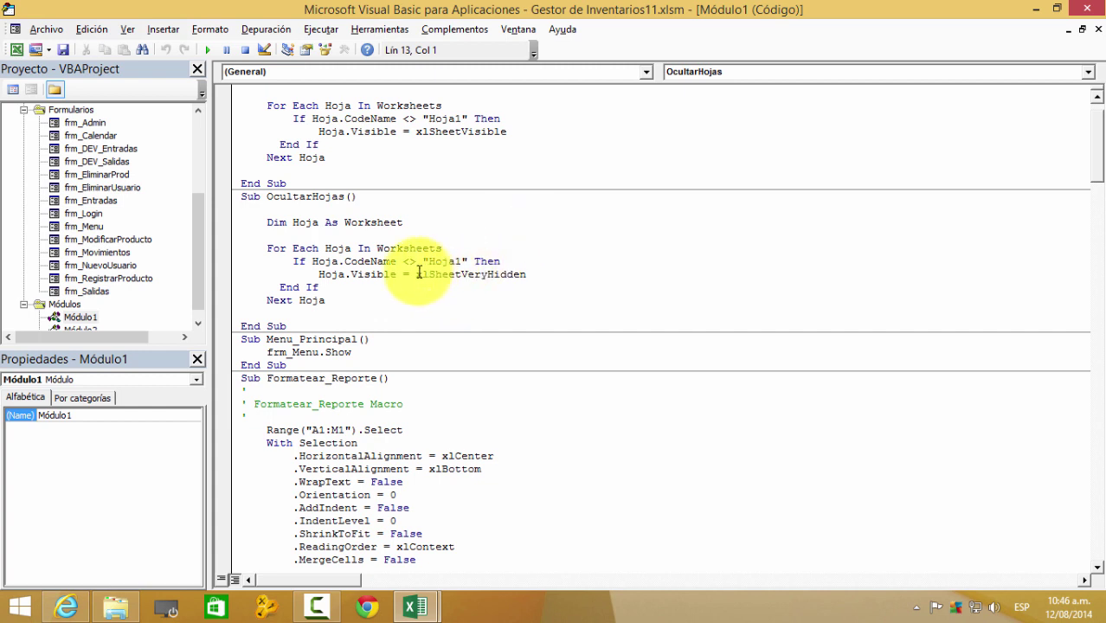
{"action": "left_click_drag", "start_coordinate": [417, 273], "coordinate": [530, 274]}
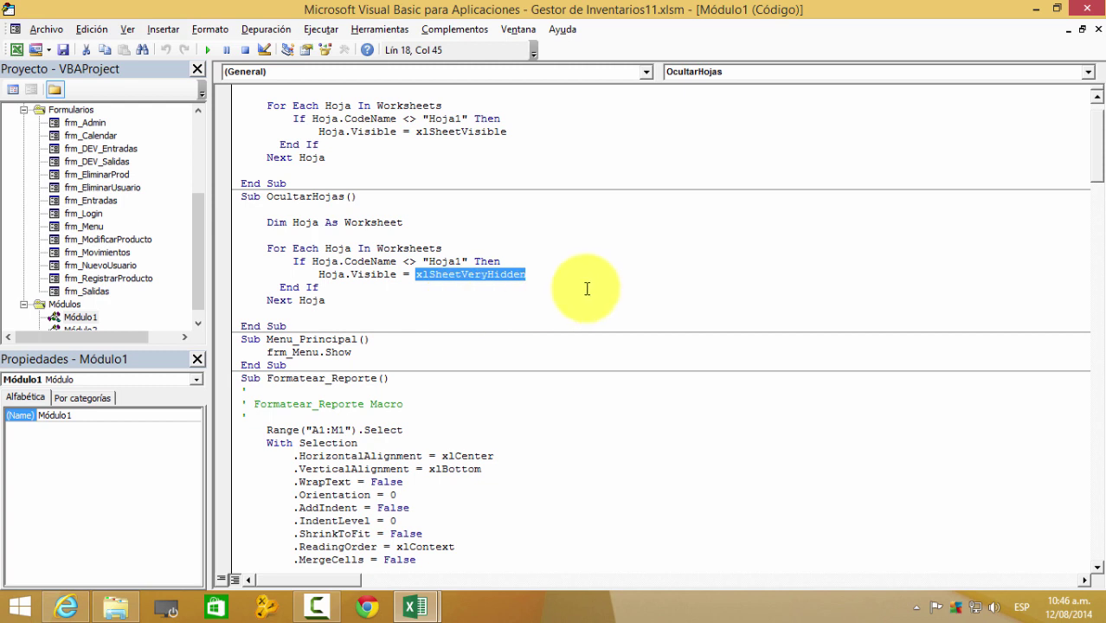
{"action": "left_click", "coordinate": [531, 273]}
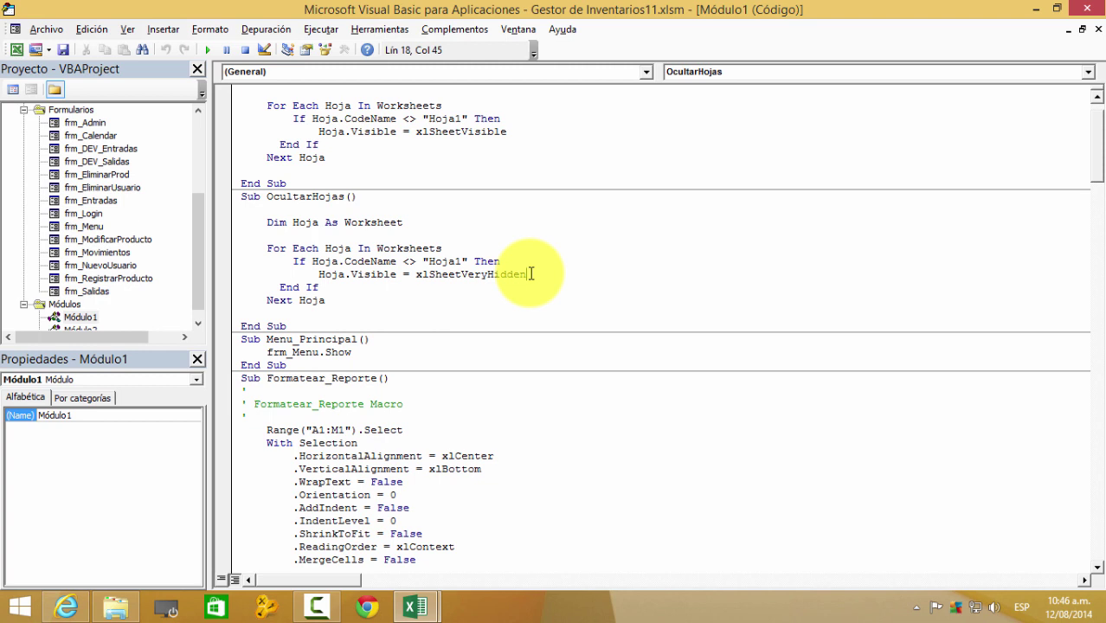
{"action": "left_click", "coordinate": [416, 131]}
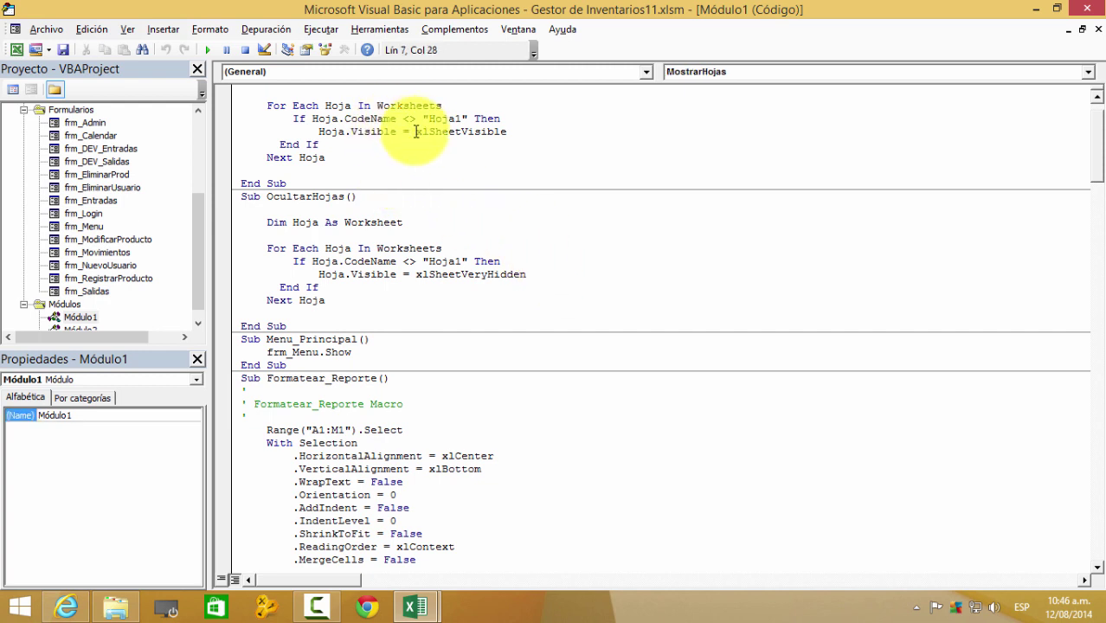
{"action": "left_click_drag", "start_coordinate": [416, 132], "coordinate": [511, 132]}
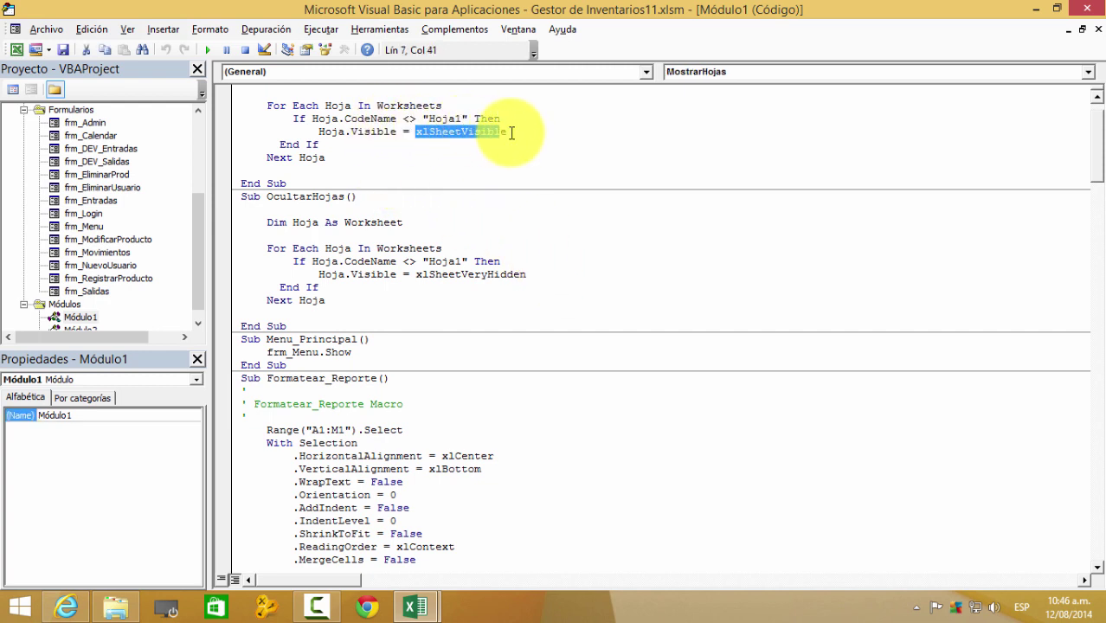
{"action": "left_click", "coordinate": [514, 132]}
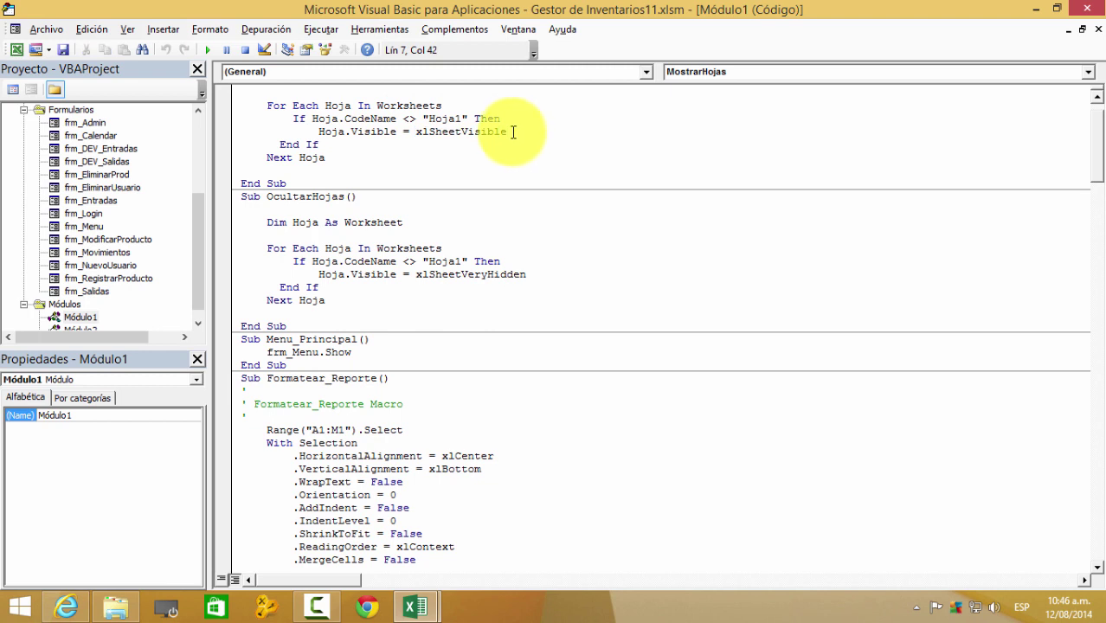
{"action": "left_click", "coordinate": [368, 287]}
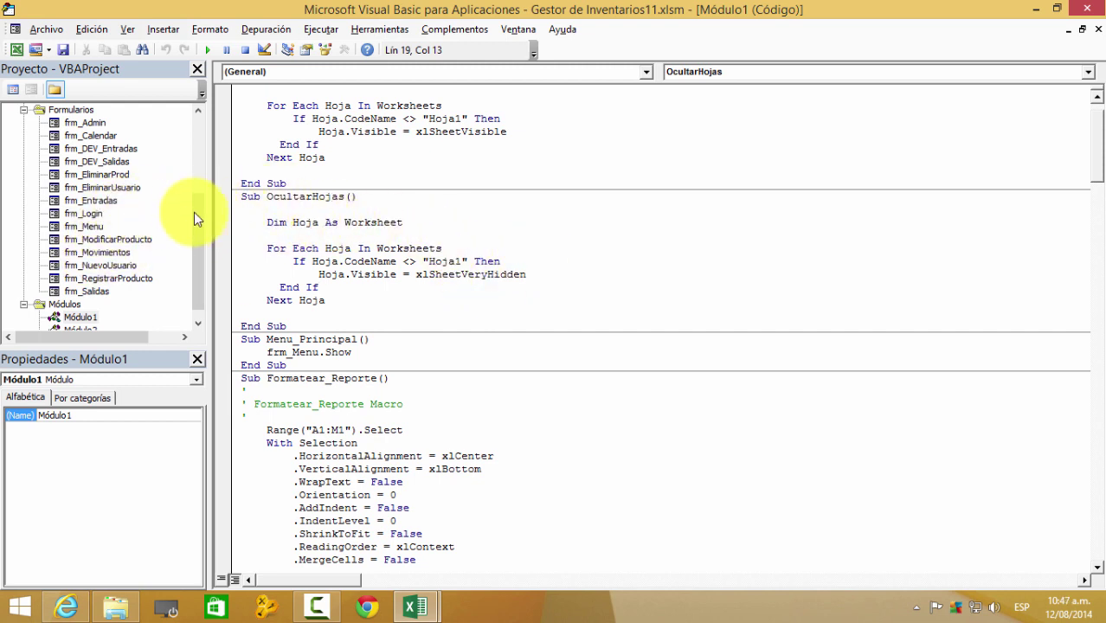
{"action": "left_click_drag", "start_coordinate": [196, 210], "coordinate": [181, 174]}
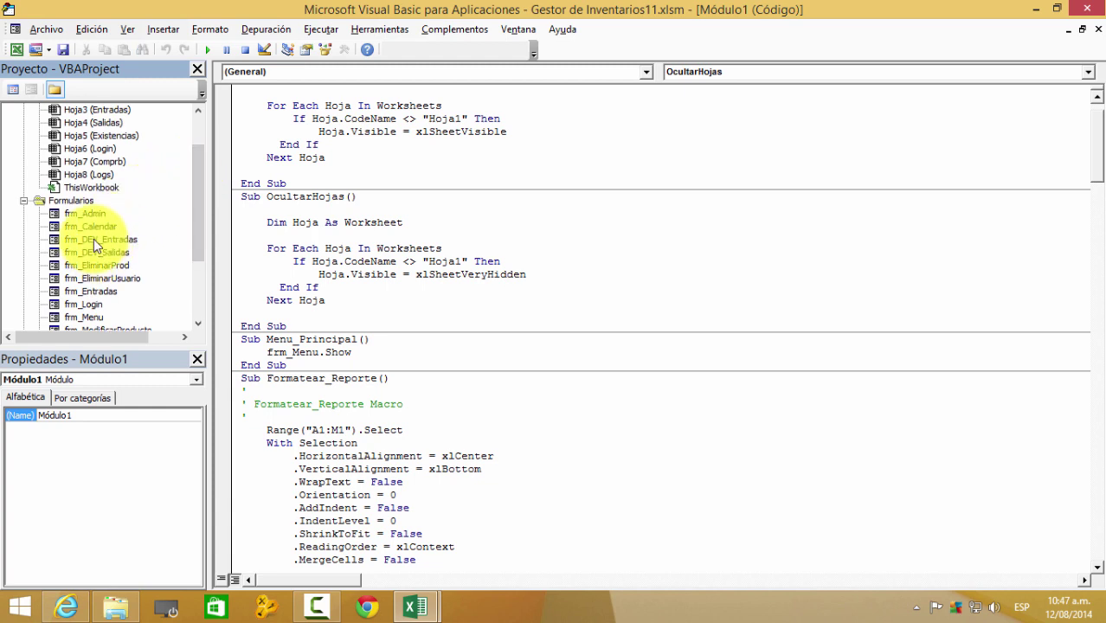
{"action": "left_click", "coordinate": [86, 227]}
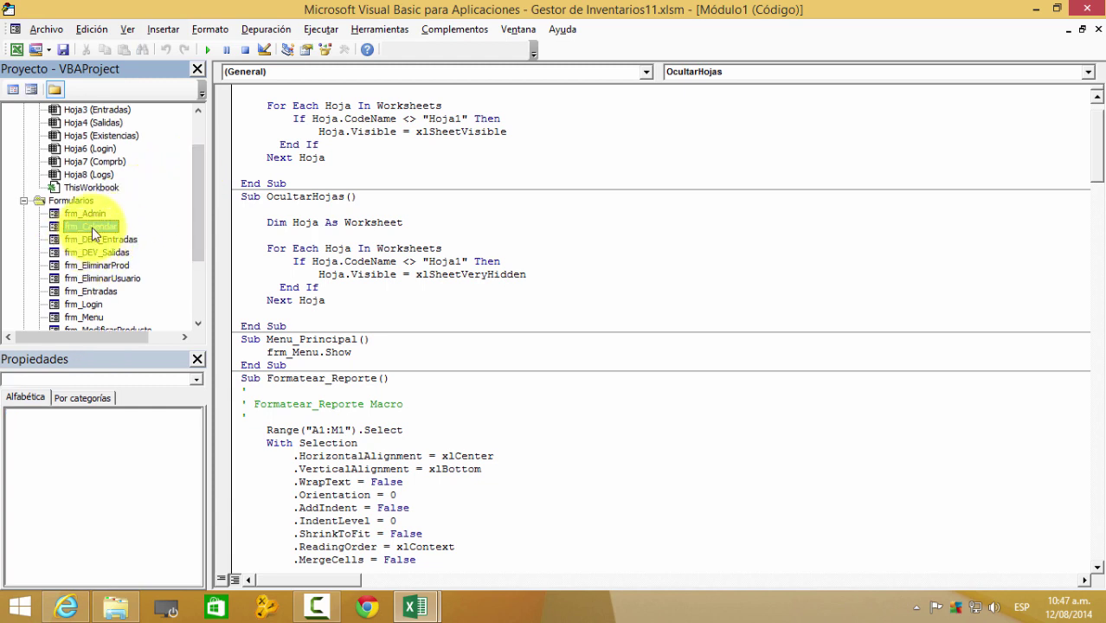
Step: Open the frm_Calendar design and close the form controls Toolbox
{"action": "double_click", "coordinate": [90, 228]}
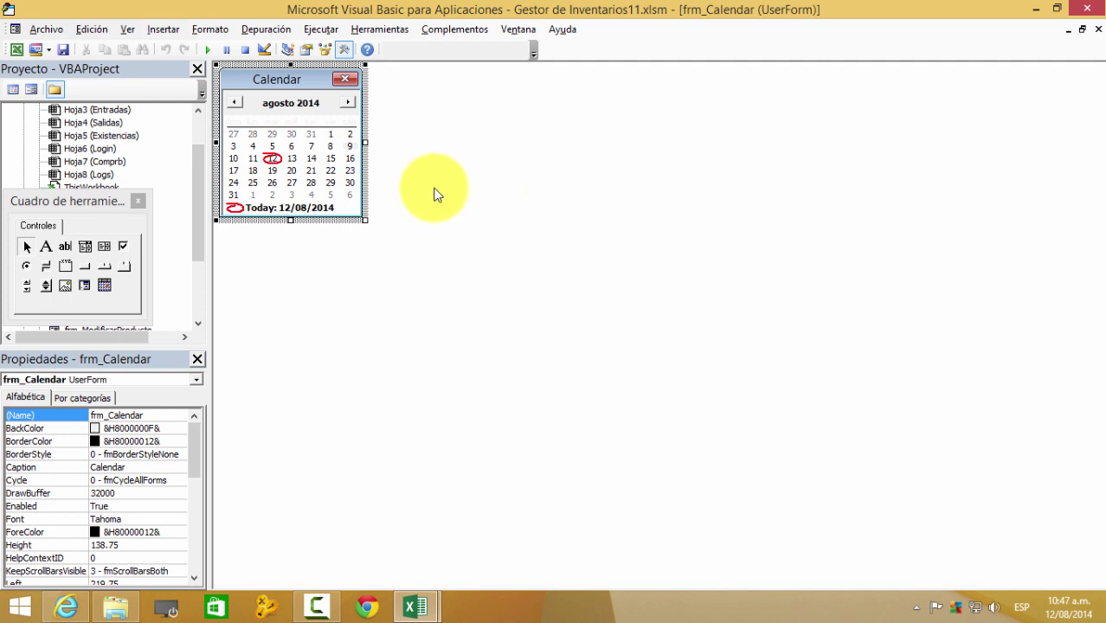
{"action": "left_click", "coordinate": [90, 202]}
{"action": "left_click_drag", "start_coordinate": [220, 247], "coordinate": [331, 293]}
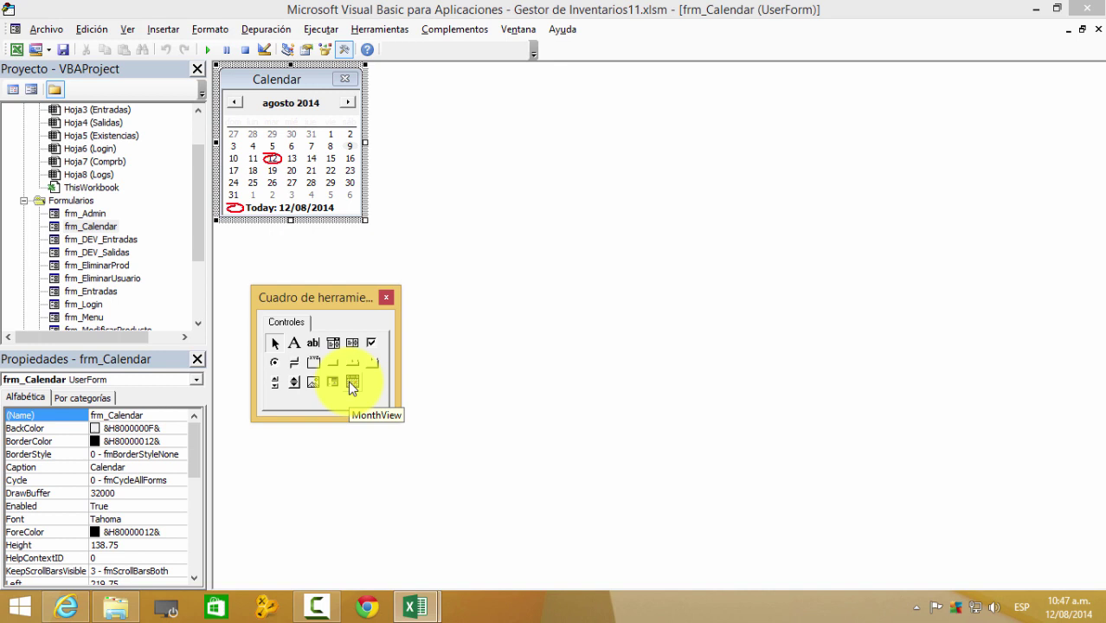
{"action": "left_click", "coordinate": [385, 300]}
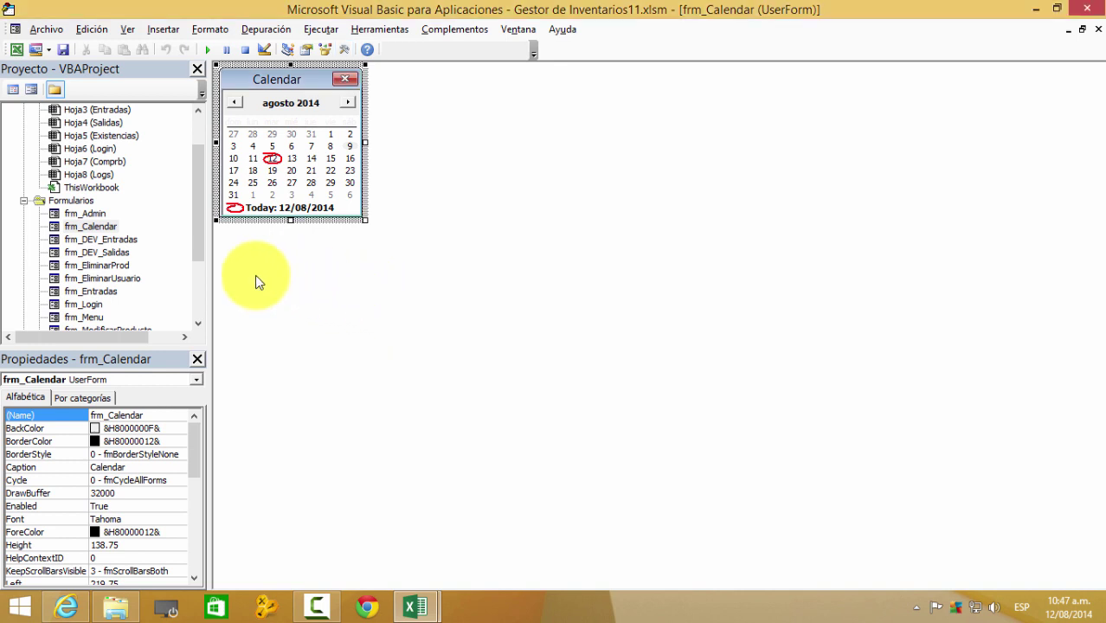
Step: Scroll the Project Explorer and open the frm_Salidas form design
{"action": "left_click", "coordinate": [198, 225]}
{"action": "scroll", "coordinate": [198, 225], "scroll_direction": "down", "scroll_amount": 1}
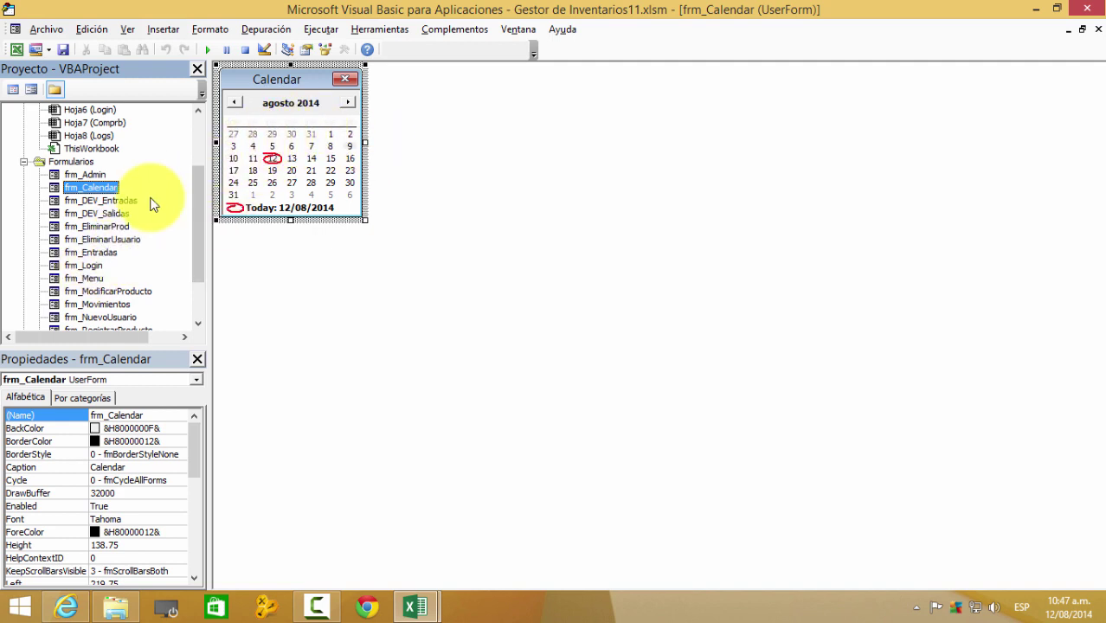
{"action": "left_click_drag", "start_coordinate": [195, 199], "coordinate": [198, 223]}
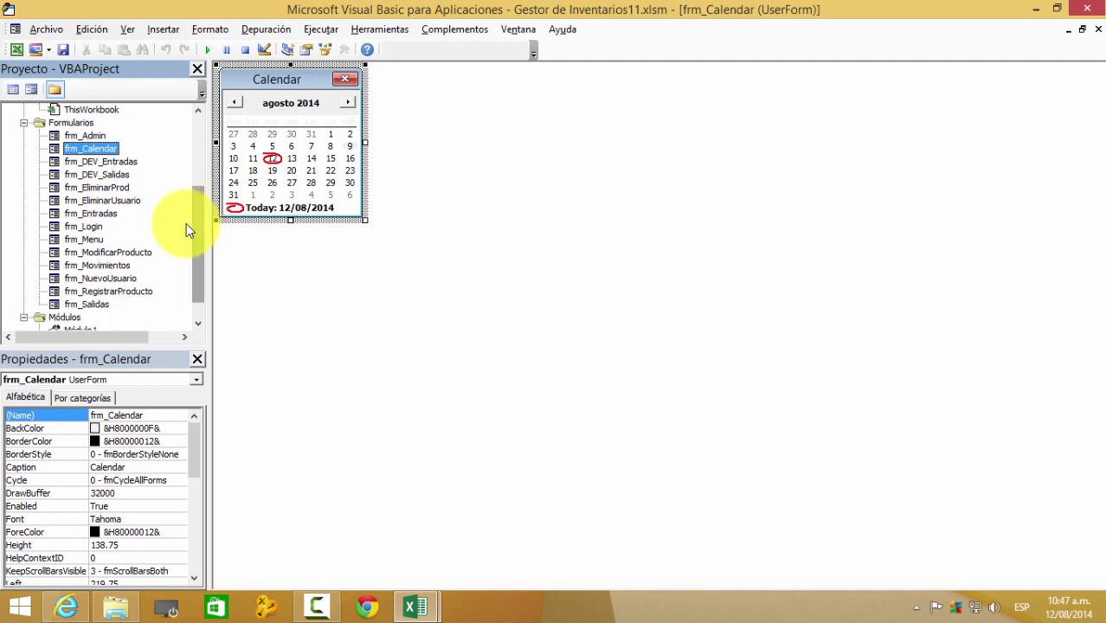
{"action": "left_click", "coordinate": [86, 305]}
{"action": "double_click", "coordinate": [88, 304]}
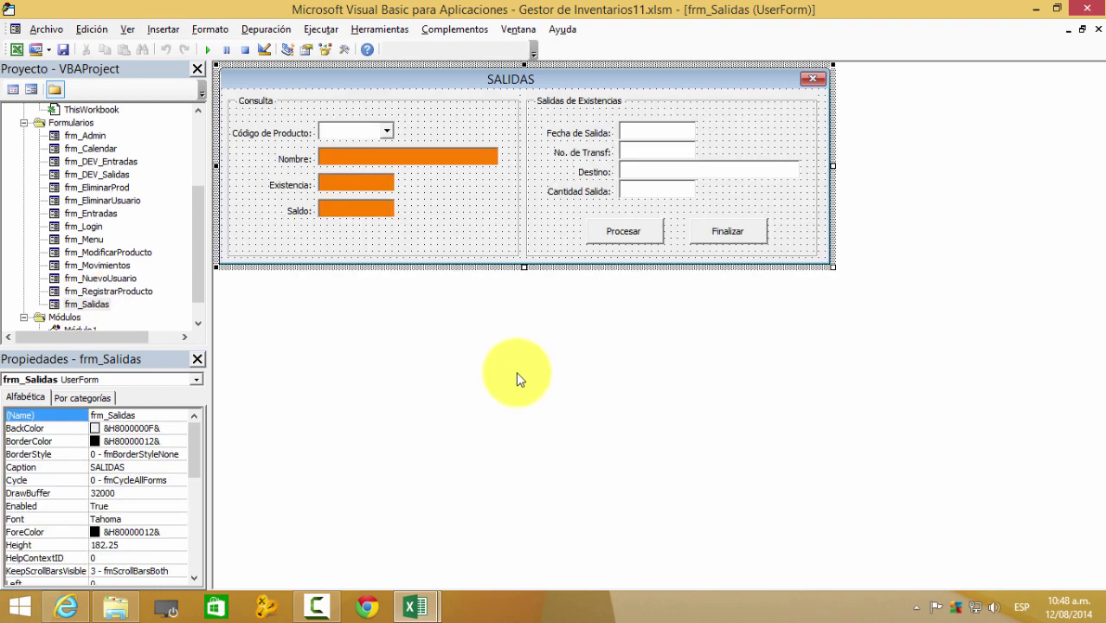
Step: Open frm_Salidas's code and scroll to the txt_FechaSal_MouseDown procedure
{"action": "double_click", "coordinate": [680, 130]}
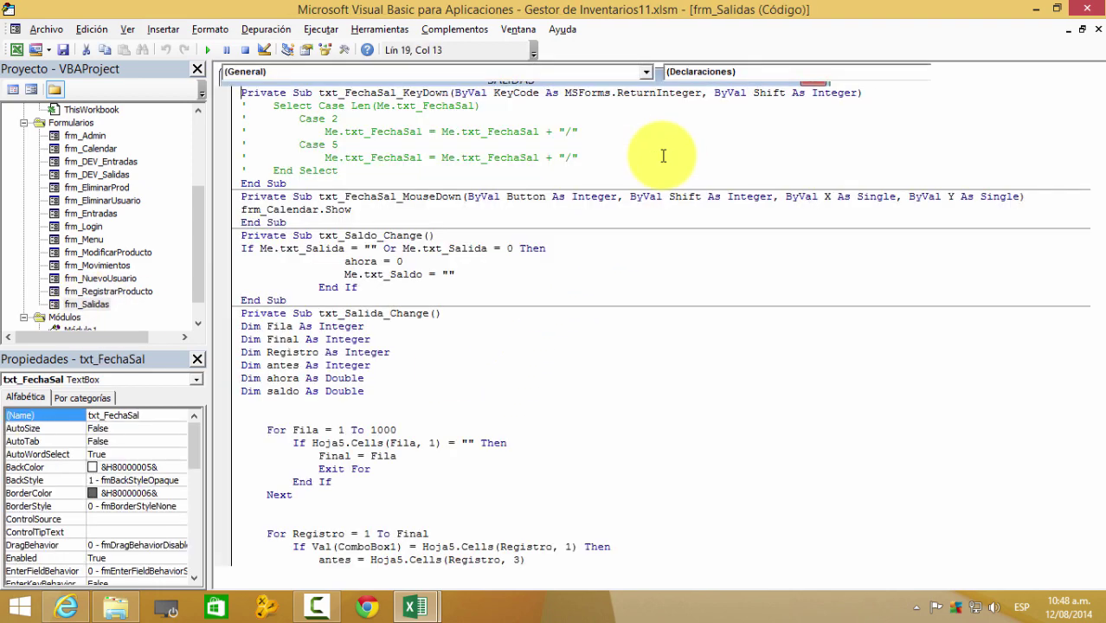
{"action": "scroll", "coordinate": [554, 365], "scroll_direction": "down", "scroll_amount": 1}
{"action": "scroll", "coordinate": [554, 365], "scroll_direction": "down", "scroll_amount": 1}
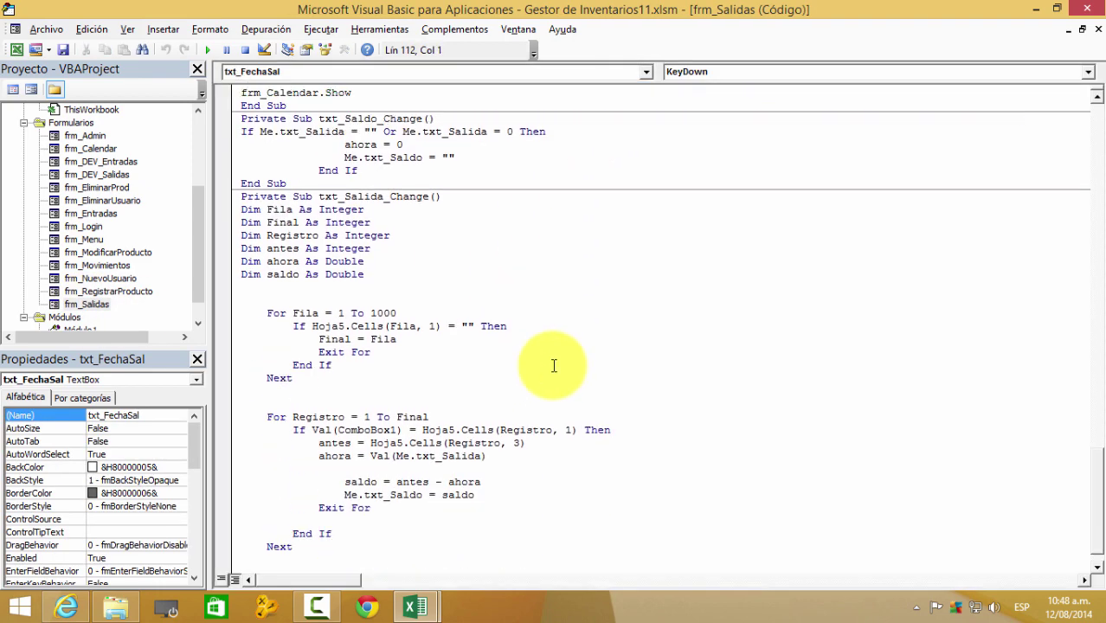
{"action": "scroll", "coordinate": [554, 366], "scroll_direction": "down", "scroll_amount": 1}
{"action": "scroll", "coordinate": [561, 369], "scroll_direction": "up", "scroll_amount": 4}
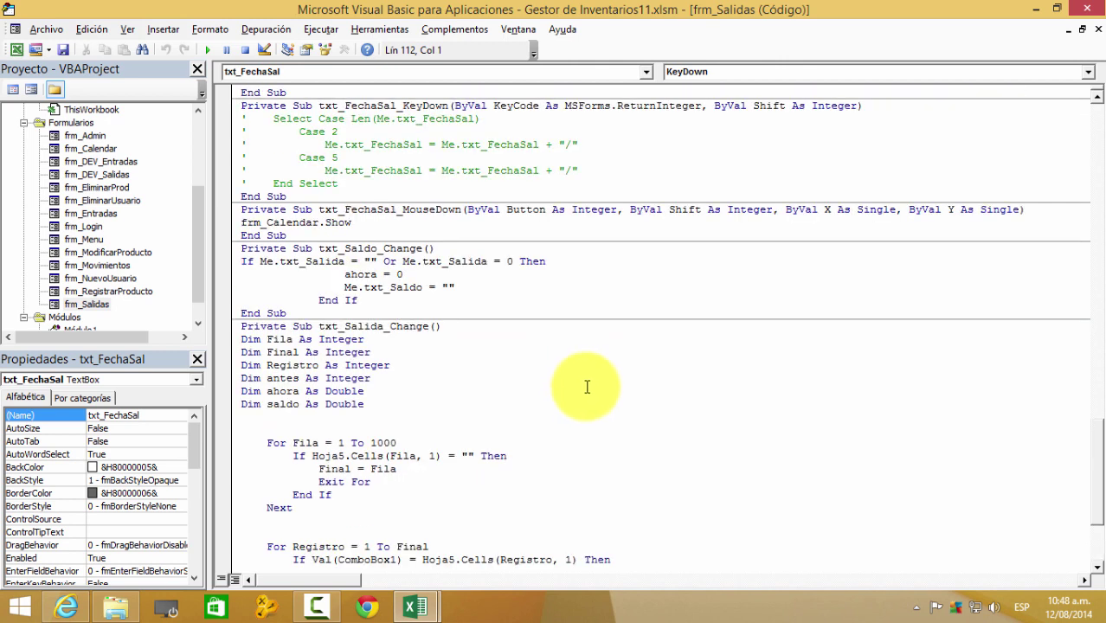
Step: Comment out the frm_Calendar.Show line with a leading apostrophe
{"action": "left_click", "coordinate": [262, 222]}
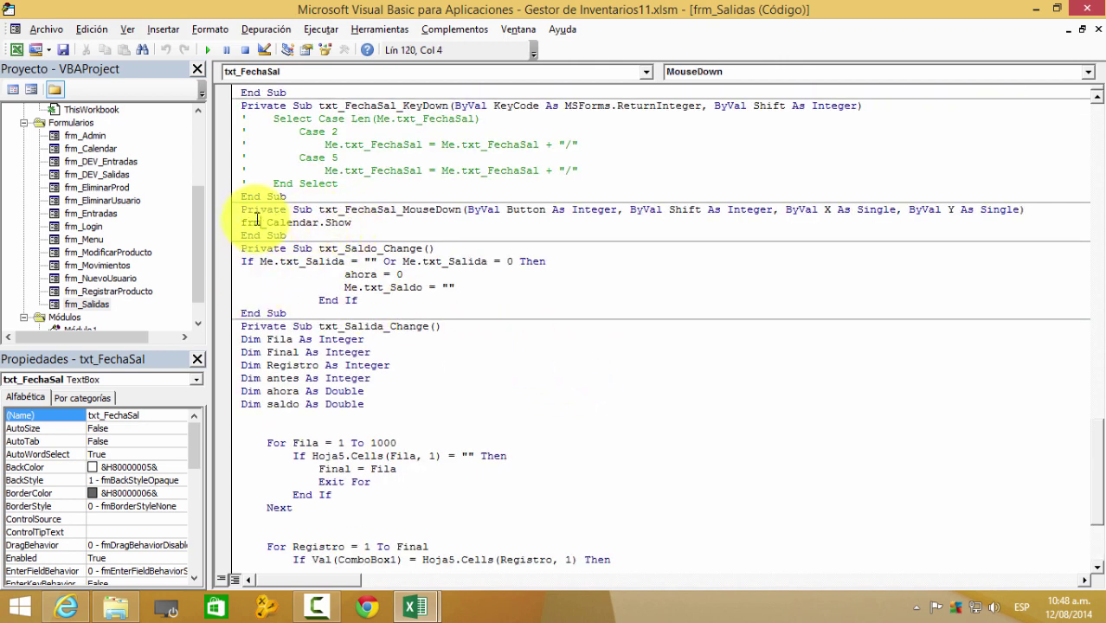
{"action": "left_click", "coordinate": [361, 223]}
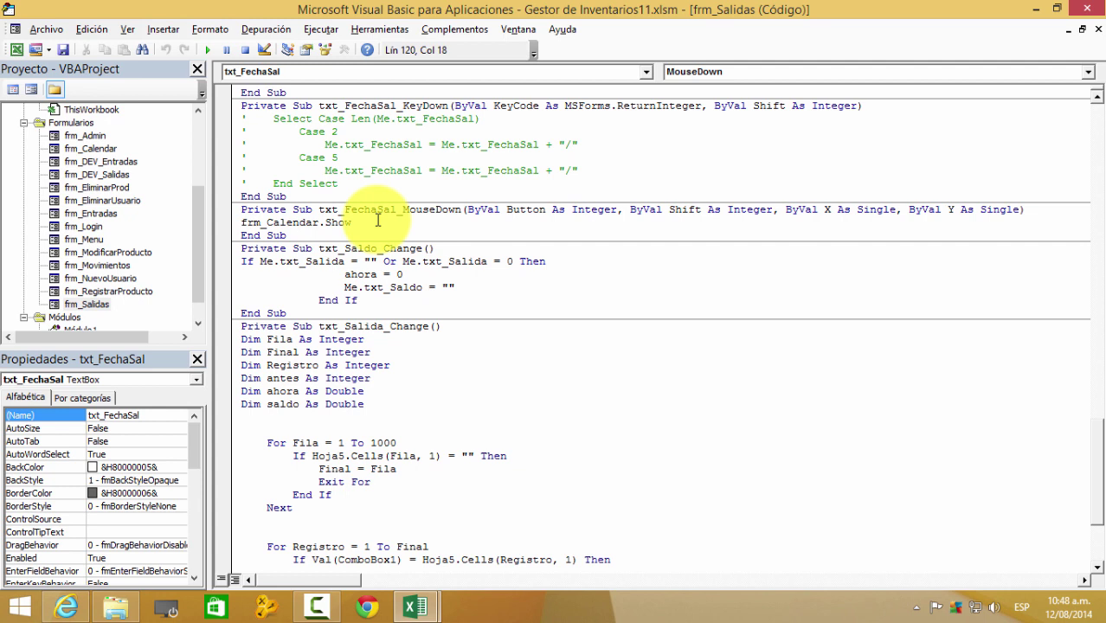
{"action": "key", "text": "Home"}
{"action": "type", "text": "'"}
{"action": "key", "text": "Down"}
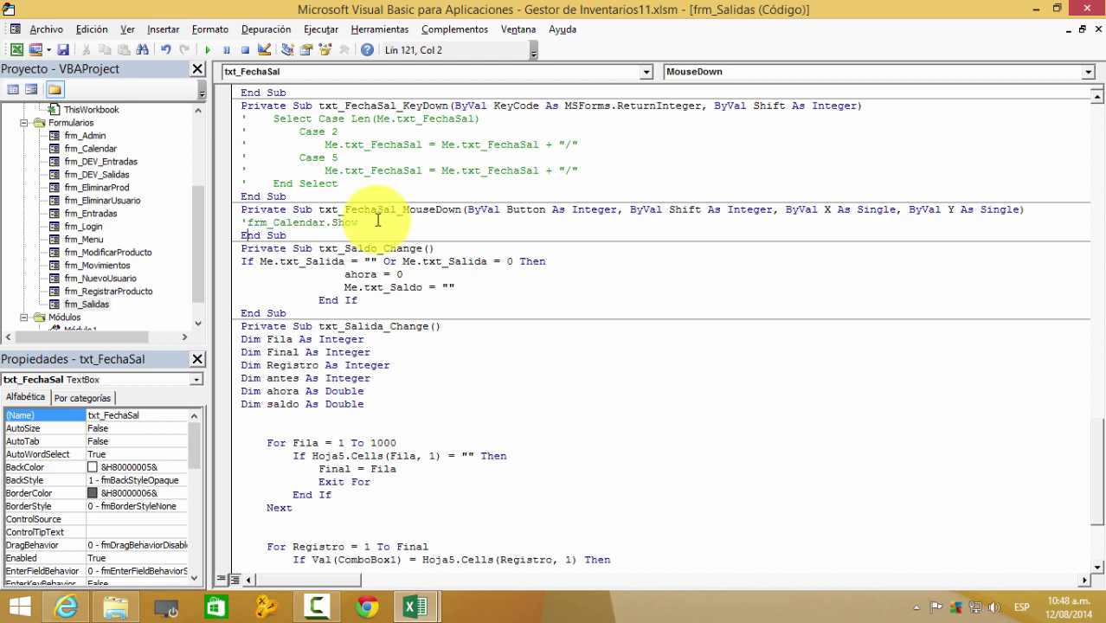
{"action": "key", "text": "Up"}
{"action": "left_click", "coordinate": [196, 244]}
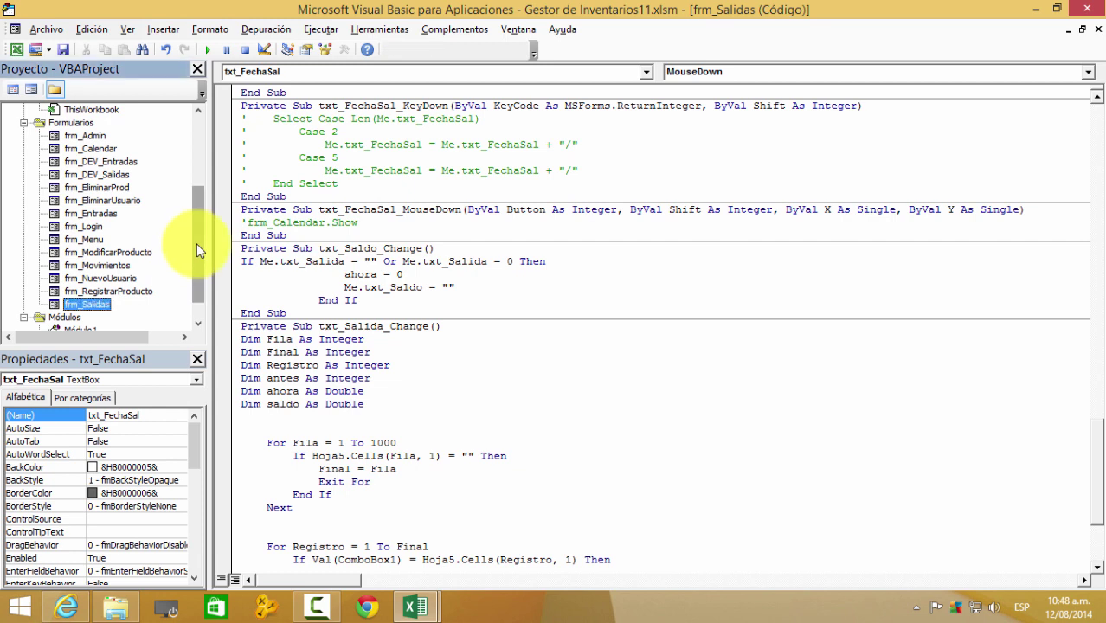
{"action": "left_click_drag", "start_coordinate": [197, 243], "coordinate": [198, 245]}
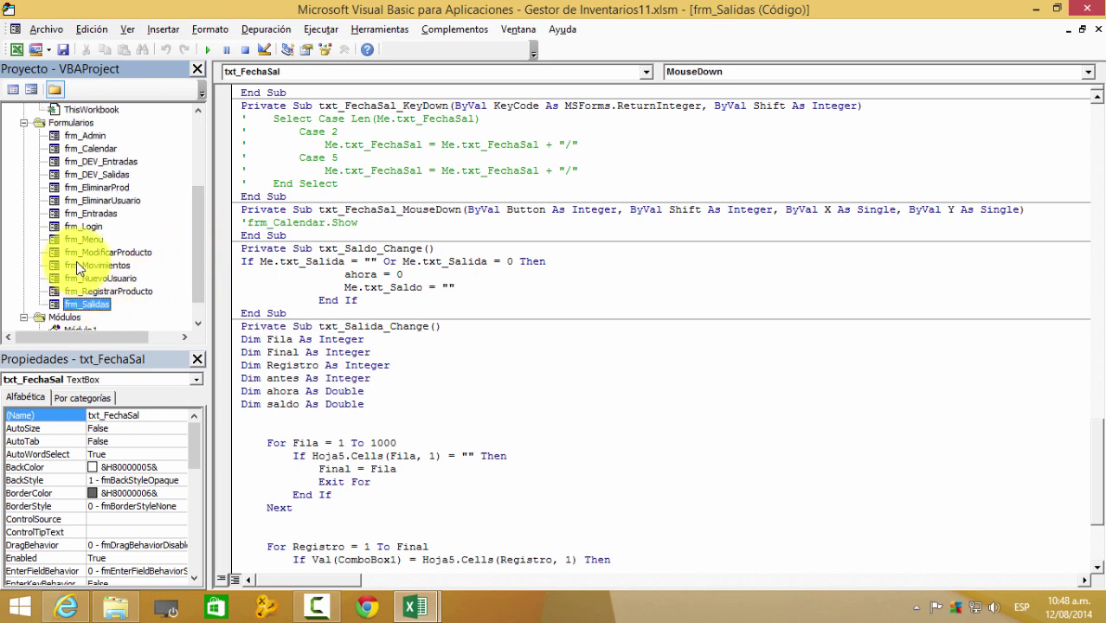
Step: Prefix frm_Calendar.Show with an apostrophe in txt_FechaIng_MouseDown of frm_Entradas, frm_DEV_Entradas and frm_DEV_Salidas
{"action": "double_click", "coordinate": [79, 213]}
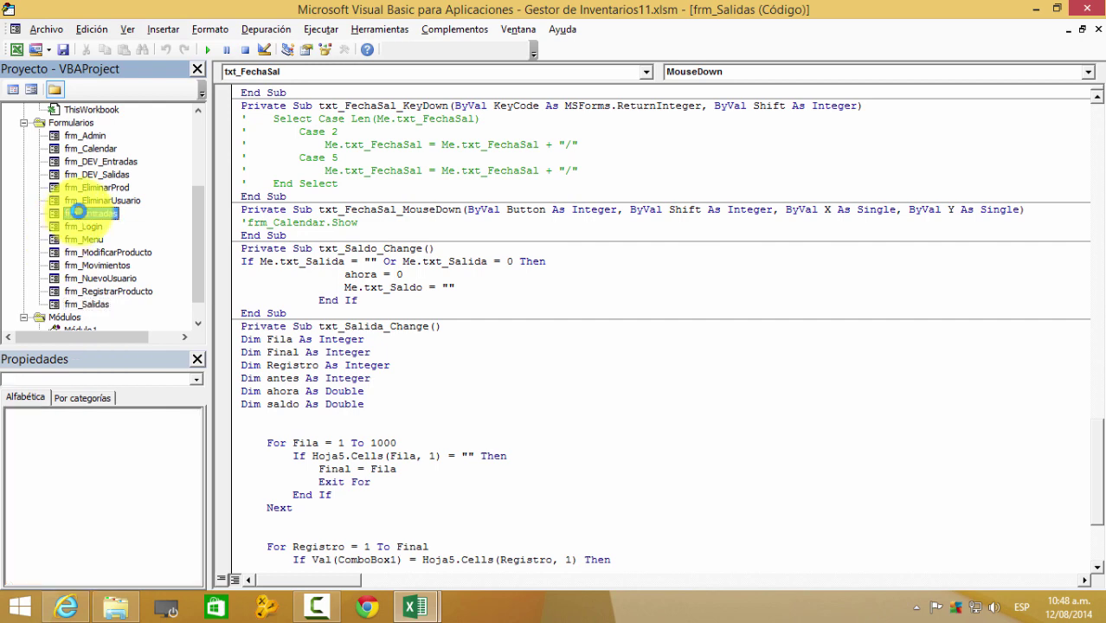
{"action": "double_click", "coordinate": [639, 135]}
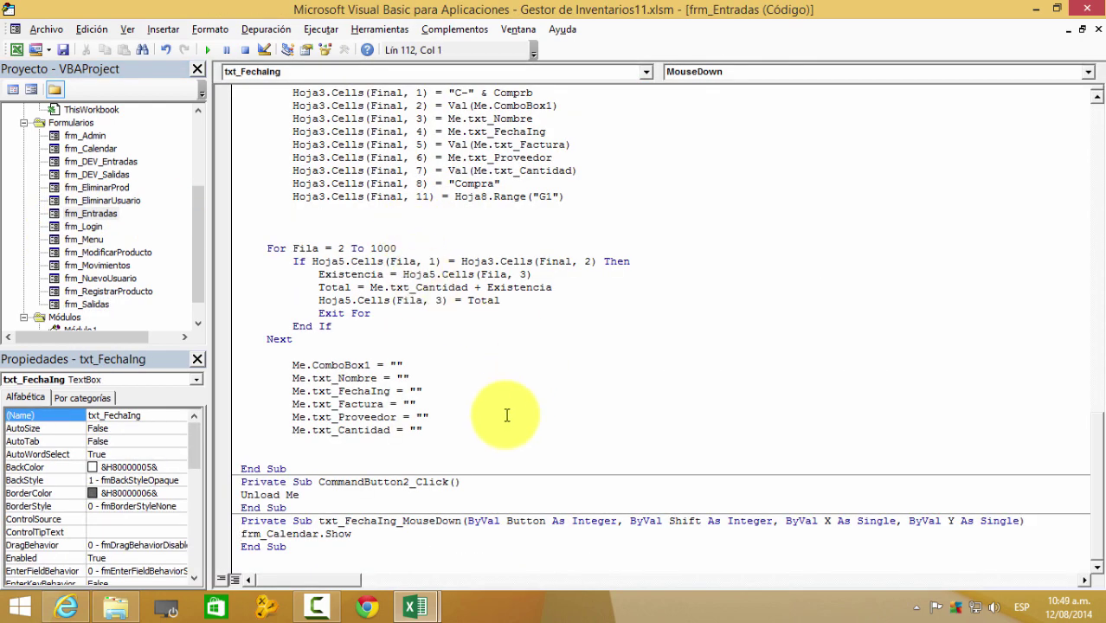
{"action": "type", "text": "'"}
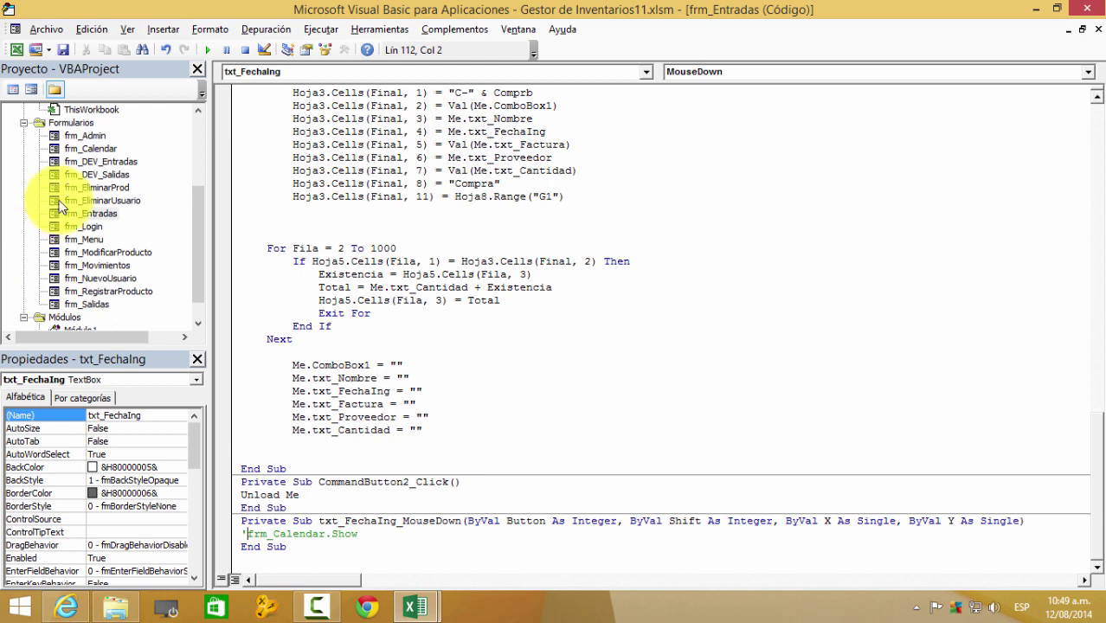
{"action": "double_click", "coordinate": [102, 162]}
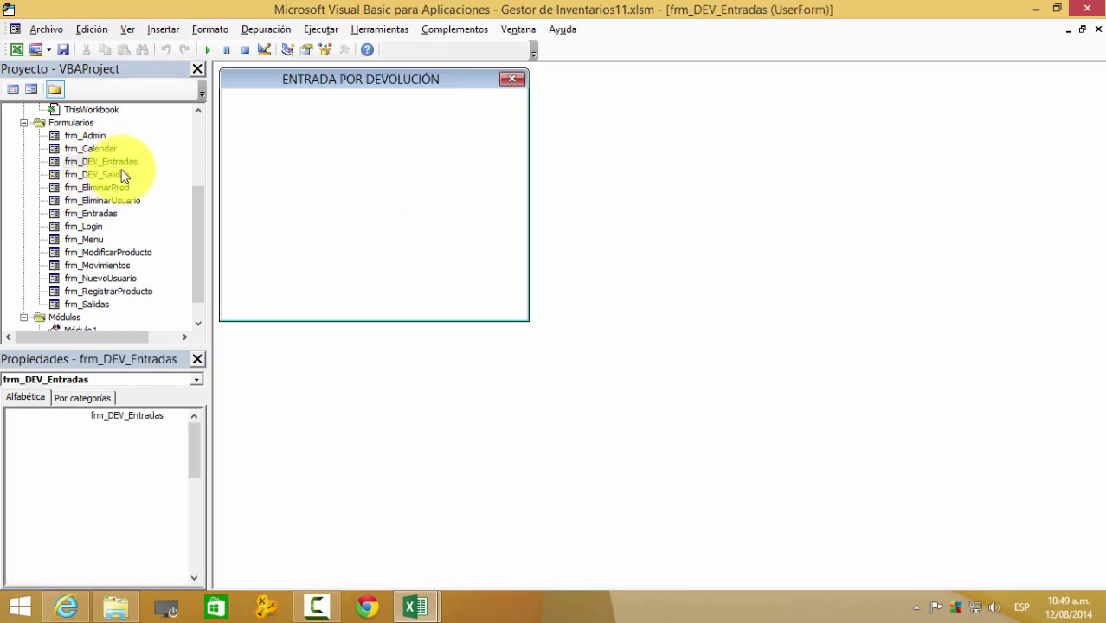
{"action": "double_click", "coordinate": [336, 226]}
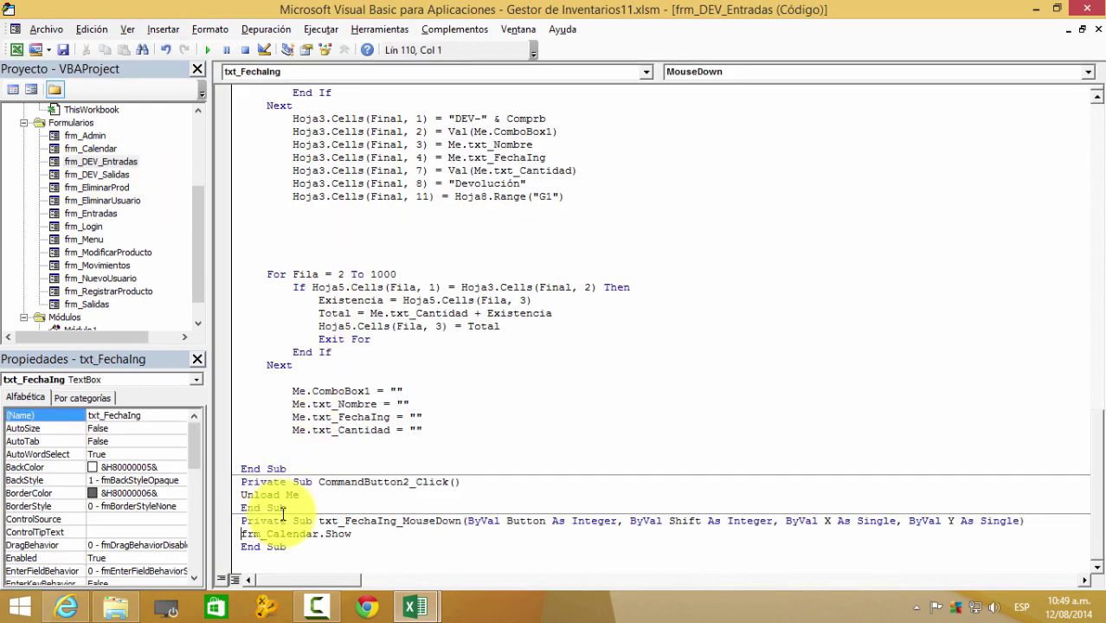
{"action": "type", "text": "'"}
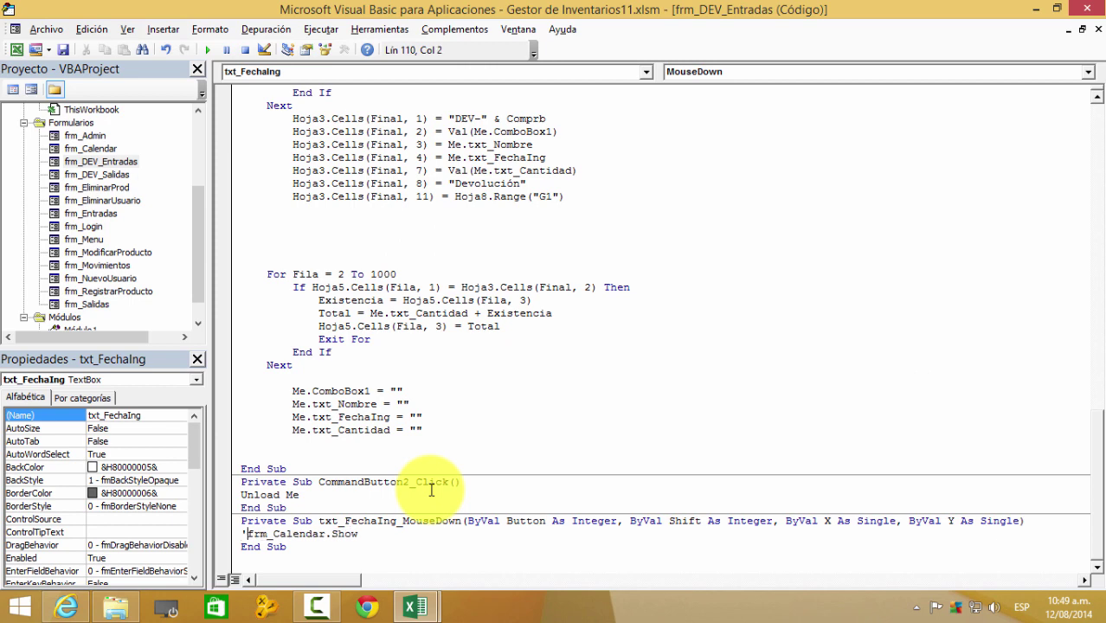
{"action": "double_click", "coordinate": [97, 175]}
{"action": "left_click", "coordinate": [346, 230]}
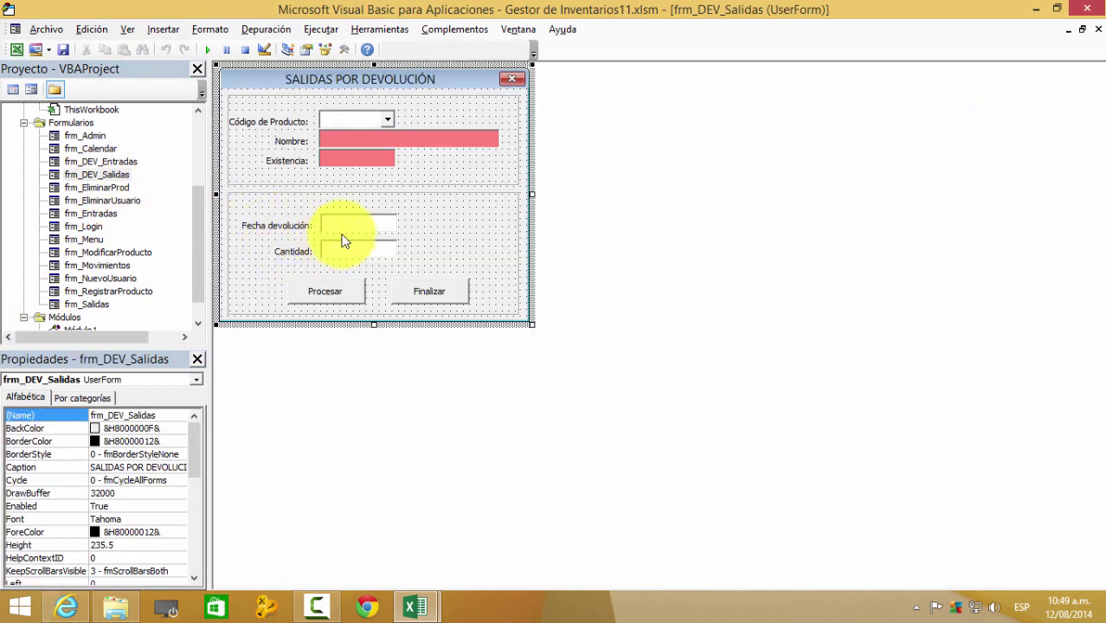
{"action": "double_click", "coordinate": [347, 224]}
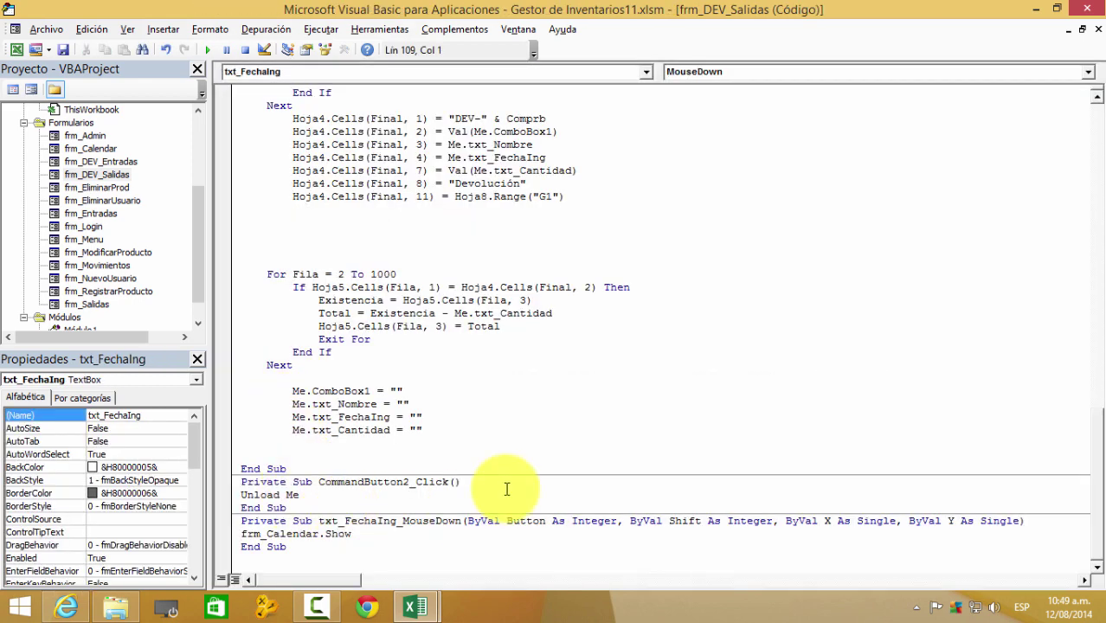
{"action": "type", "text": "'"}
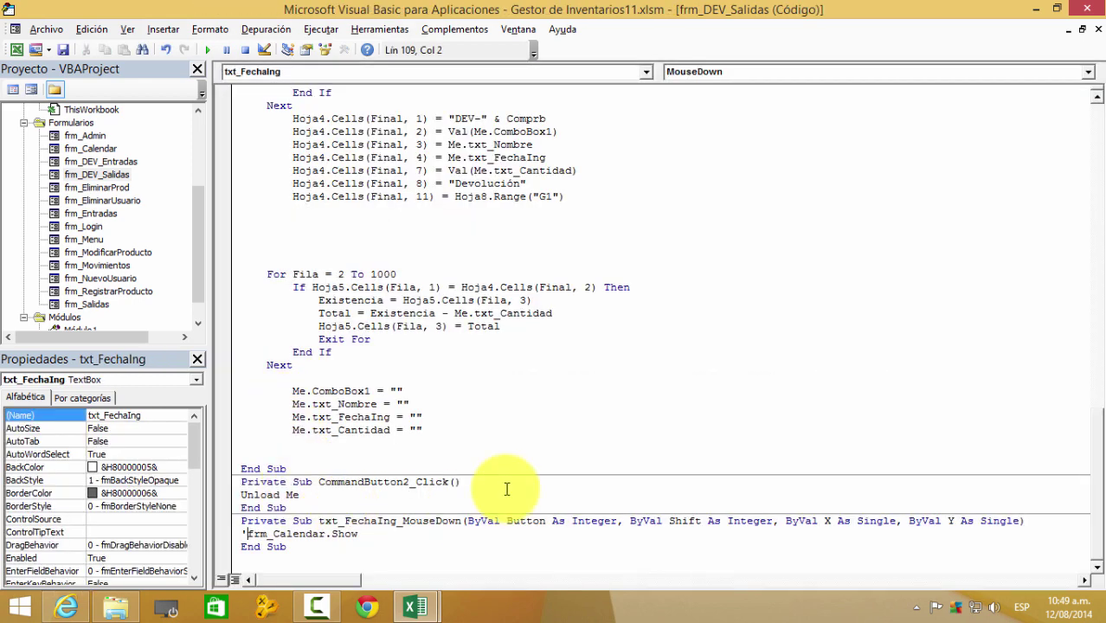
{"action": "key", "text": "Up"}
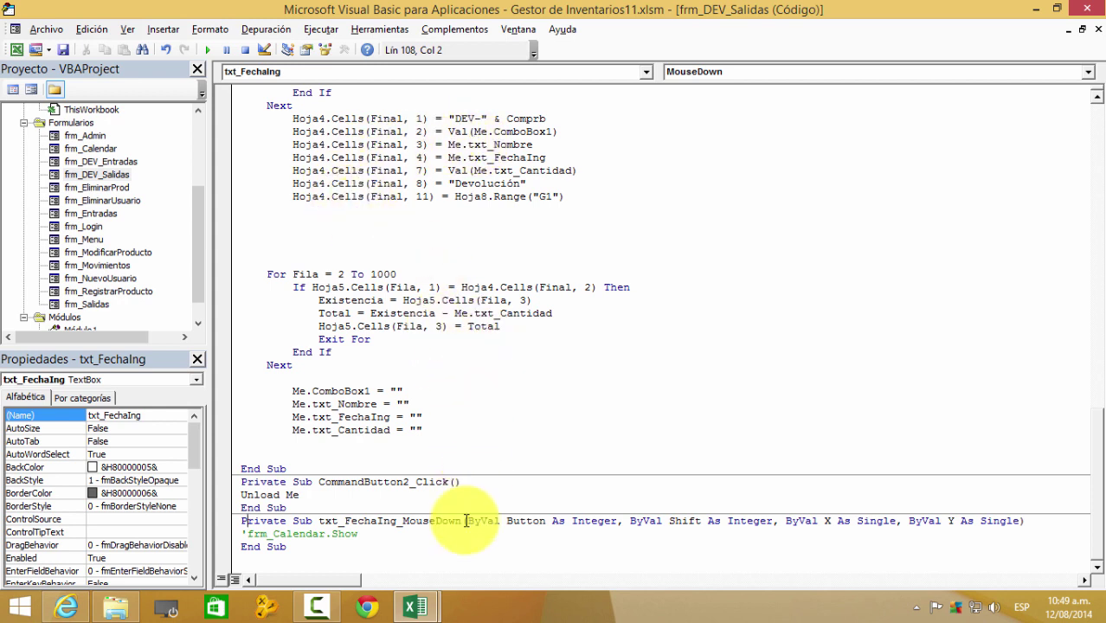
{"action": "mouse_move", "coordinate": [415, 606]}
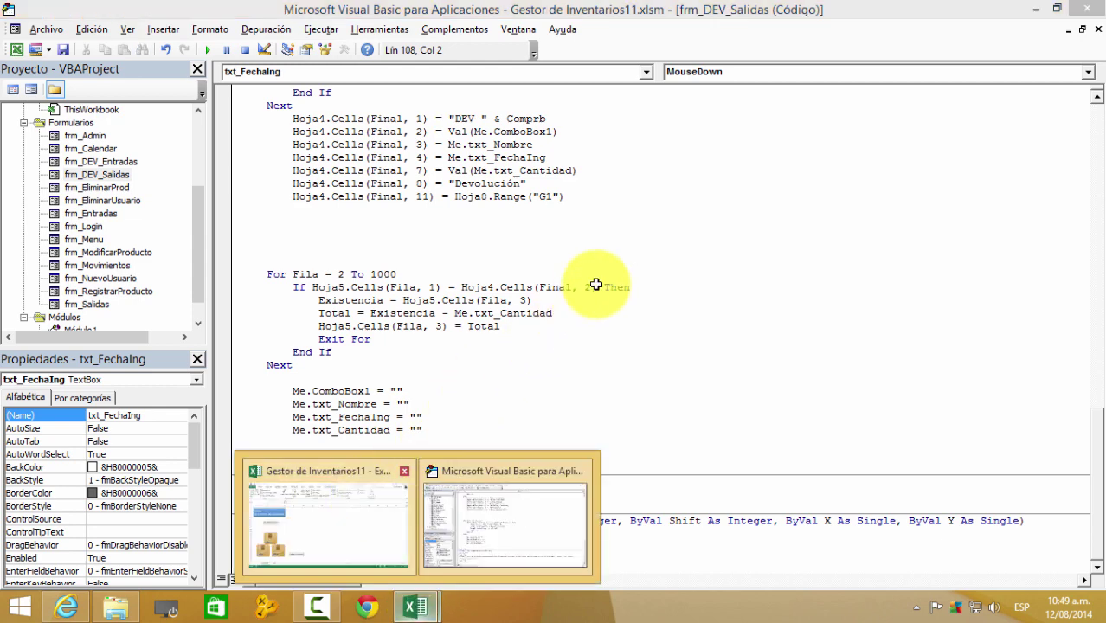
{"action": "key", "text": "alt+F11"}
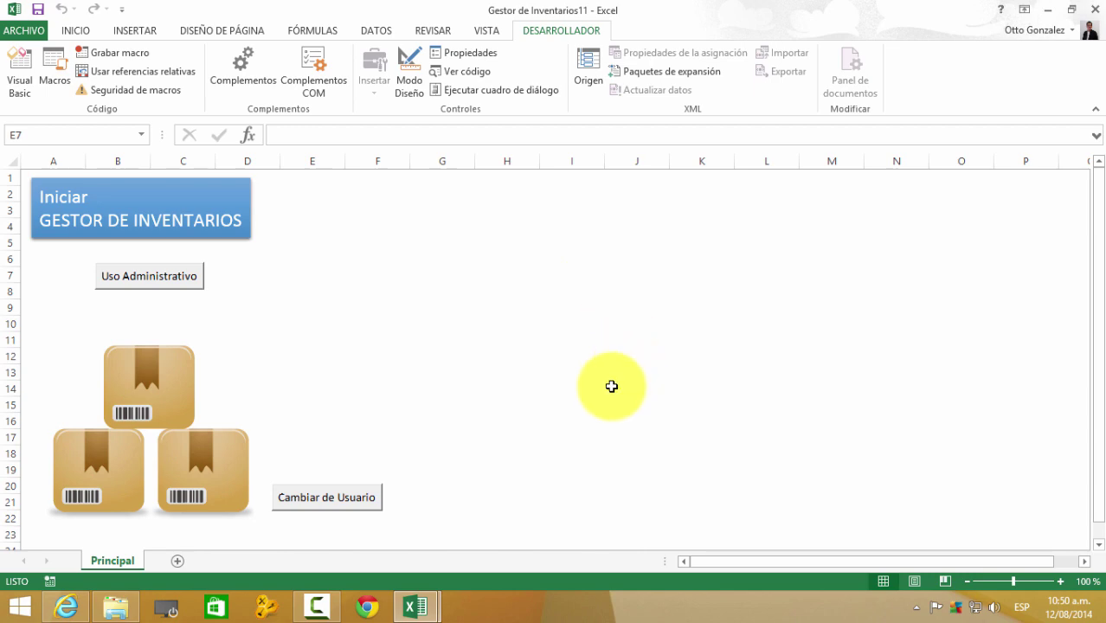
{"action": "left_click", "coordinate": [451, 525]}
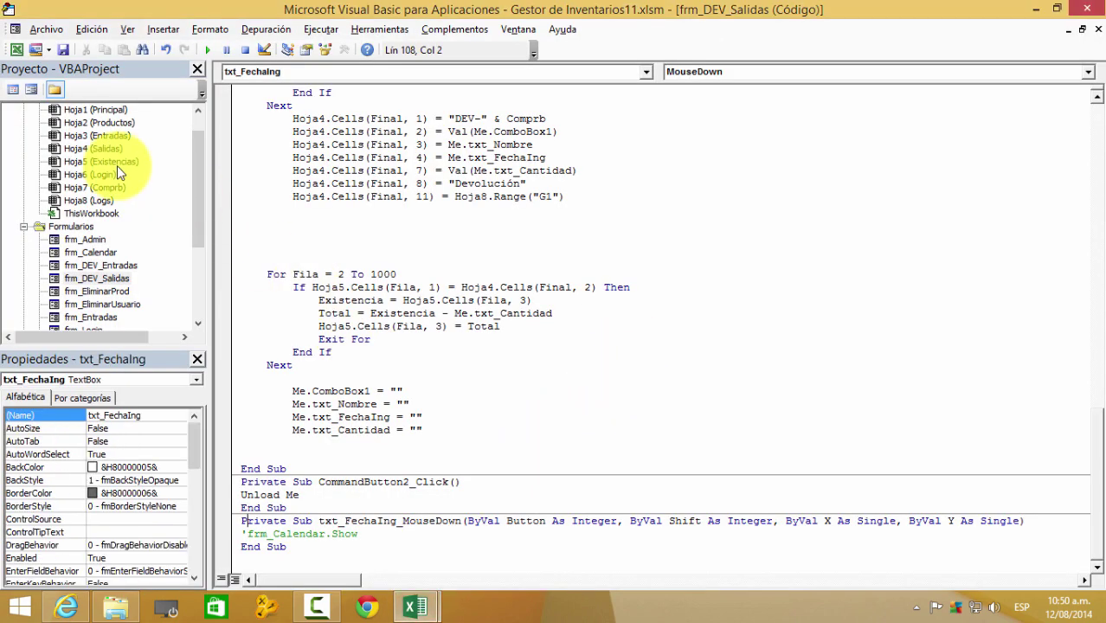
Step: Open frm_Calendar, select the MonthView1 control, and display its MonthView1_DateClick procedure
{"action": "double_click", "coordinate": [91, 252]}
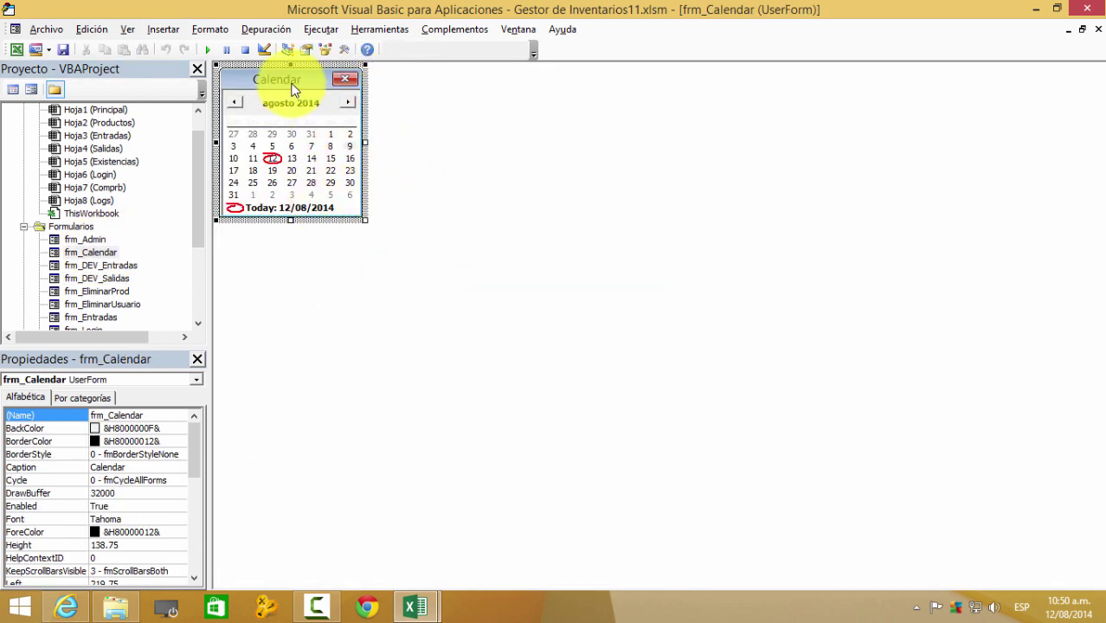
{"action": "left_click", "coordinate": [127, 28]}
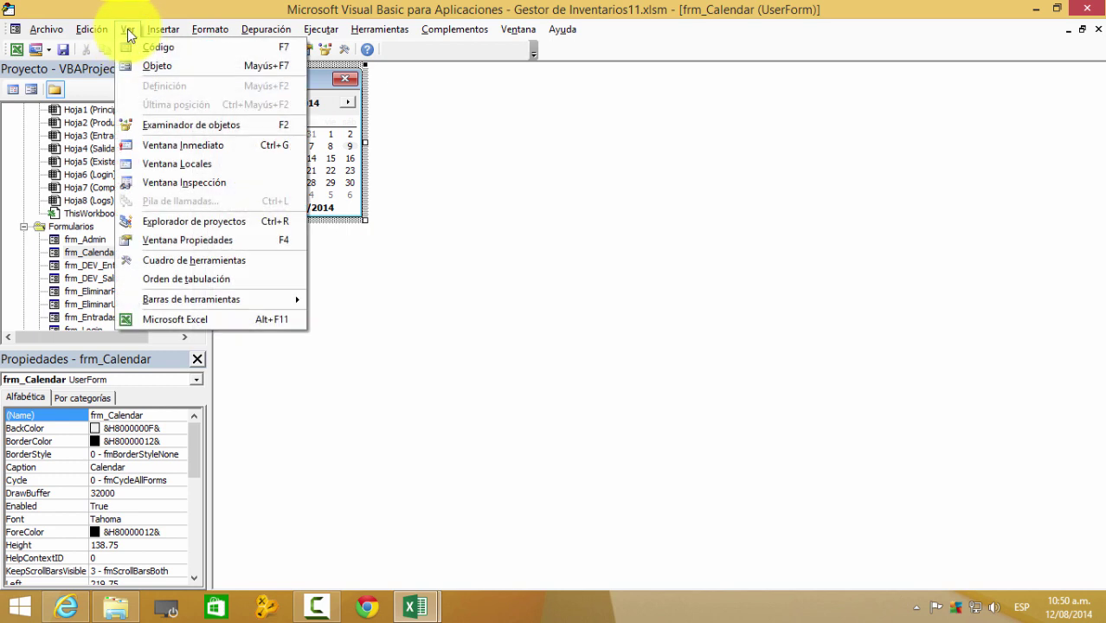
{"action": "left_click", "coordinate": [185, 260]}
{"action": "left_click_drag", "start_coordinate": [320, 297], "coordinate": [430, 241]}
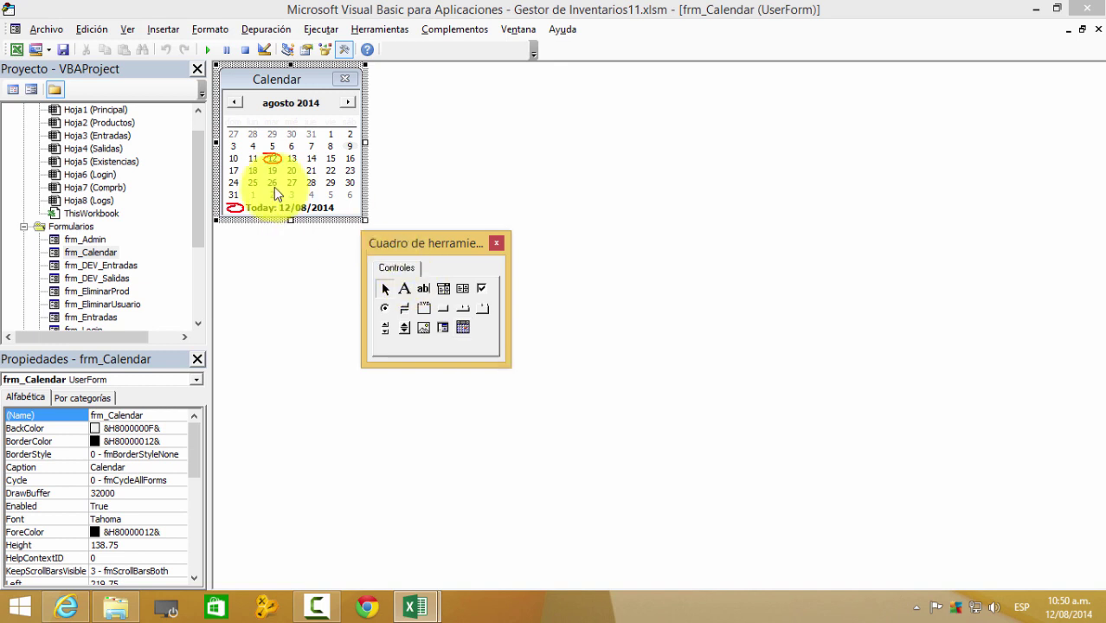
{"action": "left_click", "coordinate": [309, 152]}
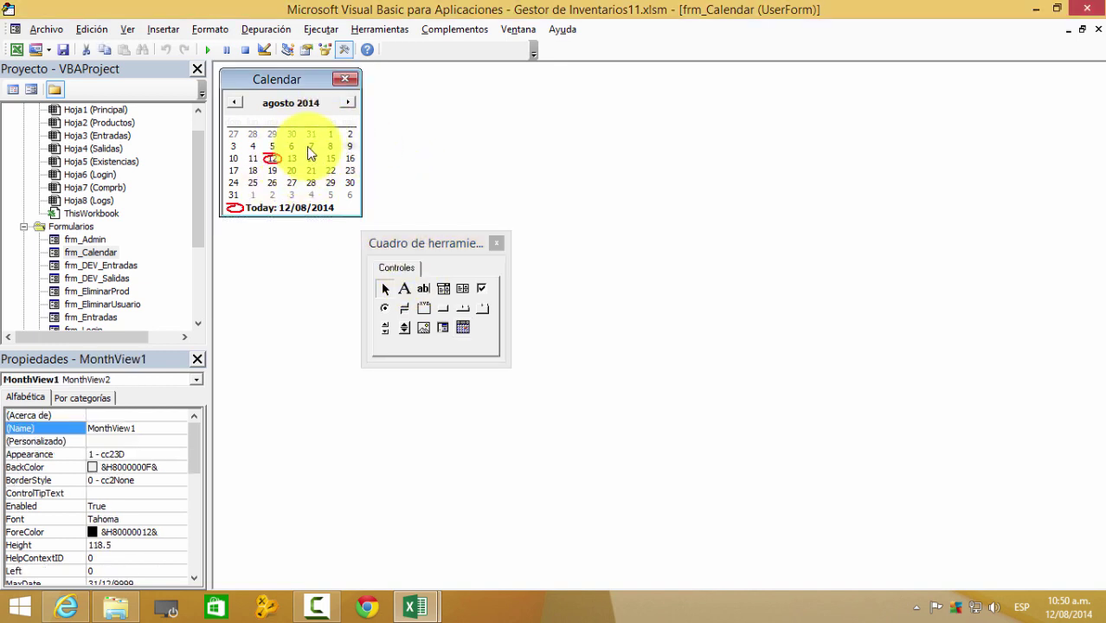
{"action": "left_click", "coordinate": [497, 243]}
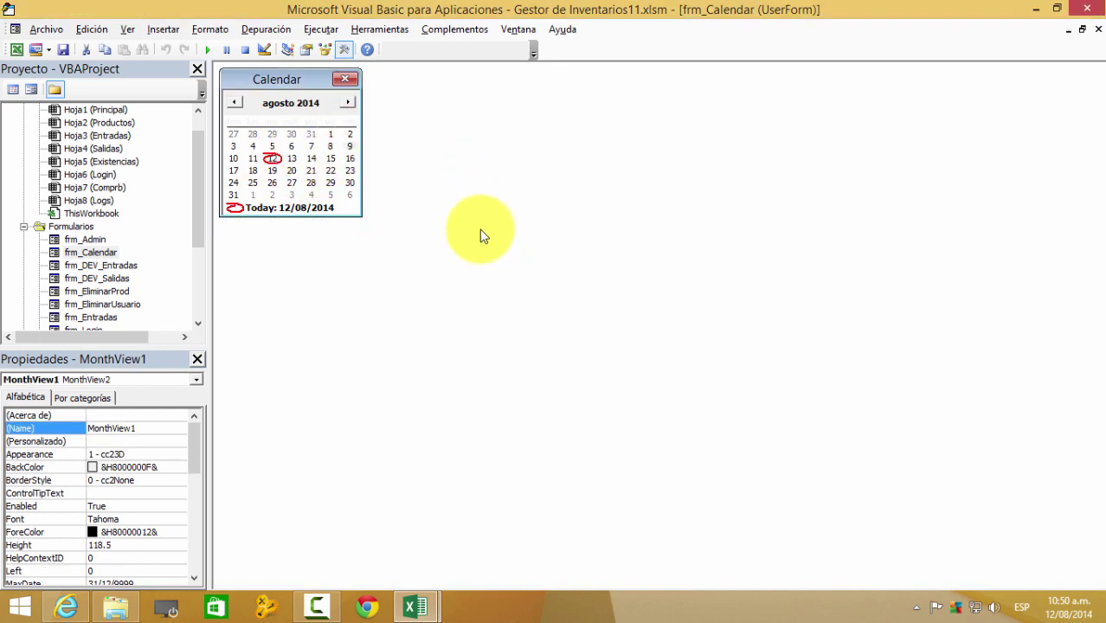
{"action": "double_click", "coordinate": [294, 146]}
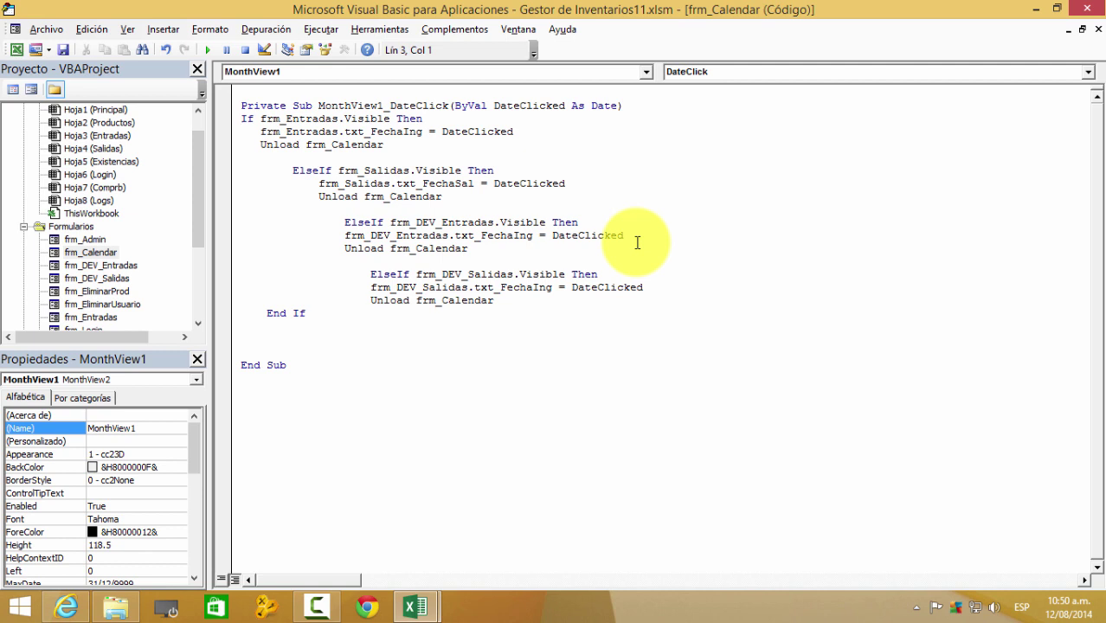
Step: Step through the DateClick branches filling frm_Entradas.txt_FechaIng and frm_Salidas.txt_FechaSal
{"action": "key", "text": "Right"}
{"action": "key", "text": "Right"}
{"action": "key", "text": "Right"}
{"action": "key", "text": "Right"}
{"action": "key", "text": "Right"}
{"action": "key", "text": "Right"}
{"action": "key", "text": "Right"}
{"action": "key", "text": "Right"}
{"action": "key", "text": "Right"}
{"action": "key", "text": "Right"}
{"action": "key", "text": "Right"}
{"action": "key", "text": "Right"}
{"action": "key", "text": "End"}
{"action": "key", "text": "Down"}
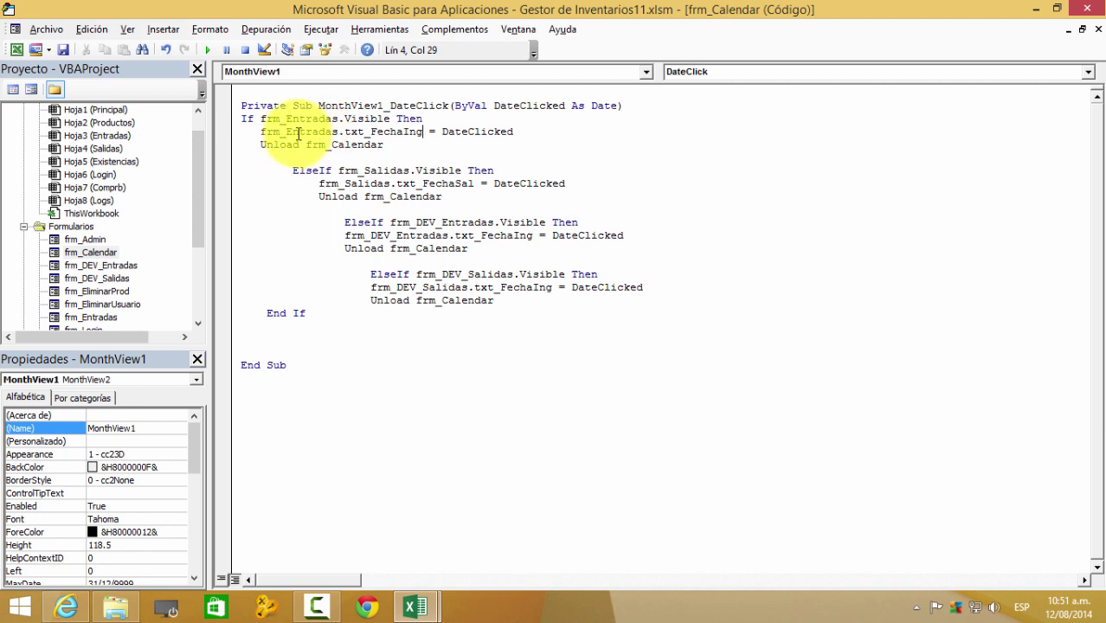
{"action": "left_click", "coordinate": [287, 132]}
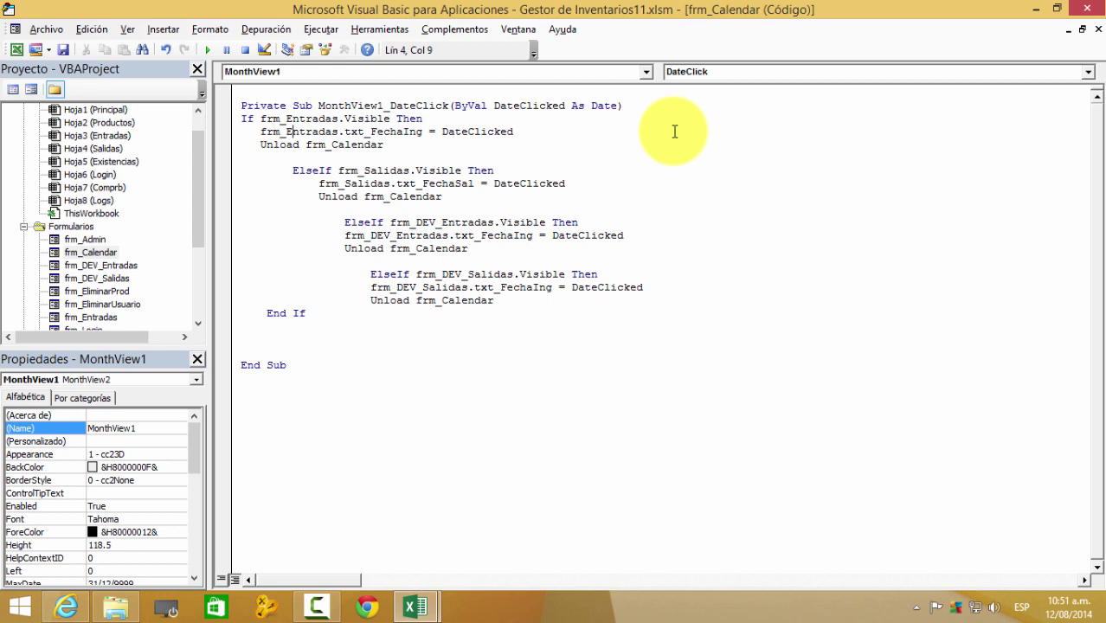
{"action": "key", "text": "Right"}
{"action": "key", "text": "Right"}
{"action": "key", "text": "Right"}
{"action": "key", "text": "Right"}
{"action": "key", "text": "Right"}
{"action": "key", "text": "Left"}
{"action": "key", "text": "Left"}
{"action": "key", "text": "Left"}
{"action": "key", "text": "Left"}
{"action": "key", "text": "Left"}
{"action": "key", "text": "Down"}
{"action": "key", "text": "Left"}
{"action": "key", "text": "Left"}
{"action": "key", "text": "Left"}
{"action": "key", "text": "Left"}
{"action": "key", "text": "Right"}
{"action": "key", "text": "Right"}
{"action": "key", "text": "Right"}
{"action": "key", "text": "Right"}
{"action": "key", "text": "Right"}
{"action": "key", "text": "Right"}
{"action": "key", "text": "Down"}
{"action": "key", "text": "Down"}
{"action": "key", "text": "Home"}
{"action": "key", "text": "Right"}
{"action": "key", "text": "Right"}
{"action": "key", "text": "Right"}
{"action": "key", "text": "Right"}
{"action": "key", "text": "Right"}
{"action": "key", "text": "Right"}
{"action": "key", "text": "Right"}
{"action": "key", "text": "Right"}
{"action": "key", "text": "Right"}
{"action": "key", "text": "Right"}
{"action": "key", "text": "Right"}
{"action": "key", "text": "Right"}
{"action": "key", "text": "Right"}
{"action": "key", "text": "Down"}
{"action": "key", "text": "Right"}
{"action": "key", "text": "Right"}
{"action": "key", "text": "Right"}
{"action": "key", "text": "Right"}
{"action": "key", "text": "Down"}
{"action": "key", "text": "Down"}
{"action": "key", "text": "Up"}
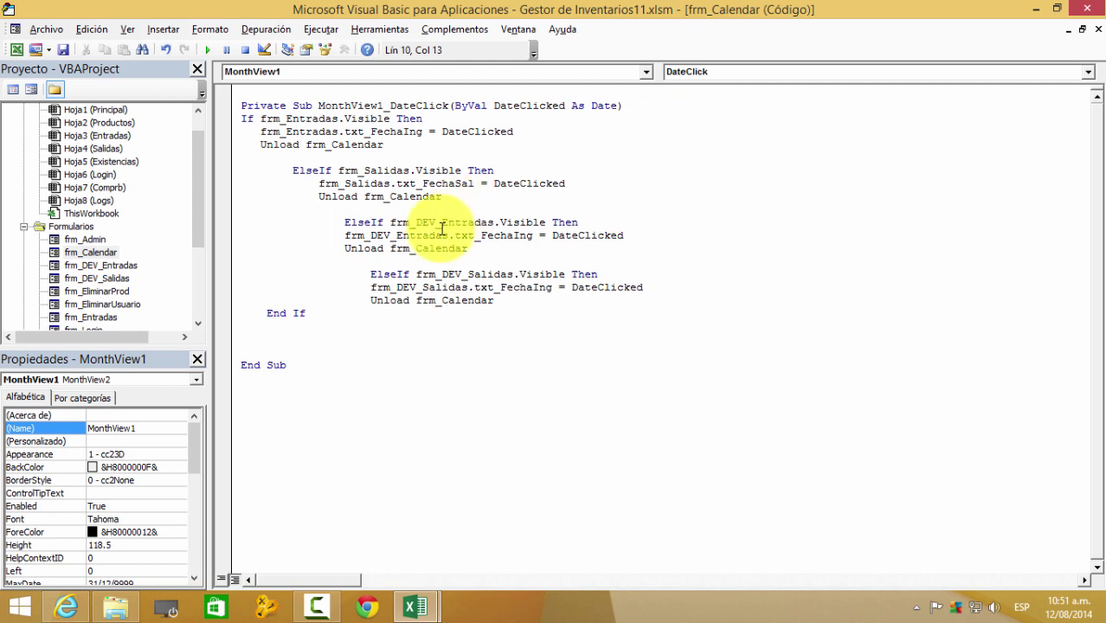
Step: Review the frm_DEV_Entradas and frm_DEV_Salidas txt_FechaIng assignments in DateClick
{"action": "left_click", "coordinate": [448, 223]}
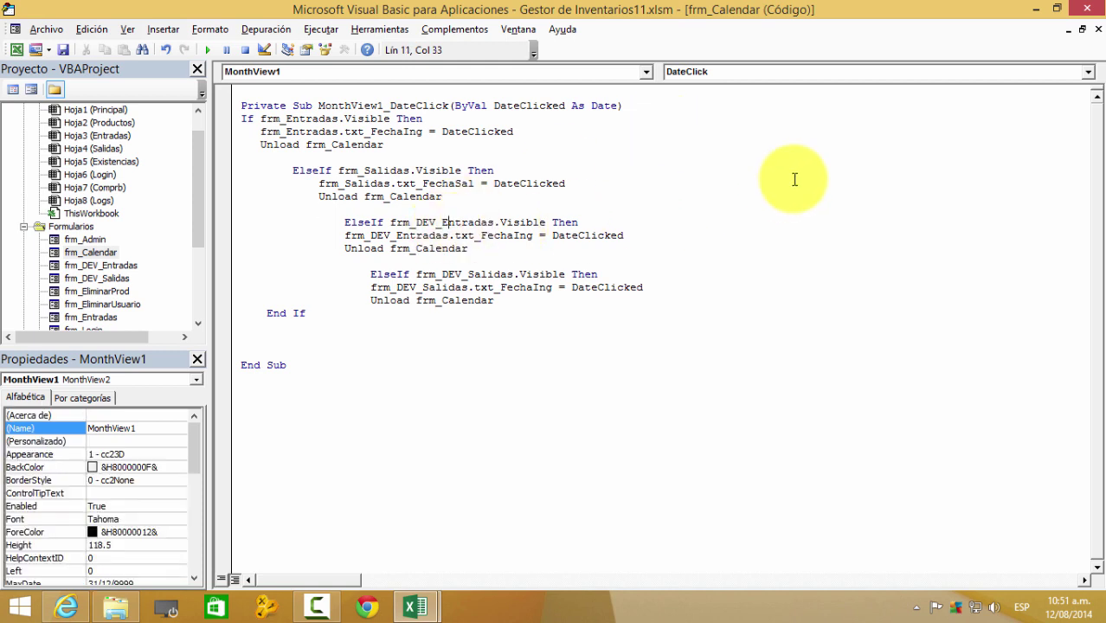
{"action": "key", "text": "Down"}
{"action": "key", "text": "Right"}
{"action": "key", "text": "Right"}
{"action": "key", "text": "Right"}
{"action": "key", "text": "Right"}
{"action": "key", "text": "Right"}
{"action": "key", "text": "Right"}
{"action": "key", "text": "Down"}
{"action": "key", "text": "Down"}
{"action": "key", "text": "Down"}
{"action": "key", "text": "Down"}
{"action": "key", "text": "Home"}
{"action": "key", "text": "Right"}
{"action": "key", "text": "Right"}
{"action": "key", "text": "Right"}
{"action": "key", "text": "Right"}
{"action": "key", "text": "Right"}
{"action": "key", "text": "Right"}
{"action": "left_click", "coordinate": [489, 275]}
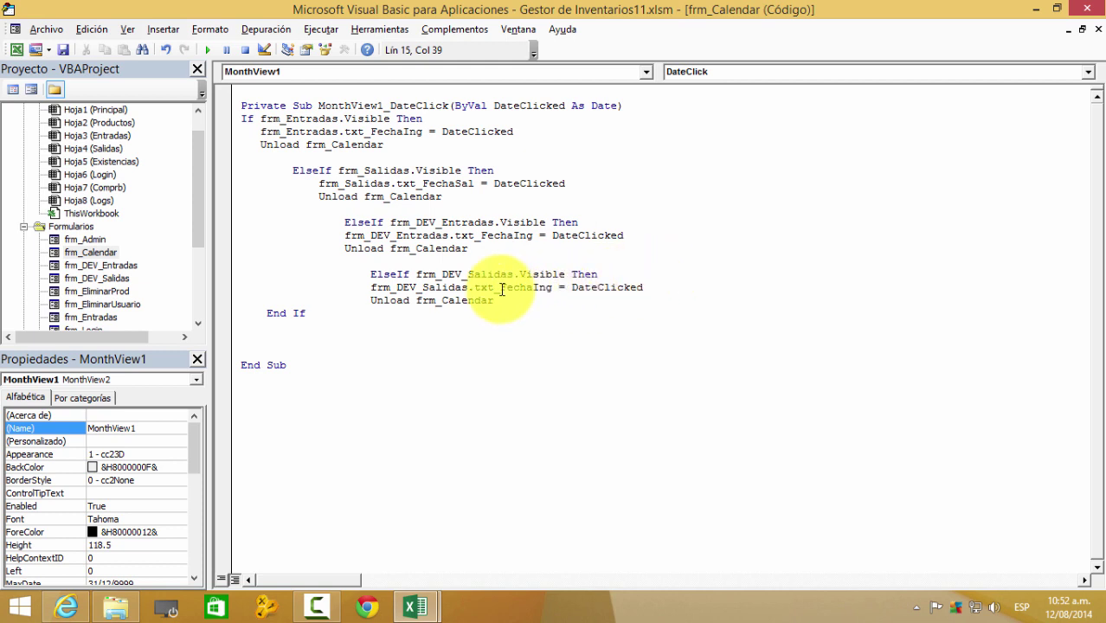
{"action": "left_click", "coordinate": [497, 288]}
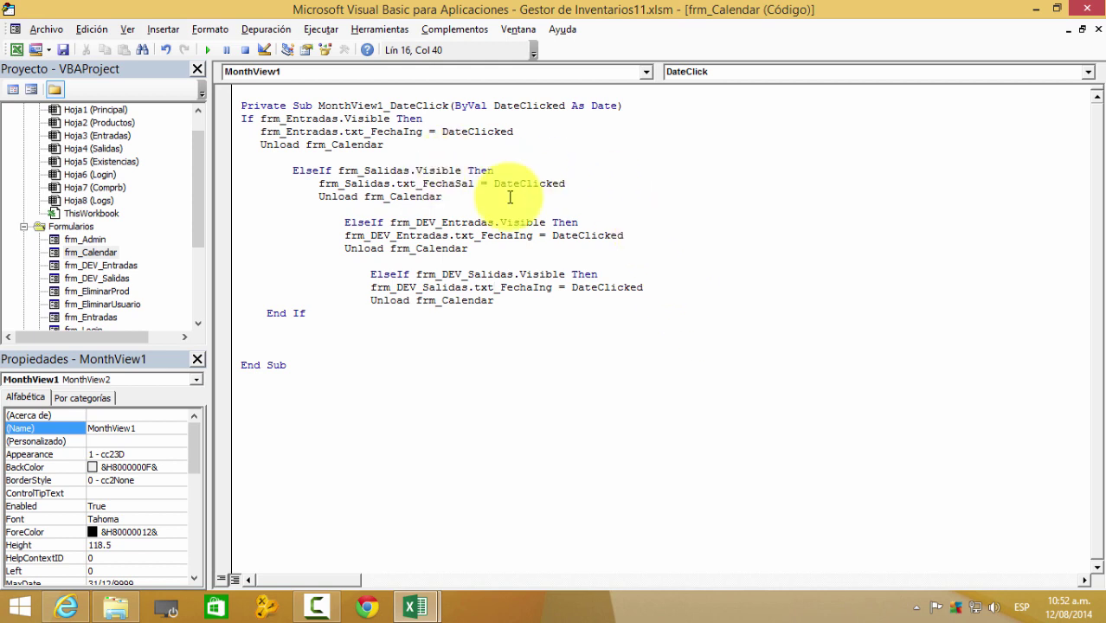
Step: Minimize the VBA editor to return to the Gestor de Inventarios Principal sheet
{"action": "left_click", "coordinate": [95, 251]}
{"action": "left_click_drag", "start_coordinate": [196, 206], "coordinate": [191, 262]}
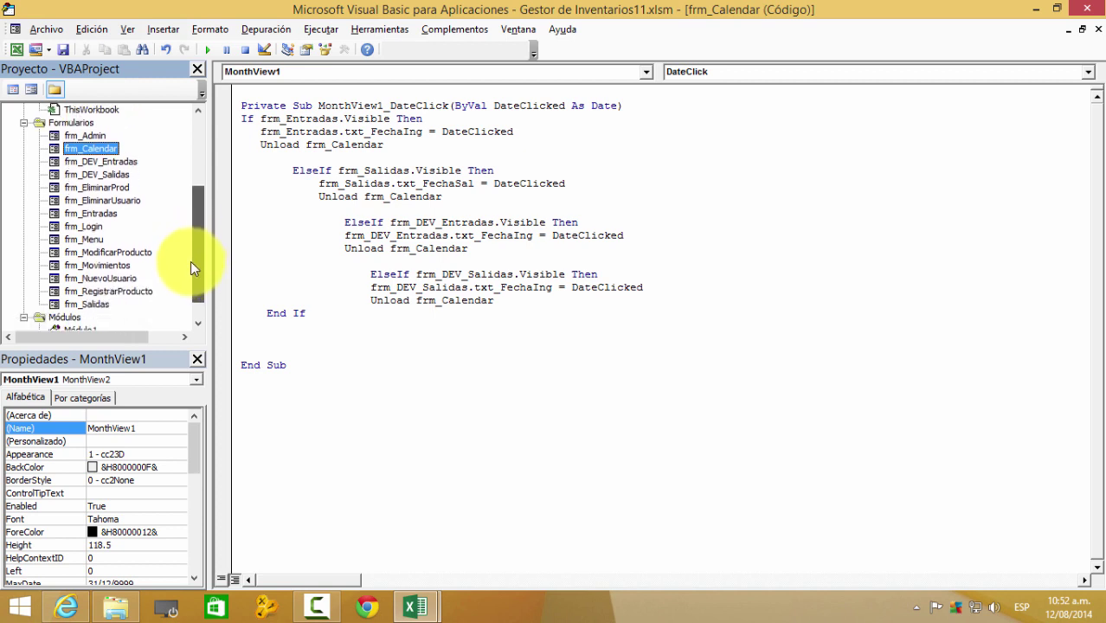
{"action": "left_click_drag", "start_coordinate": [190, 261], "coordinate": [194, 202]}
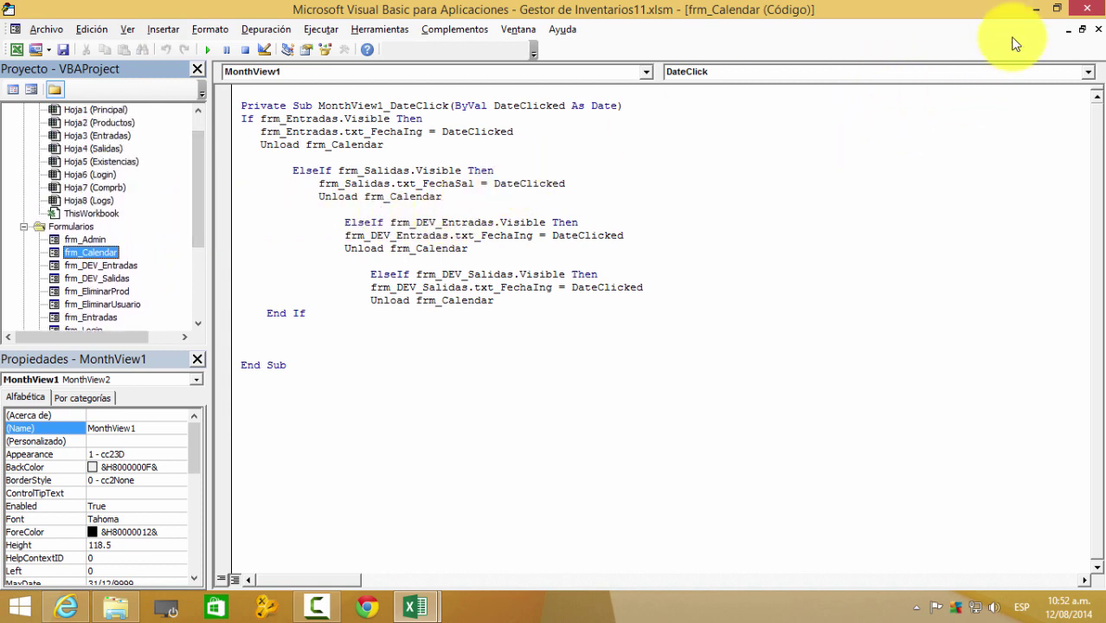
{"action": "left_click", "coordinate": [1046, 14]}
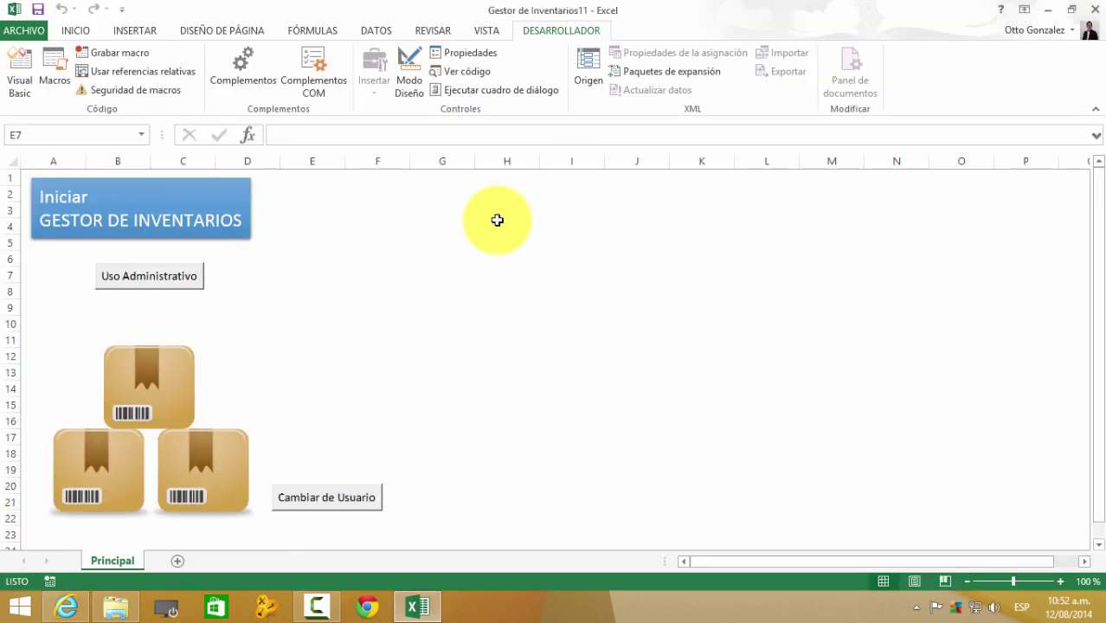